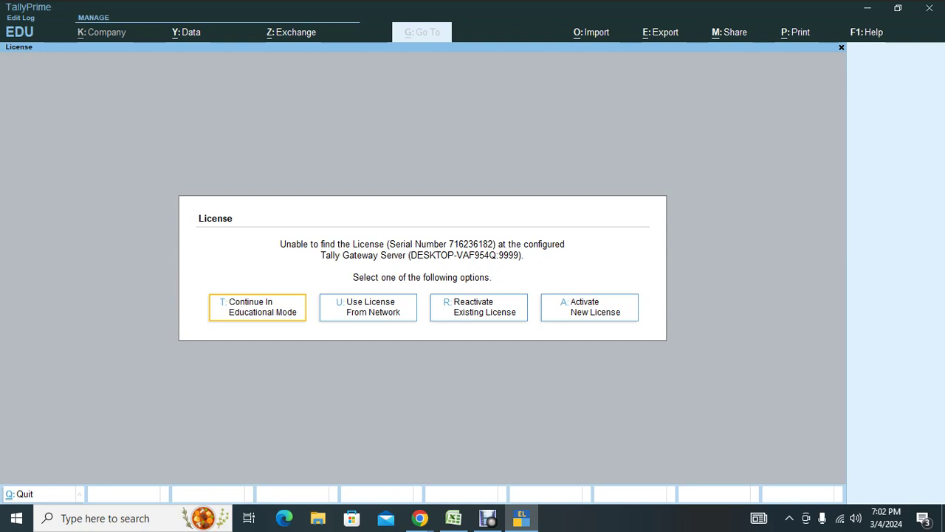
In educational mode, start a new company with its data path set to D:\srinivasan.
key("t")
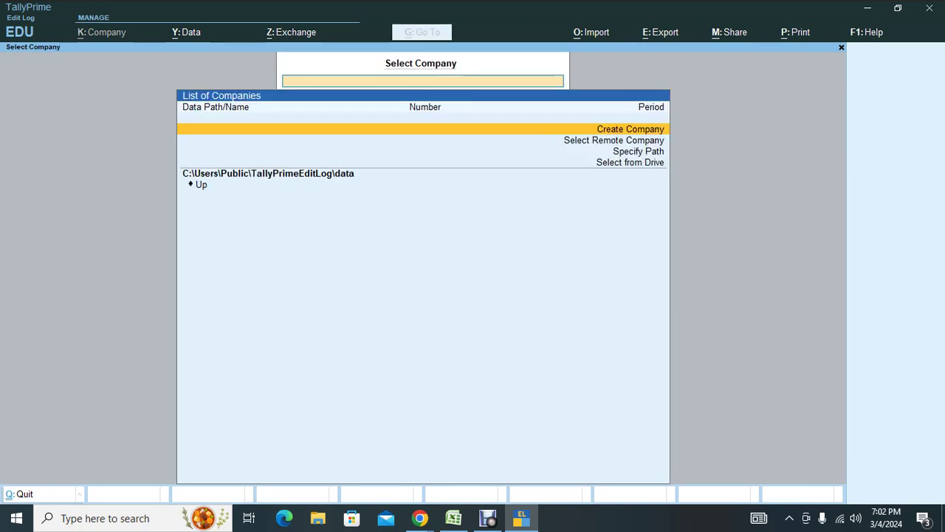
key("Return")
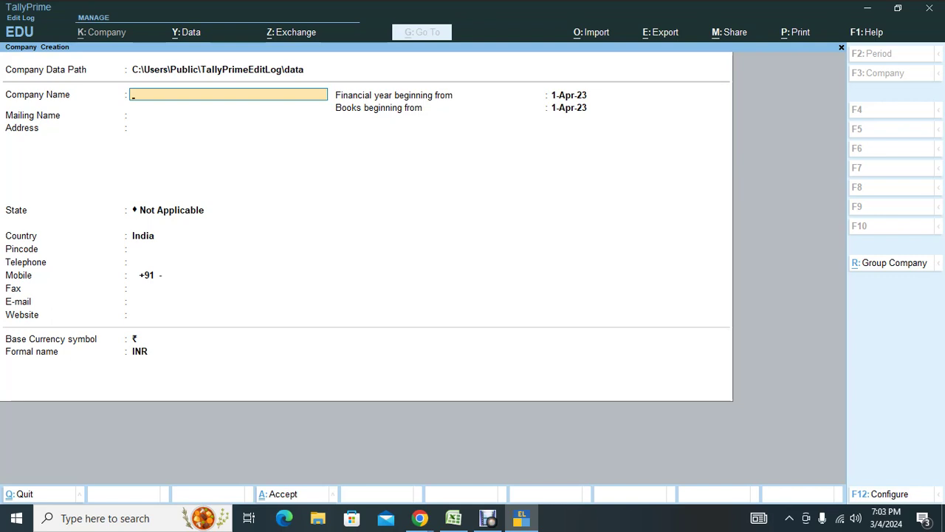
key("BackSpace")
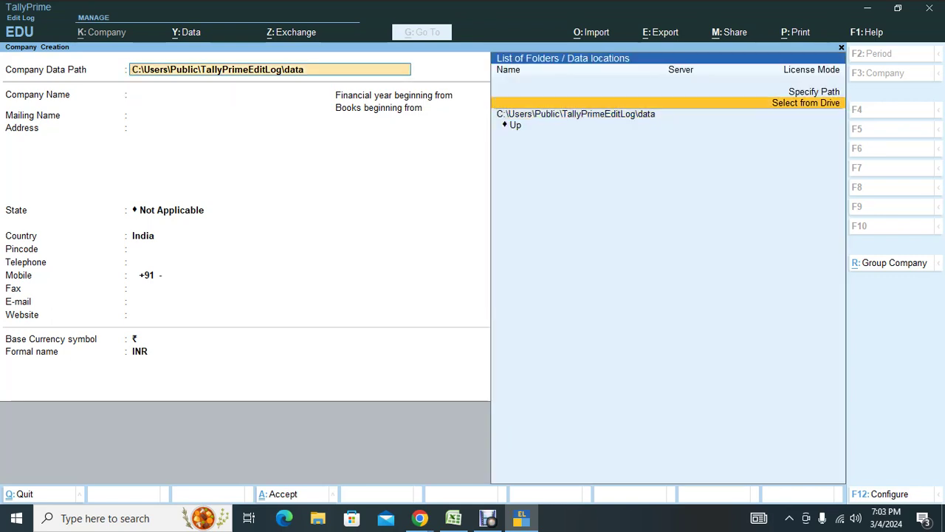
key("Return")
key("Down")
key("Return")
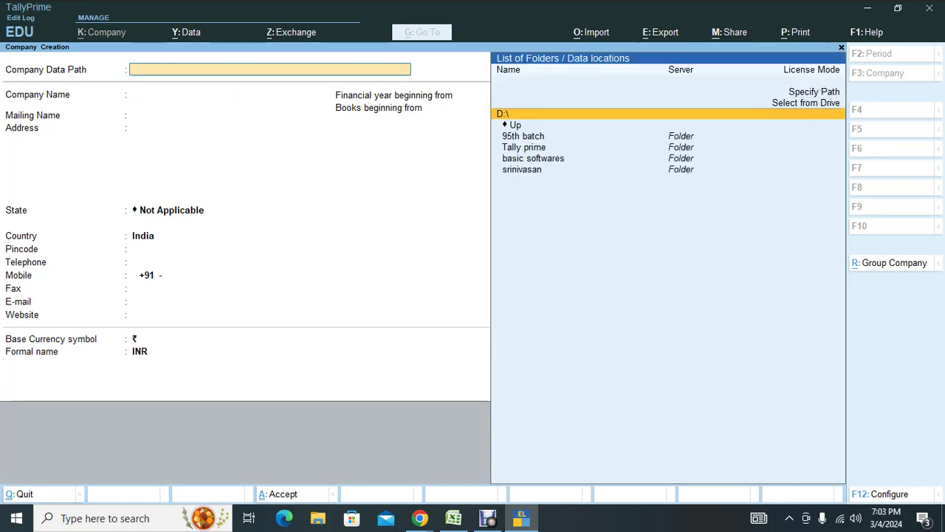
key("Down")
key("Down")
key("Down")
key("Down")
key("Down")
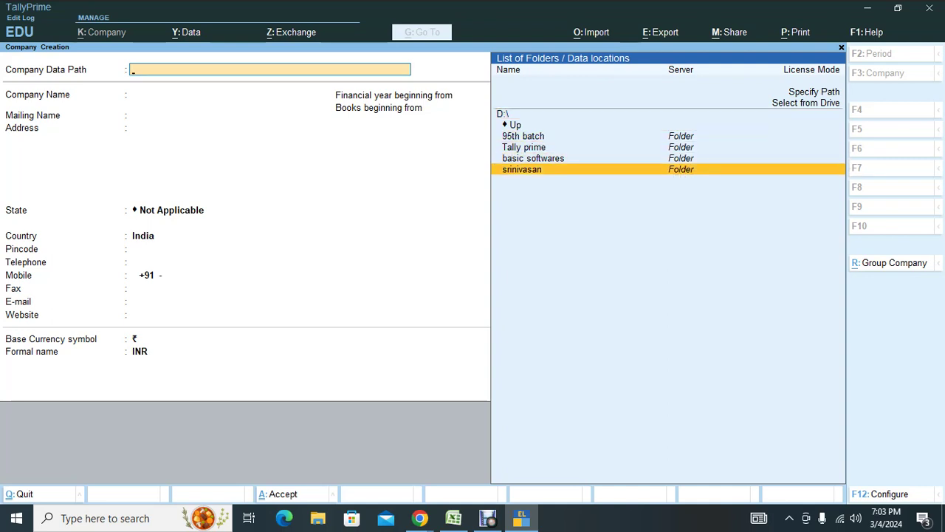
key("Return")
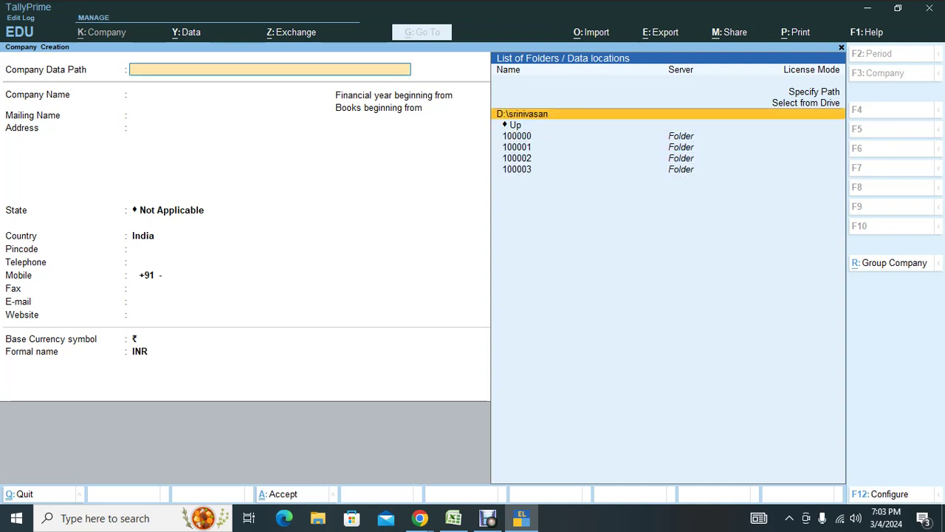
key("Return")
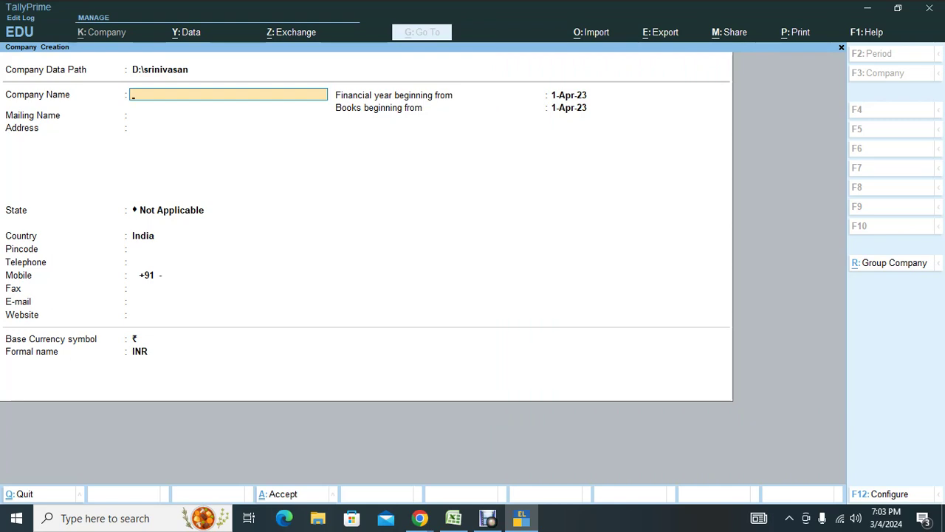
Name the company 'T BALAJI P LTD., - F.Y. 2021-22' and trim the mailing name to 'T BALAJI P LTD.,'.
type("T BALAJI P LTD., - F.Y. 2")
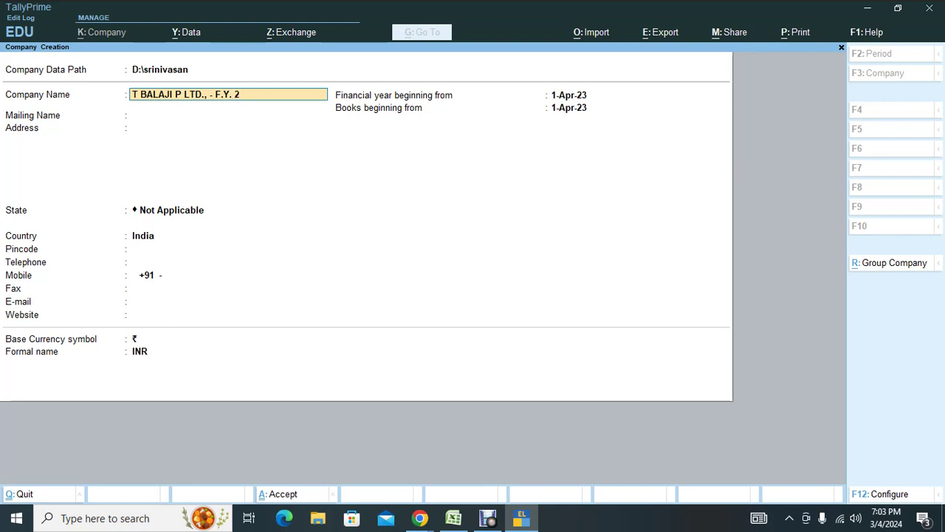
type("021-22")
key("Return")
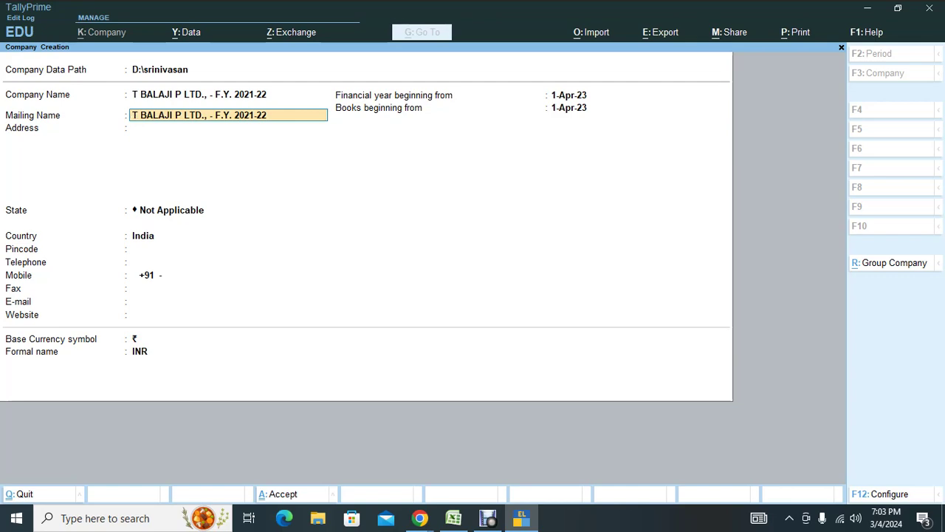
key("BackSpace")
key("BackSpace")
key("BackSpace")
key("BackSpace")
key("BackSpace")
key("BackSpace")
key("BackSpace")
key("BackSpace")
key("BackSpace")
key("BackSpace")
key("BackSpace")
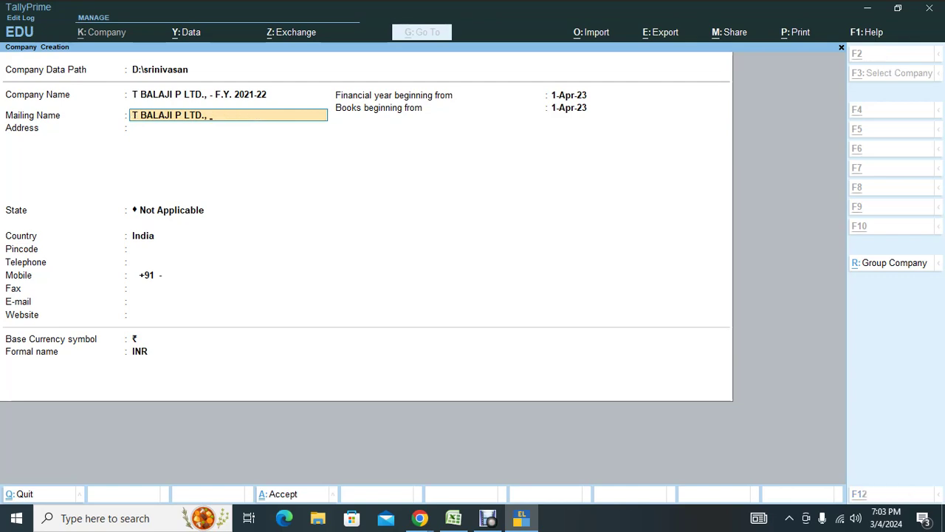
key("alt+Tab")
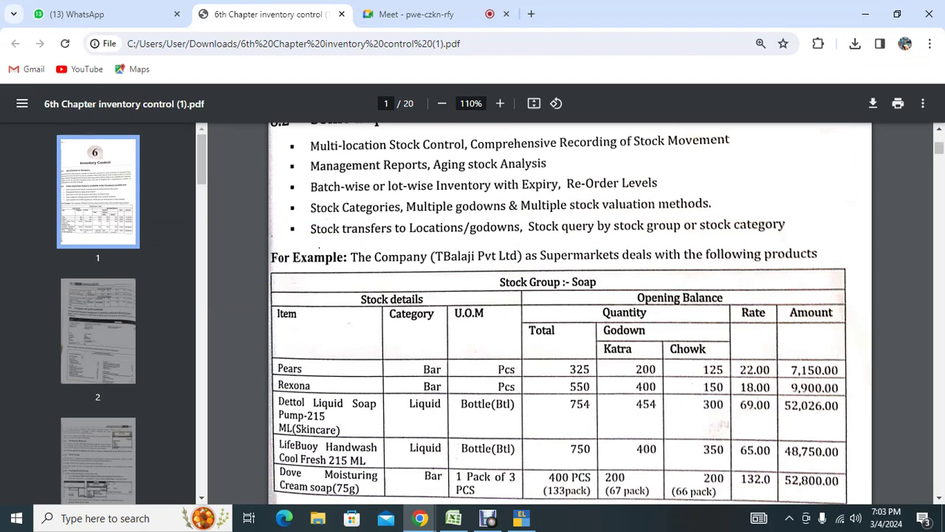
Check the Soap stock table in the inventory PDF, then return to the TallyPrime form.
scroll(570, 313, "up", 5)
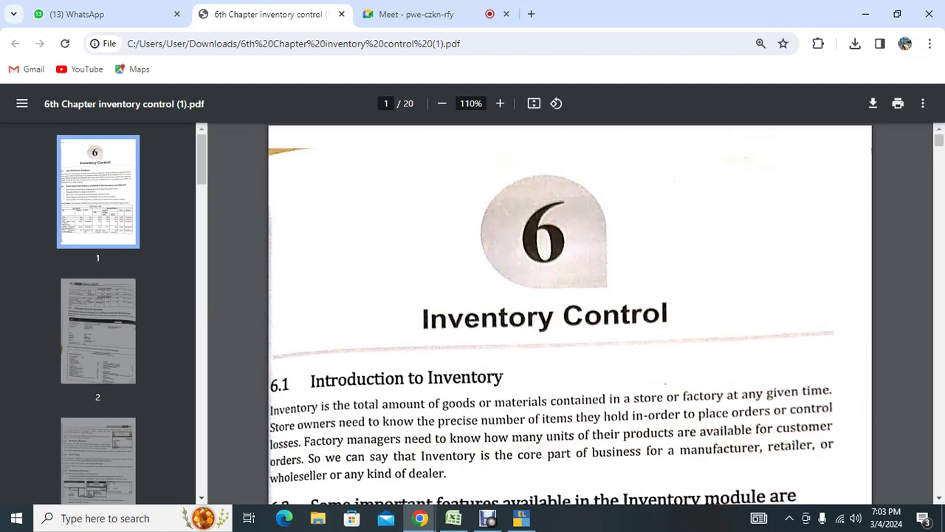
scroll(570, 313, "down", 7)
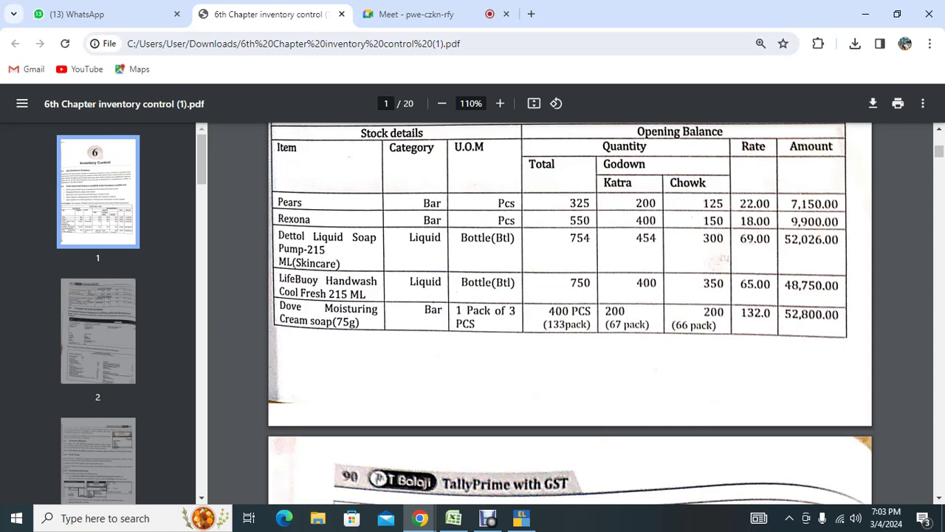
left_click(427, 14)
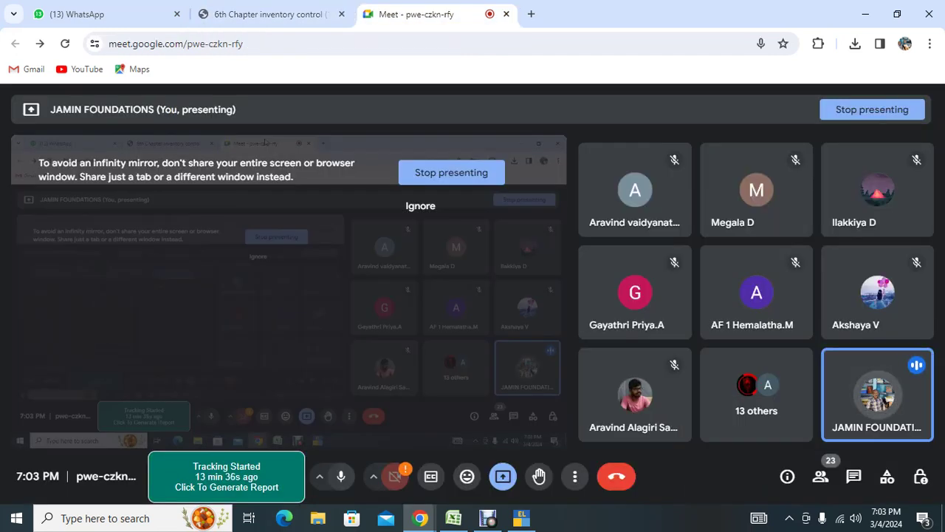
left_click(265, 14)
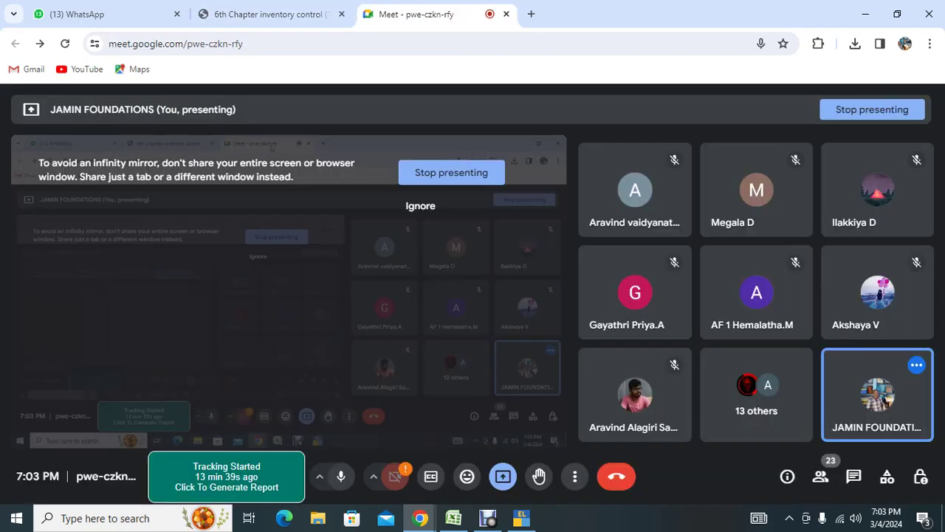
left_click(413, 14)
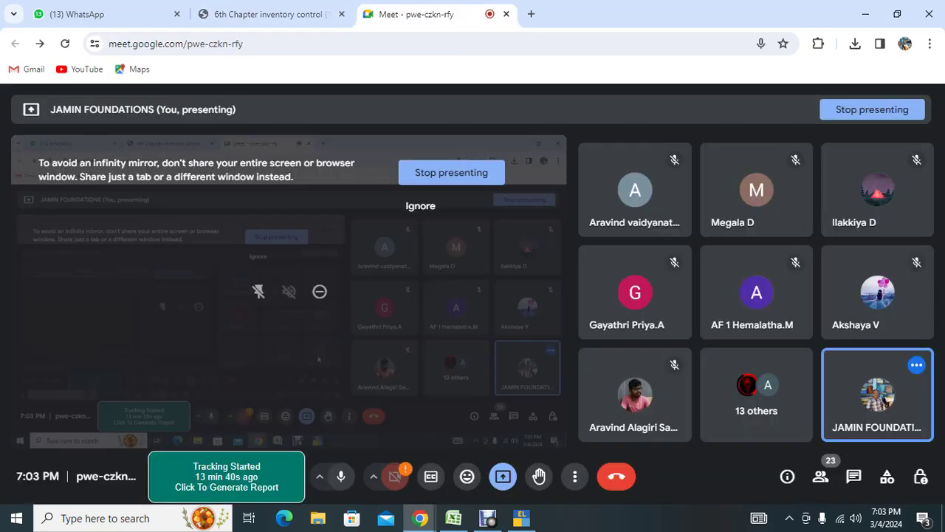
left_click(521, 517)
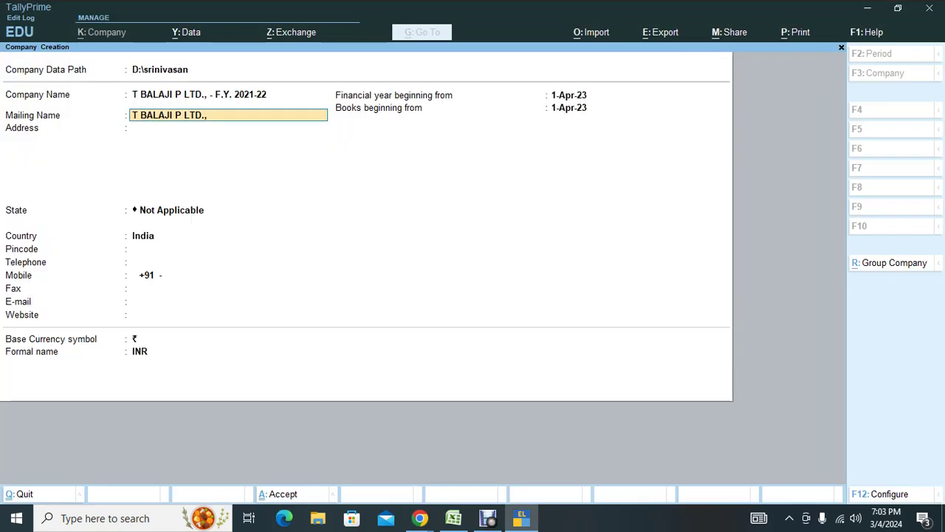
left_click(228, 128)
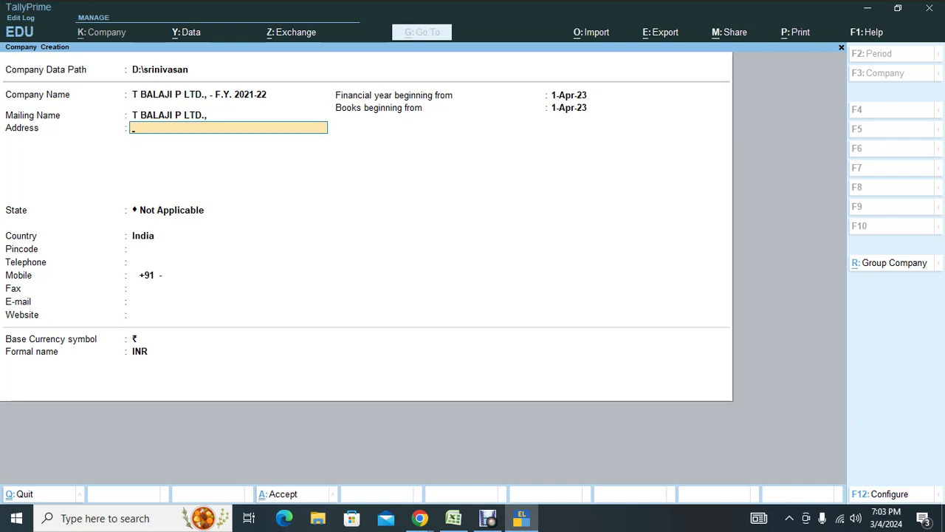
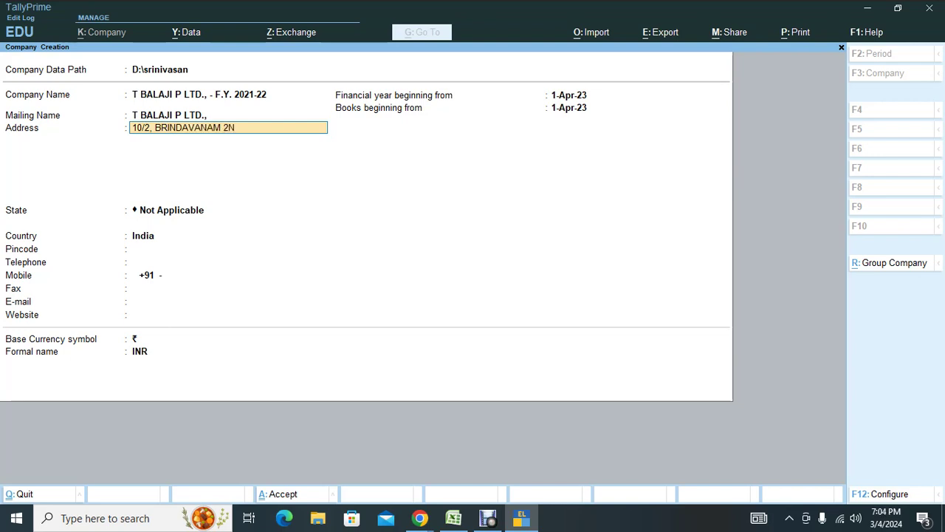
key("Return")
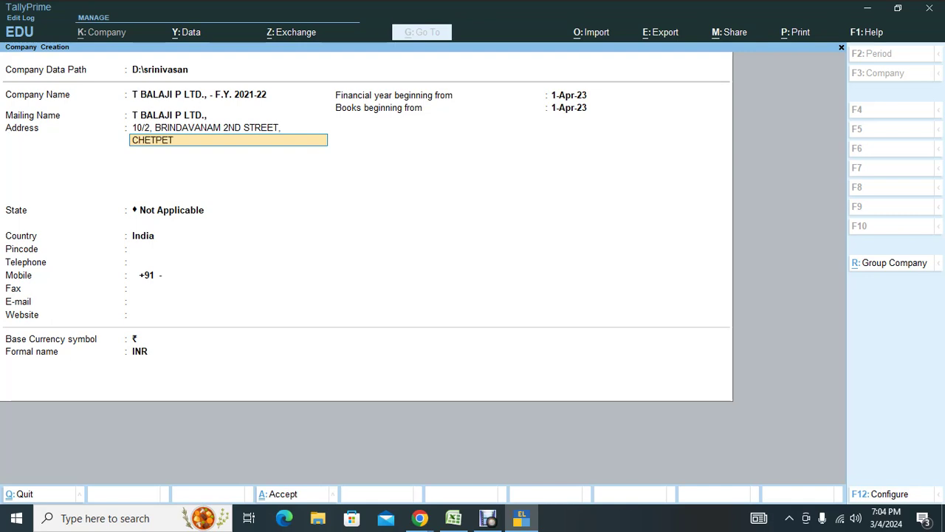
key("Return")
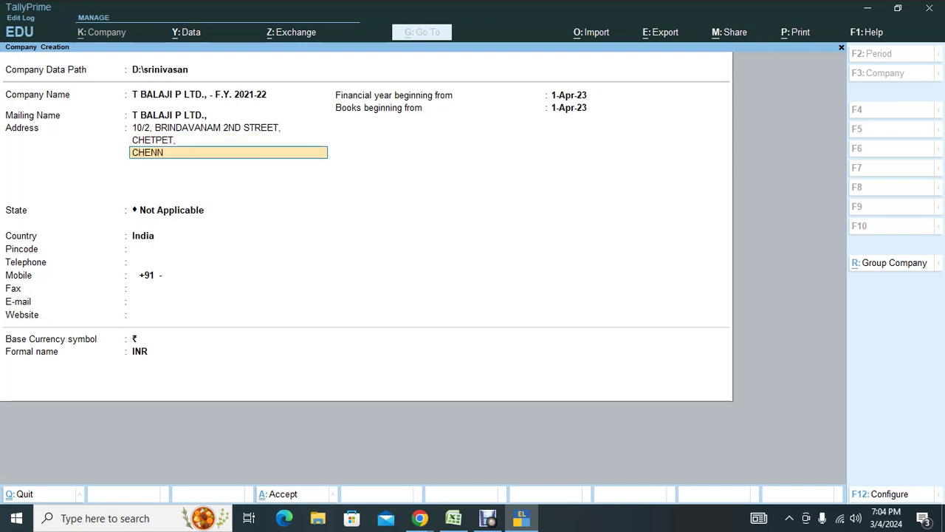
key("Return")
key("Return")
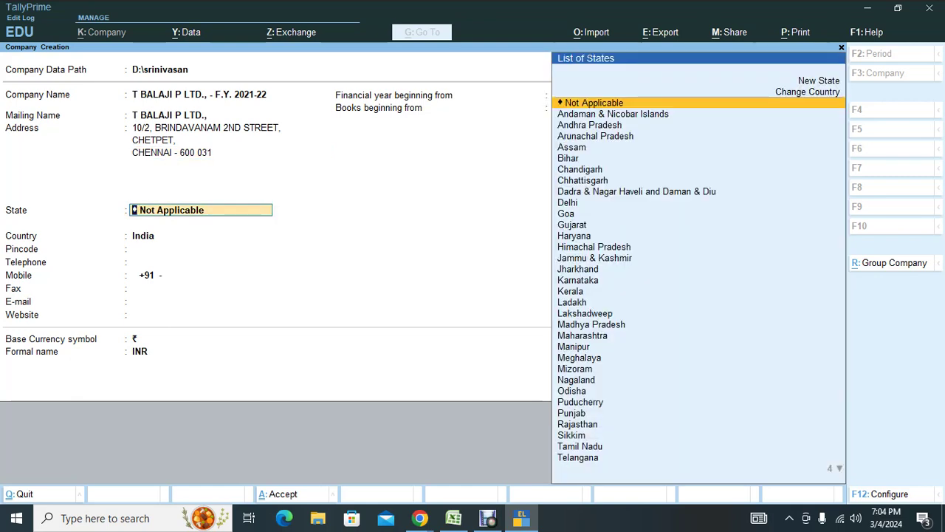
type("TA")
key("Return")
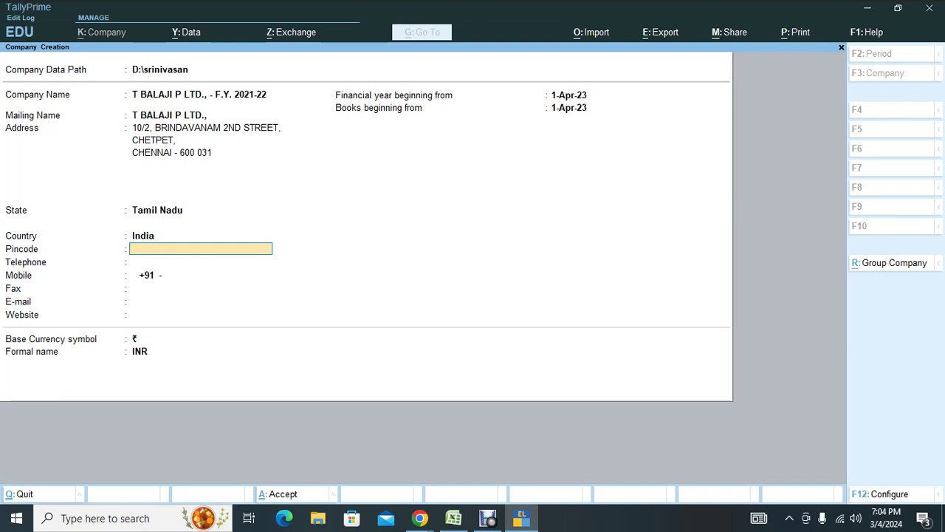
Fill in the company's pincode, telephone number and mobile number.
type("600 031")
key("Return")
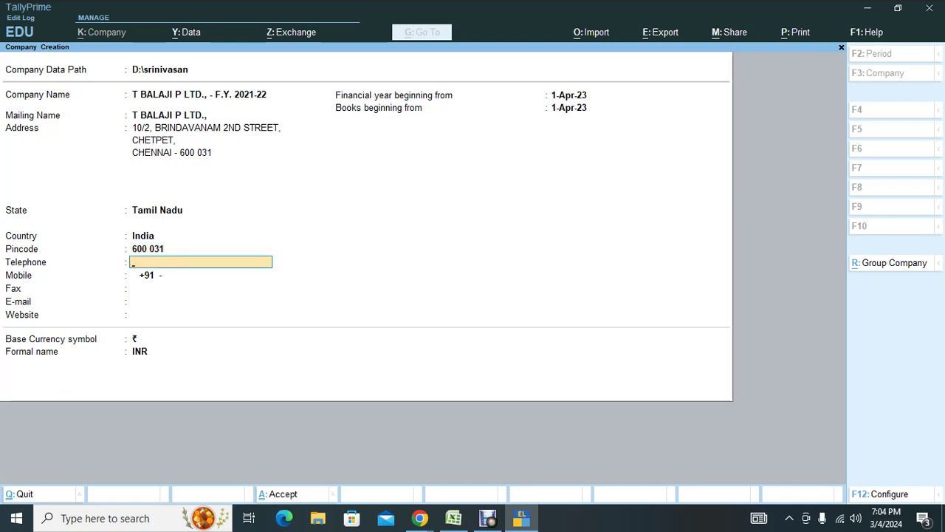
key("Return")
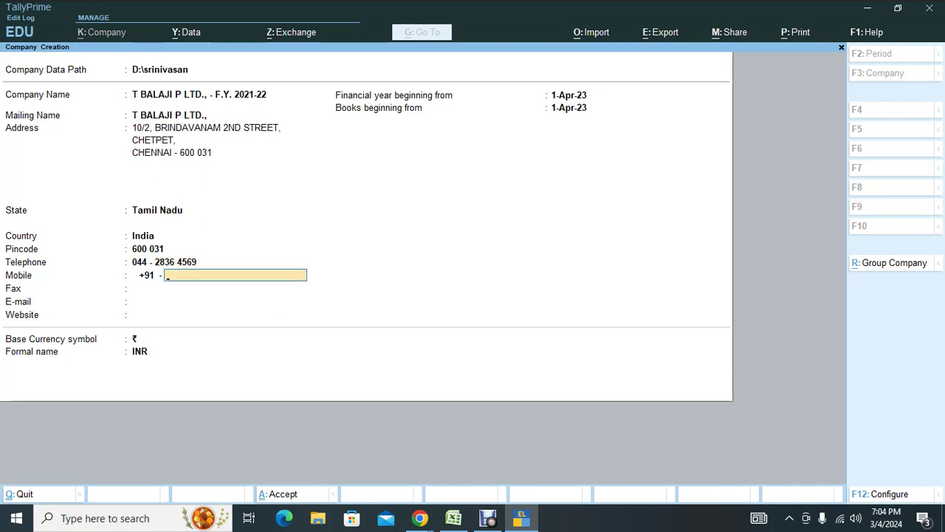
key("Return")
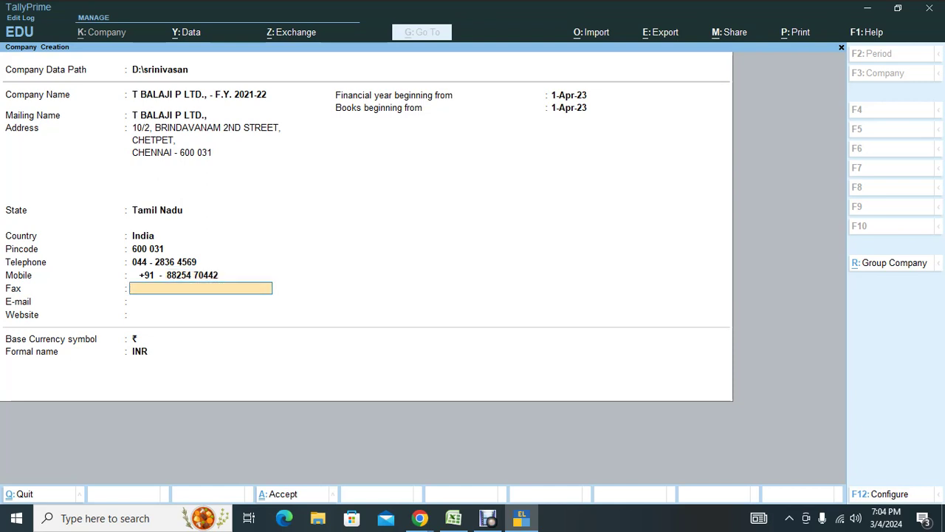
Leave fax blank and enter the company's e-mail address.
key("Return")
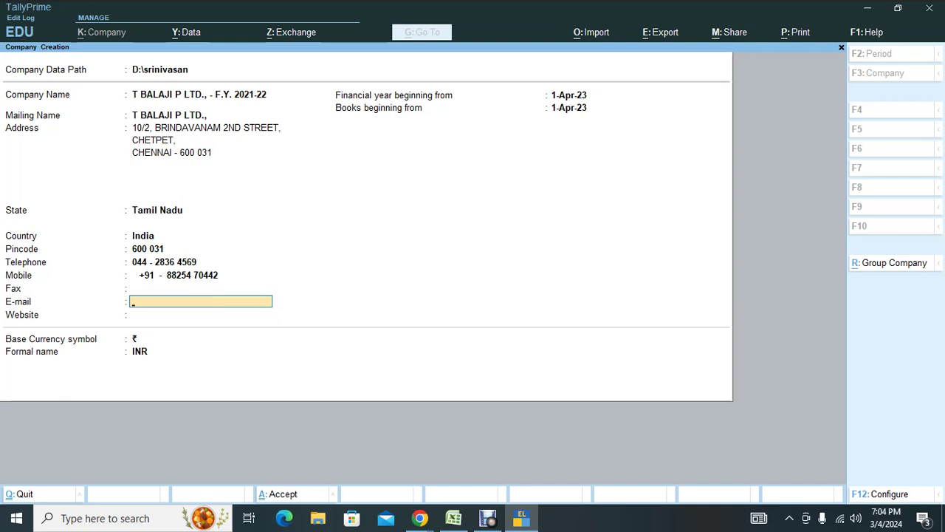
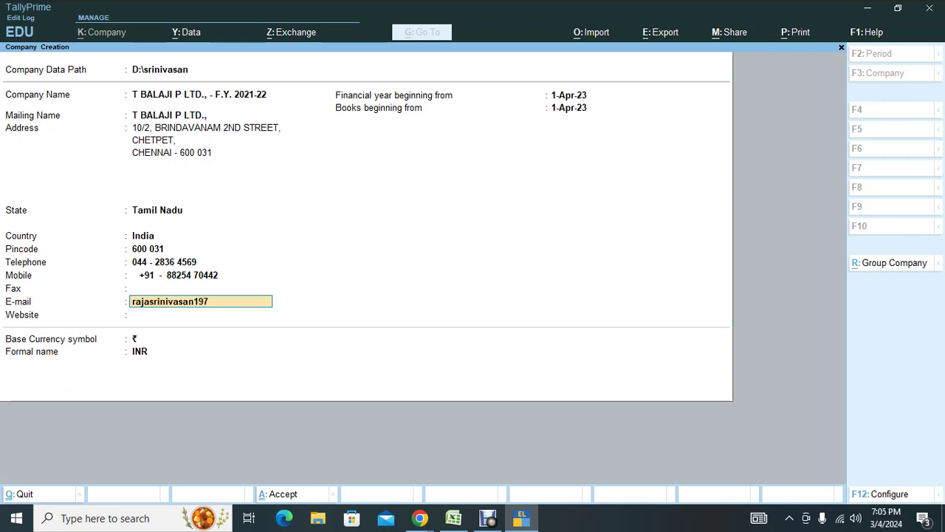
key("Return")
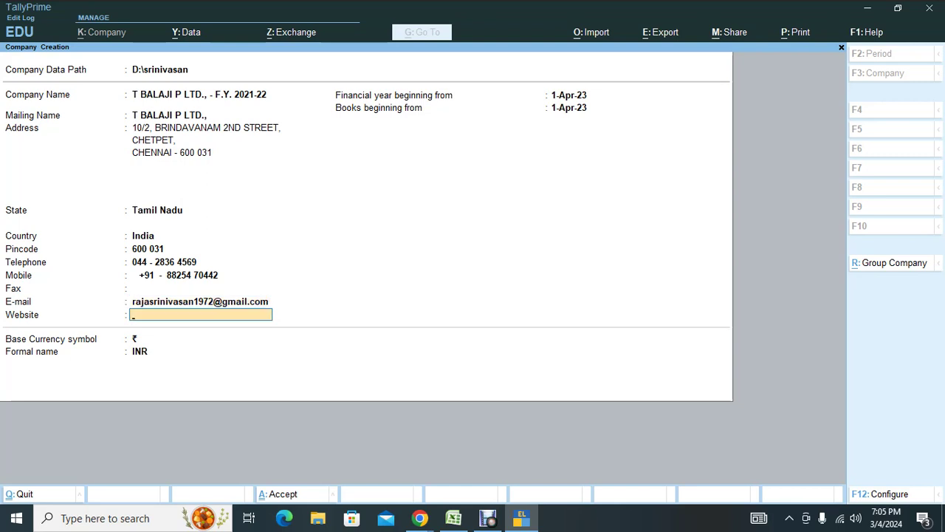
Set the financial year and books beginning dates to 1-Apr-20.
key("Return")
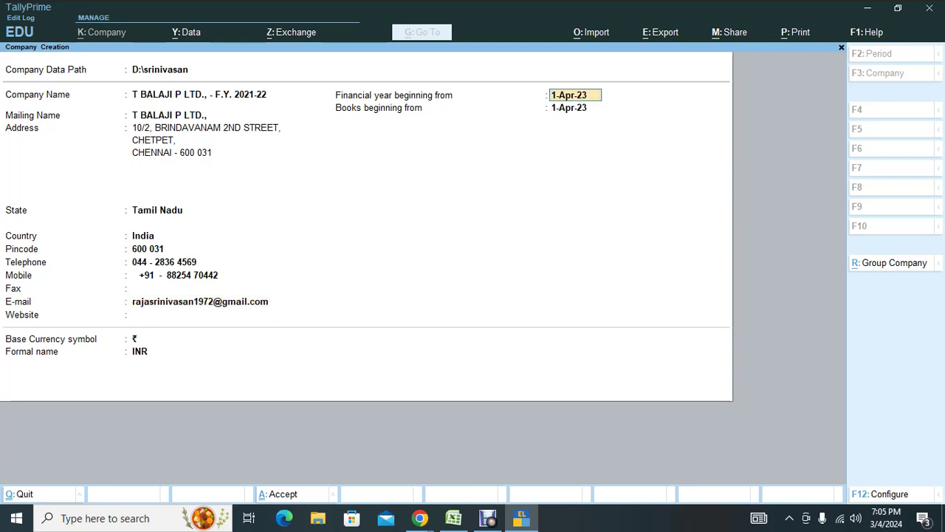
type("1.4.20")
key("Return")
key("Return")
key("Return")
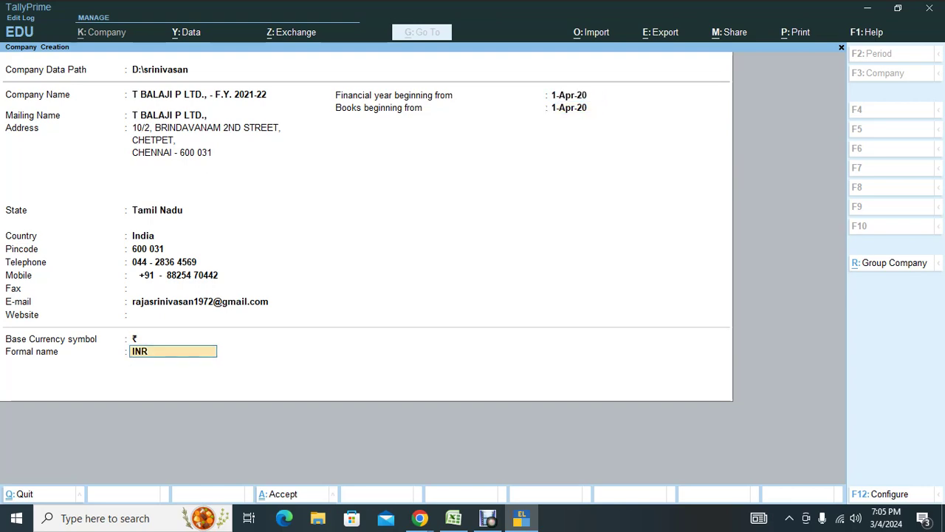
key("Return")
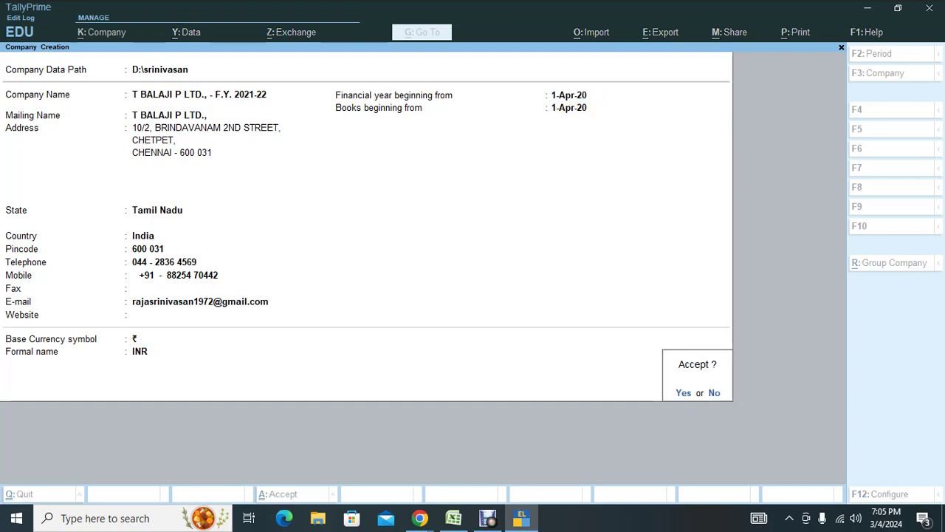
Accept to create the company, then go down Company Features to the enabled GST option.
key("Return")
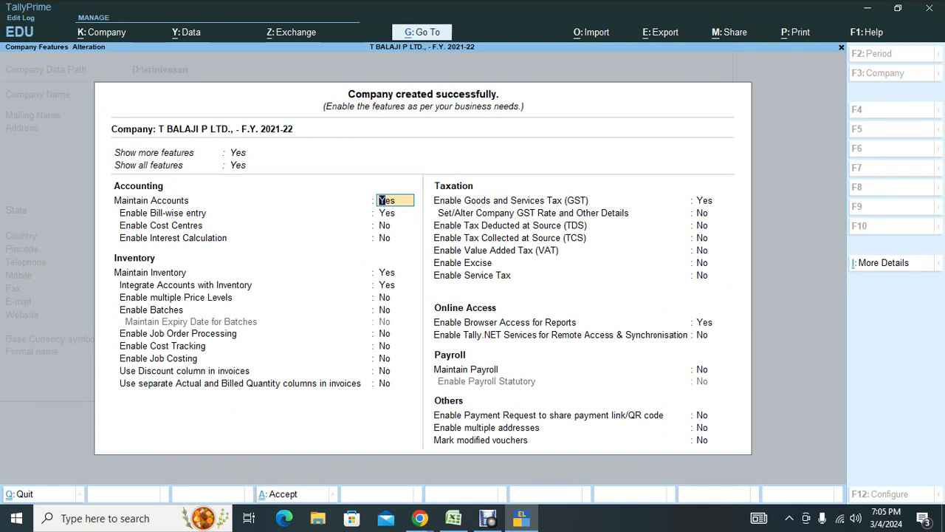
left_click(386, 213)
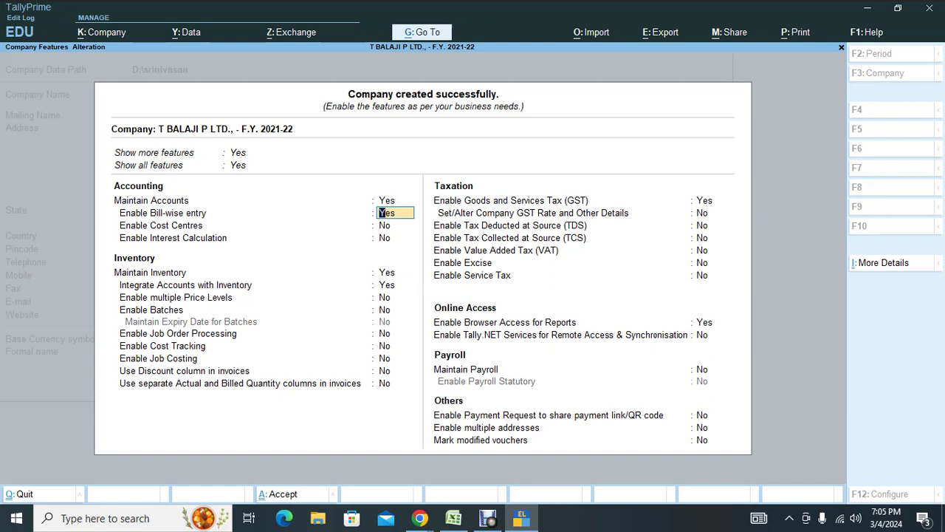
key("Return")
key("Return")
key("Return")
key("Return")
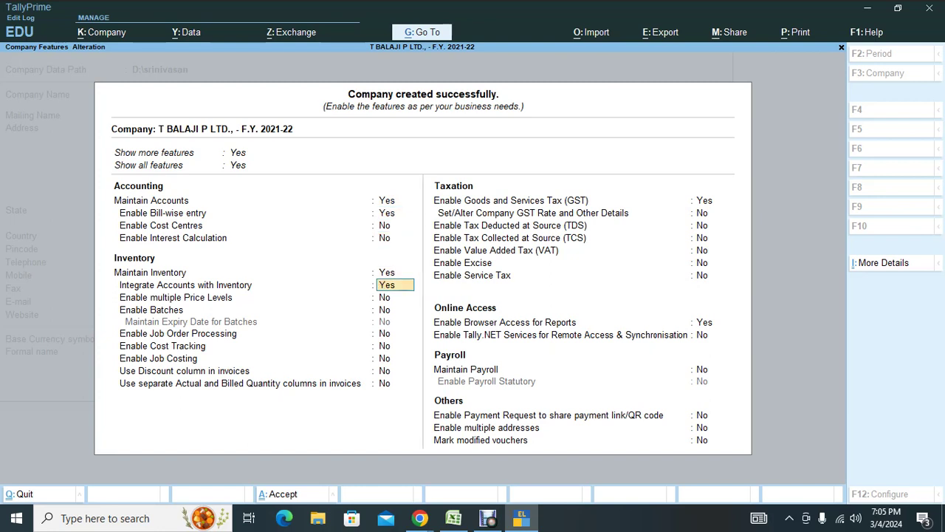
key("Return")
key("Return")
key("Return")
key("Return")
key("Return")
key("Return")
key("Return")
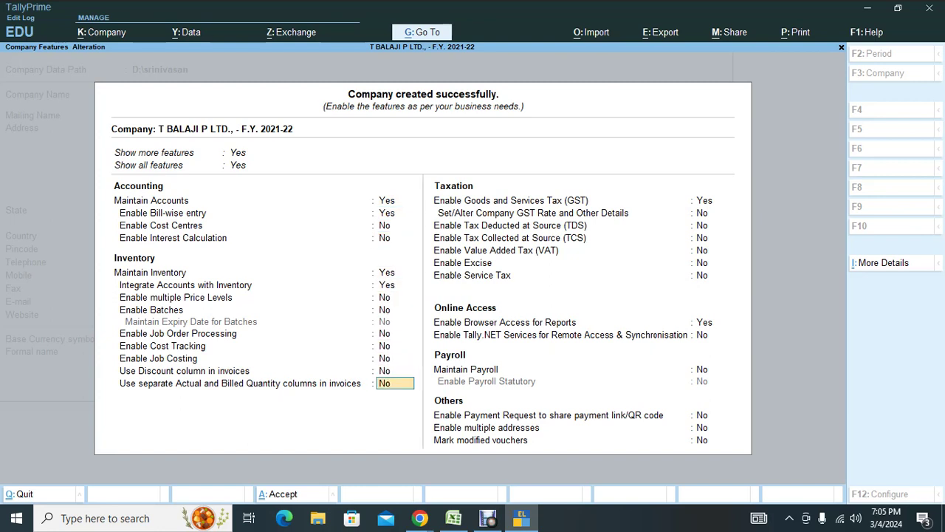
key("Return")
key("Return")
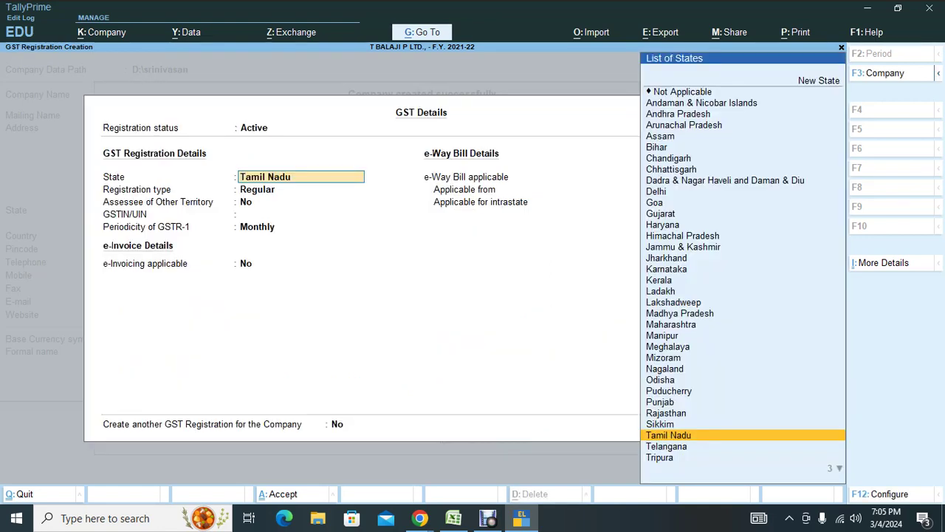
Close GST Details, set GST rate and other details to Yes, then switch to Google Meet.
key("ctrl+a")
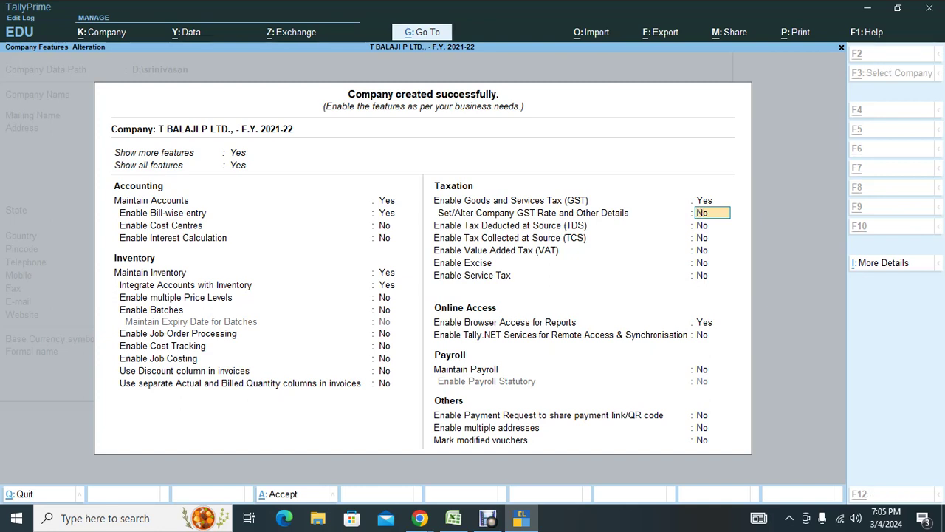
key("alt+Tab")
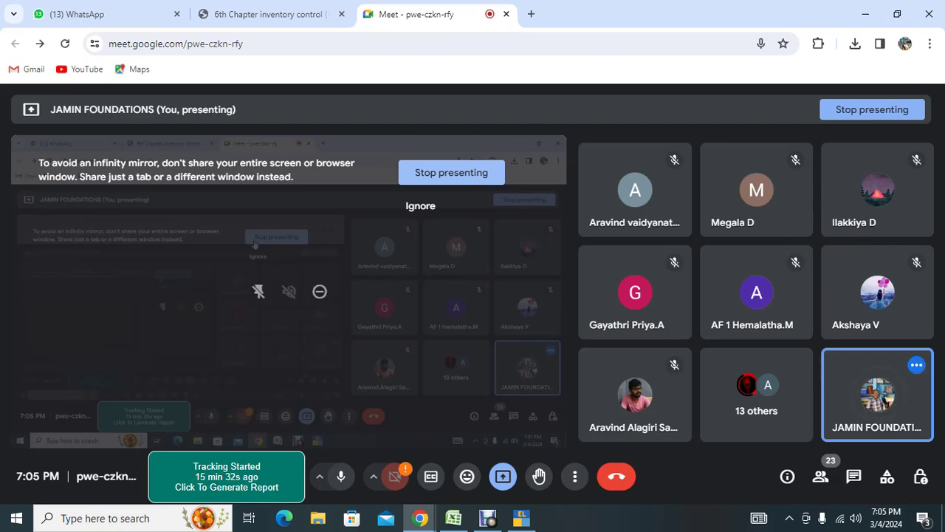
key("alt+Tab")
type("y")
key("Return")
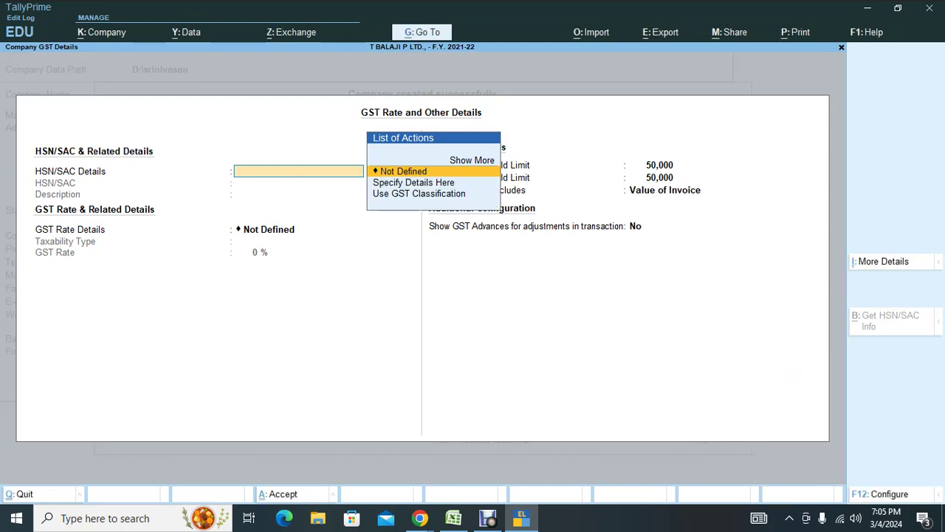
key("Escape")
key("y")
key("alt+Tab")
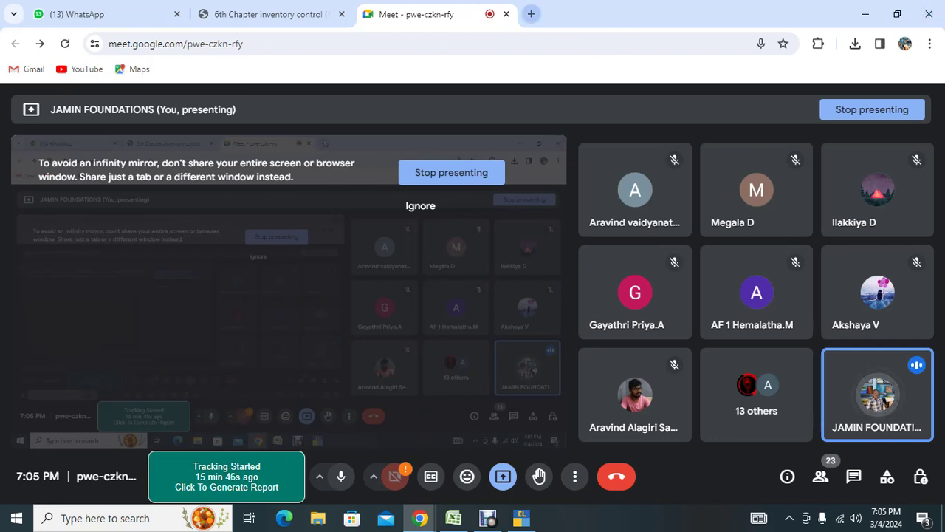
Open a new Chrome tab on the Google page and show the Google apps list.
key("ctrl+t")
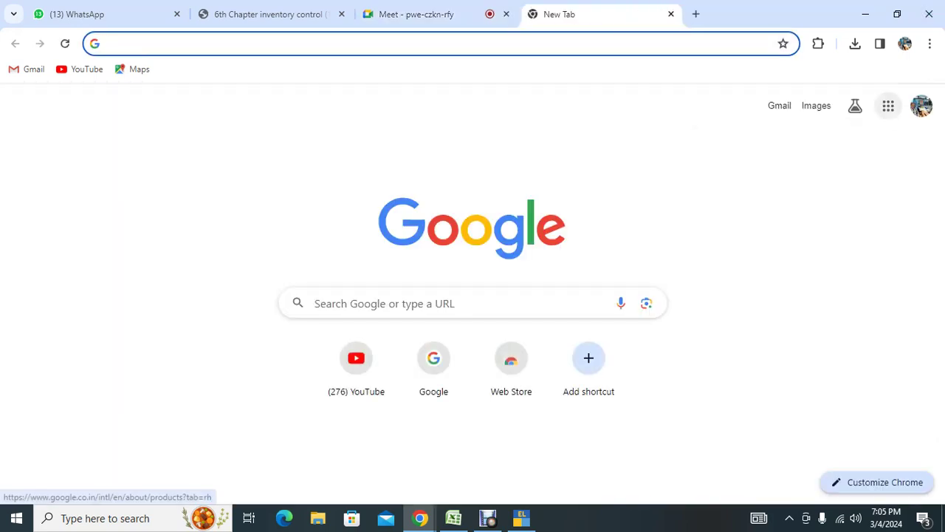
left_click(888, 105)
Search YouTube for 'adichu kuda keppanga joke', play and pause the first result, then return to Meet.
left_click(813, 248)
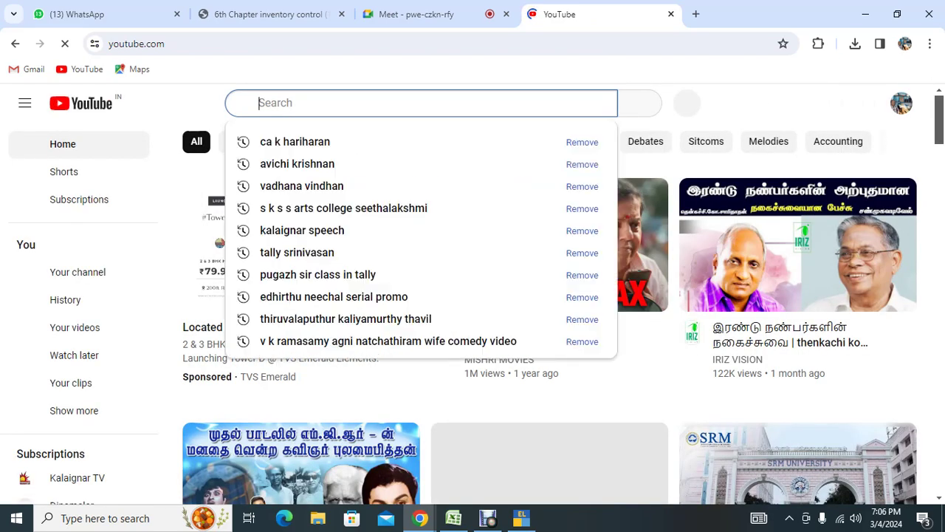
type("adichu d")
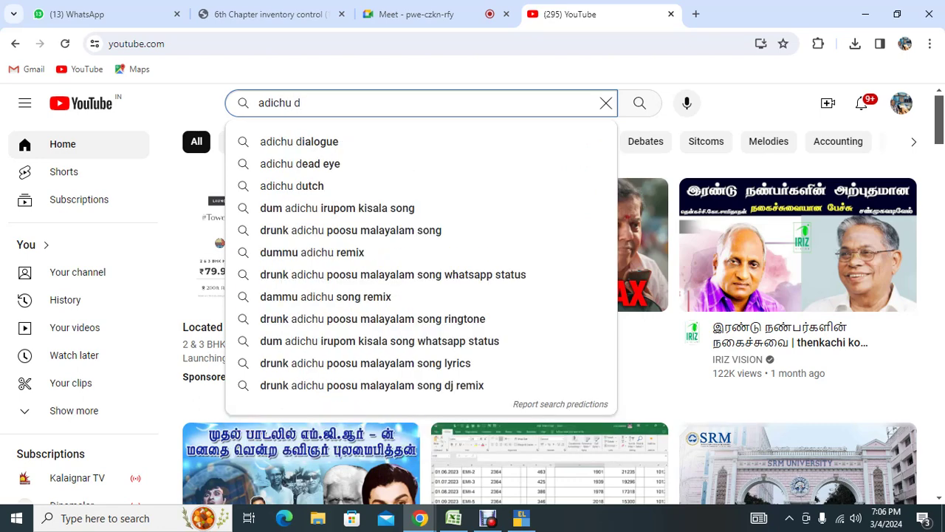
key("BackSpace")
type("ku")
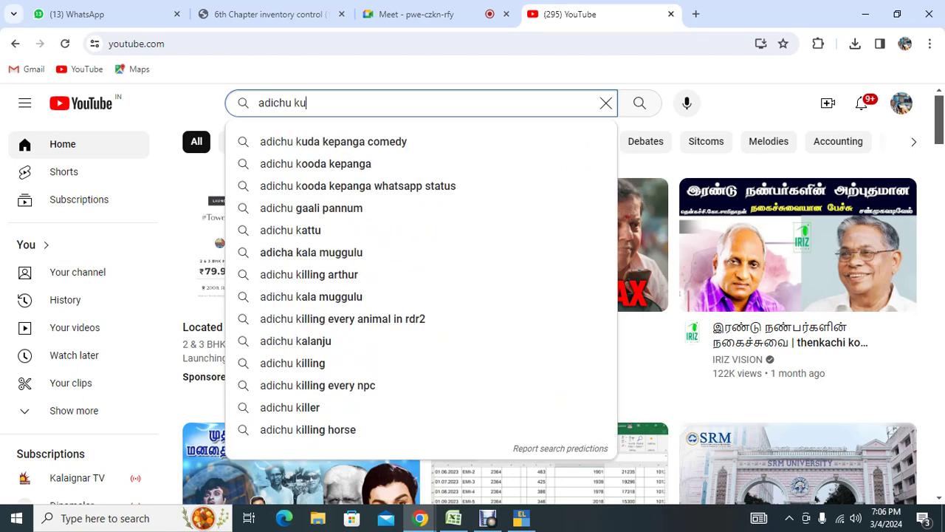
type("da keppan")
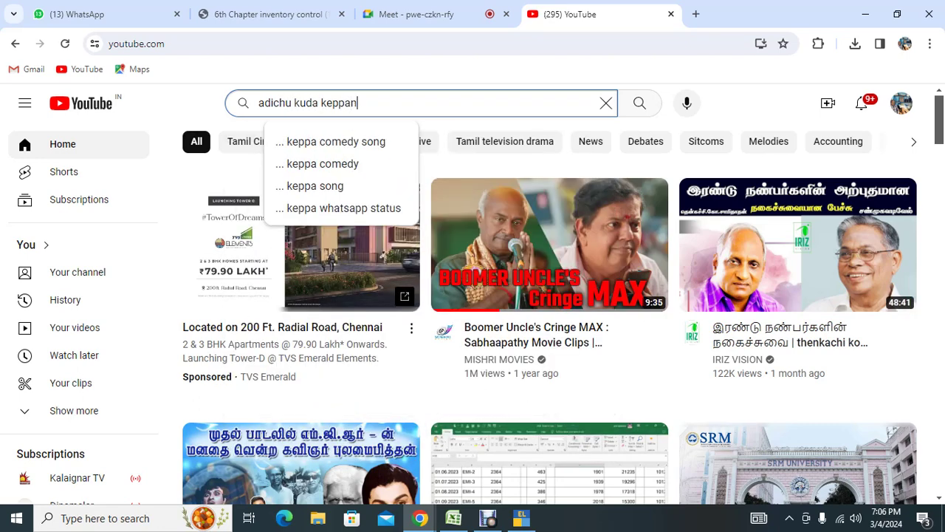
type("ga joke")
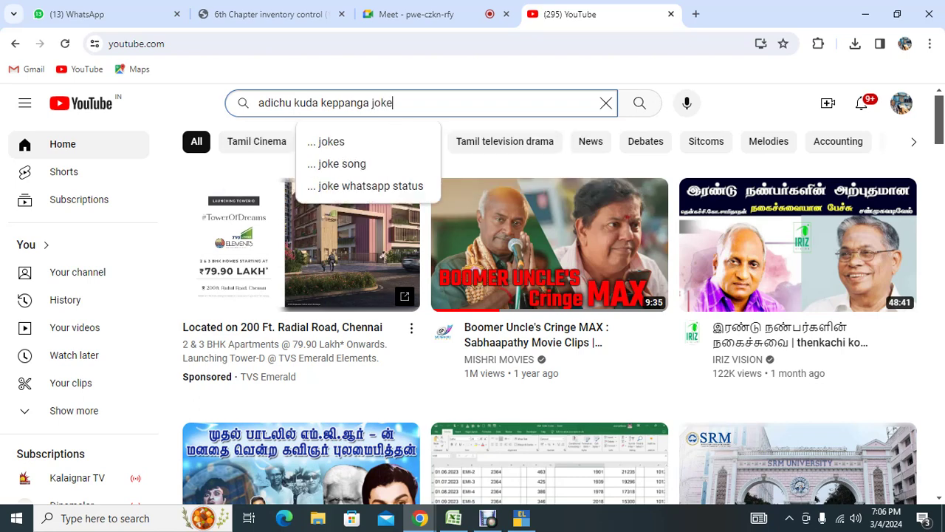
key("Return")
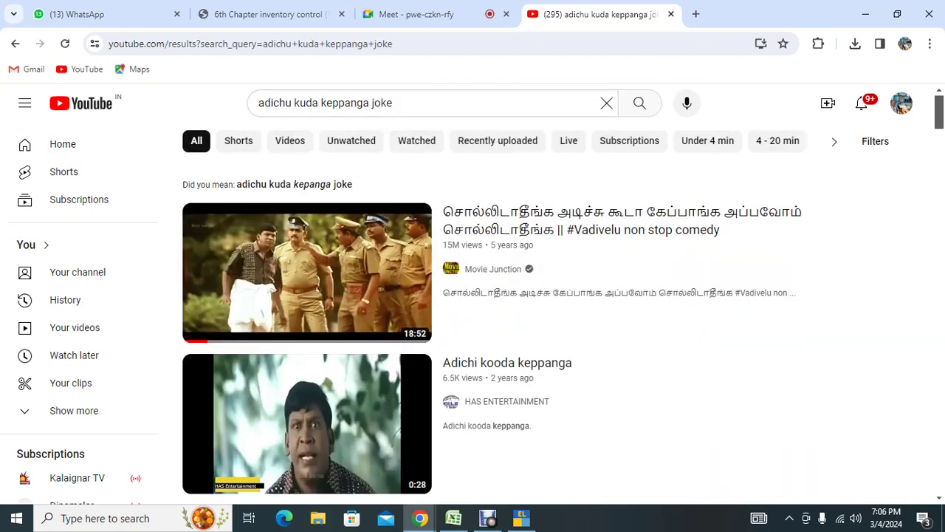
left_click(308, 274)
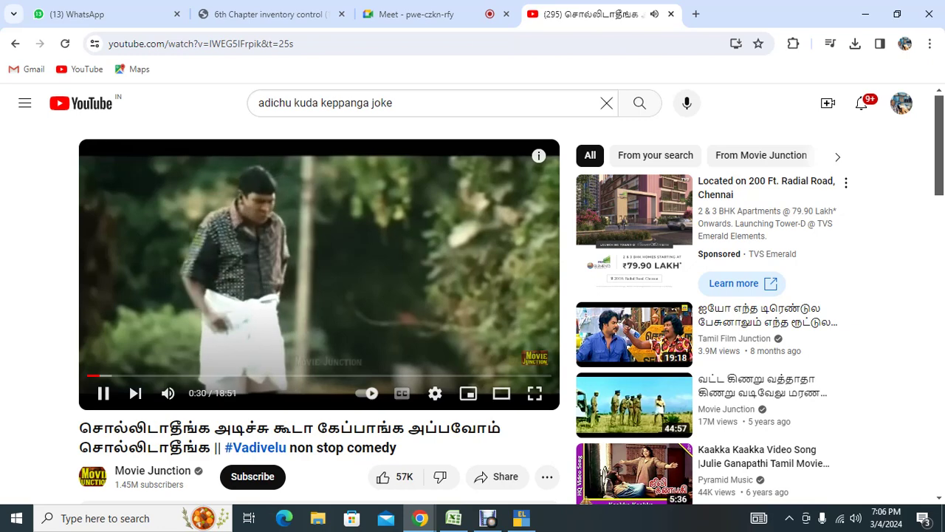
key("space")
left_click(414, 14)
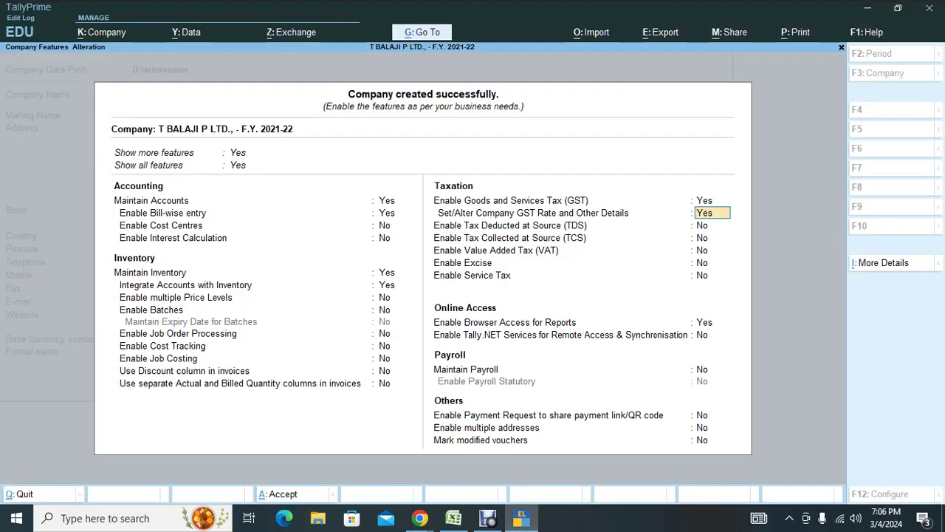
Bring back TallyPrime's Company Features screen for T BALAJI P LTD. after a detour to Meet.
left_click(521, 518)
key("alt+Tab")
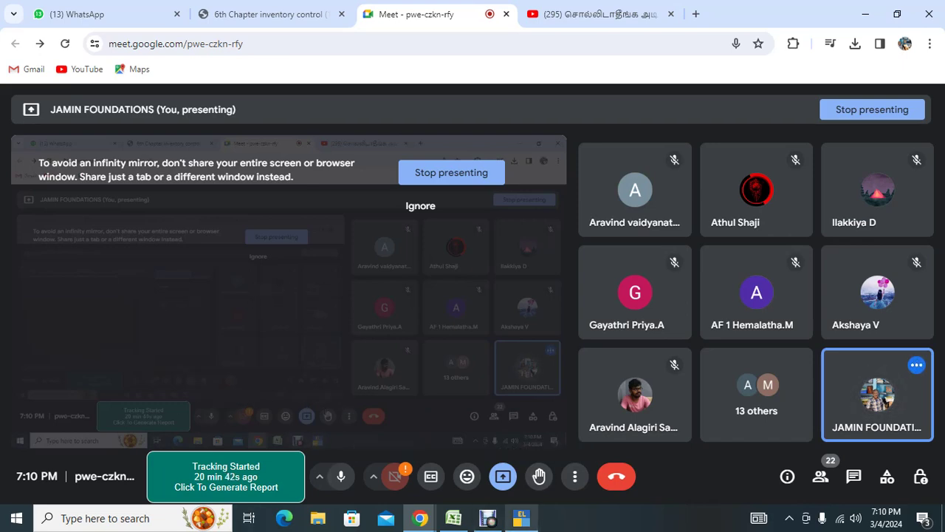
left_click(522, 518)
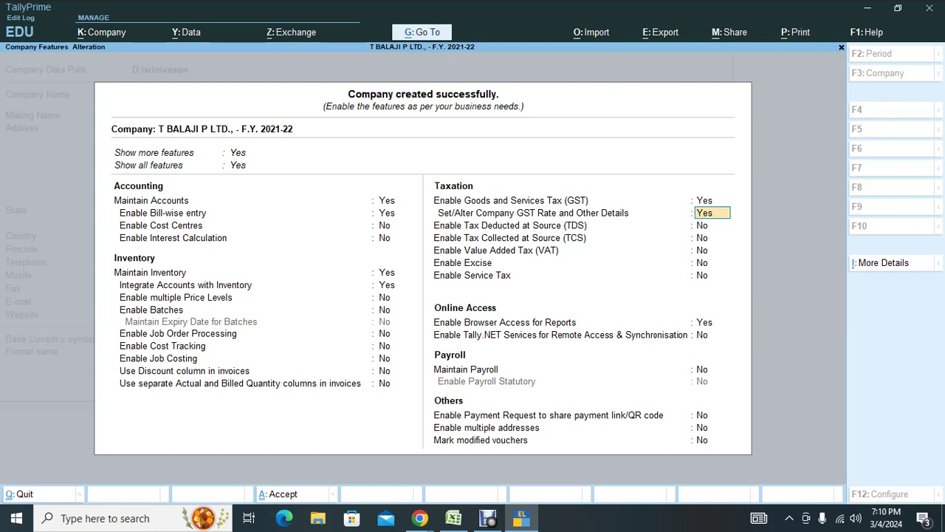
Leave the GST rate details and quit company features back to Gateway of Tally.
key("Return")
key("Return")
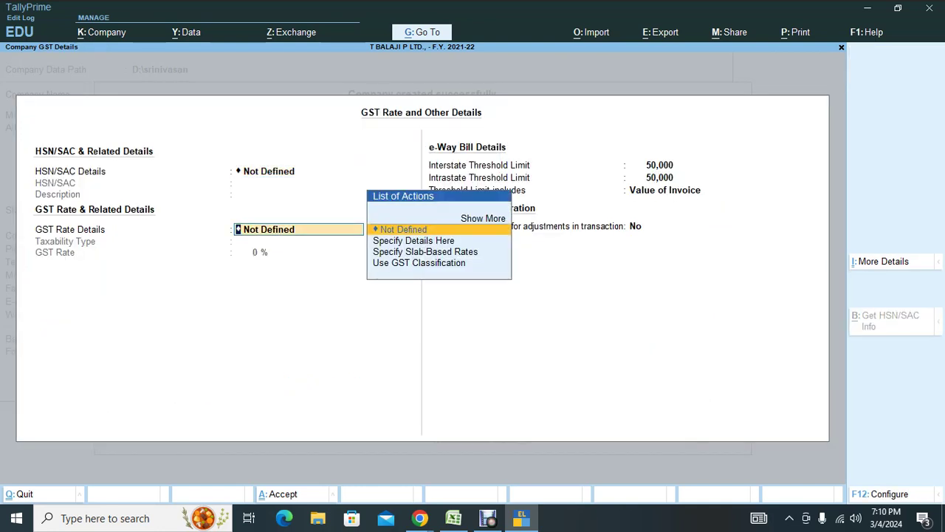
key("BackSpace")
key("Down")
key("Return")
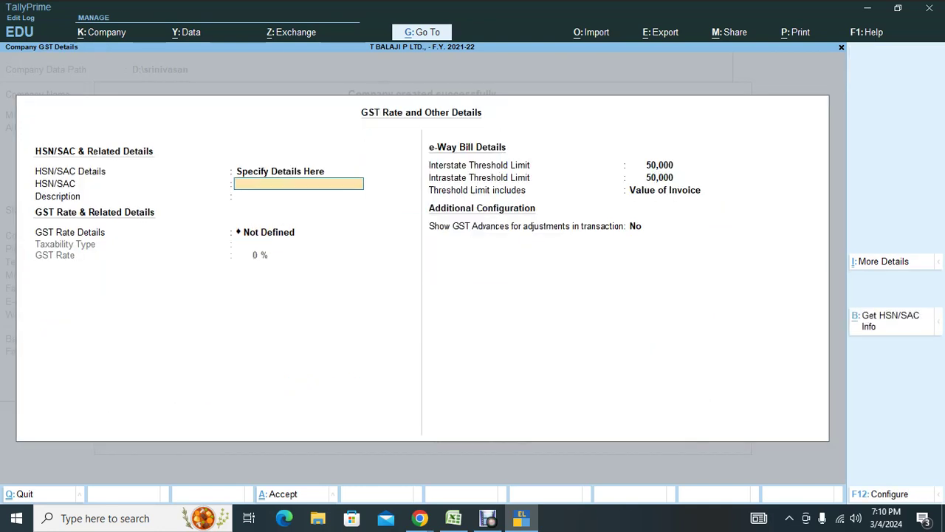
key("Escape")
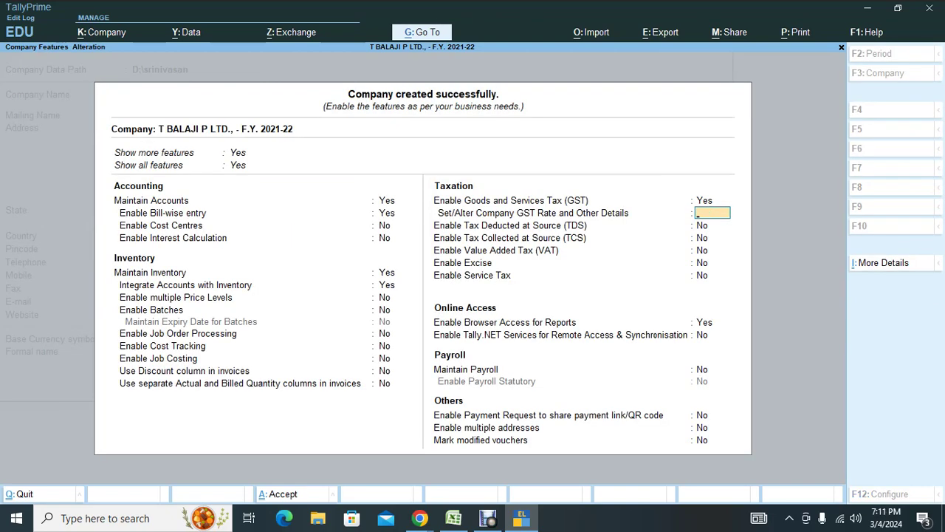
key("Escape")
key("y")
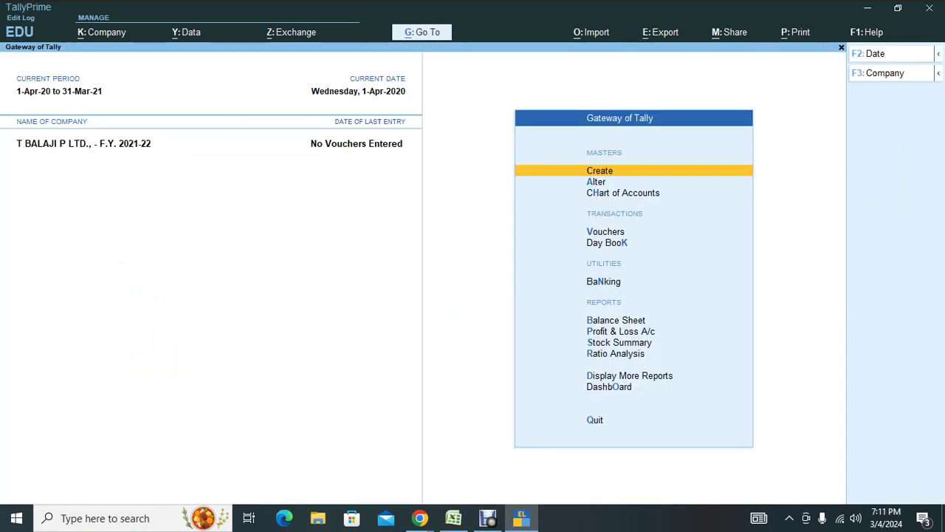
Choose Create, then Ledger from the List of Masters.
key("Down")
key("Up")
key("Return")
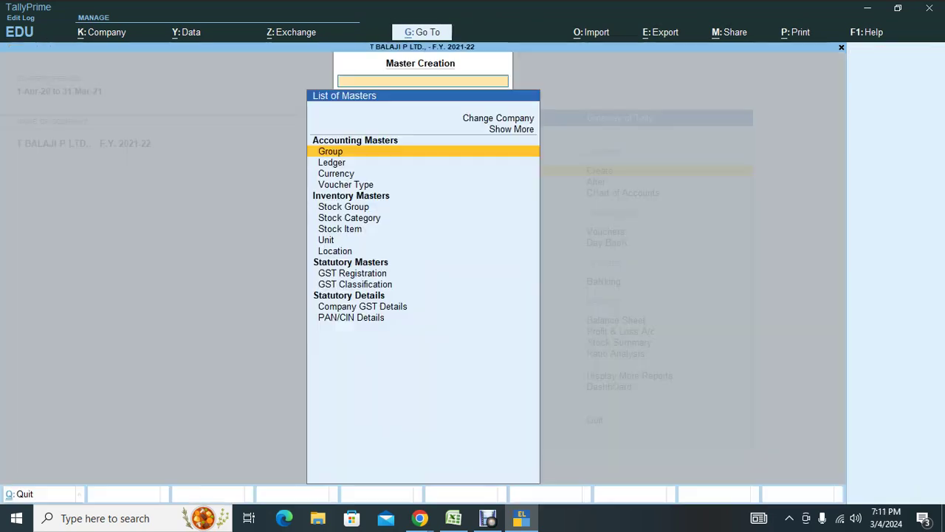
key("Down")
key("Return")
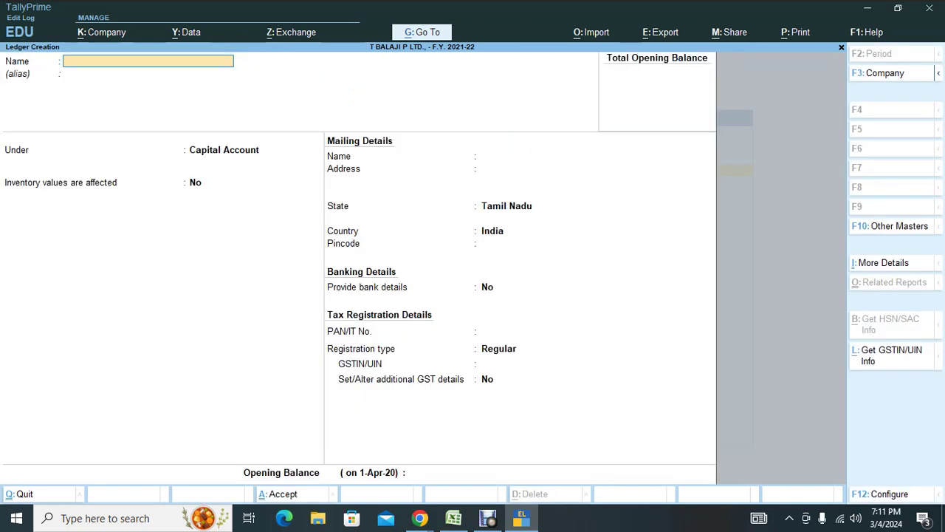
Name the ledger GST LOCAL PURCHASE and place it under Purchase Accounts.
type("GST LOCAL PURCHASE")
key("Return")
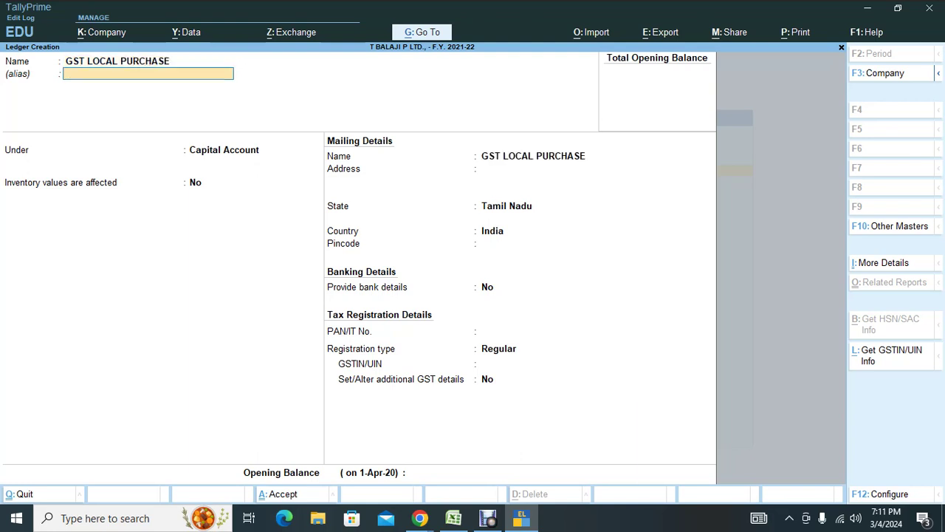
key("Return")
type("PUR")
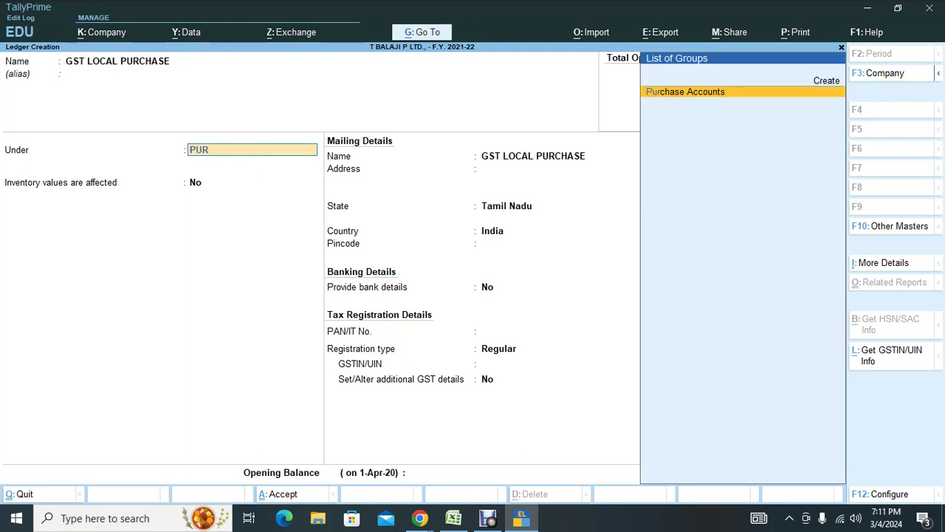
key("Return")
key("Return")
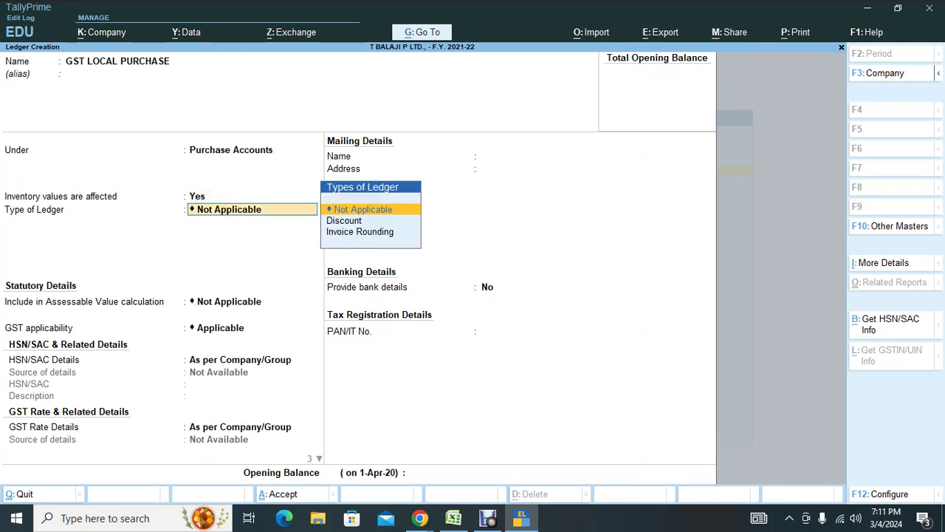
key("Return")
key("Return")
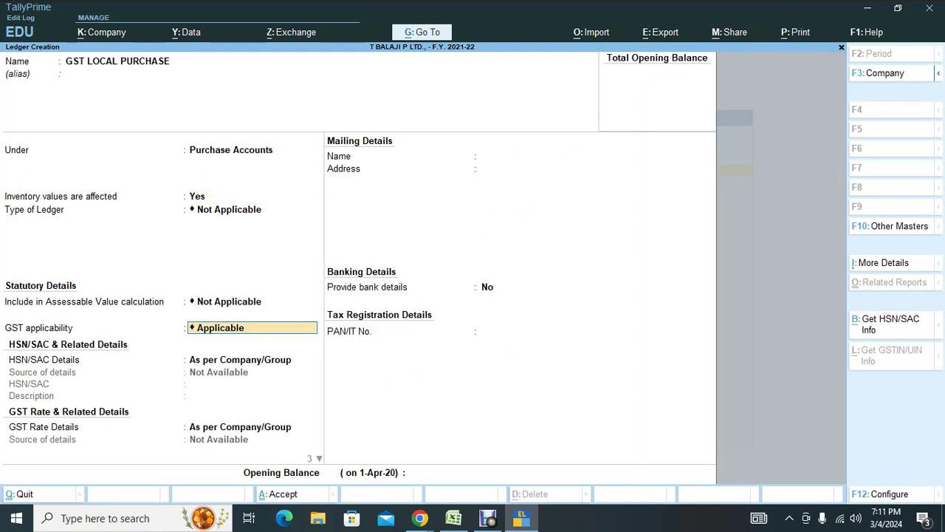
Make it GST applicable, HSN/SAC and rate As per Company/Group, supply Goods, then switch to Meet.
key("Return")
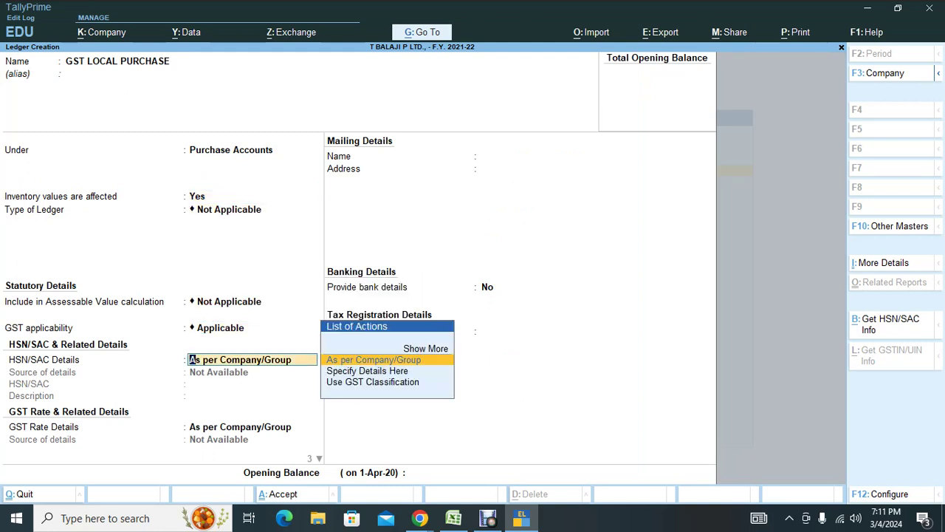
key("Down")
key("Return")
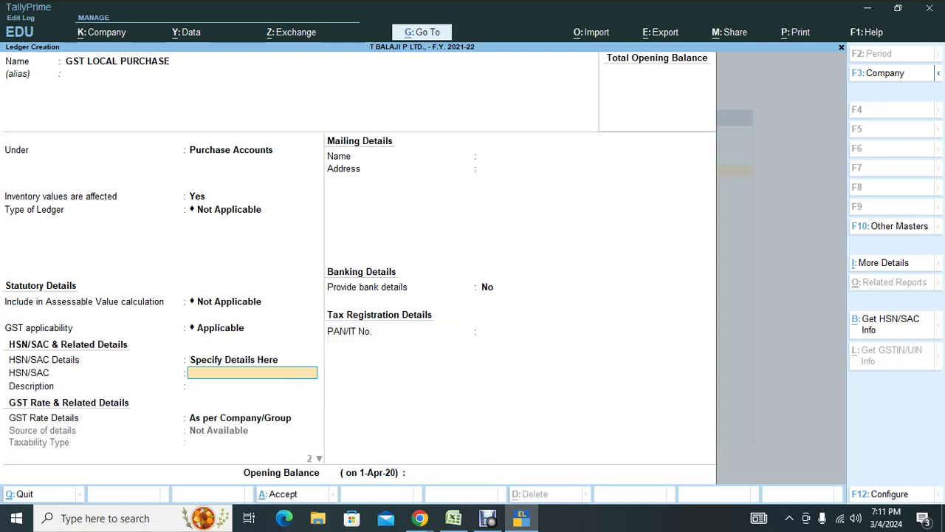
key("BackSpace")
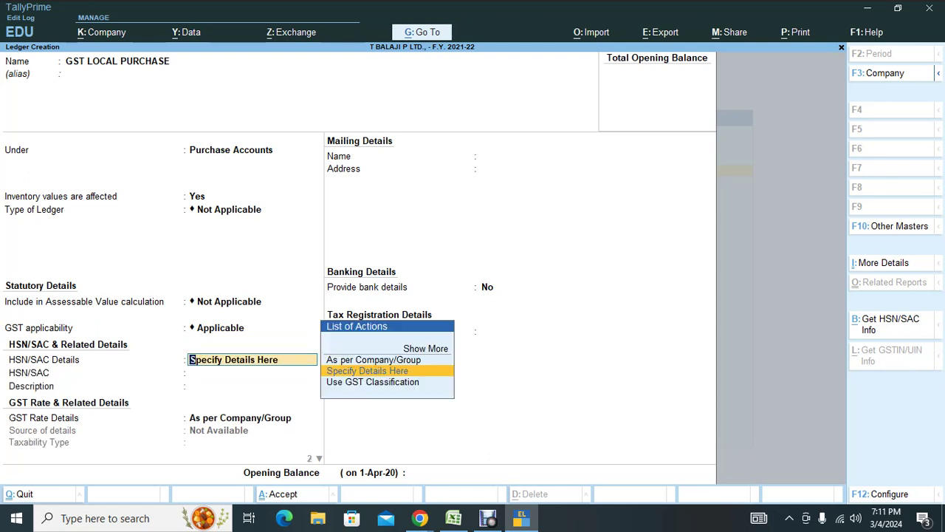
key("Return")
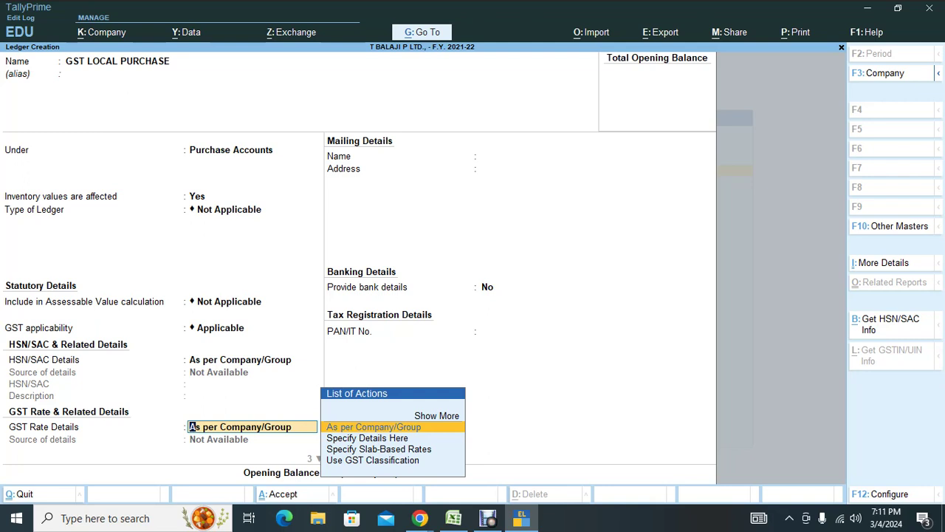
key("Down")
key("Return")
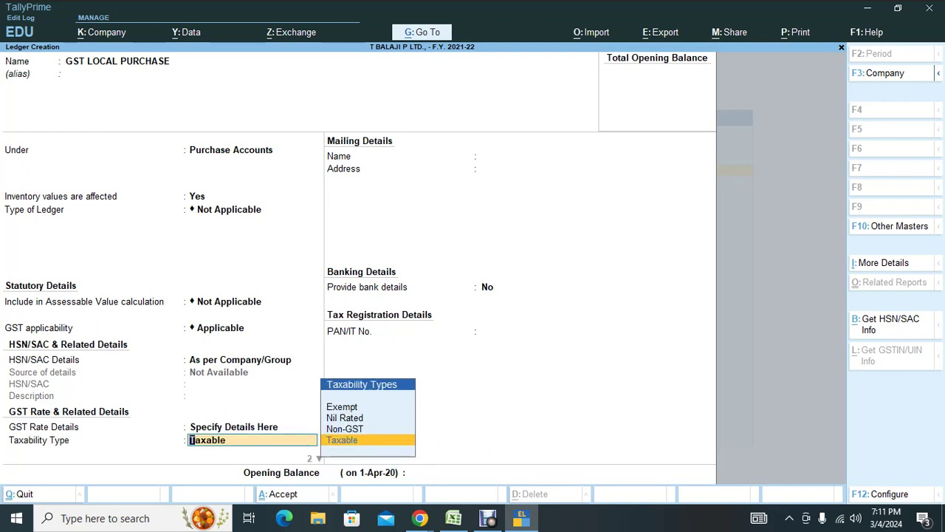
key("Up")
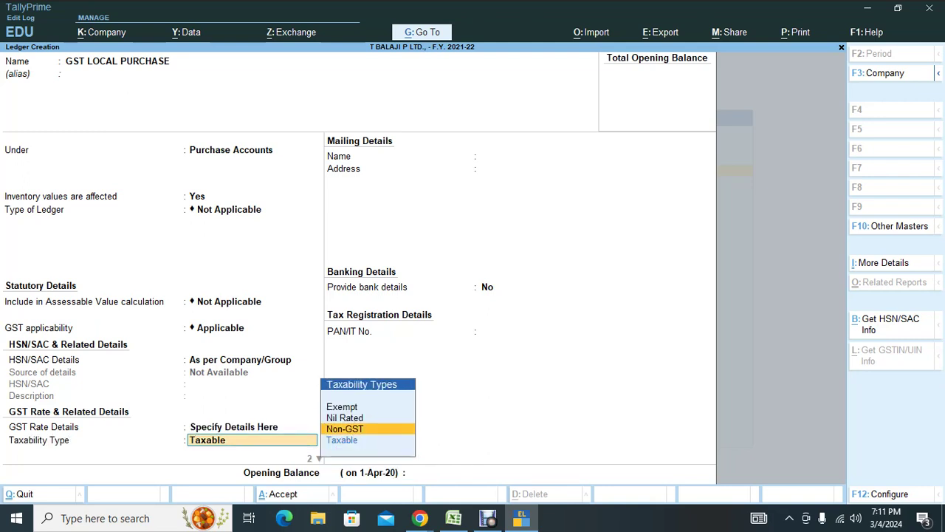
key("BackSpace")
key("Up")
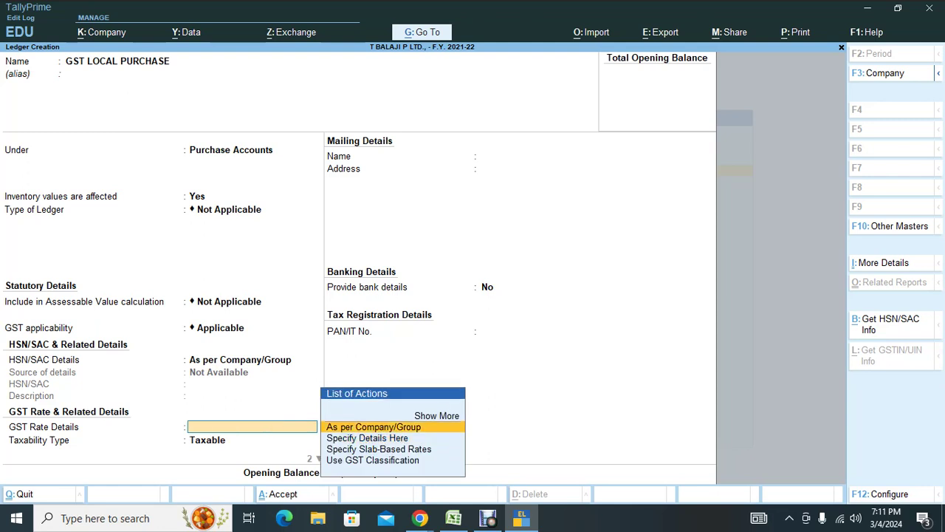
key("Return")
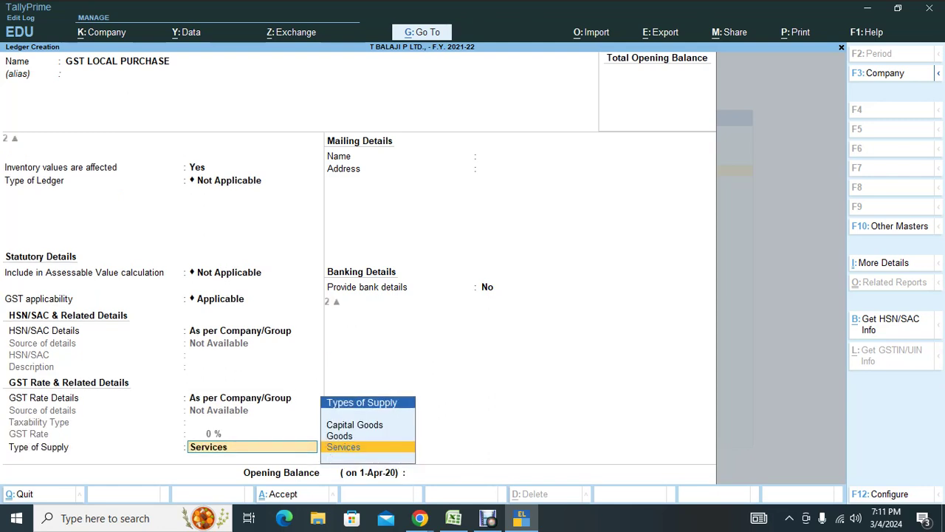
key("Up")
key("Return")
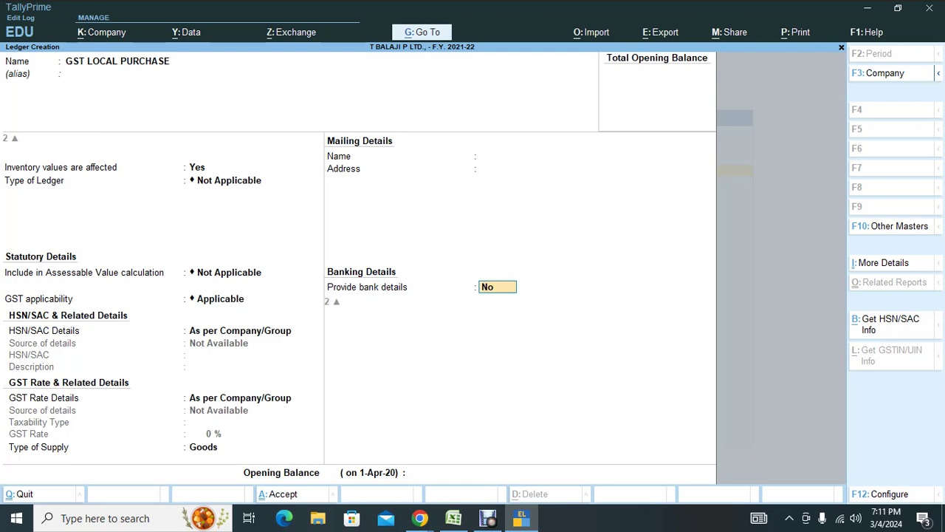
key("alt+Tab")
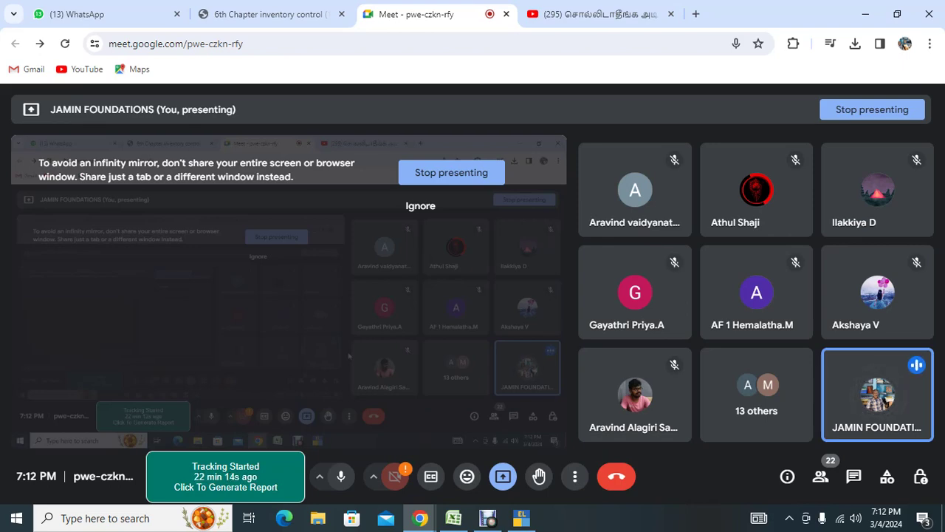
Switch from Google Meet back to the TallyPrime GST LOCAL PURCHASE ledger form.
key("alt+Tab")
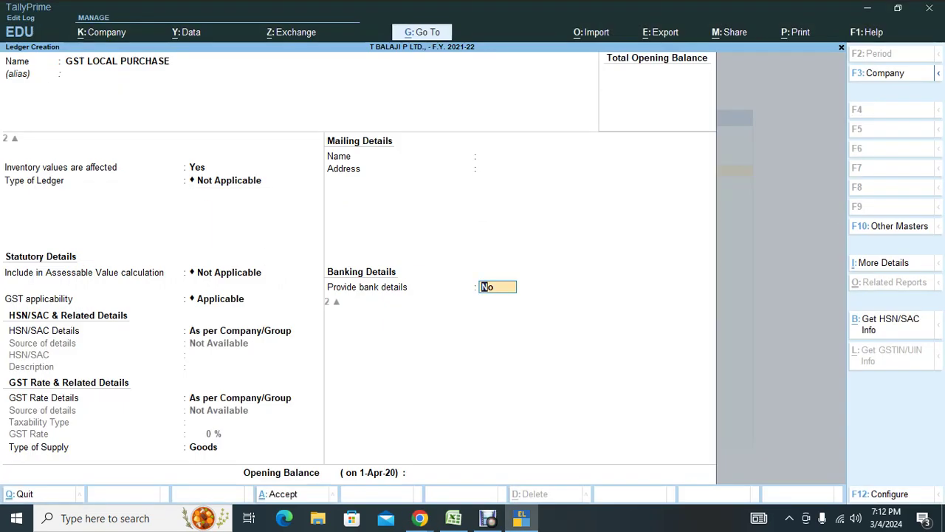
Save GST LOCAL PURCHASE and start an Input CGST ledger under Duties & Taxes.
key("Return")
key("Return")
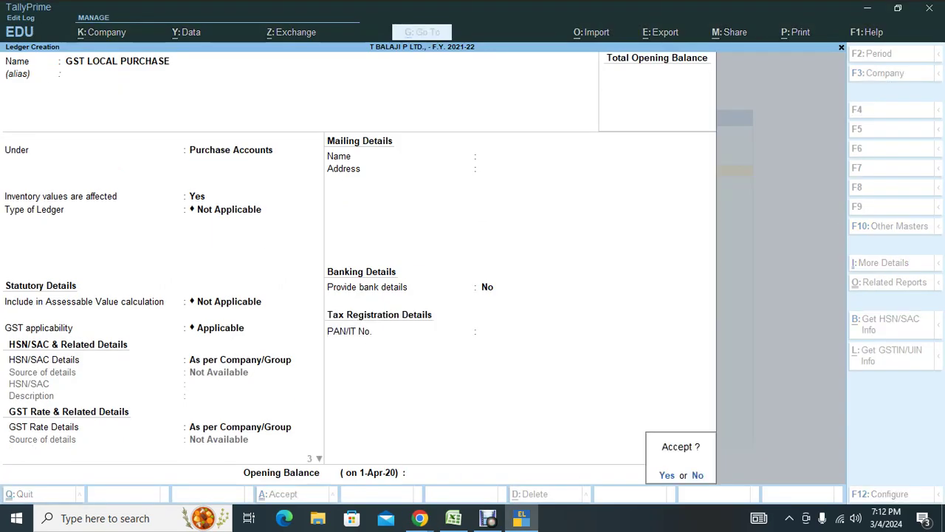
key("Return")
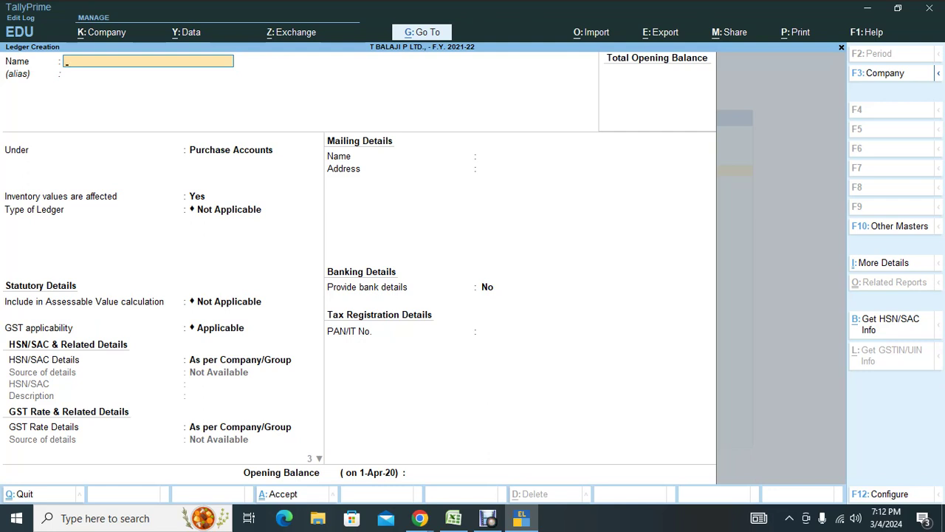
type("Input CGST")
key("Return")
type("DUT")
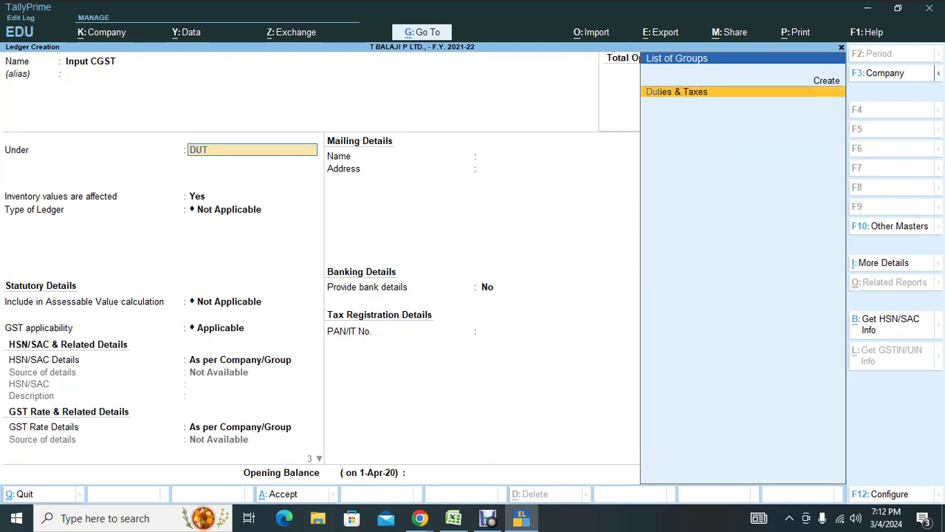
key("Return")
Set Input CGST to GST, tax type CGST, 0 % calculation, rounding Not Applicable, then switch windows.
key("Up")
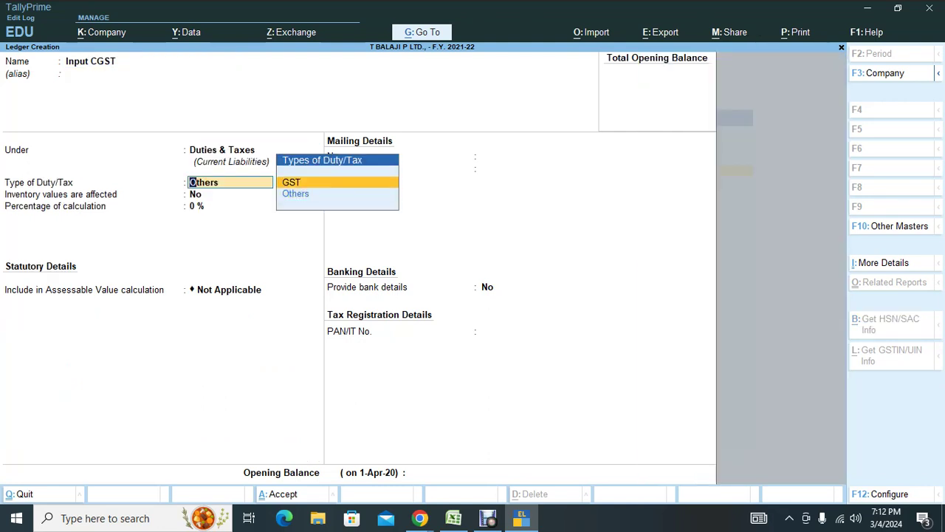
key("Return")
key("Down")
key("Return")
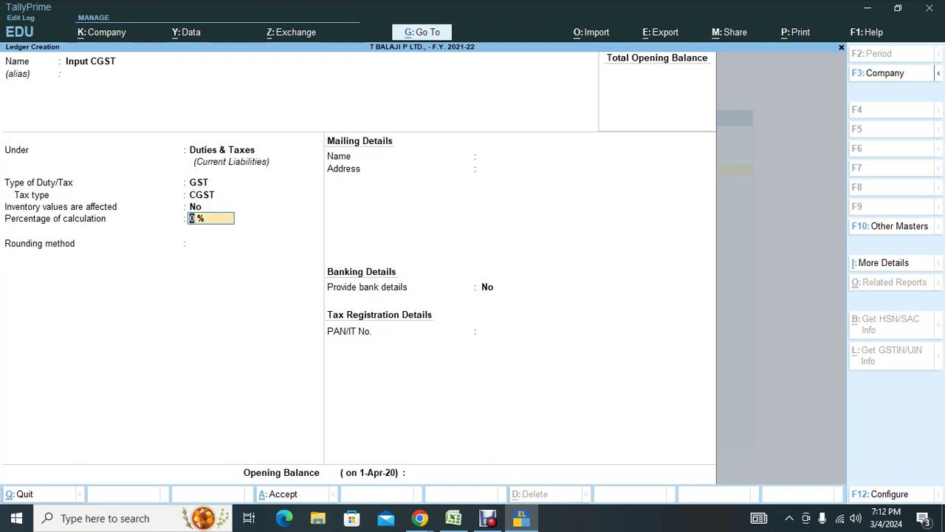
type("9")
key("Return")
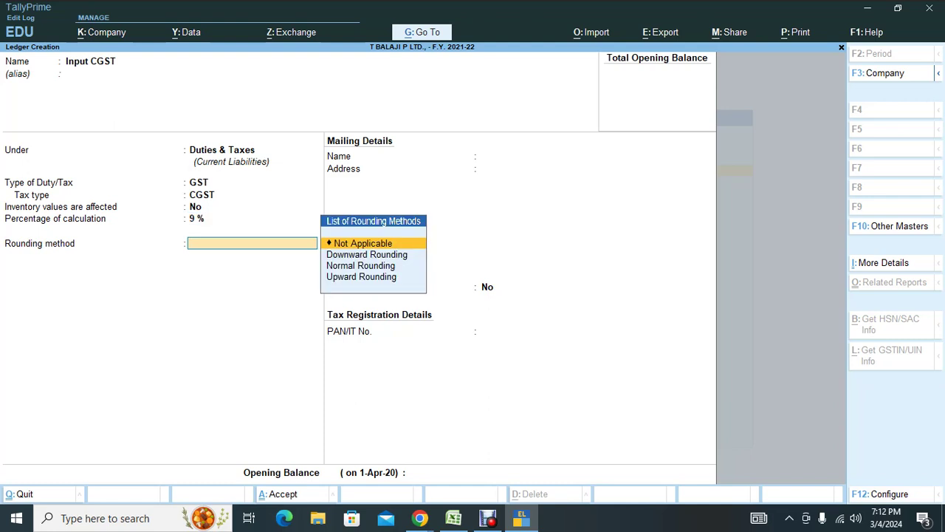
key("BackSpace")
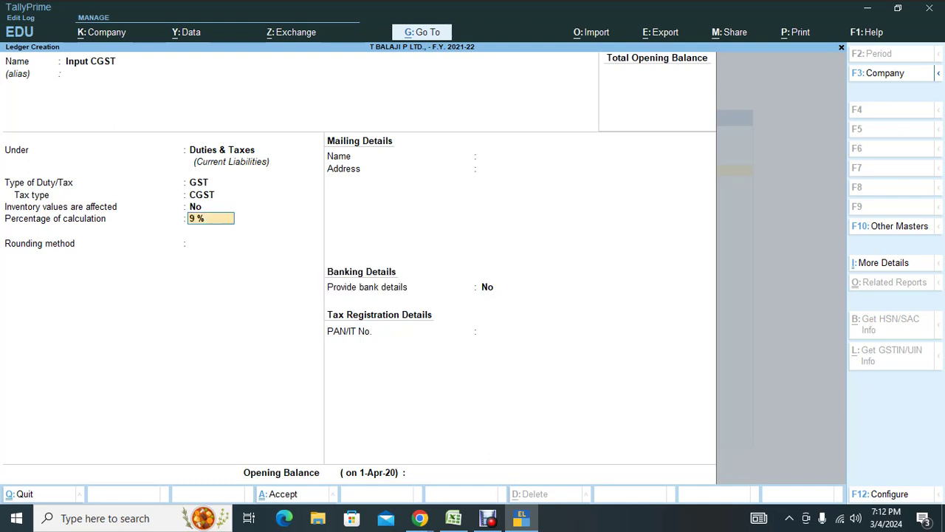
type("0")
key("Return")
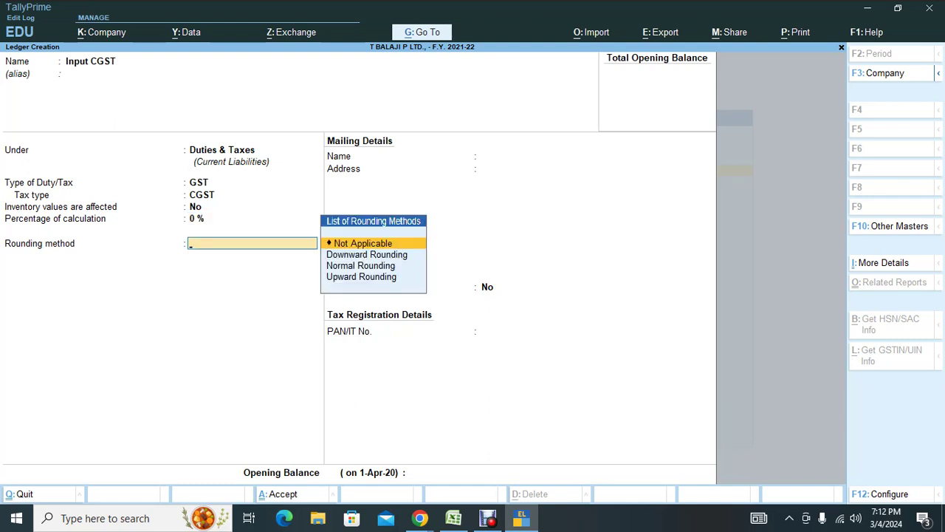
key("Return")
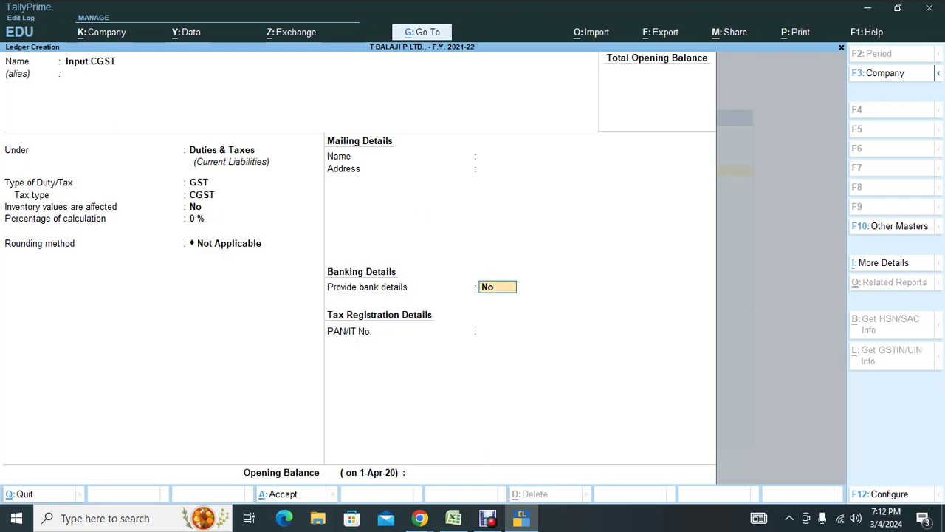
key("alt+Tab")
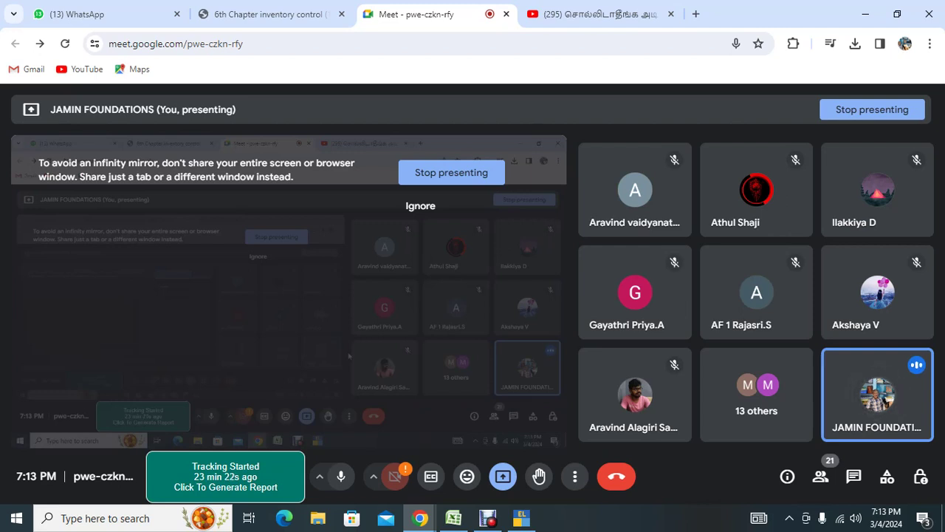
Save Input CGST, then create Input SGST under Duties & Taxes with GST and SGST/UTGST.
key("alt+Tab")
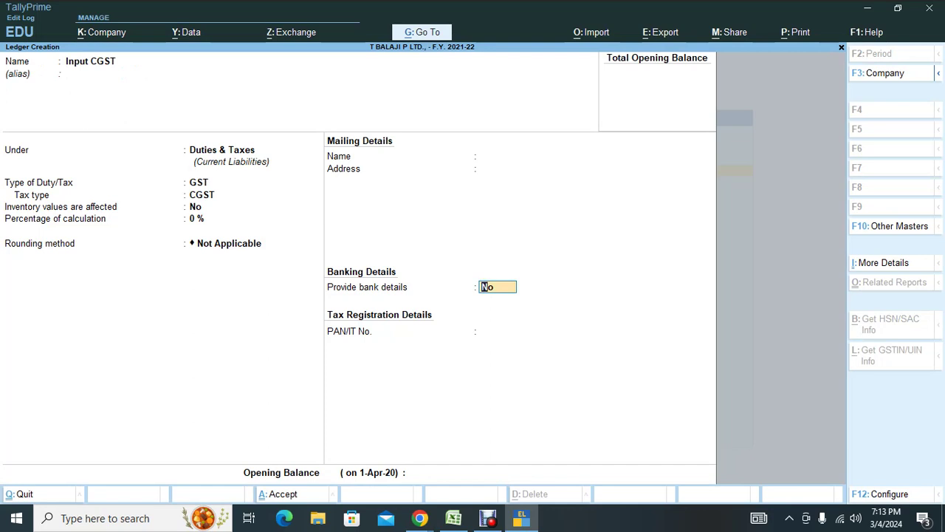
key("Return")
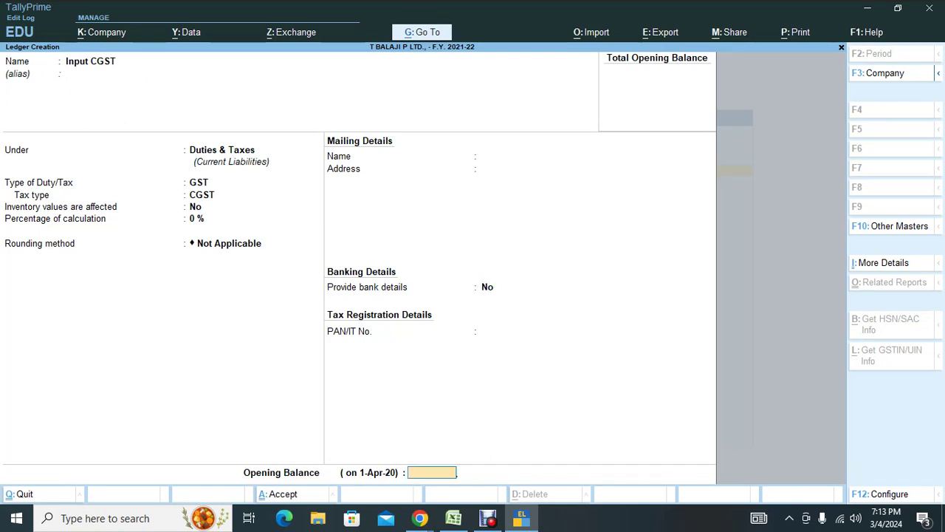
key("Return")
key("Return")
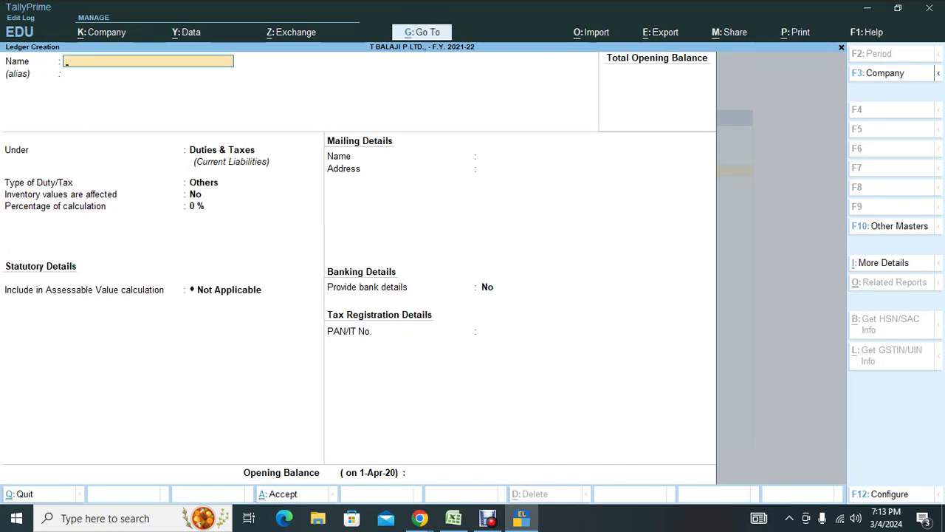
type("Input AS")
type("SGST")
key("Return")
key("Return")
key("Return")
key("Up")
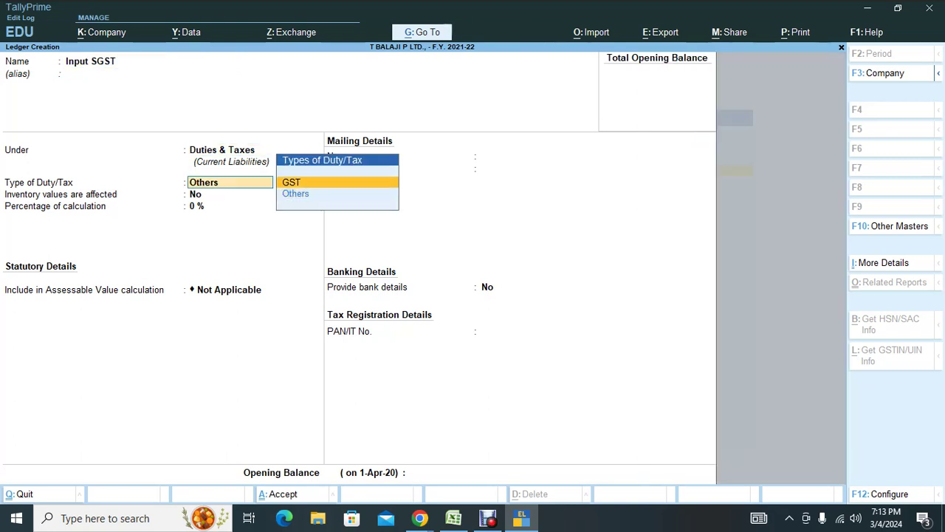
key("Return")
key("Down")
key("Down")
key("Return")
key("ctrl+a")
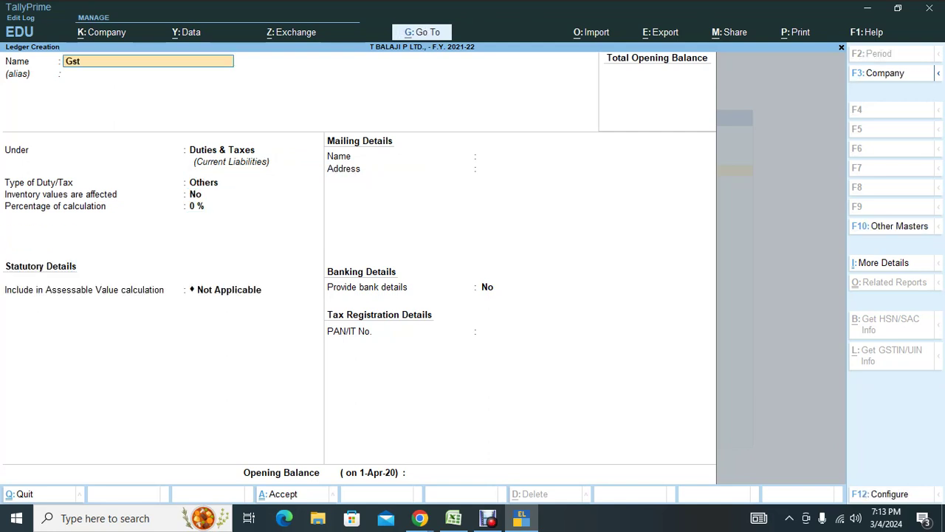
Create and save the Gst LOCAL SALES ledger under Sales Accounts, GST applicable.
type("Gst LOCAL SALES")
key("Return")
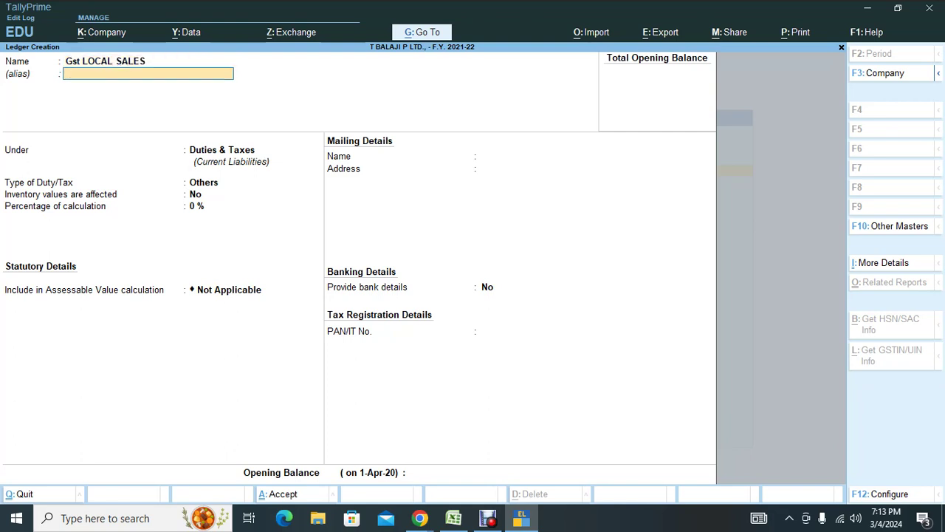
key("Return")
type("sales")
key("Return")
key("Return")
key("Return")
key("Return")
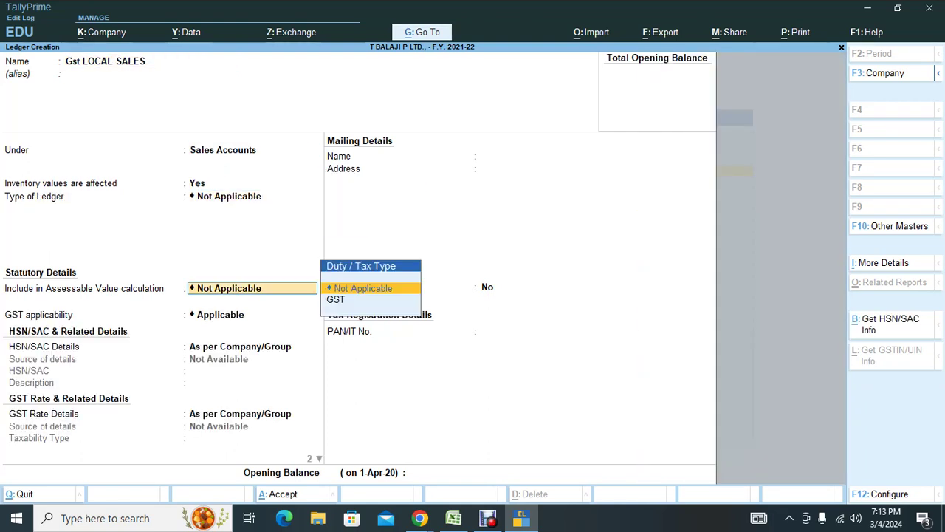
key("Return")
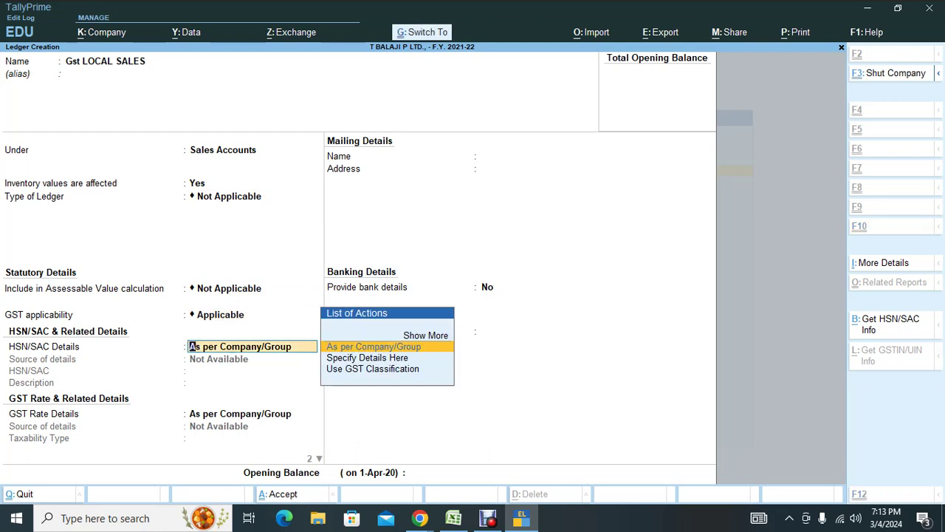
key("ctrl+a")
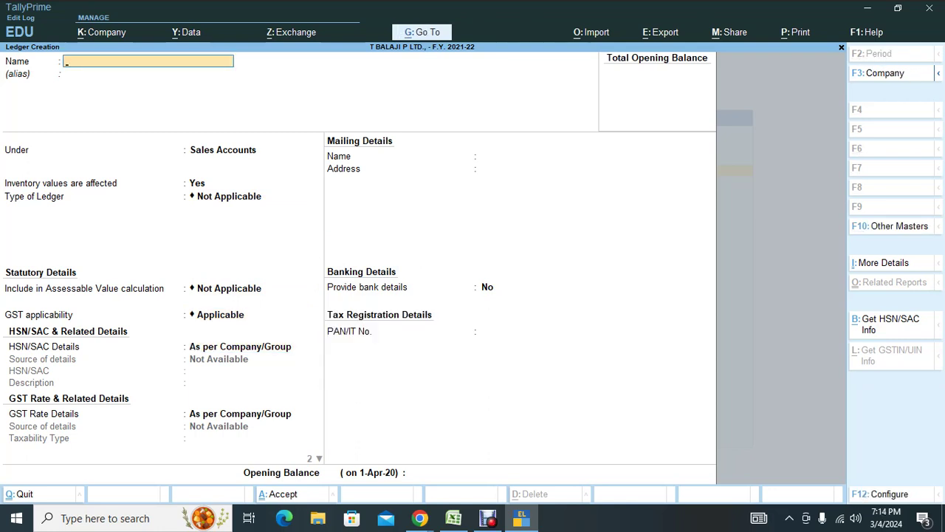
Name a new ledger Outptut Cgst, correcting the typing along the way.
type("O")
key("BackSpace")
type("utptyu")
key("BackSpace")
type("ut ")
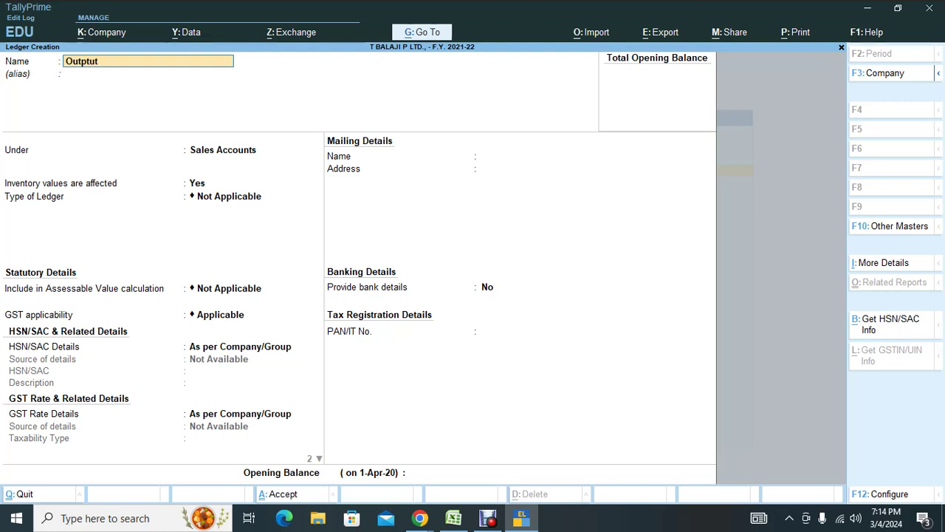
type("cgs")
key("Return")
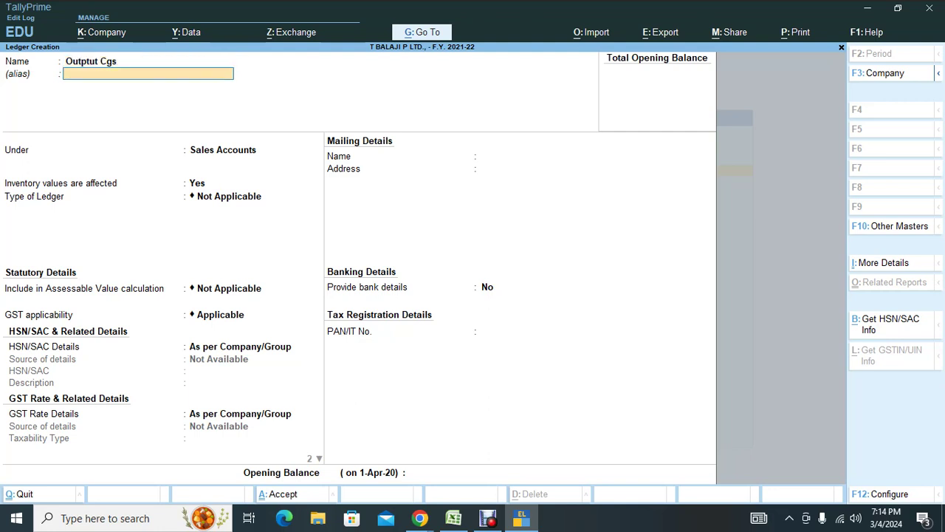
key("BackSpace")
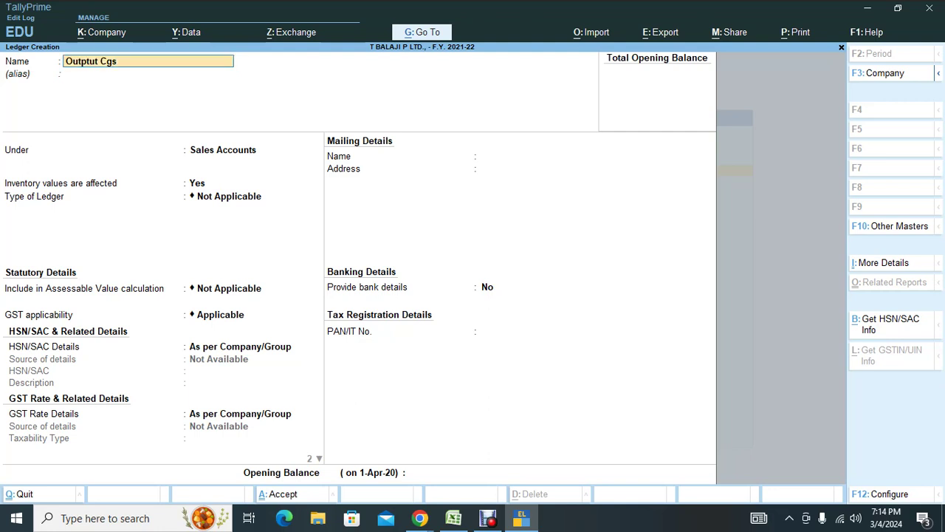
type("t")
key("Return")
key("Return")
Put Outptut Cgst under Duties & Taxes with duty type GST, tax type CGST, and save.
key("Return")
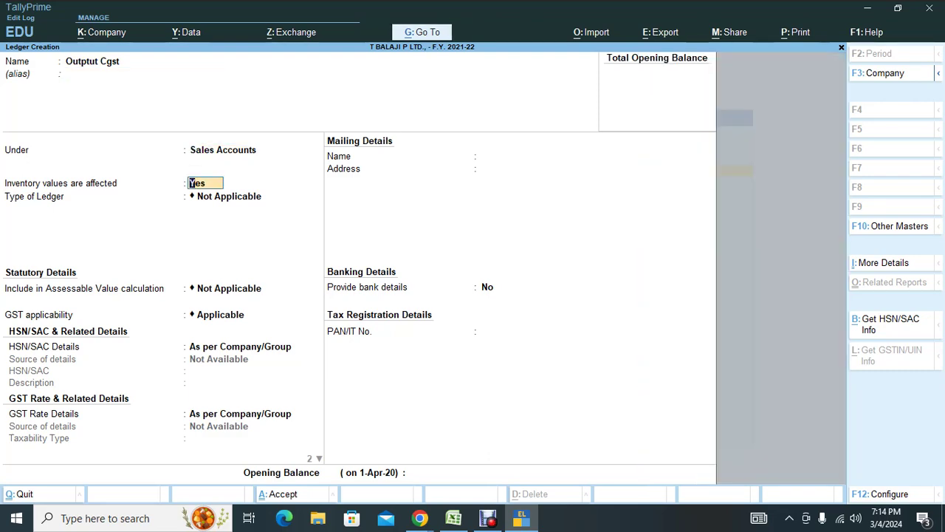
key("BackSpace")
type("Dut")
key("Return")
key("Up")
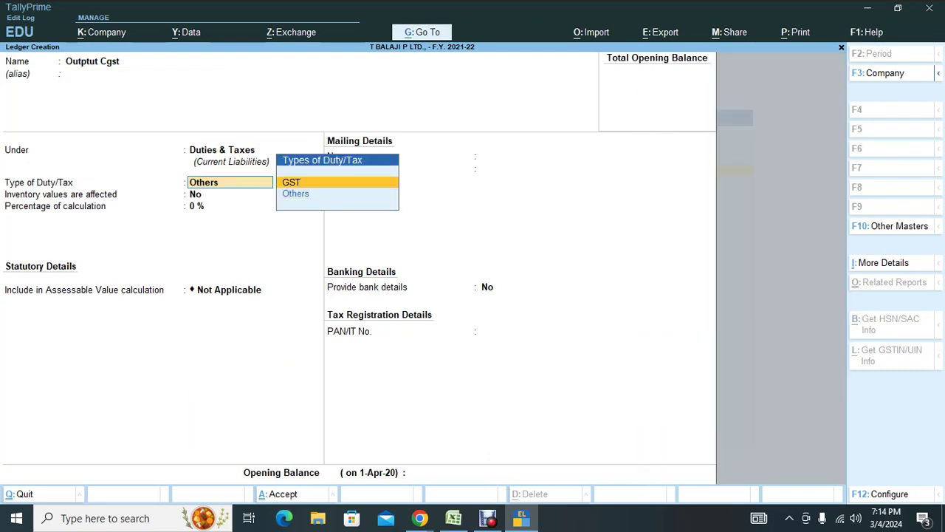
key("Return")
key("Down")
key("Return")
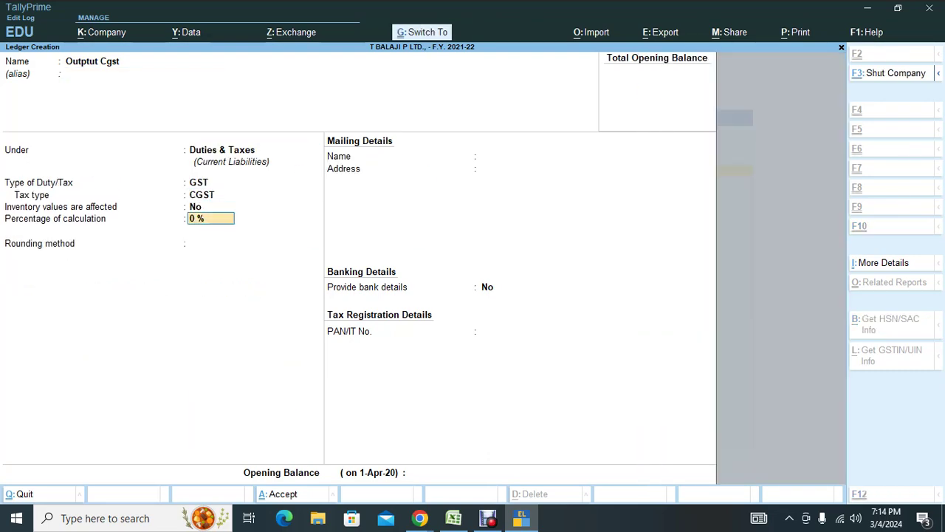
key("ctrl+a")
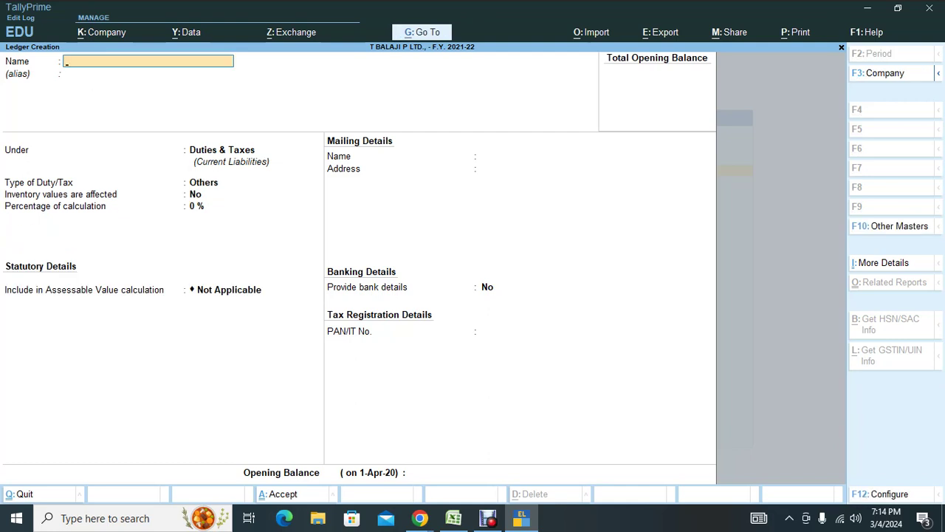
Create and save Output Sgst under Duties & Taxes with GST and SGST/UTGST.
type("Output Sgst")
key("Return")
key("Return")
key("Return")
key("Up")
key("Return")
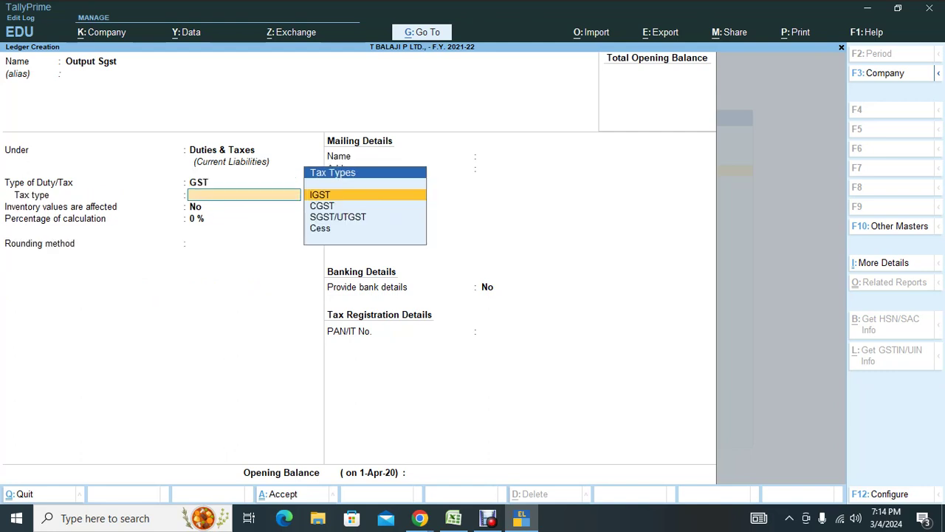
key("Down")
key("Down")
key("Return")
type("9")
key("ctrl+a")
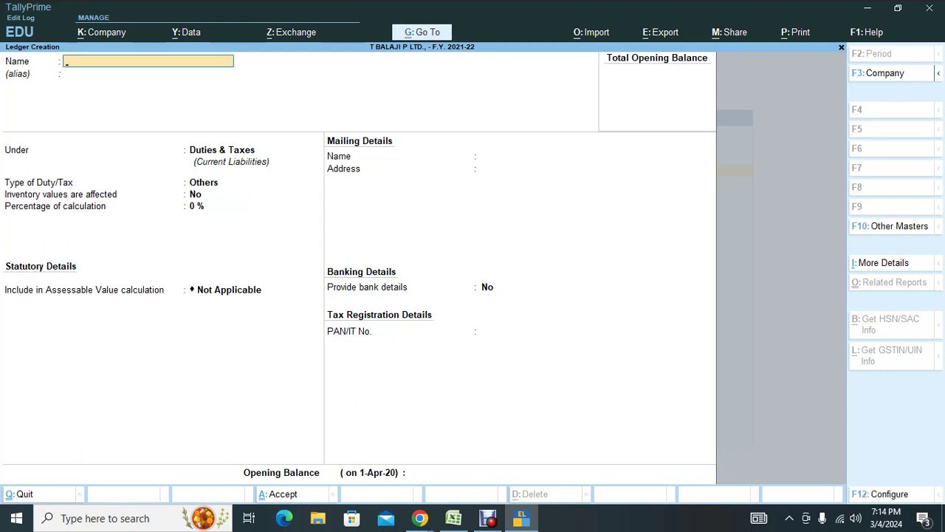
Name a new ledger ROUND OFF under Indirect Expenses, then switch to Google Meet.
type("ROUND OFF")
key("Return")
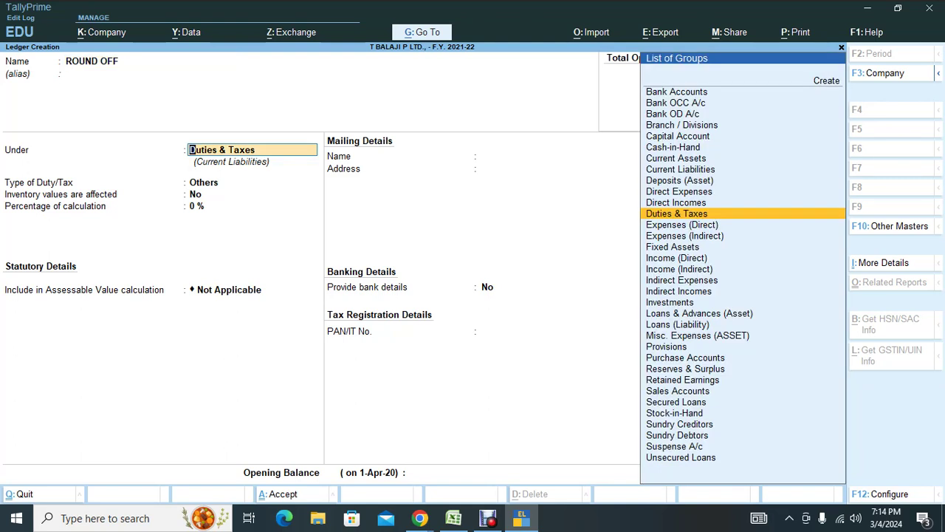
type("IND")
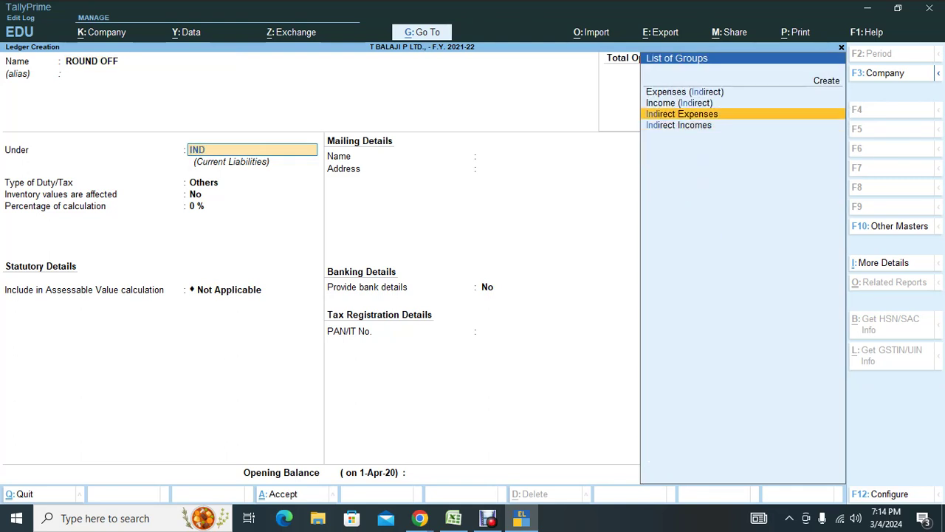
key("Return")
key("Return")
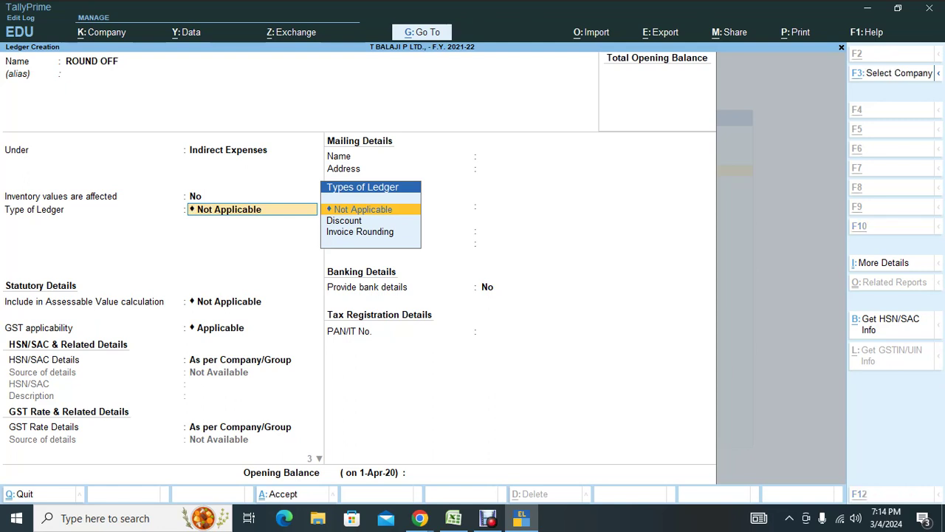
key("alt+Tab")
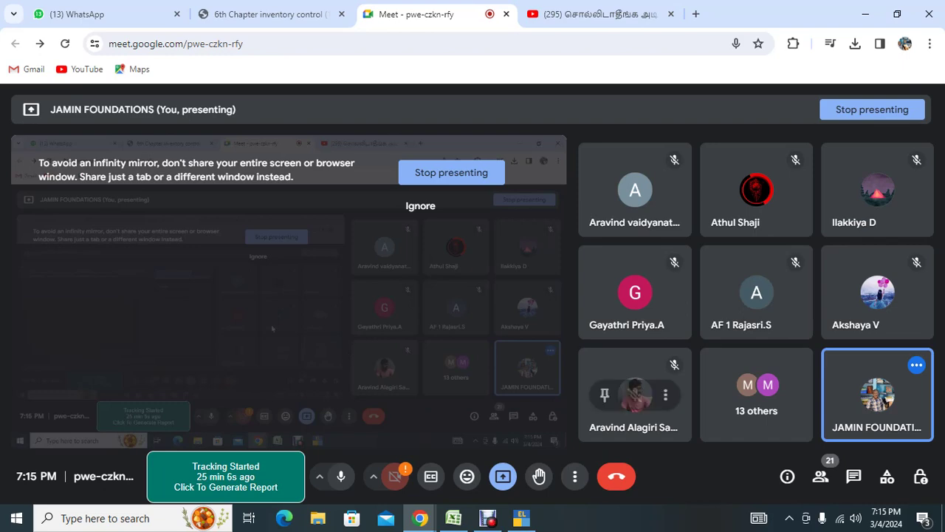
View the inventory control PDF tab, then close the YouTube tab.
left_click(266, 14)
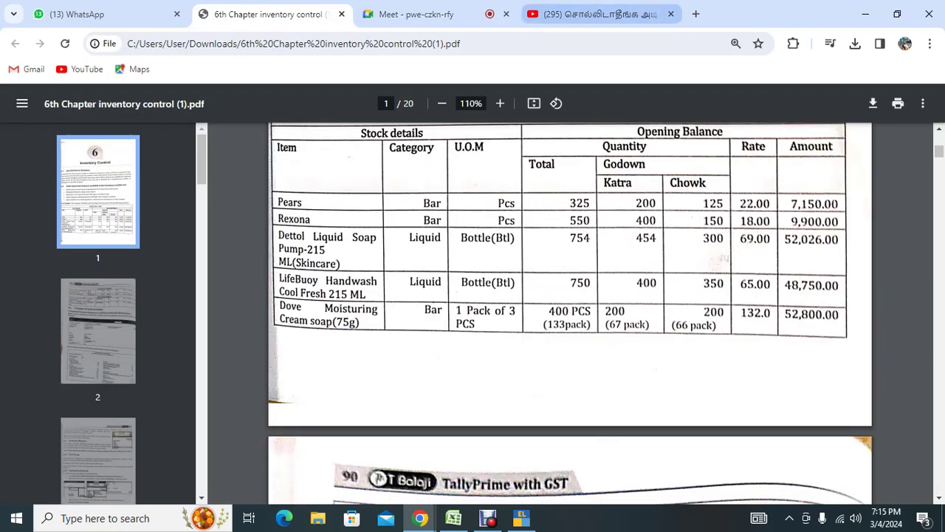
left_click(594, 14)
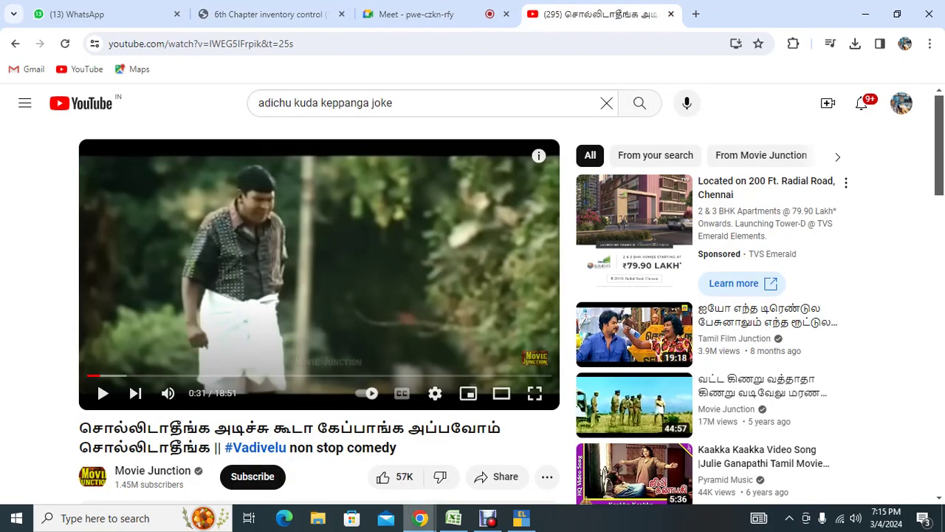
left_click(670, 14)
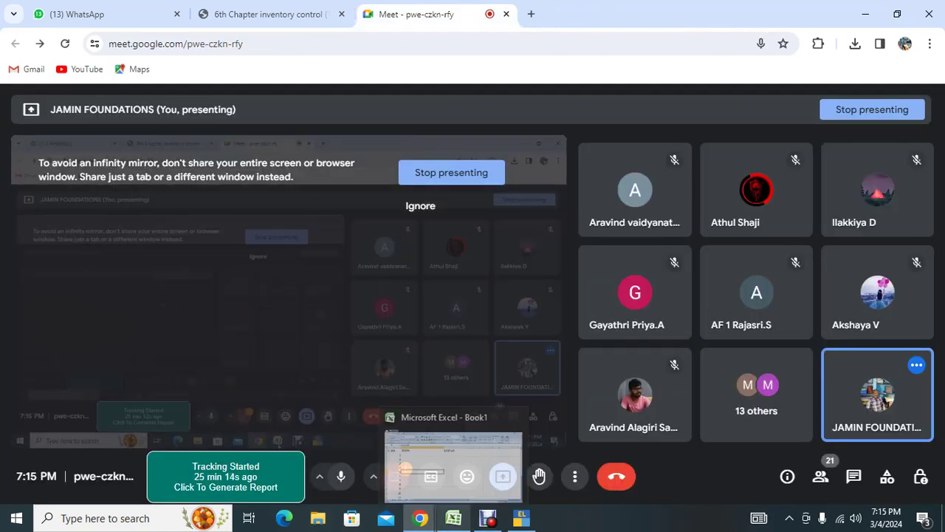
Bring up the Excel sheet, select cells C7 and B2, then return to TallyPrime.
left_click(453, 517)
left_click(495, 319)
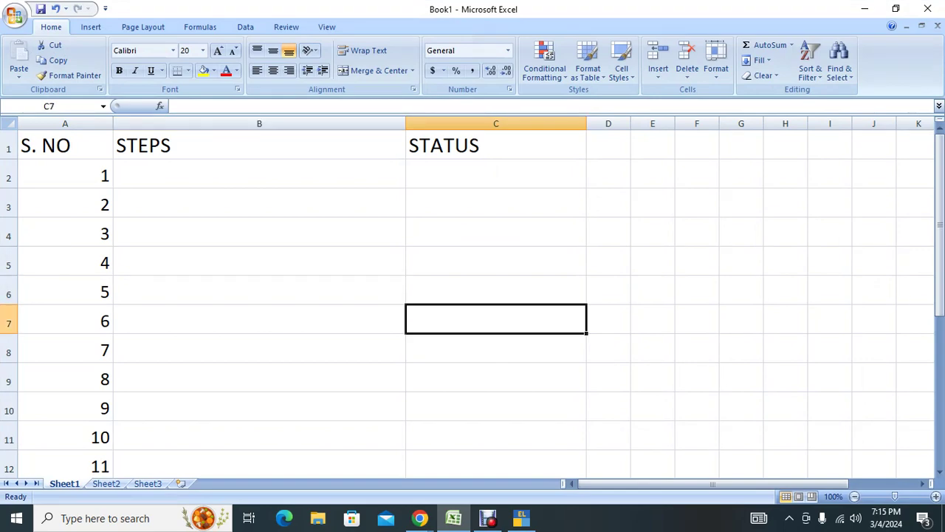
left_click(259, 174)
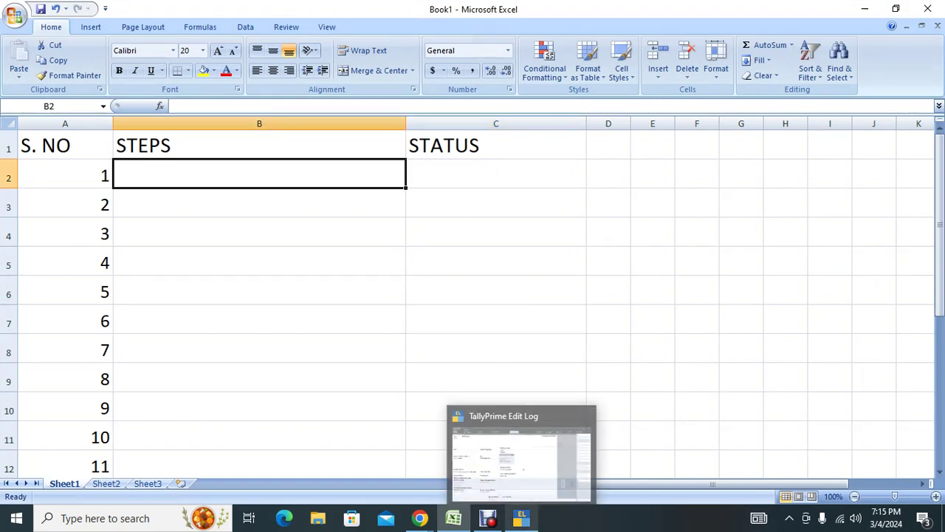
left_click(522, 518)
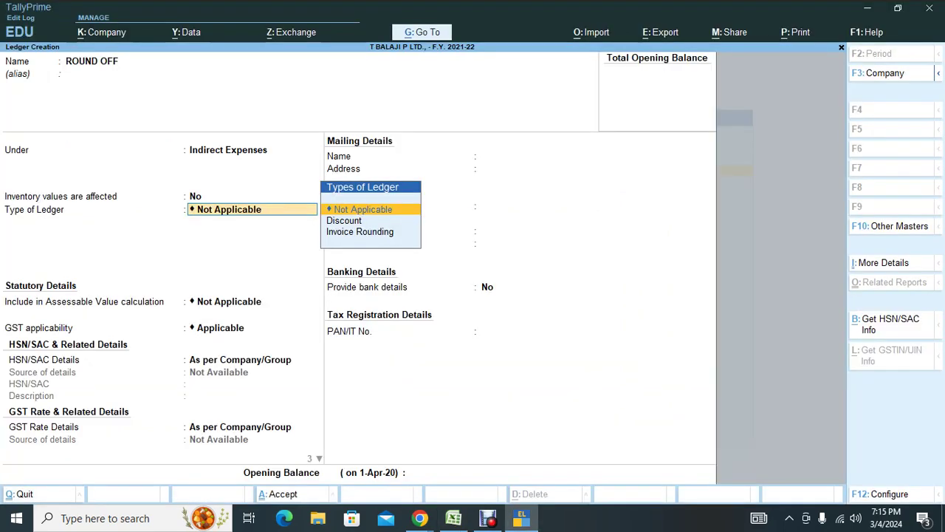
Set ROUND OFF's GST applicability to Not Applicable, save it, and switch to Excel.
key("Return")
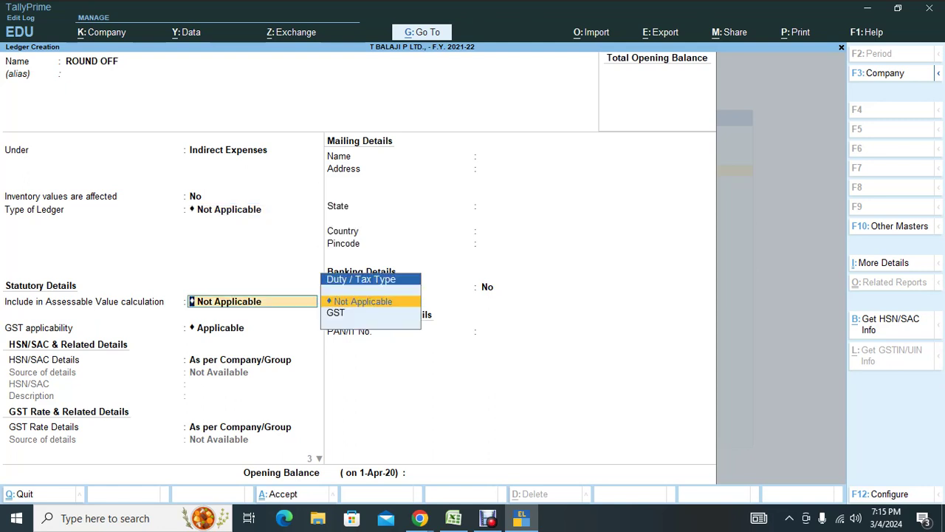
key("Return")
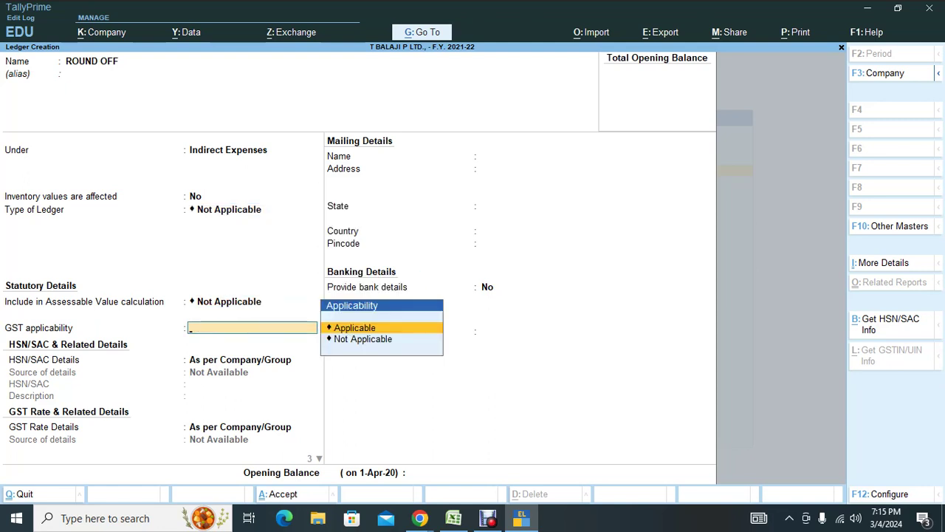
key("Down")
key("Return")
key("Return")
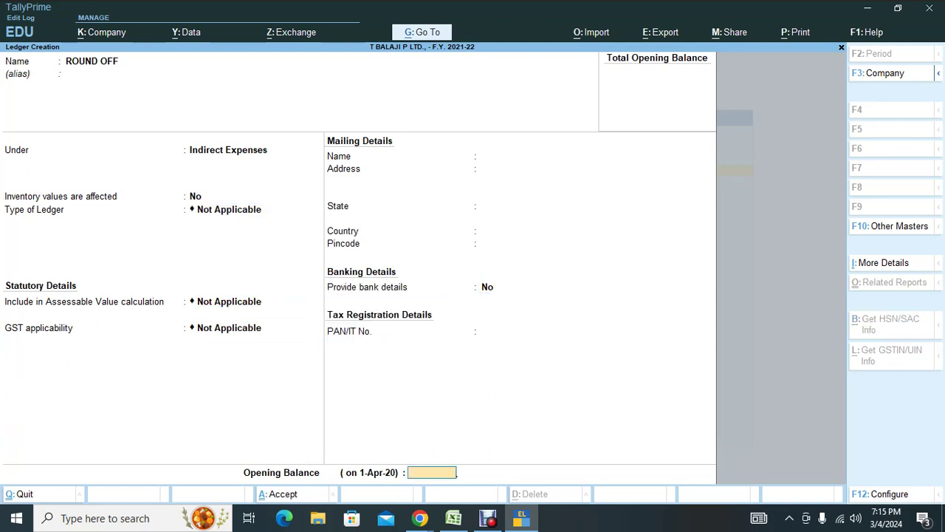
key("Return")
key("Return")
key("alt+Tab")
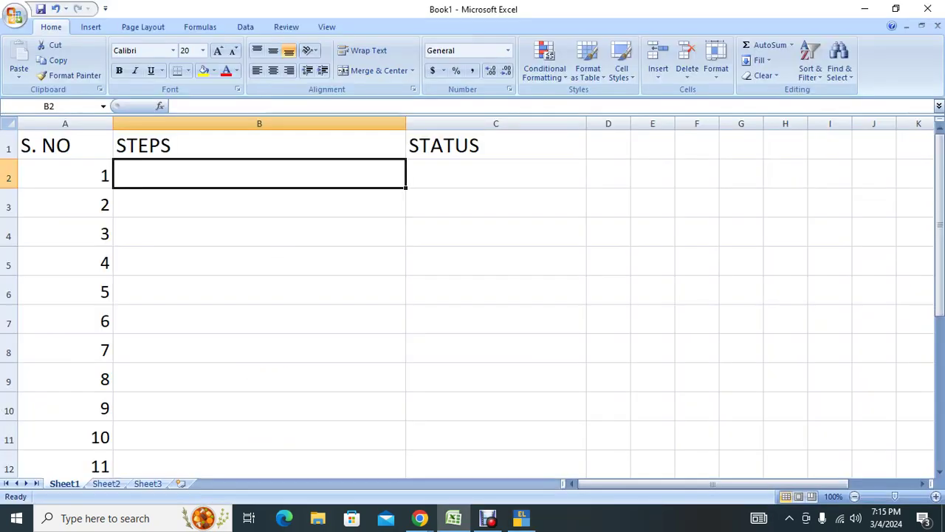
Enter steps 'Create company' and 'F11 - Billwise, gst', each with status ok.
type("CV")
key("BackSpace")
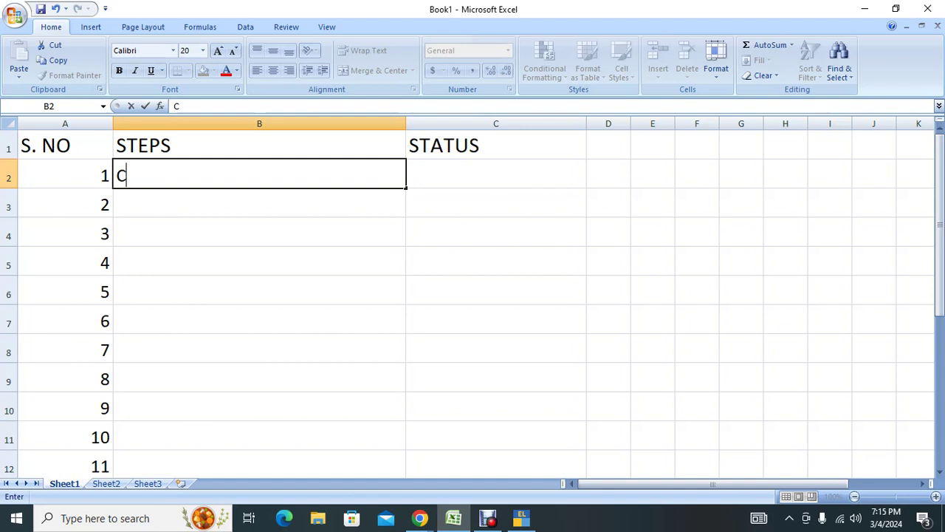
type("reate company")
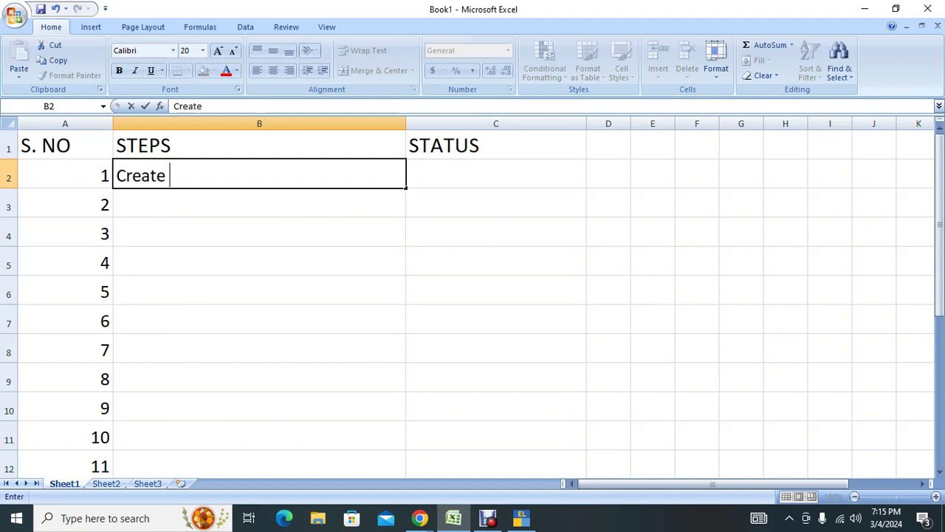
key("Tab")
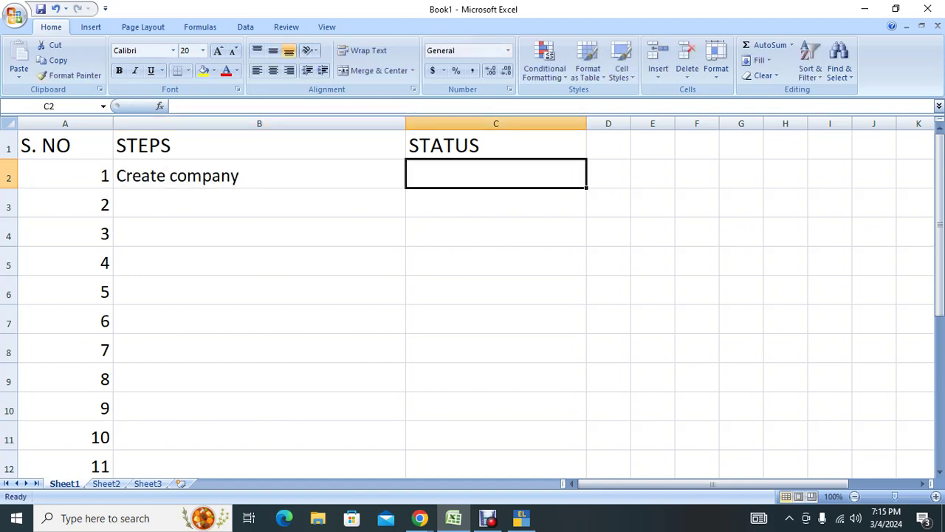
type("ok")
key("Return")
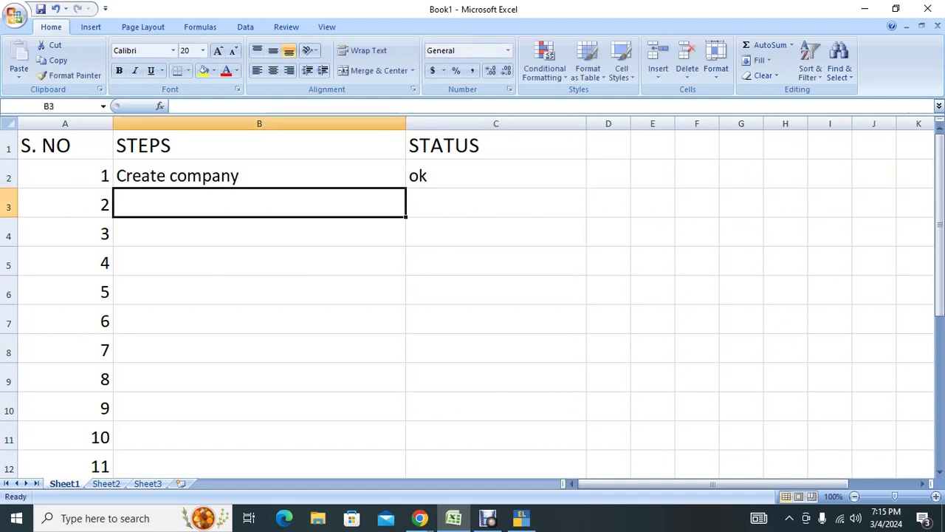
type("F11 - ")
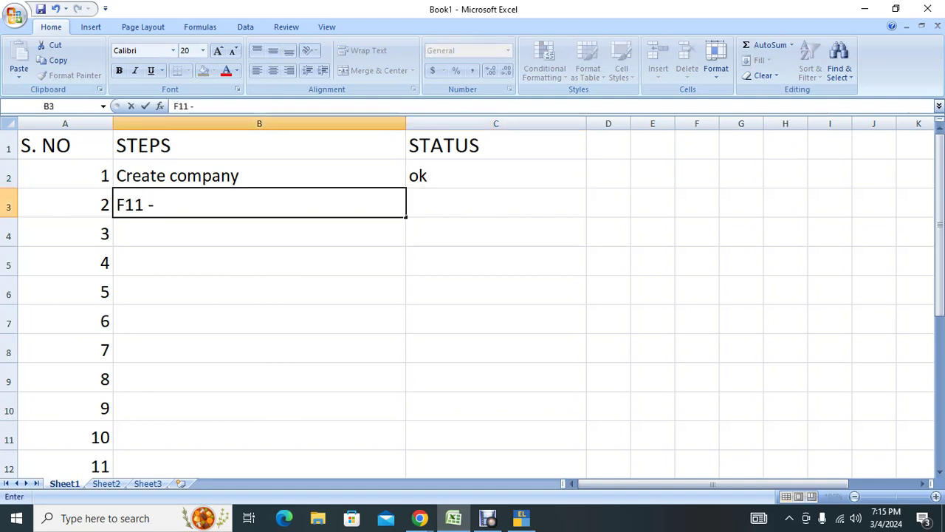
type("Billw")
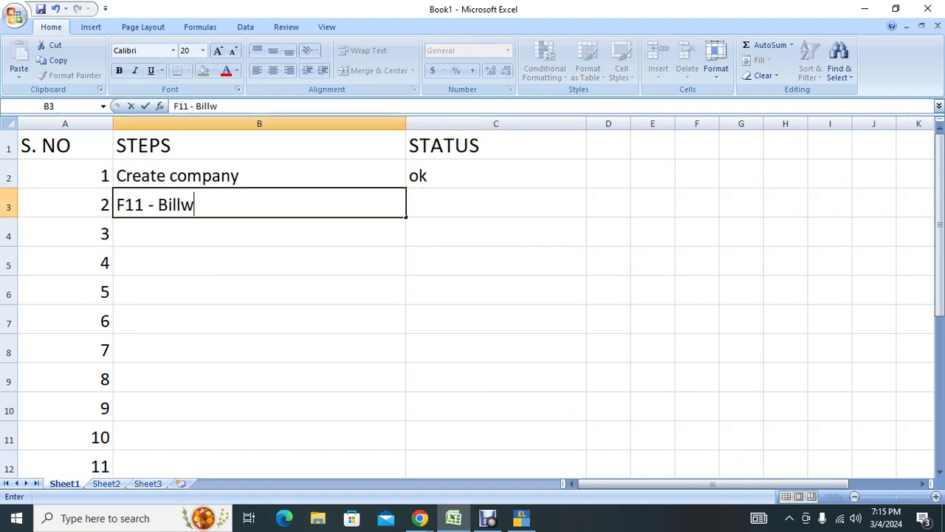
type("ise, gst")
key("Tab")
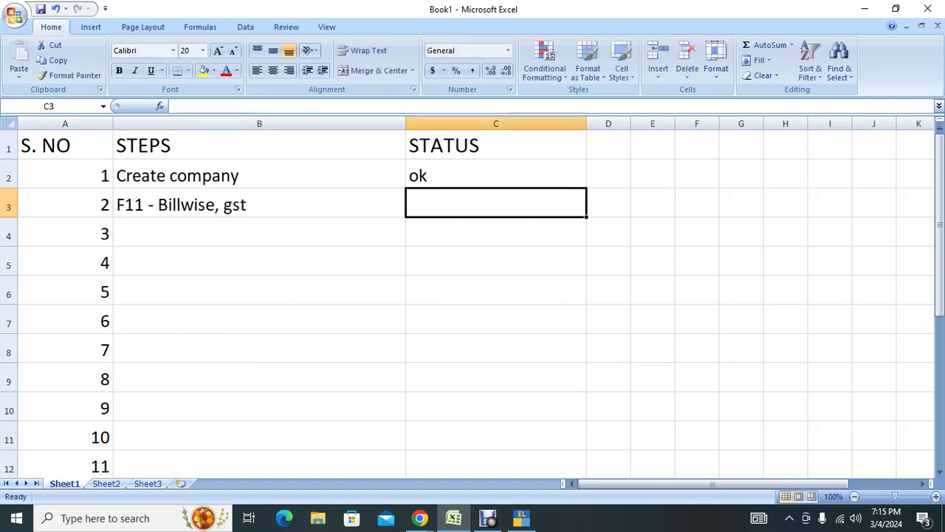
type("ok")
key("Return")
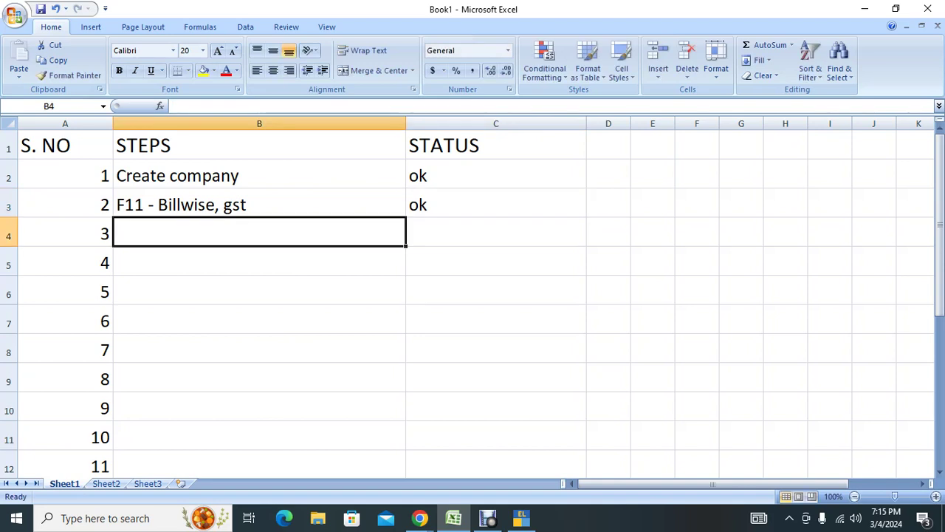
Add 'Create GST ledgers' marked ok, then 'Create Godown' and 'Create INventory Group'.
type("Cre")
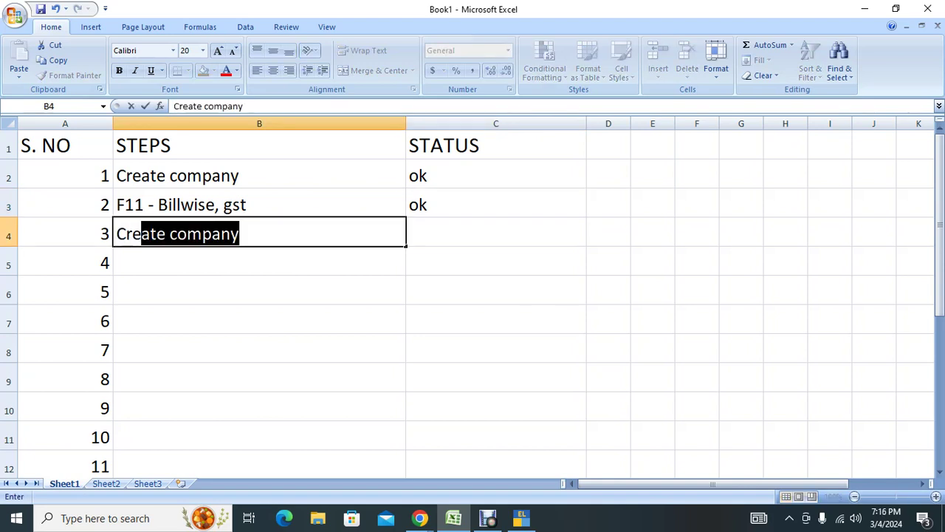
type("ate GST ")
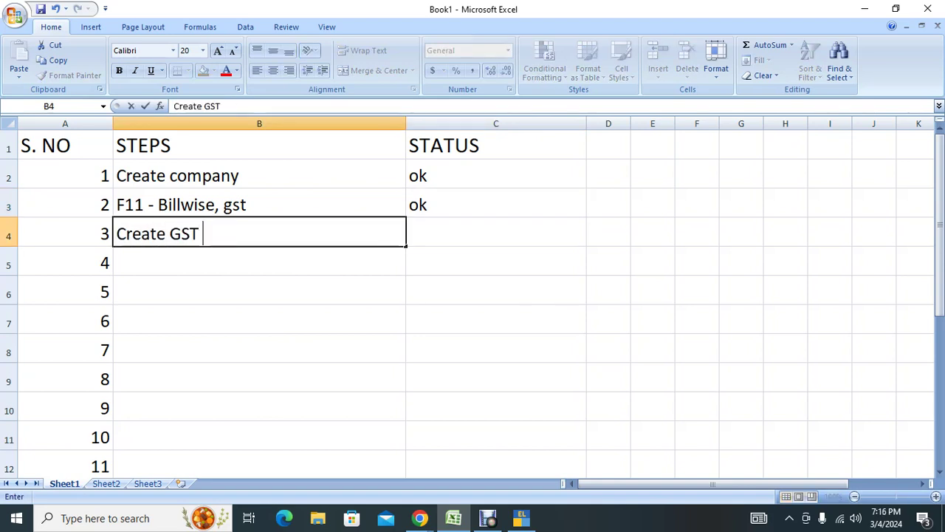
type("ledgers")
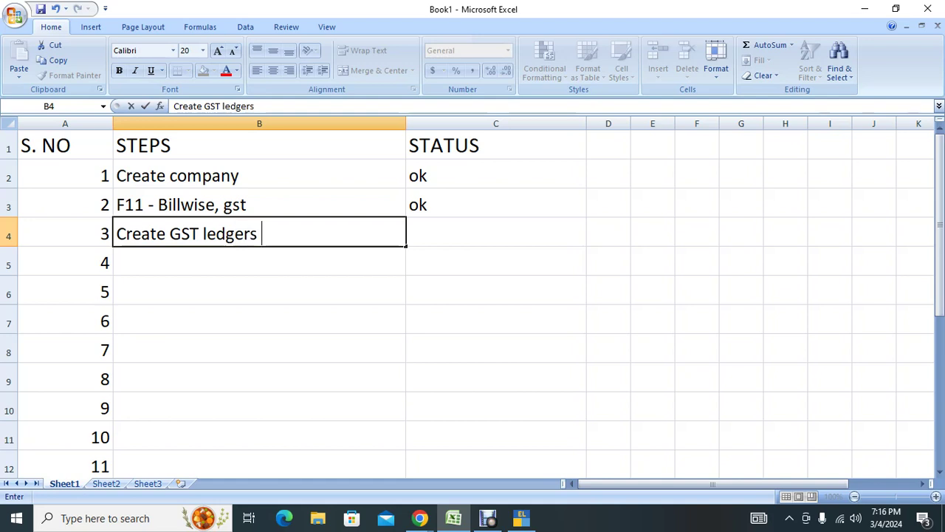
key("Tab")
type("ok")
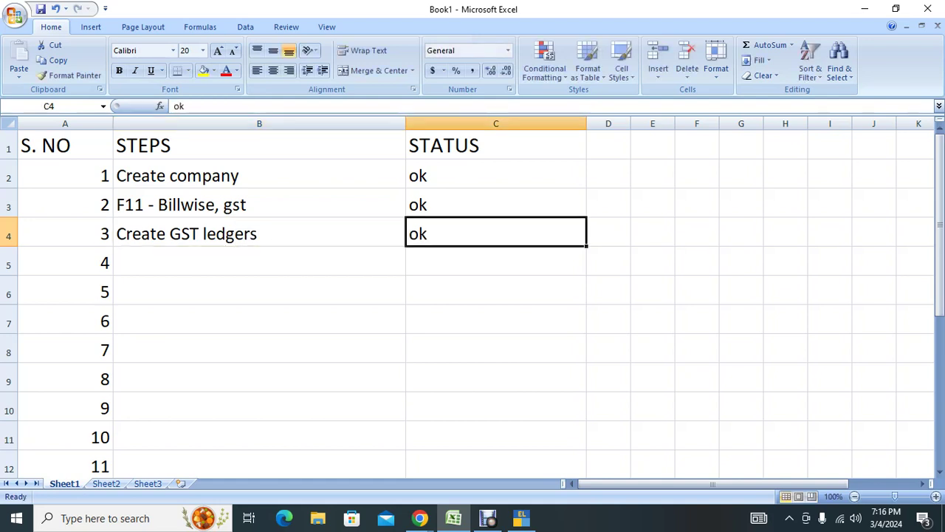
key("Return")
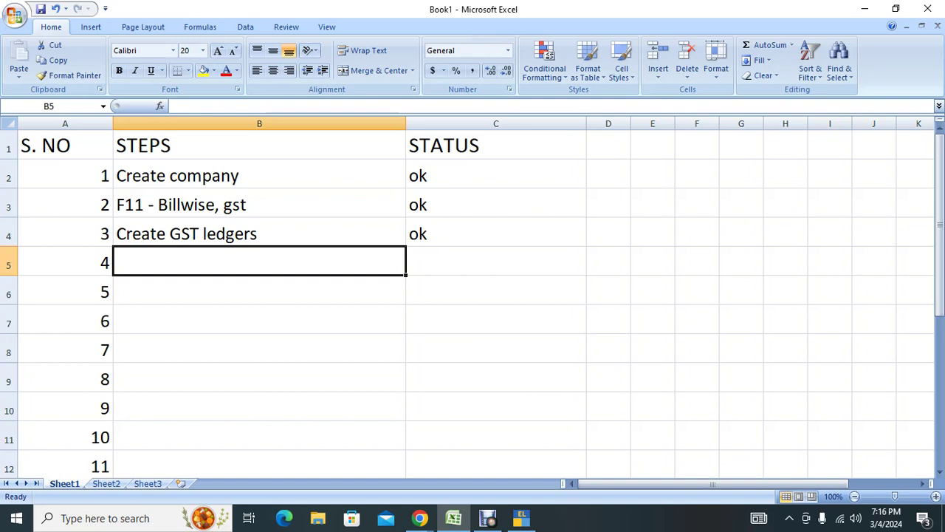
type("Createg")
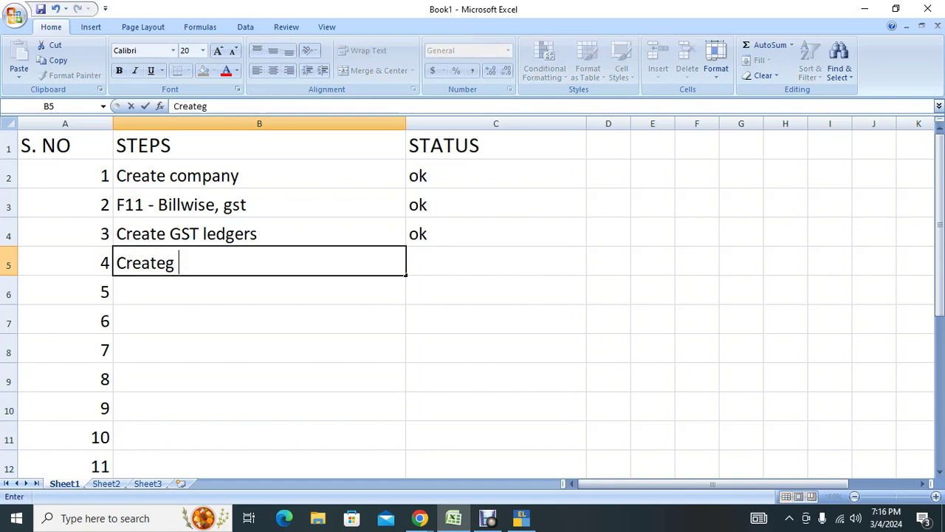
key("BackSpace")
key("BackSpace")
type("God")
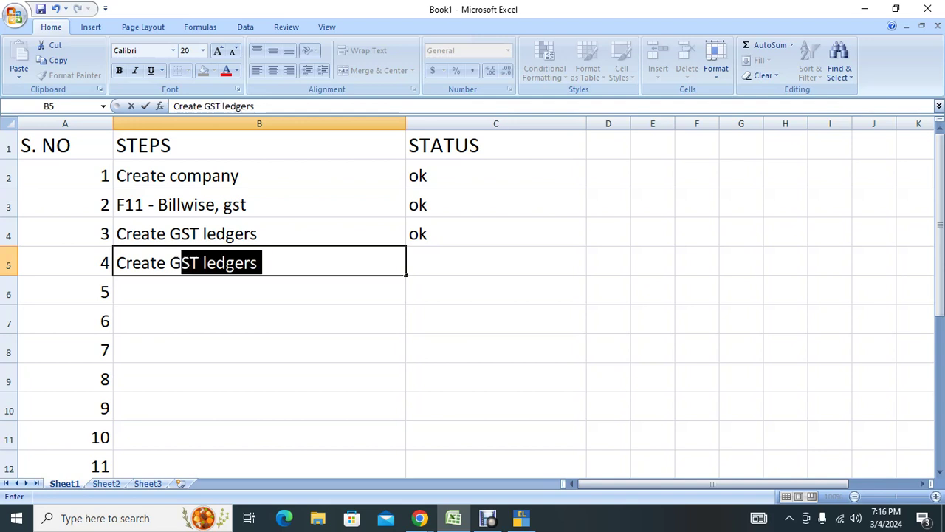
type("owbn")
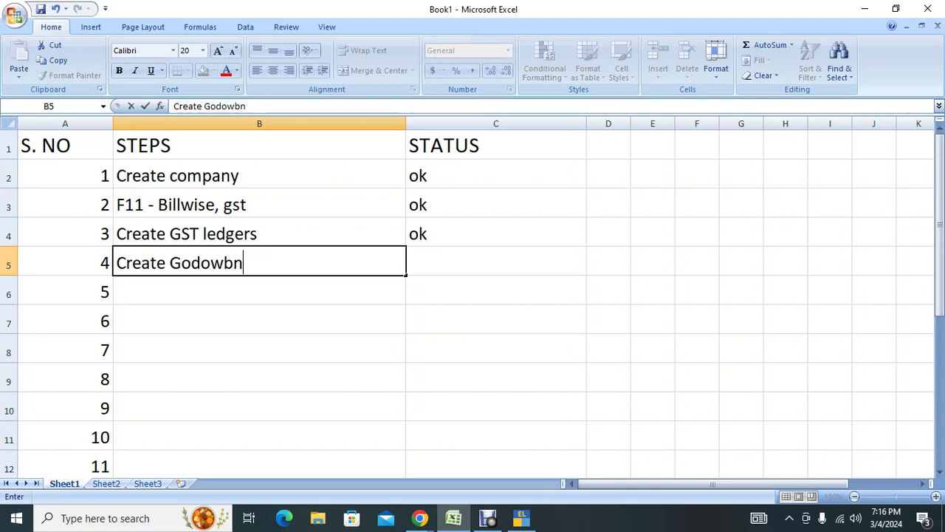
key("BackSpace")
key("BackSpace")
type("n")
key("Return")
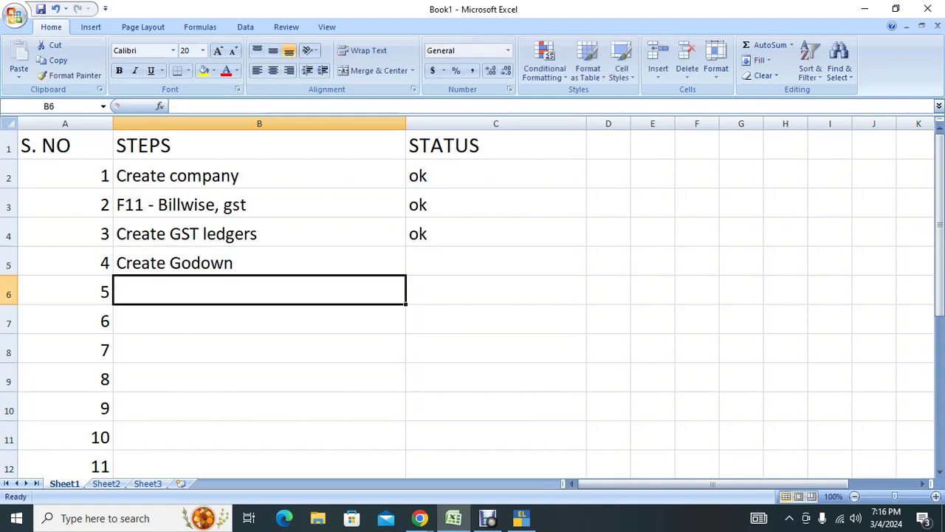
type("Create I")
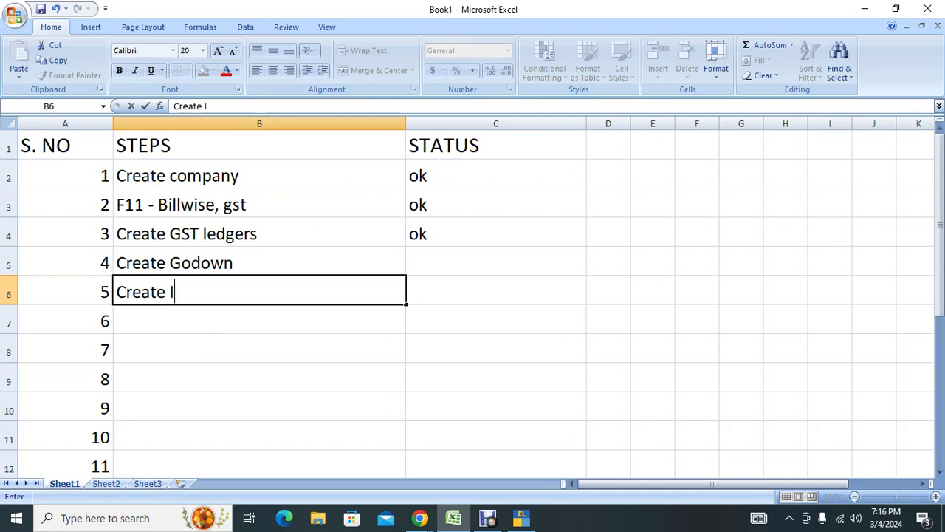
type("Nventory Group")
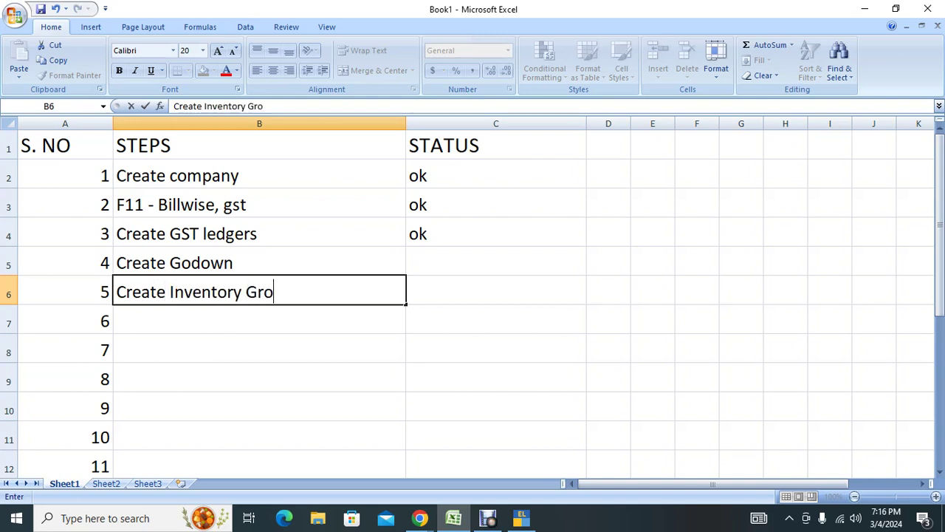
Add checklist steps 'Create inventory CAtagory' and 'Create Unit of Measure' below the inventory group step.
key("Return")
type("C")
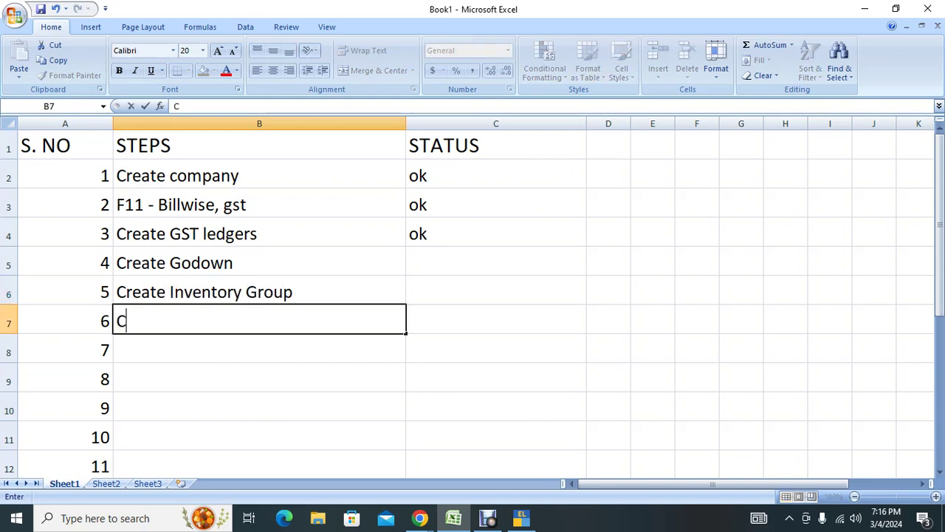
type("reate i")
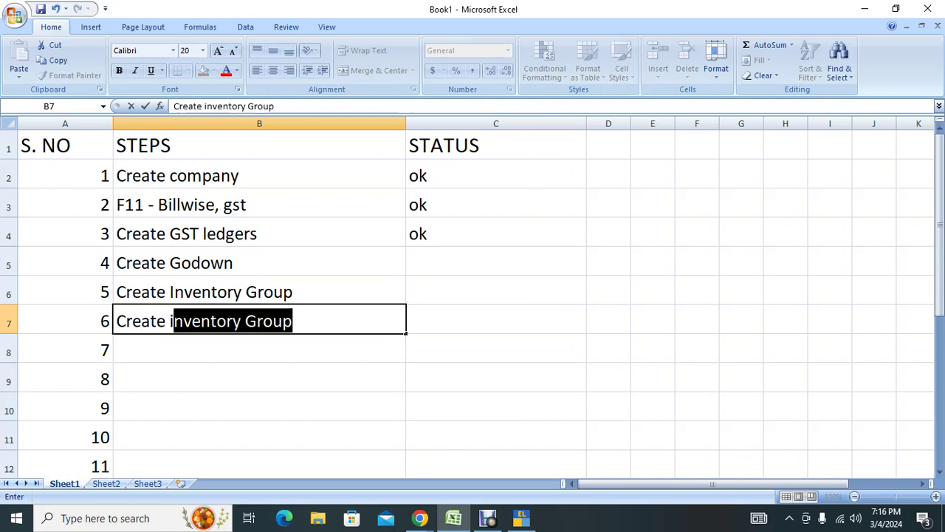
type("nventory CA")
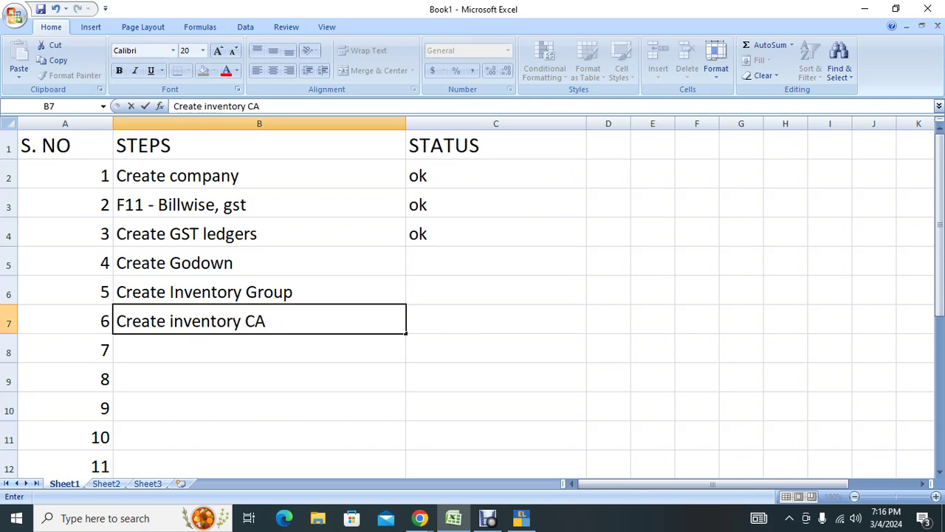
type("tagory")
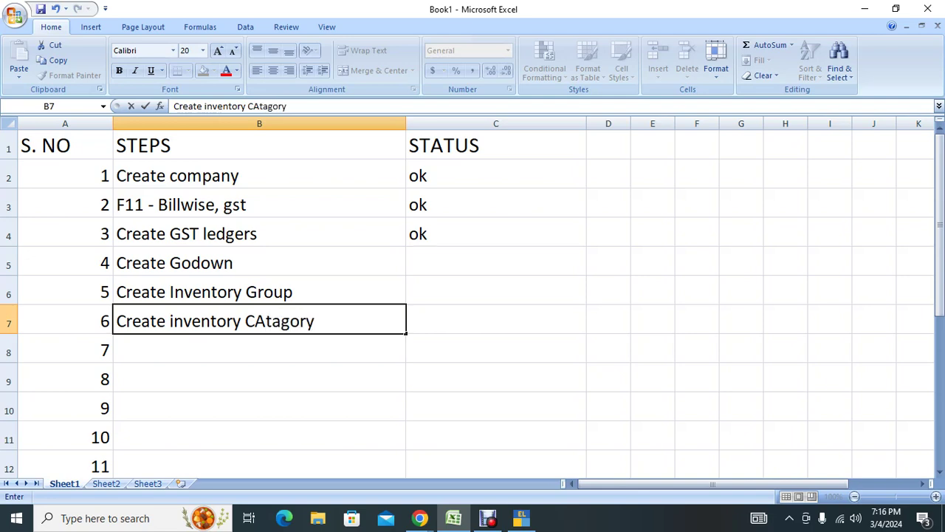
key("Return")
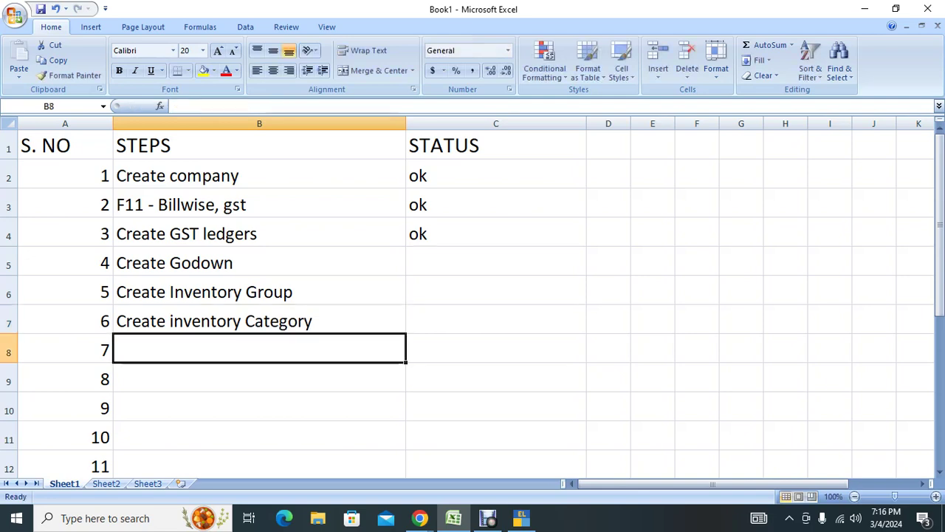
type("Create ")
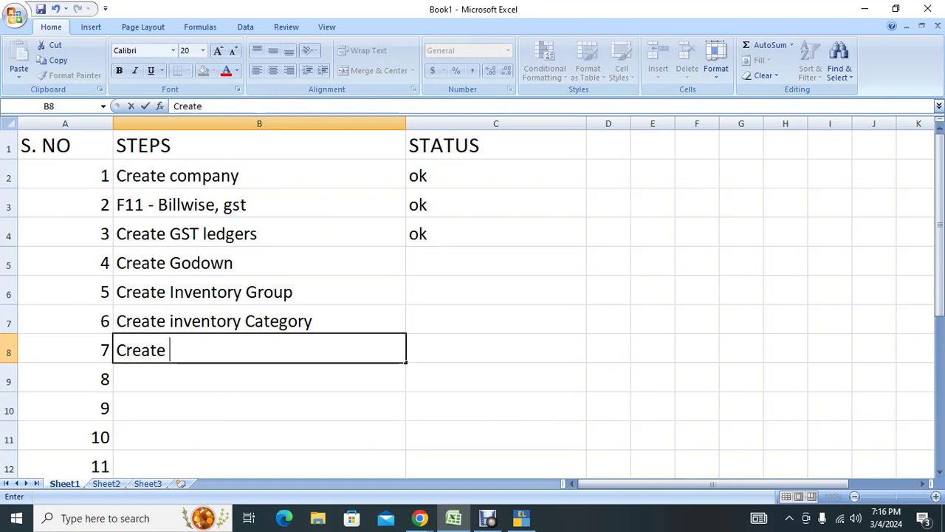
type("Unit of M")
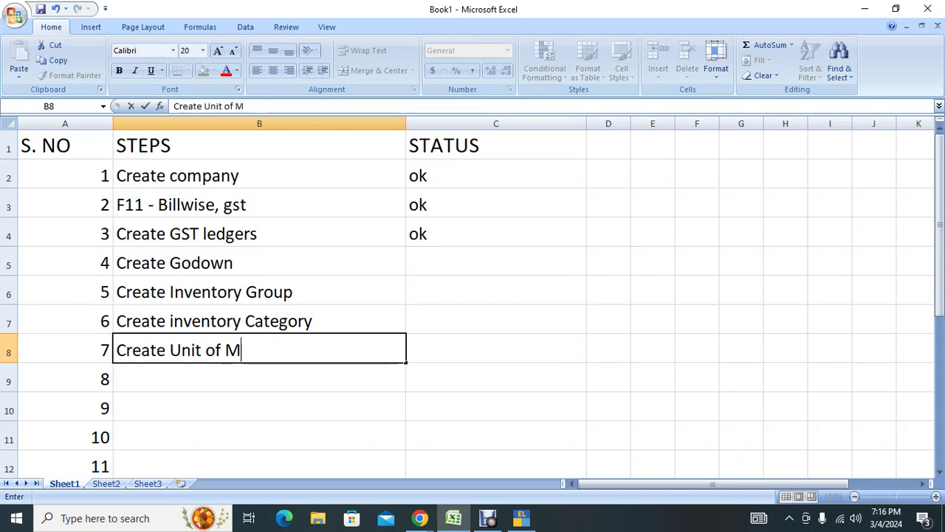
type("easure")
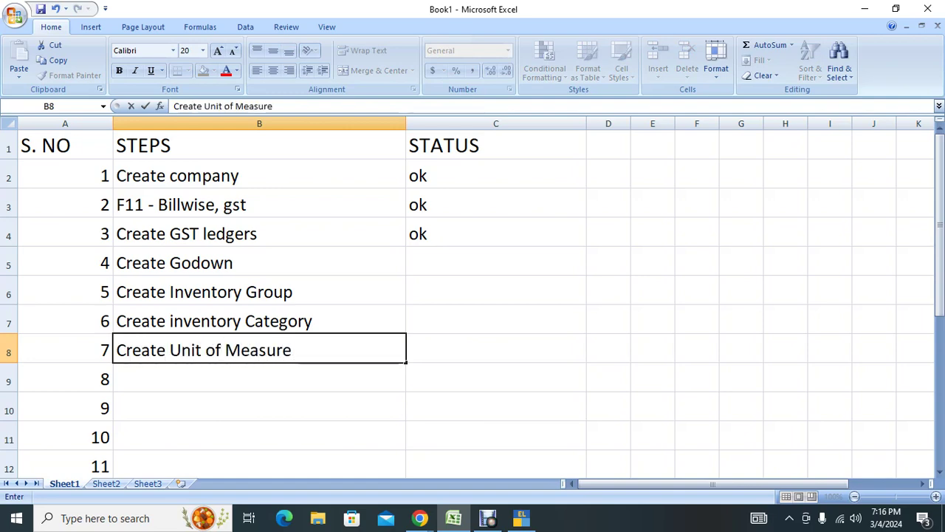
key("Return")
Enter step 8 'Create Stock items with op. balance' in B9, then switch to Google Meet.
type("Create ")
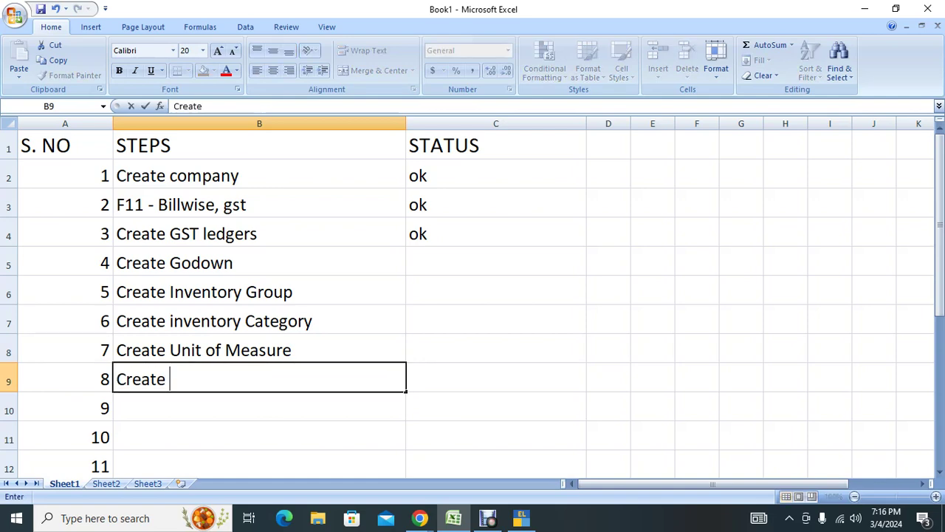
type("Stock i")
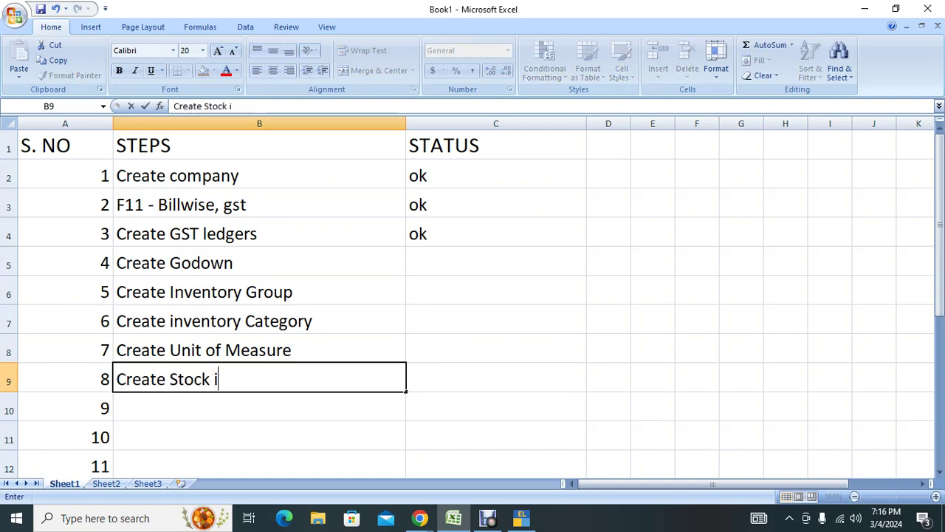
type("tems wi")
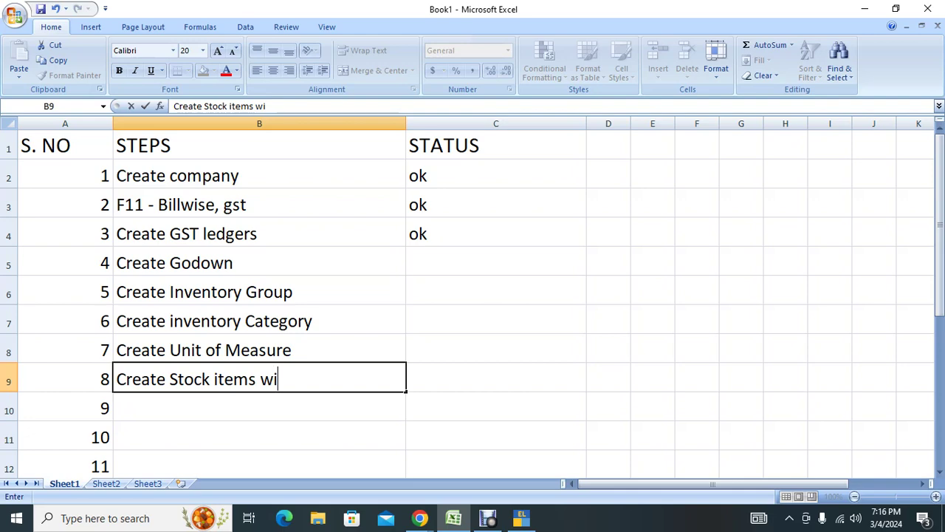
type("th op")
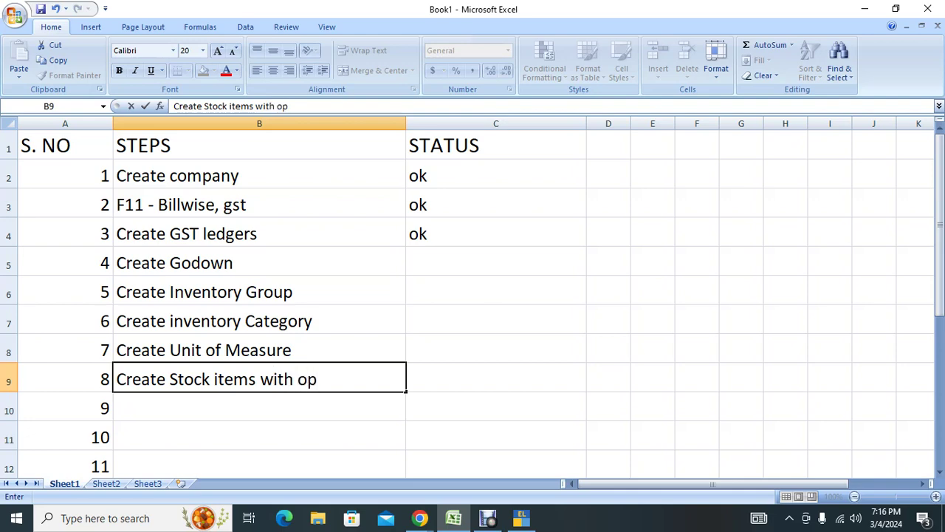
type(". na")
key("BackSpace")
key("BackSpace")
key("BackSpace")
type("balance")
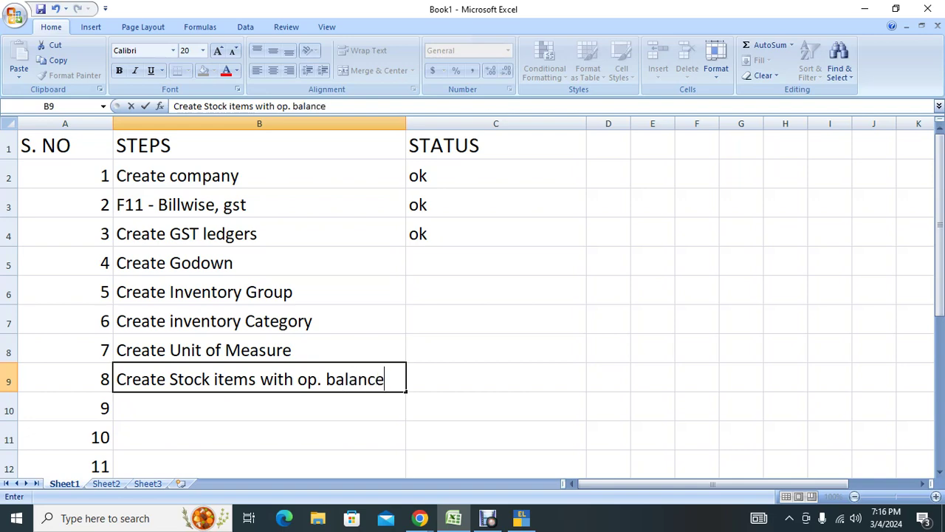
key("Return")
key("alt+Tab")
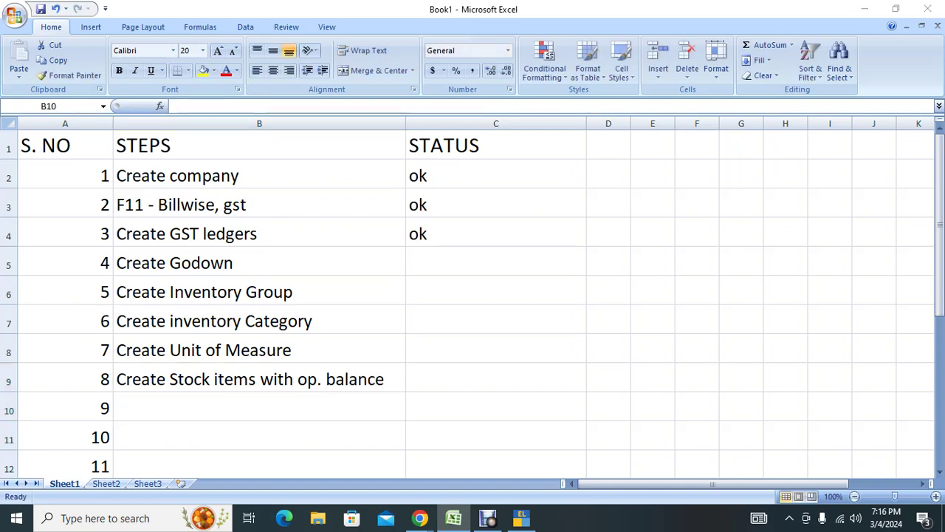
key("alt+Tab")
key("alt+Tab")
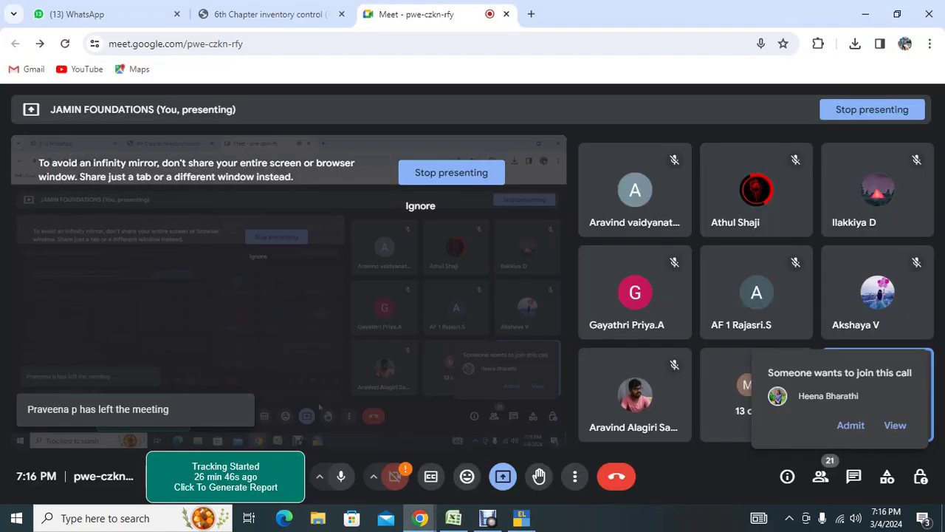
Admit the waiting participant to the Meet call and exit TallyPrime's unfinished Ledger Creation.
left_click(853, 426)
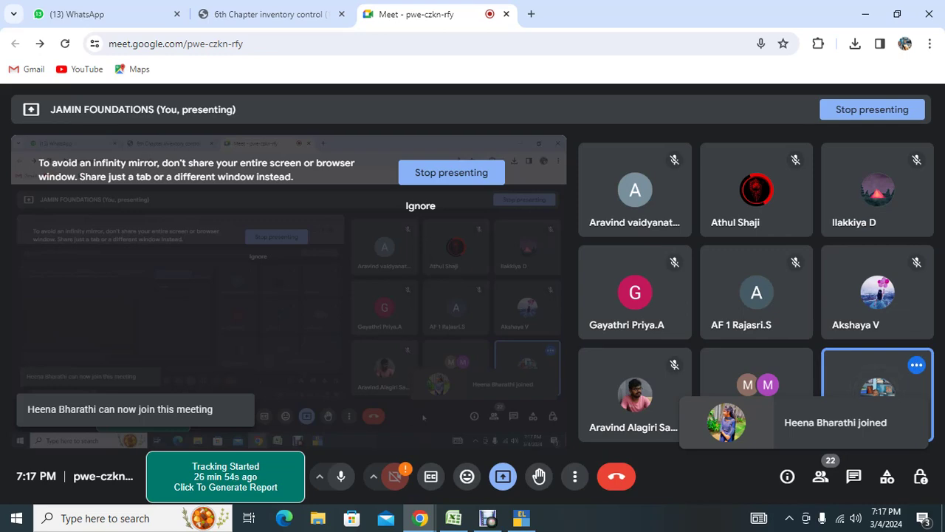
key("alt+Tab")
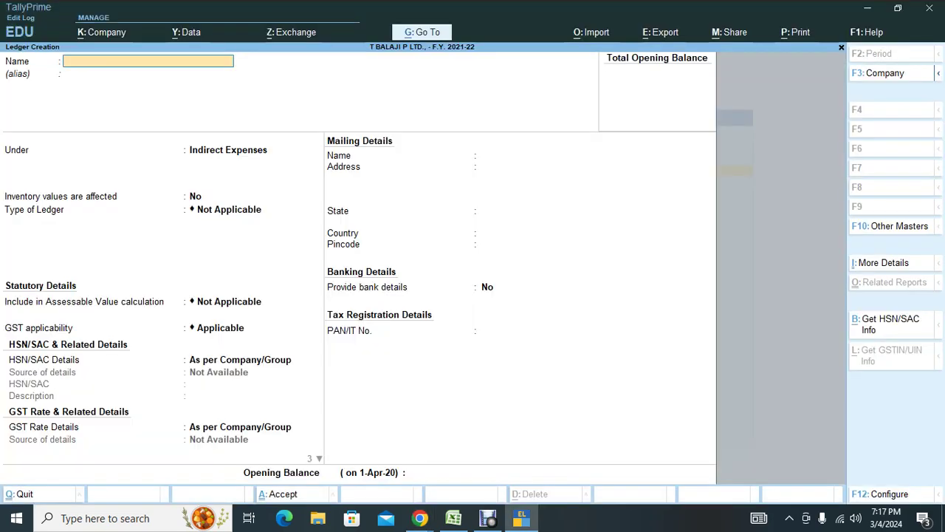
key("Escape")
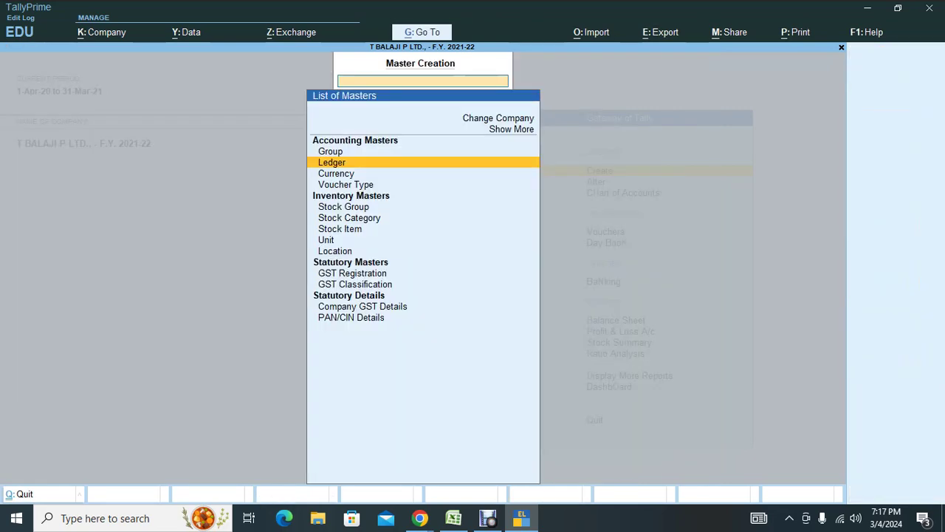
key("Escape")
key("alt+Tab")
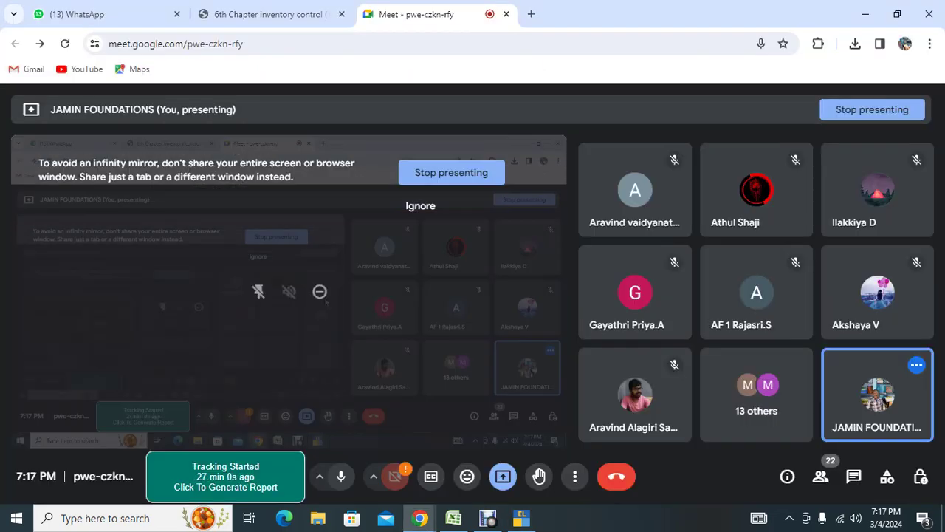
key("alt+Tab")
key("alt+Tab")
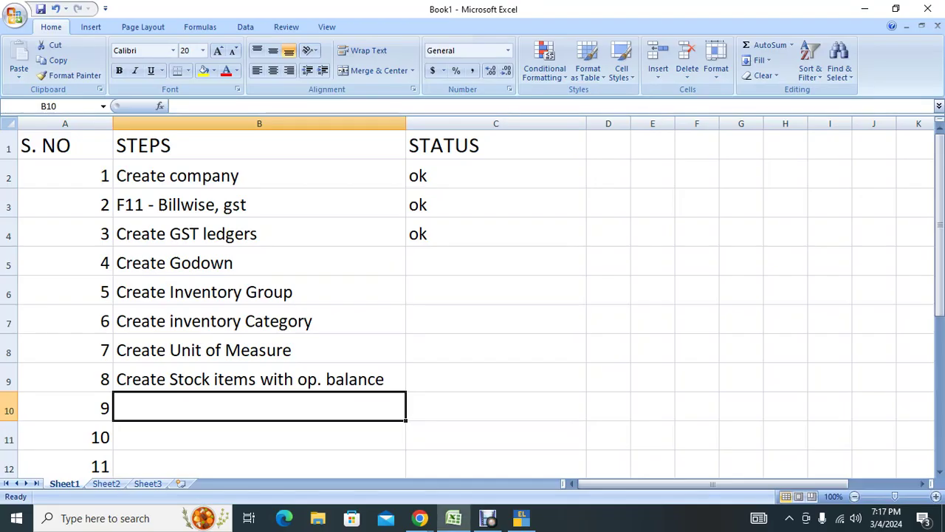
Enter 'View stock summary' as step 9 in cell B10 of the checklist.
key("Up")
key("Up")
key("Up")
key("Up")
key("Up")
key("Up")
key("Up")
key("Up")
key("Up")
key("Down")
key("Down")
key("Down")
key("Down")
key("Down")
key("Down")
key("Down")
key("Down")
key("Down")
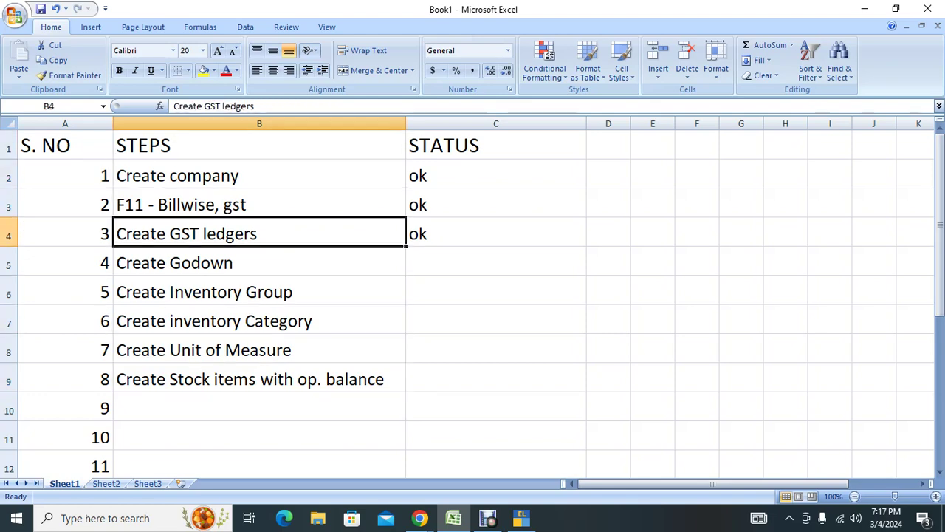
type("V")
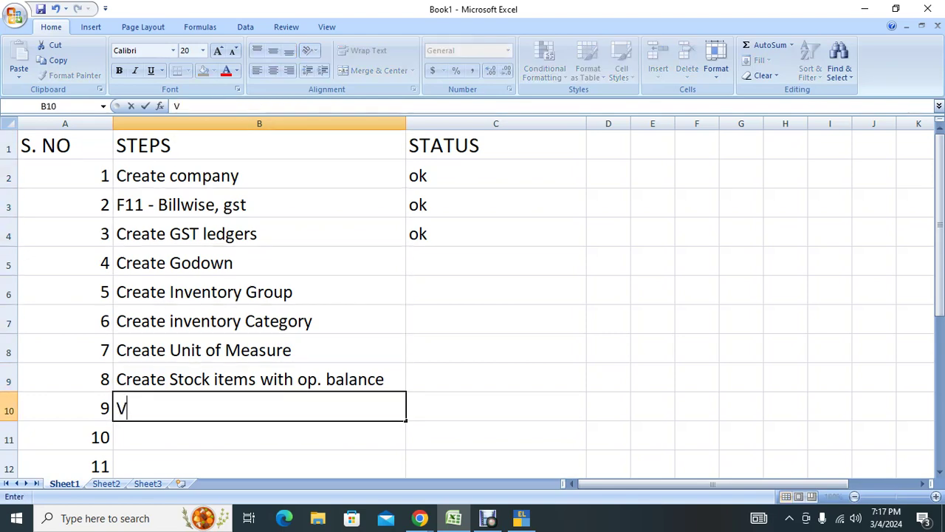
type("iew stock summary")
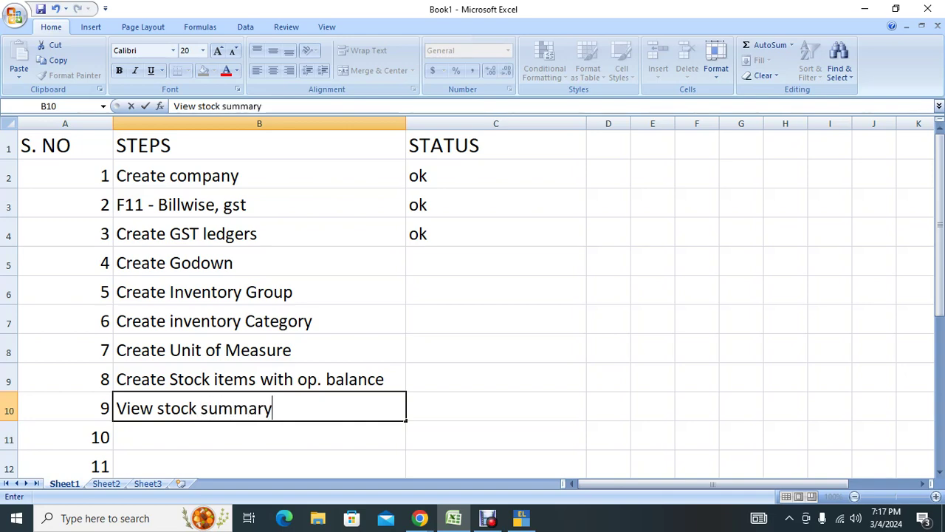
key("Tab")
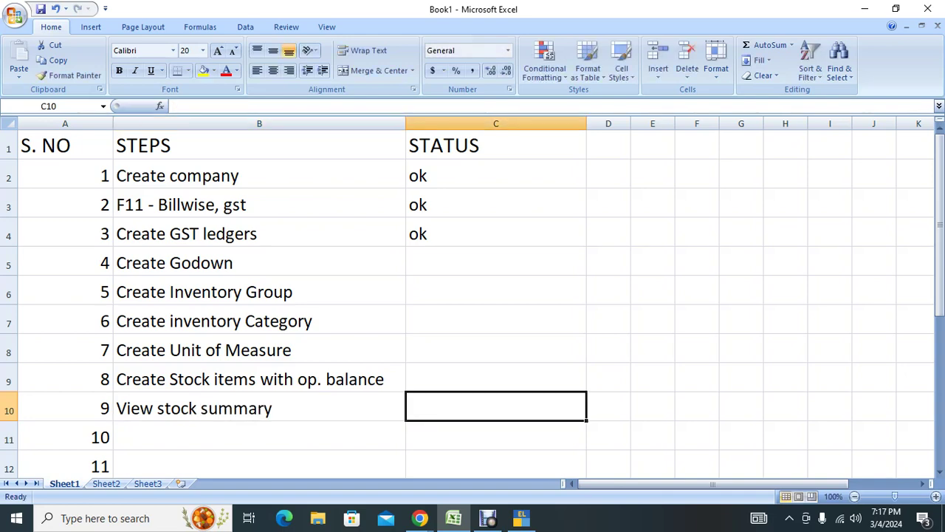
key("Up")
key("Up")
key("Up")
key("Up")
key("Up")
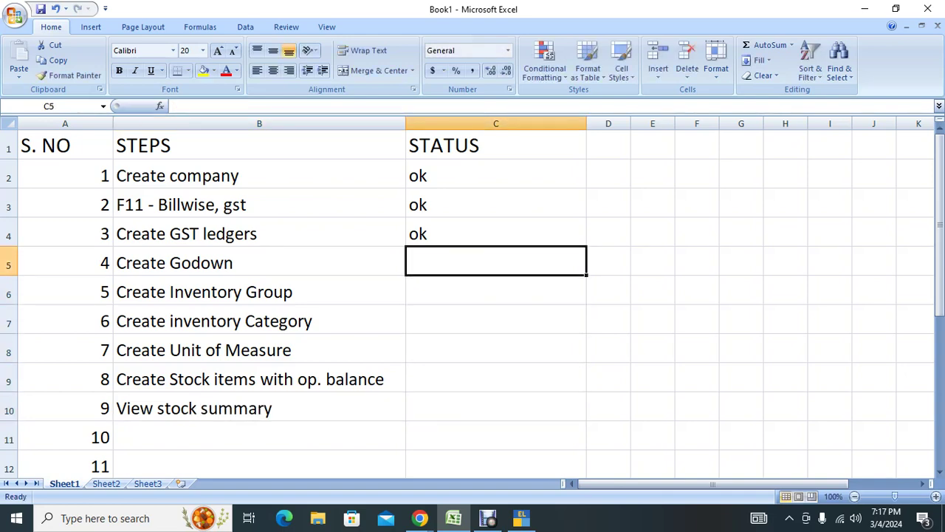
key("alt+Tab")
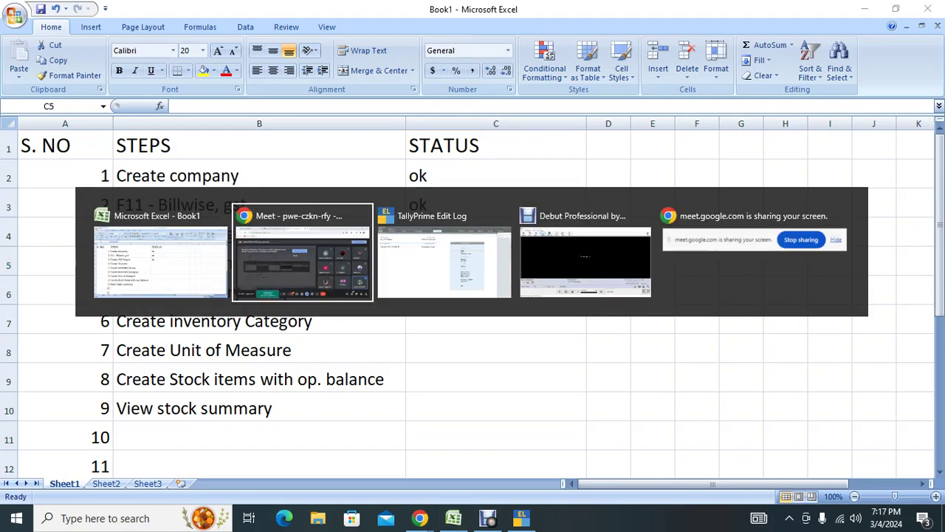
Check the Soap stock table in the inventory control PDF, then open TallyPrime's master creation list.
key("ctrl+shift+Tab")
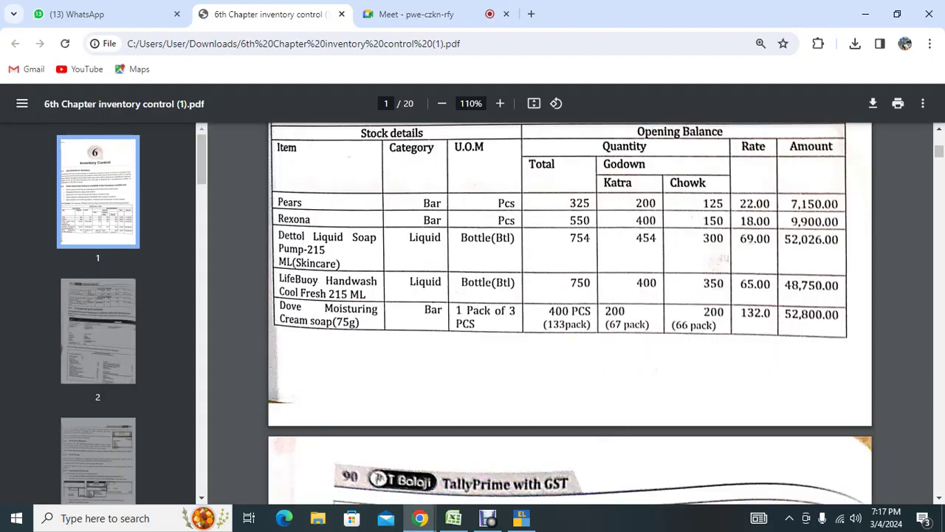
scroll(568, 310, "up", 3)
scroll(568, 310, "down", 2)
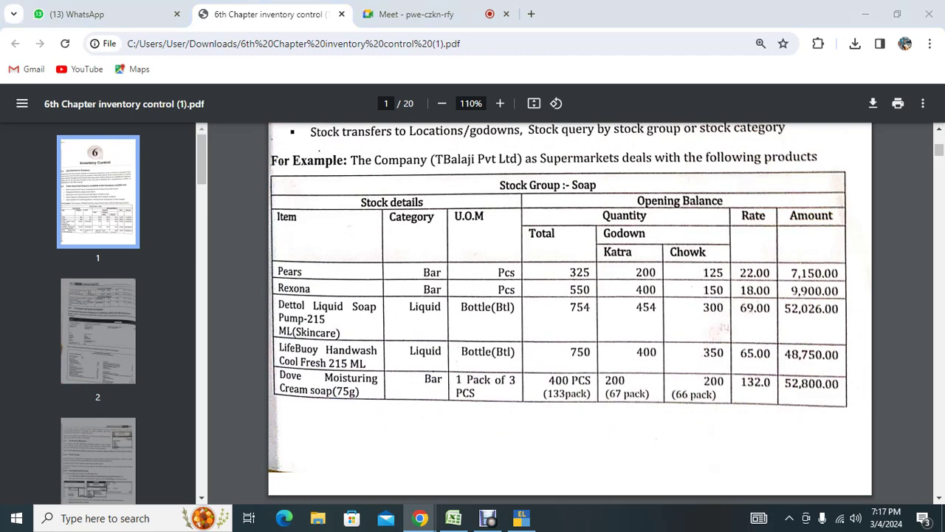
key("alt+Tab")
key("alt+Tab")
key("Return")
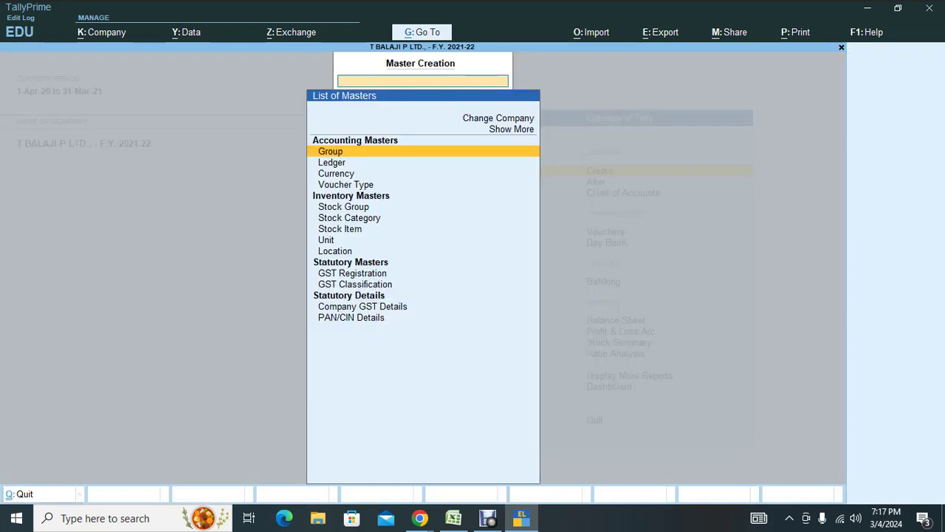
Open a new Location Creation form, checking the godown names in the PDF table.
key("Down")
key("Down")
key("Down")
key("Down")
key("Down")
key("Down")
key("Down")
key("Down")
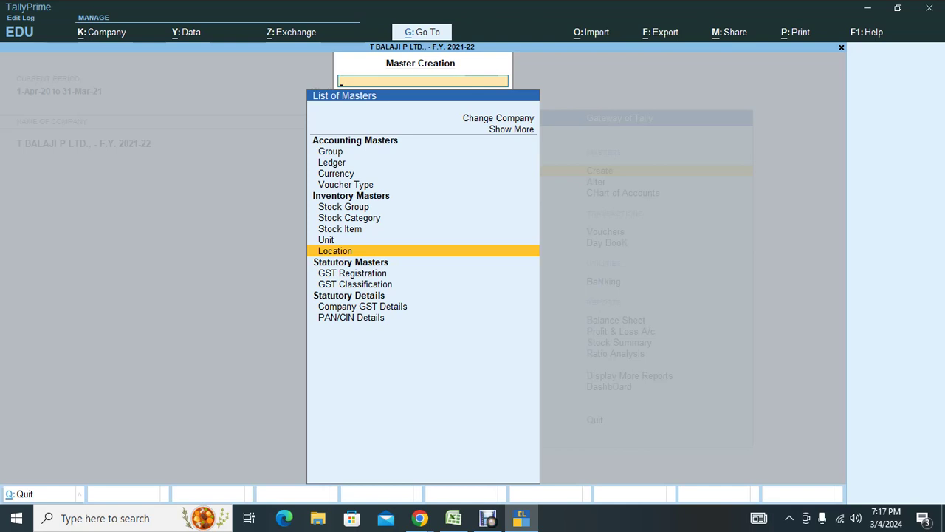
key("Return")
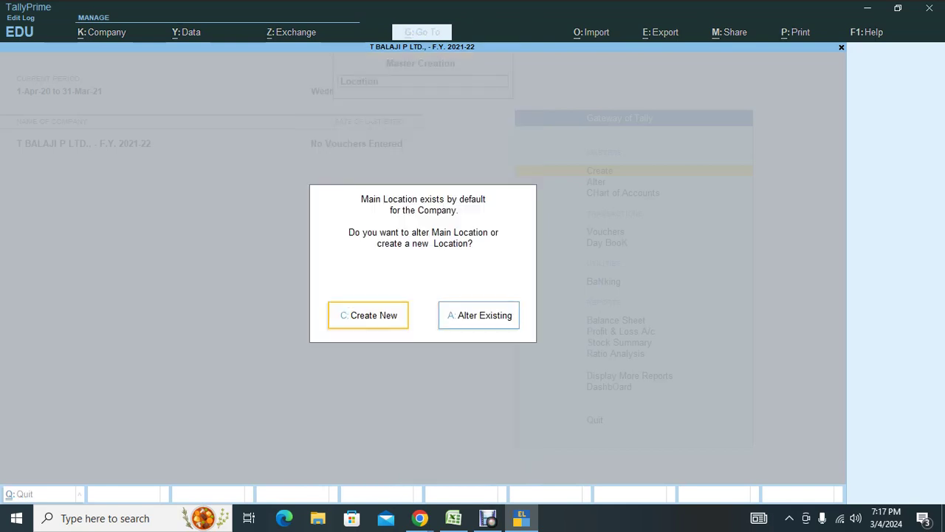
key("Return")
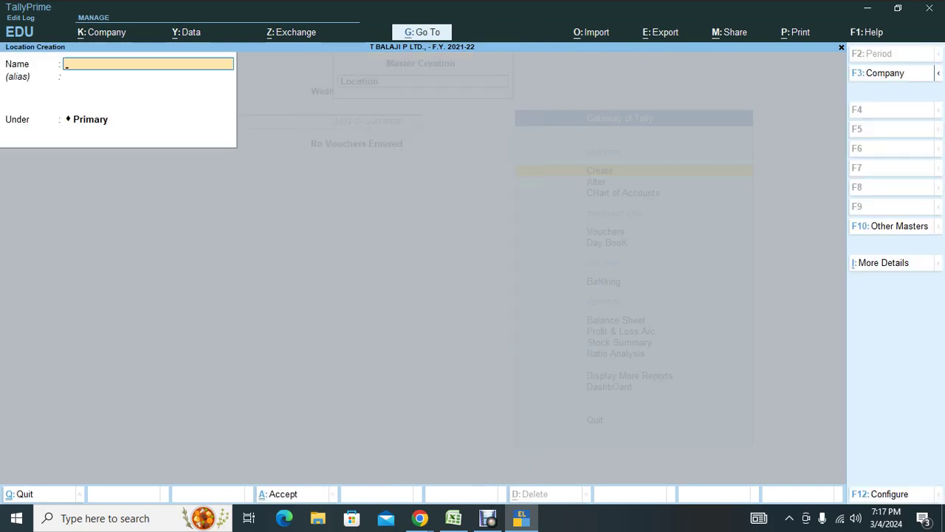
key("Escape")
key("Escape")
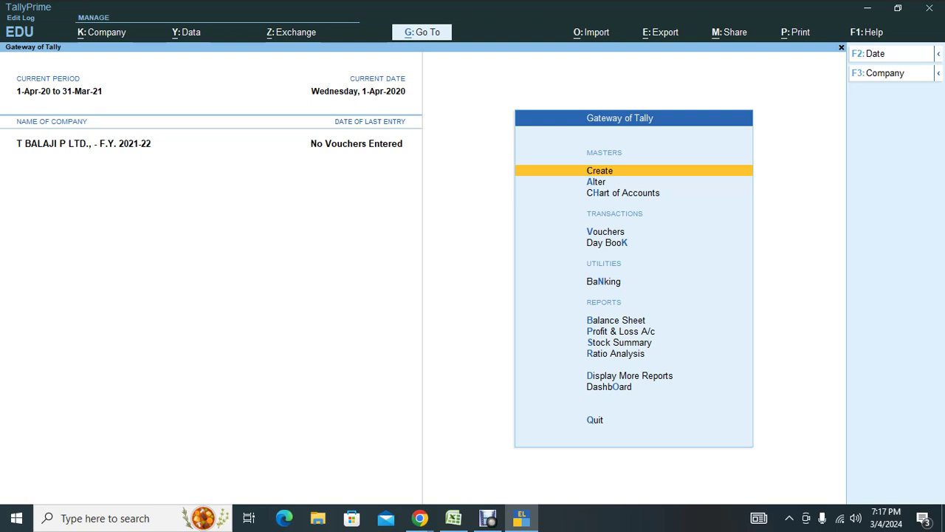
key("Return")
key("Down")
key("Down")
key("Down")
key("Down")
key("Down")
key("Down")
key("Down")
key("Down")
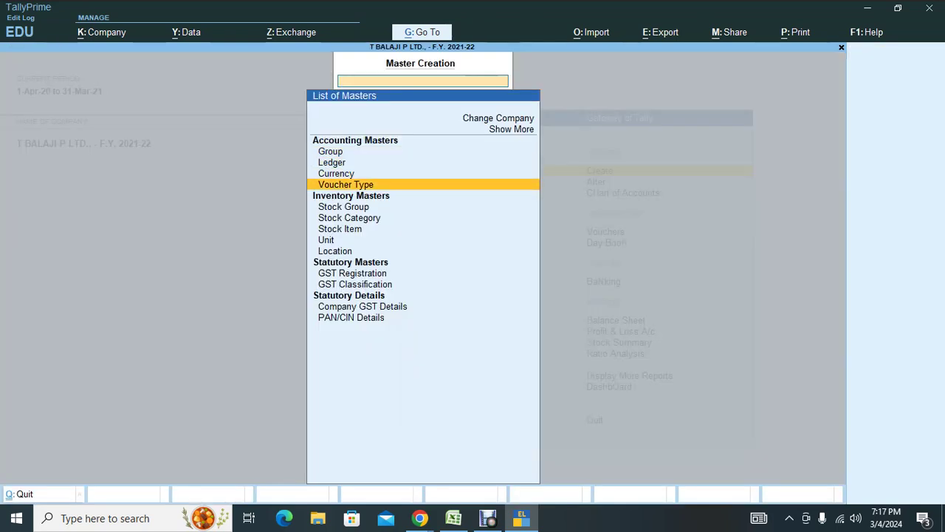
key("Return")
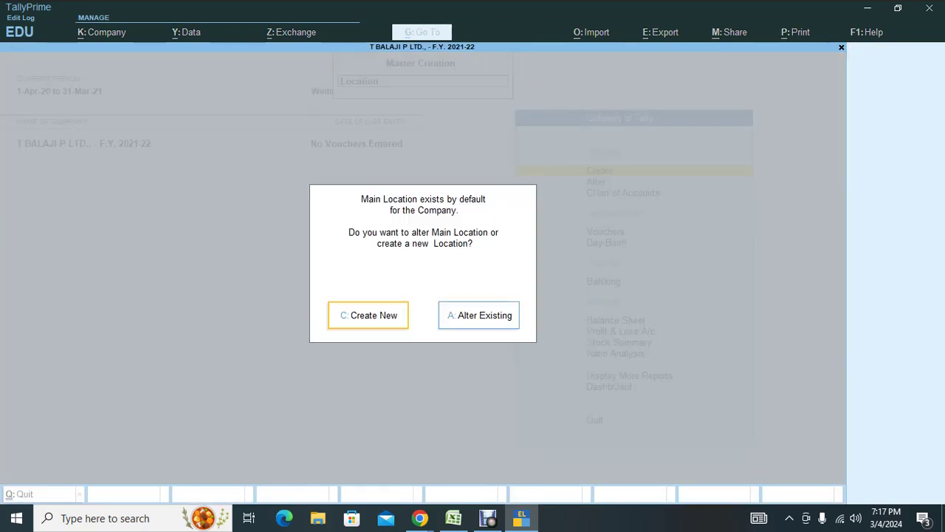
key("Return")
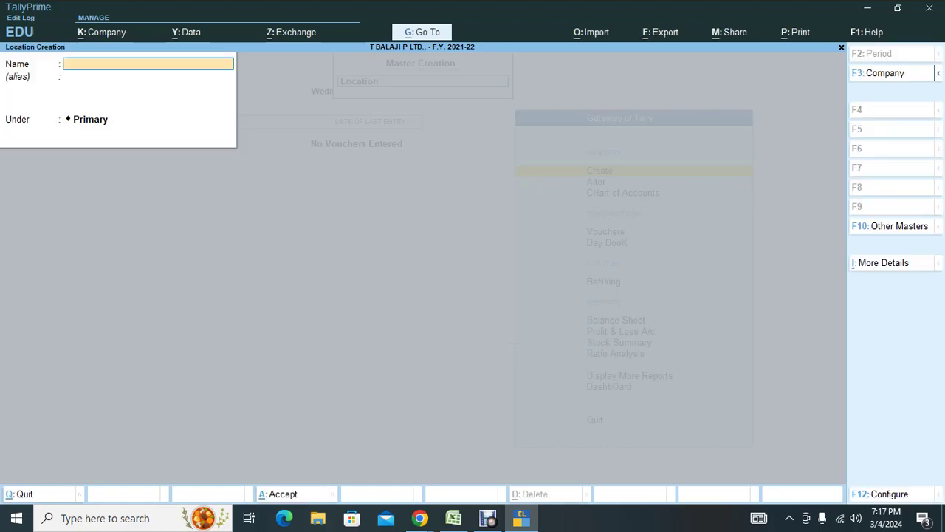
key("alt+Tab")
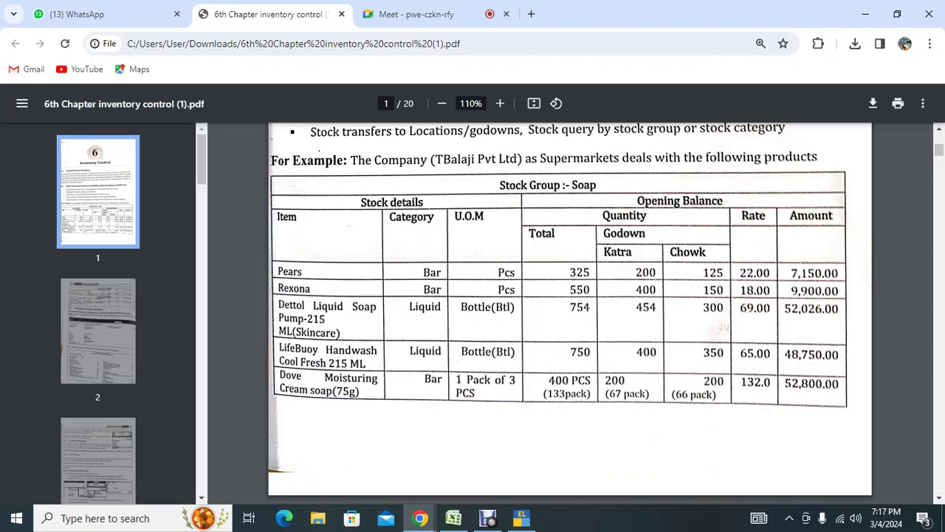
key("alt+Tab")
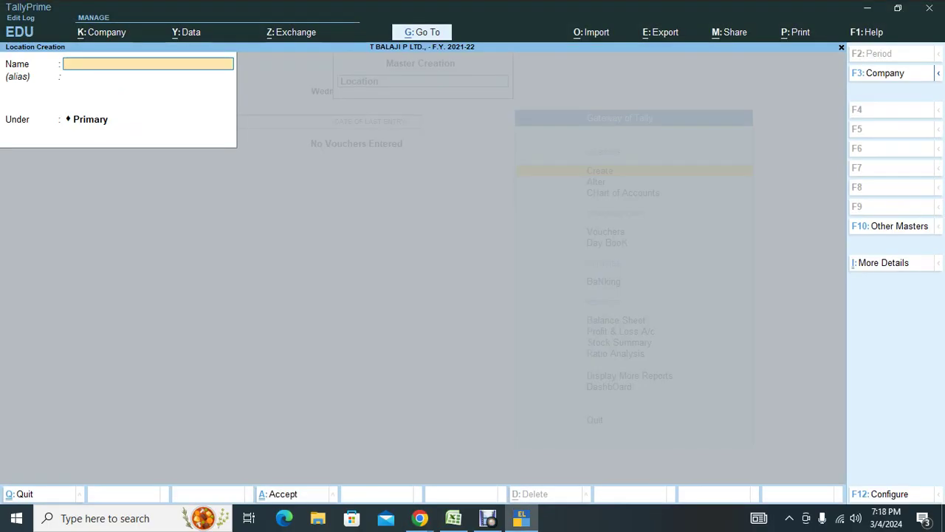
Create locations Kathra and Chowk under Primary, then reopen a blank Location Creation form.
type("Kathra")
key("Return")
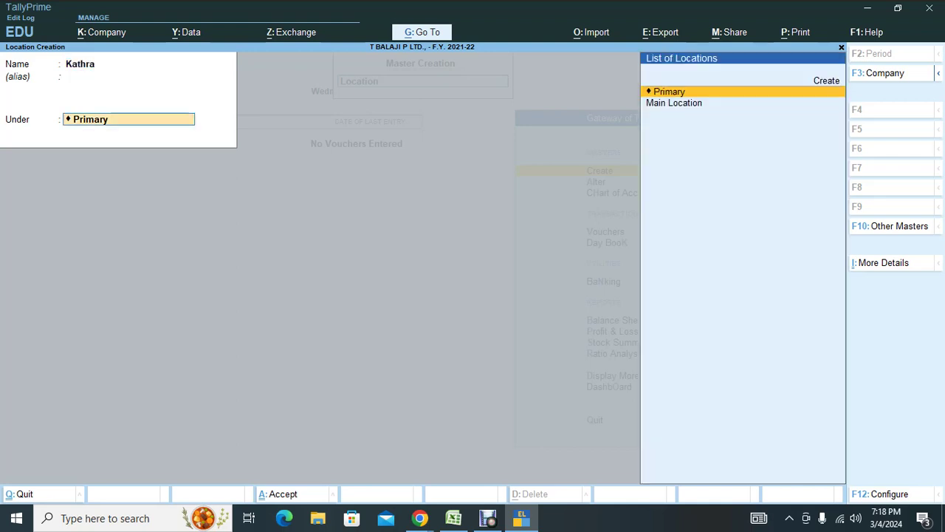
key("Return")
key("Return")
type("Ch")
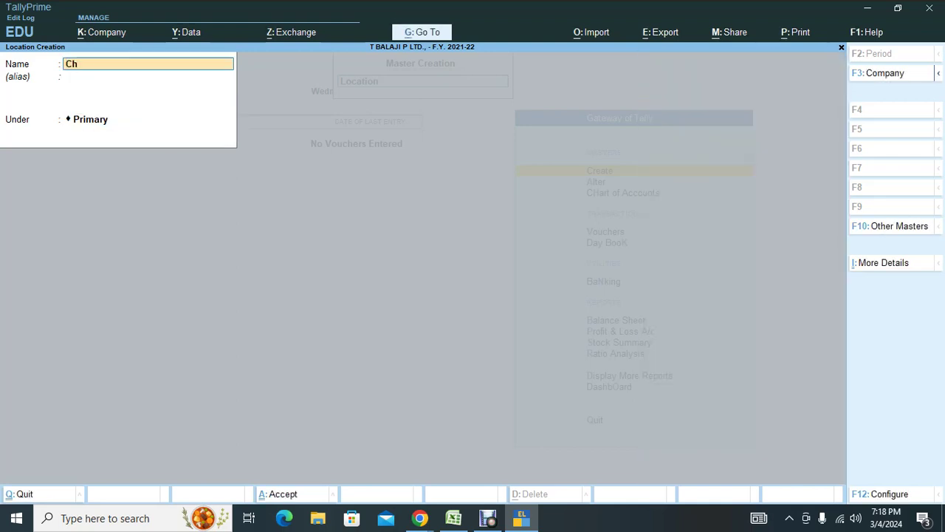
type("owk")
key("Return")
key("Return")
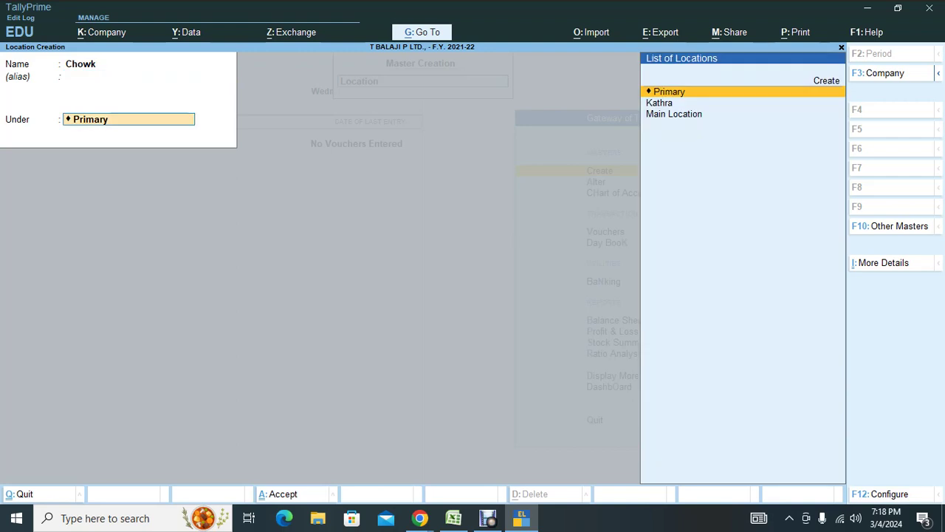
key("Return")
key("Return")
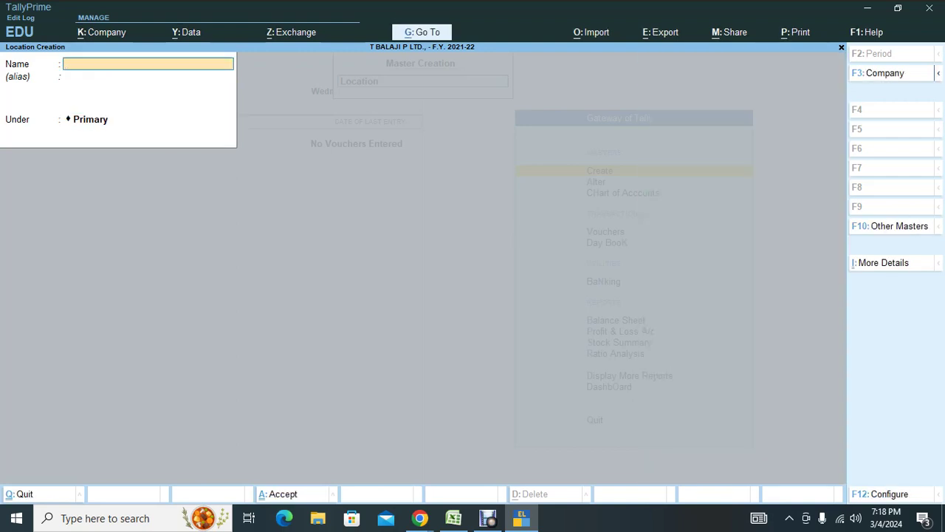
key("Escape")
key("Return")
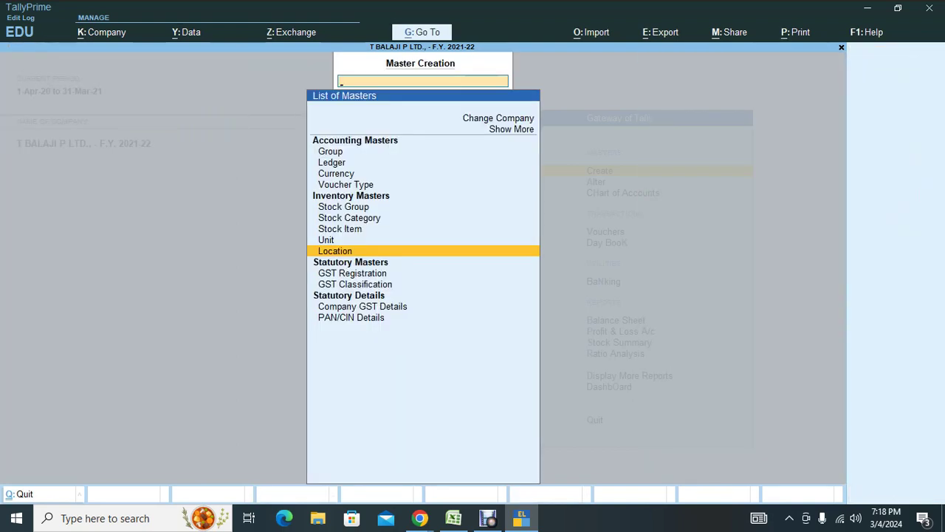
key("Return")
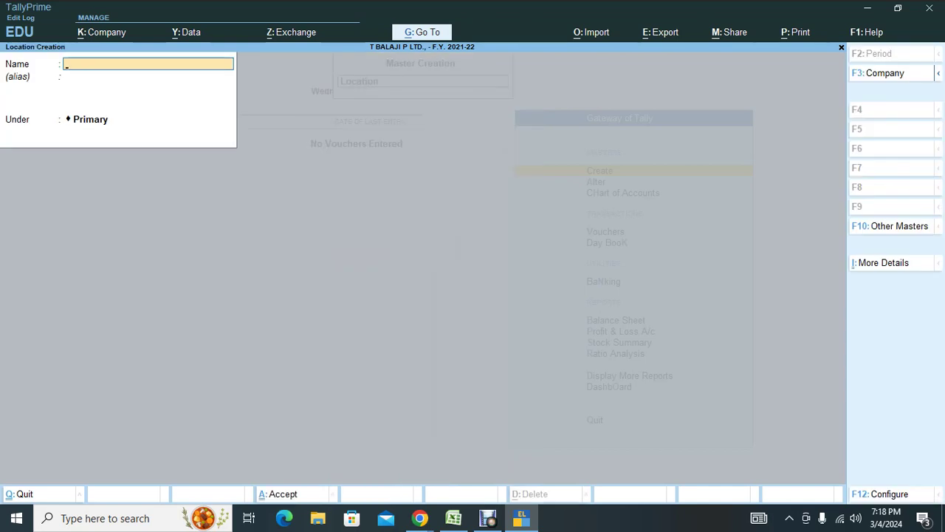
Open Stock Group creation and review the Soap group details in the inventory PDF.
key("Escape")
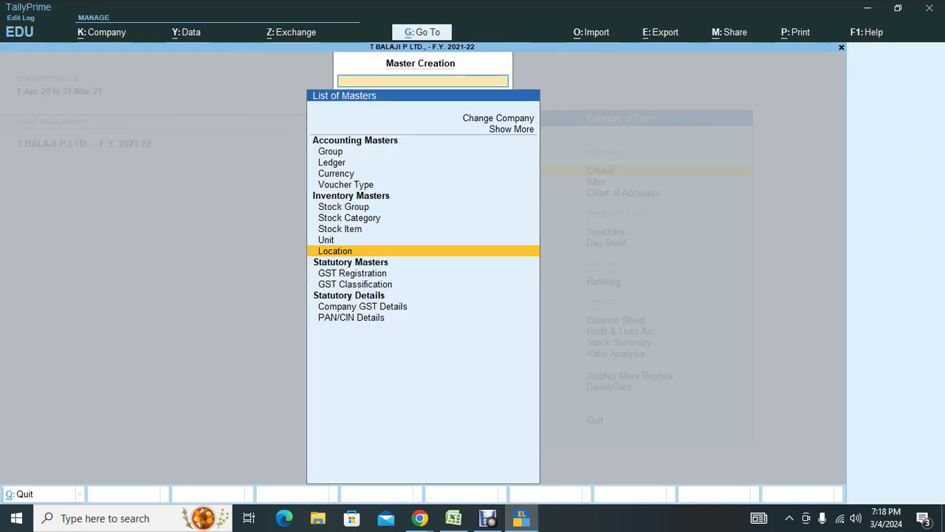
key("Up")
key("Up")
key("Up")
key("Up")
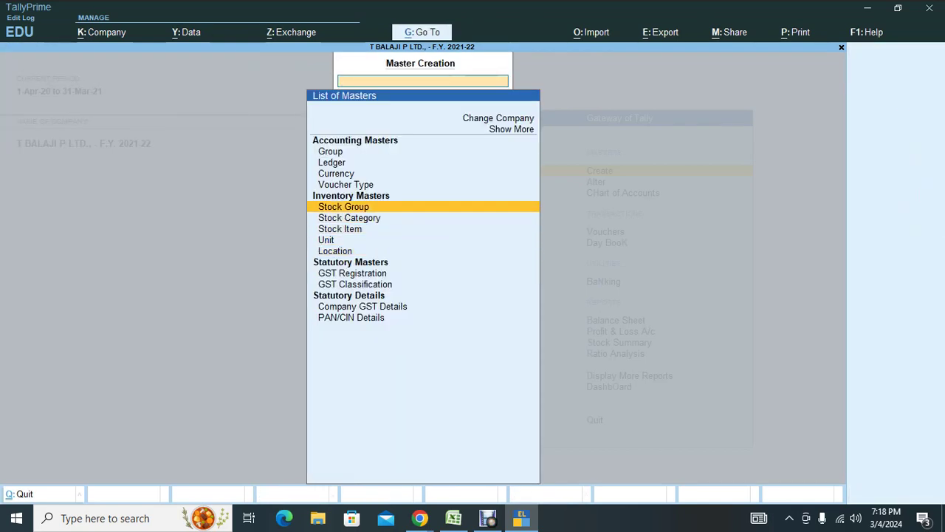
key("Return")
key("alt+Tab")
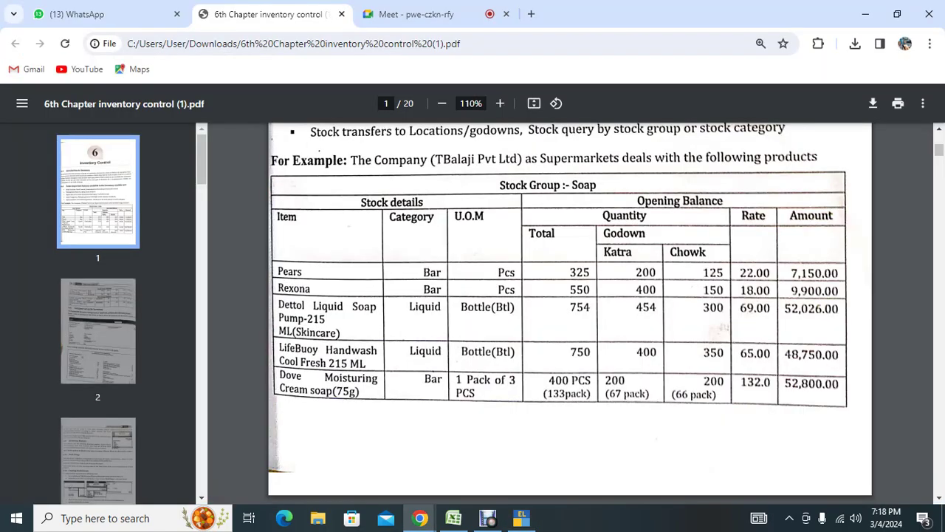
scroll(569, 310, "down", 5)
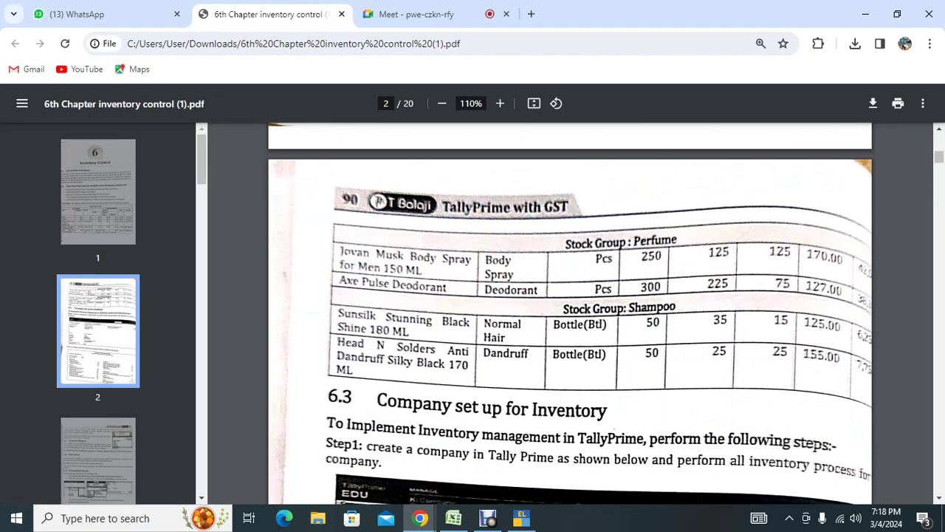
scroll(569, 310, "up", 5)
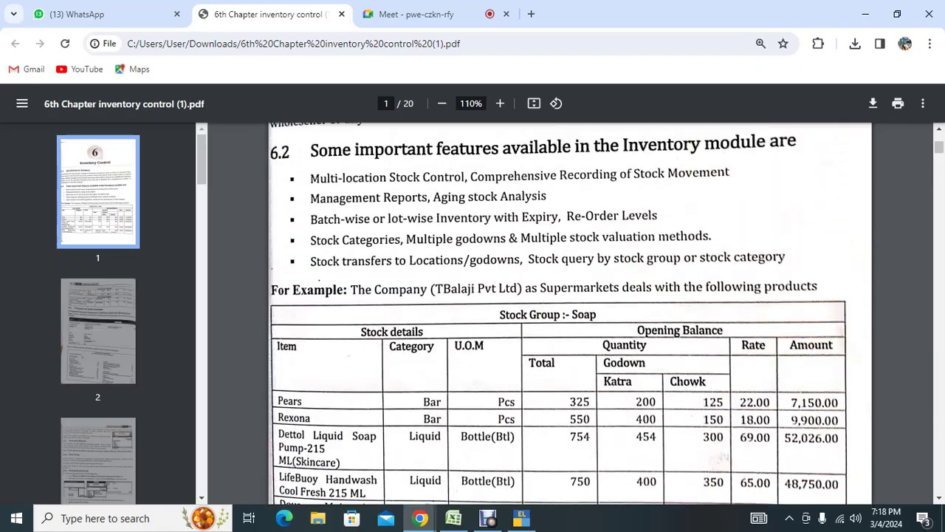
key("alt+Tab")
Enter stock group Soap under Primary with quantities added Yes and HSN/SAC details specified here.
type("Soap")
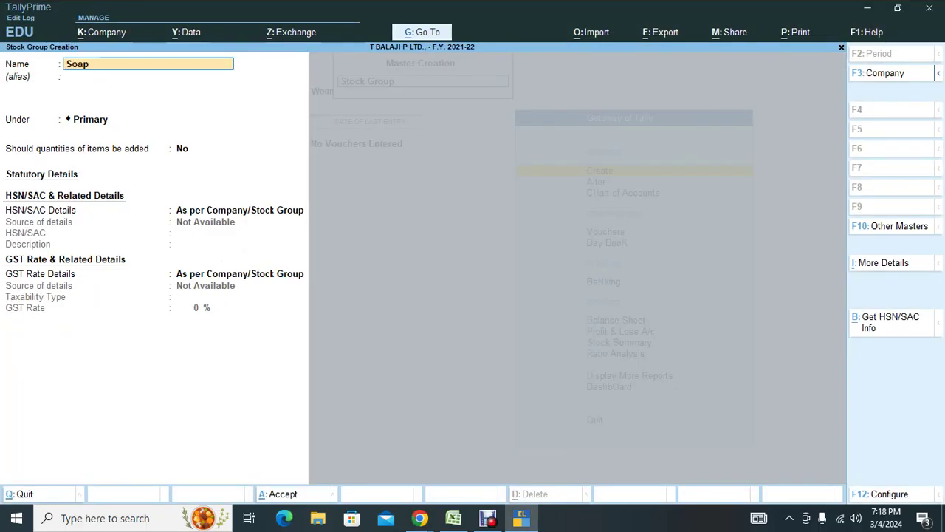
key("Return")
key("Return")
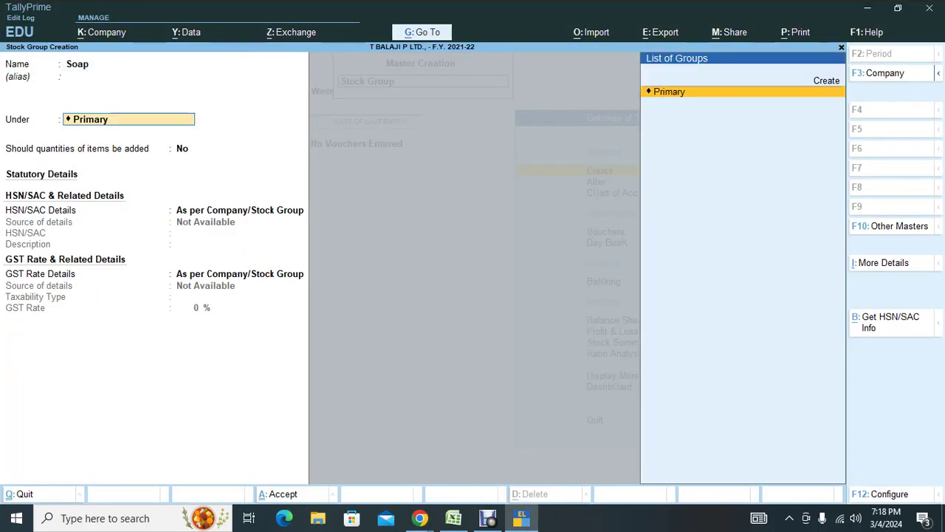
key("Return")
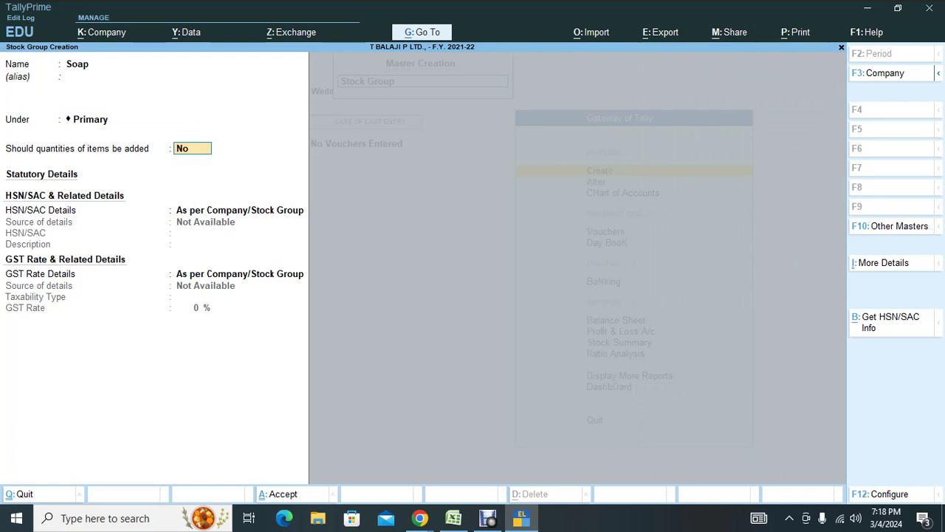
type("y")
key("Return")
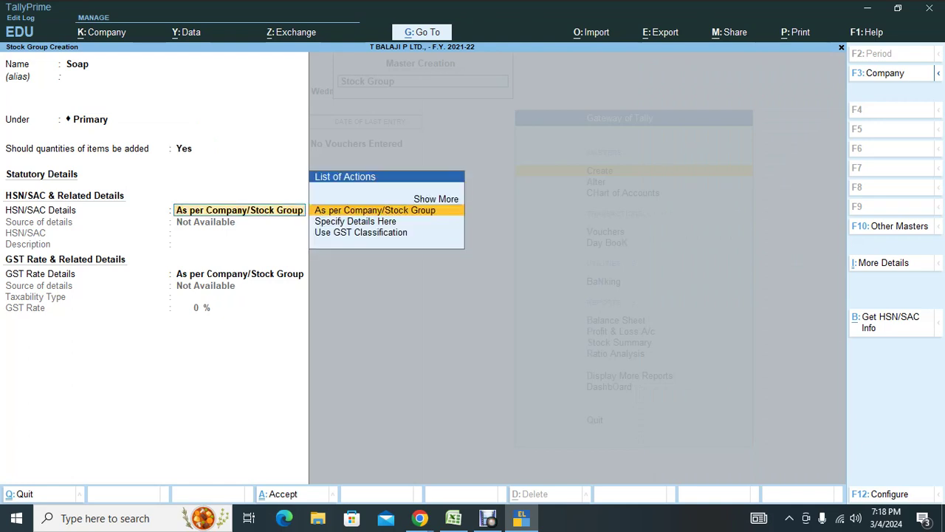
key("Down")
key("Return")
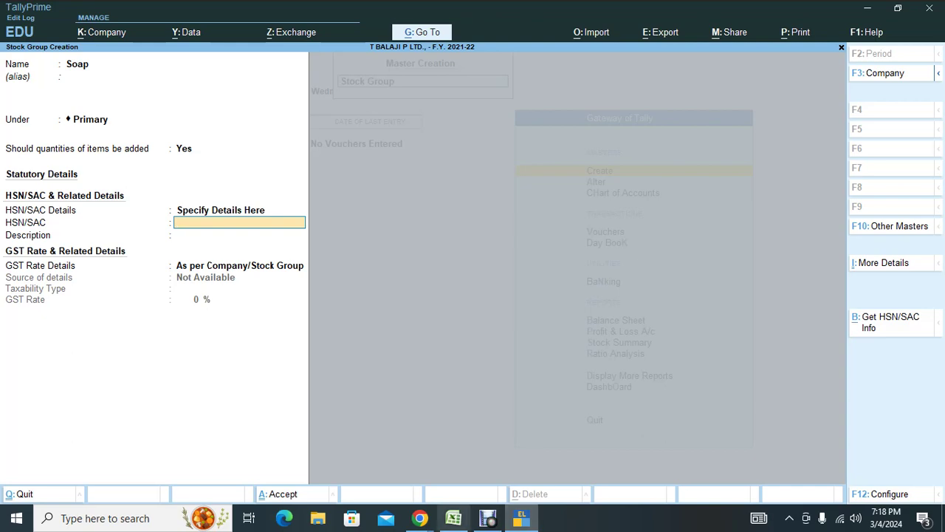
left_click(419, 518)
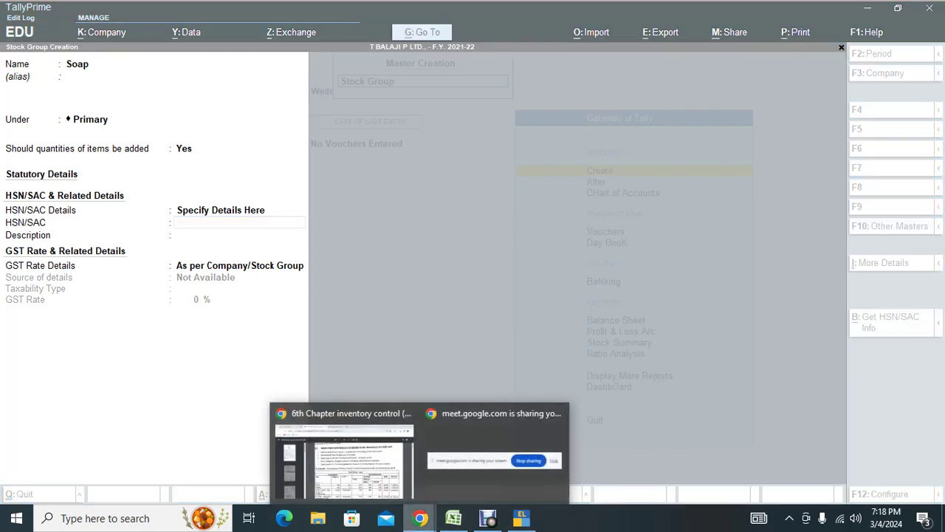
Search Google for 'hsn code and tax rate for bath soap' and compare the results with the PDF.
left_click(344, 465)
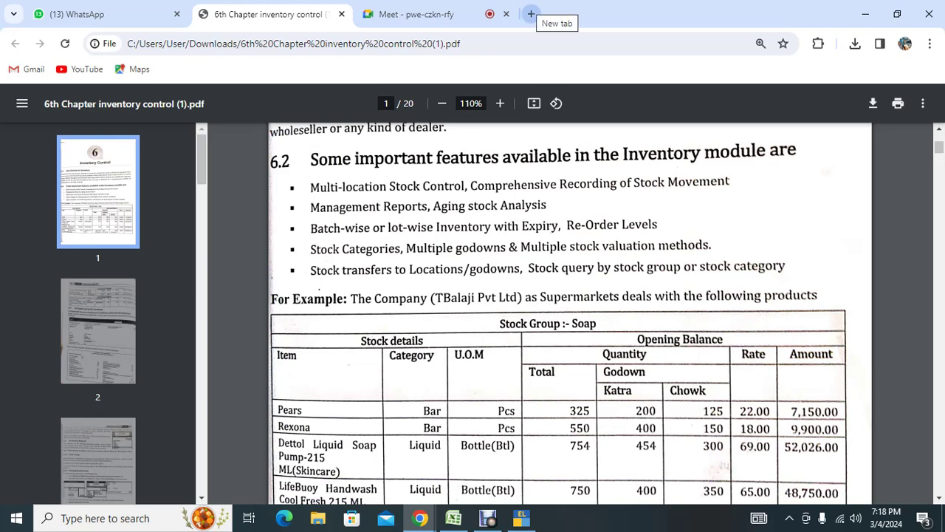
left_click(531, 14)
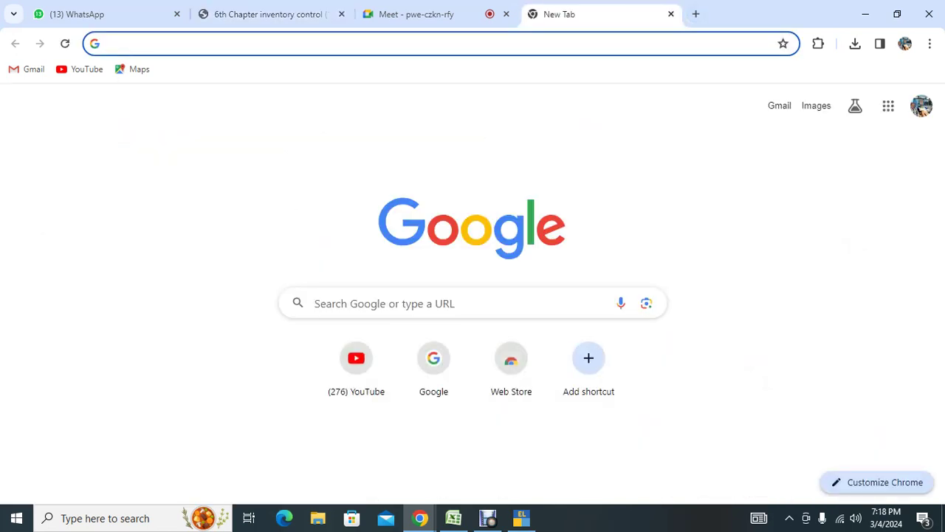
left_click(309, 303)
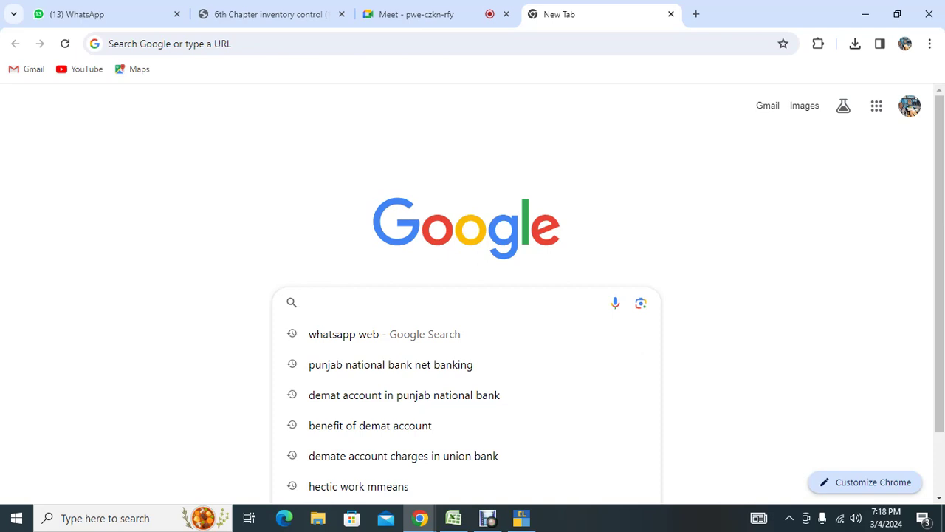
type("s")
key("BackSpace")
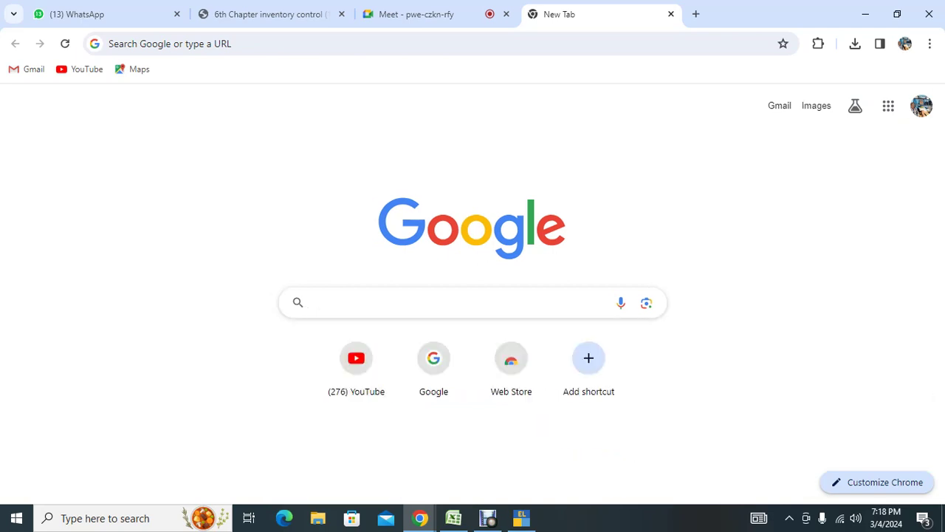
type("hsn code and ")
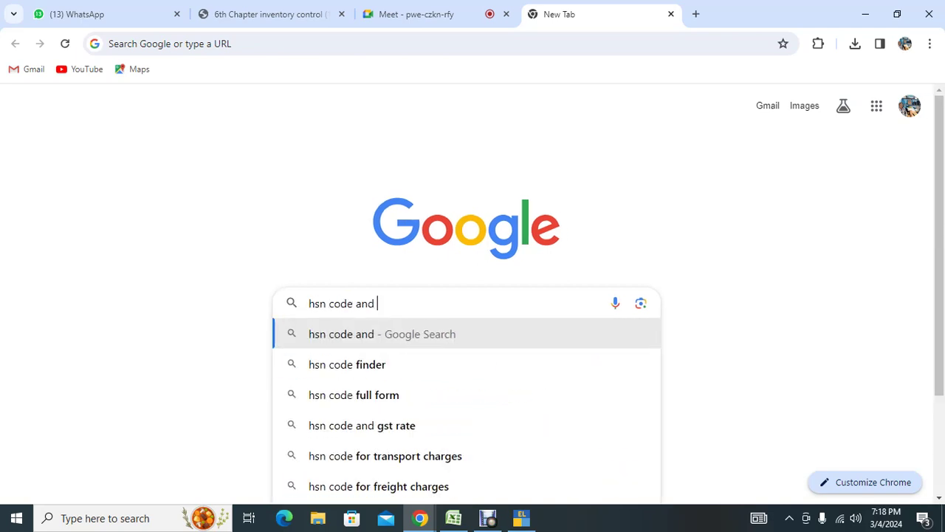
type("tax rate for")
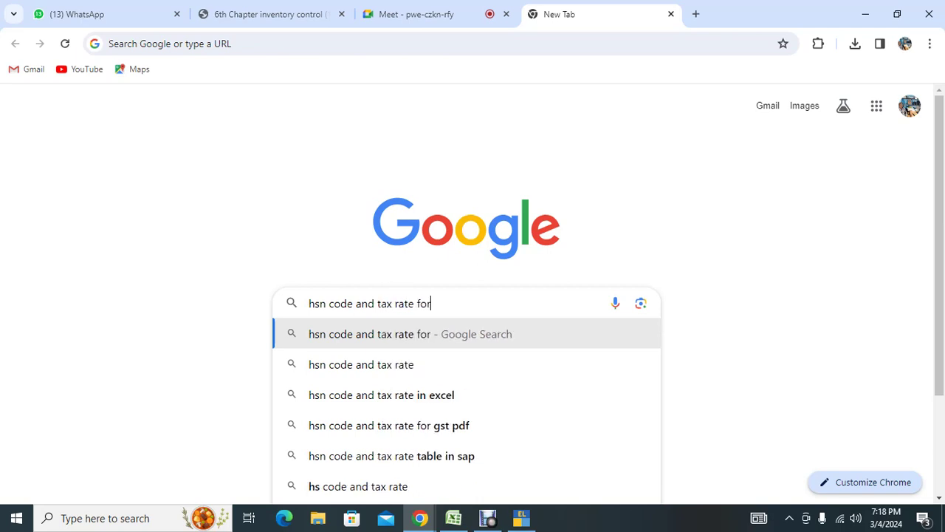
type(" bath soa")
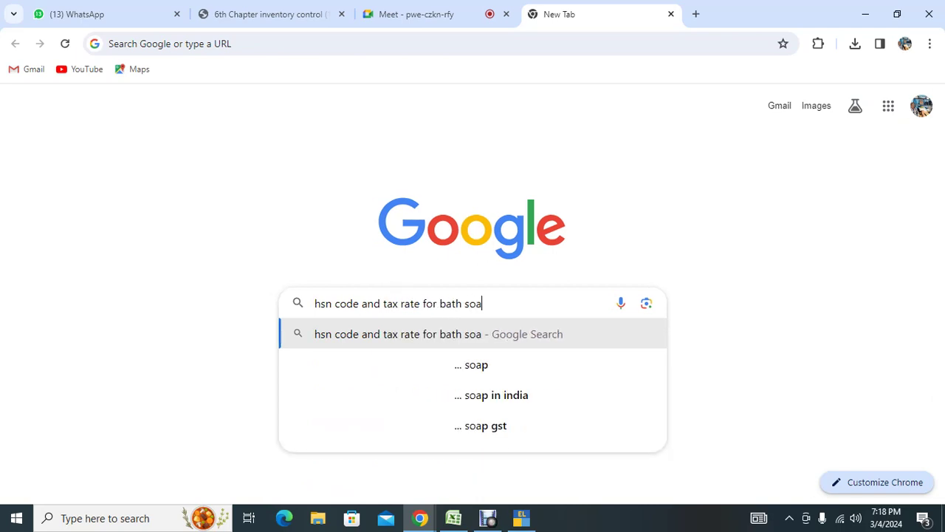
type("o")
key("BackSpace")
type("p")
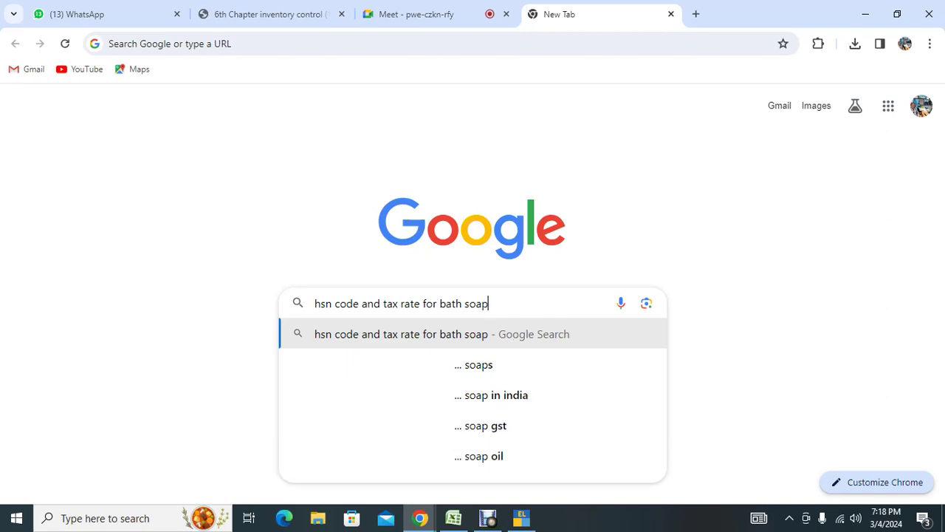
key("Return")
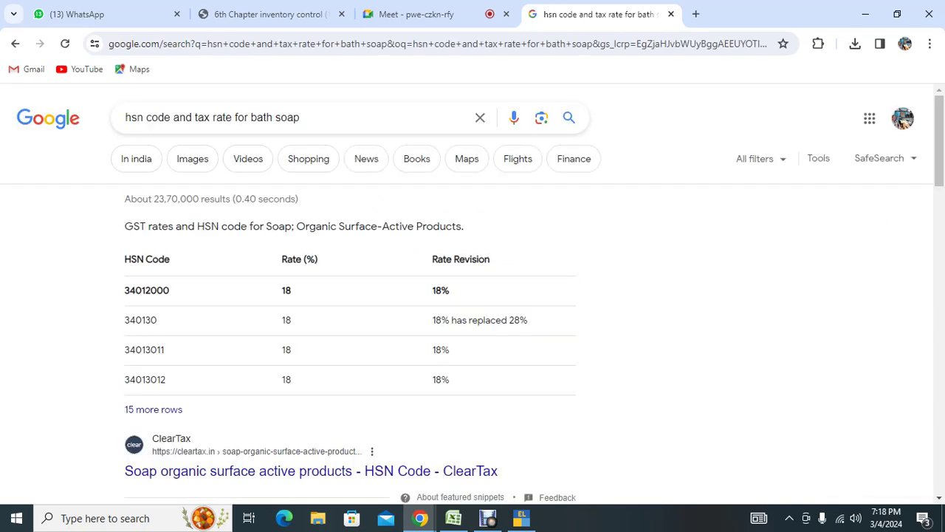
key("ctrl+shift+Tab")
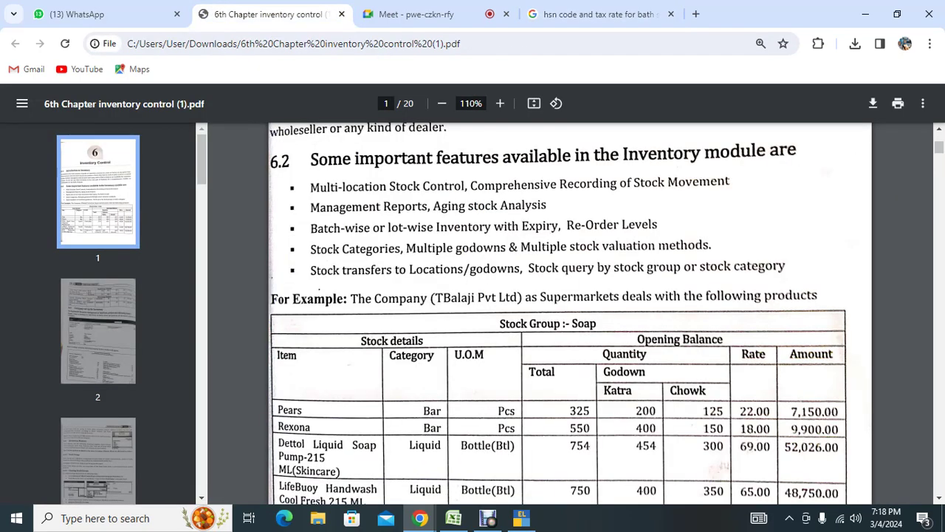
scroll(570, 310, "down", 1)
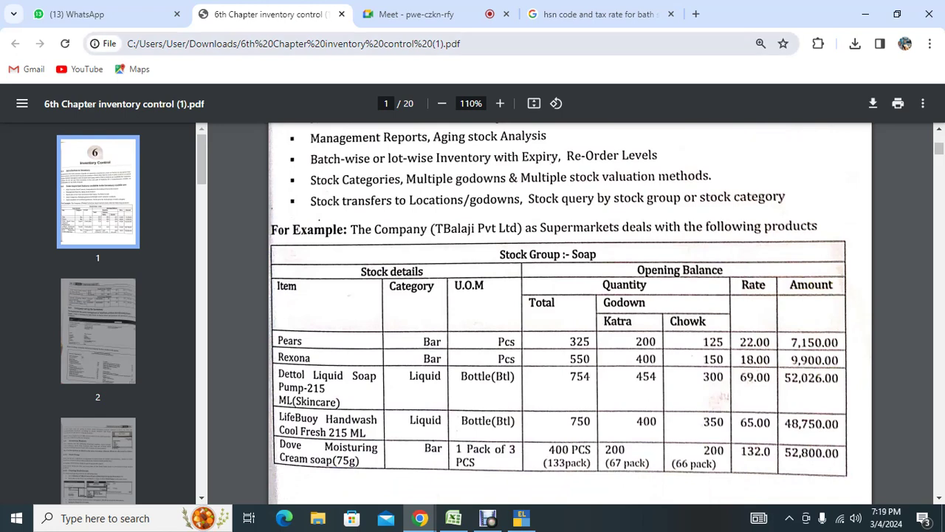
key("ctrl+Tab")
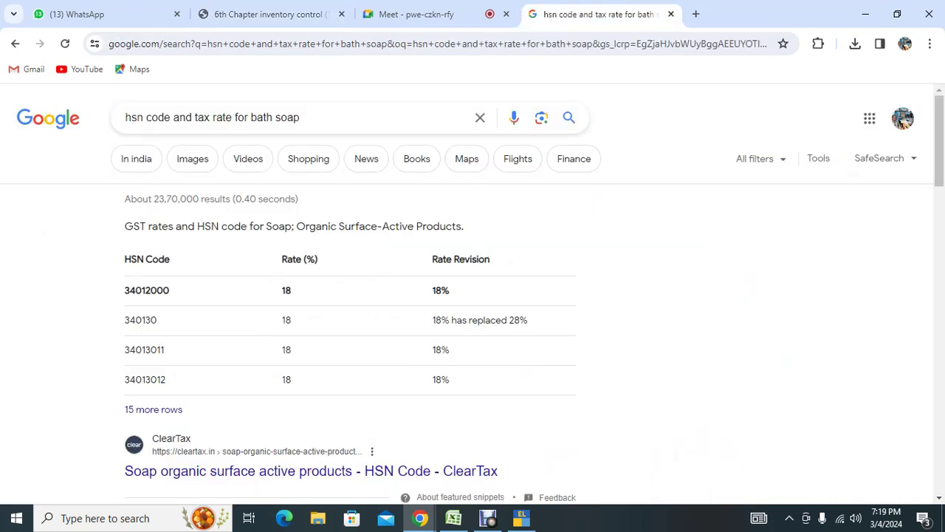
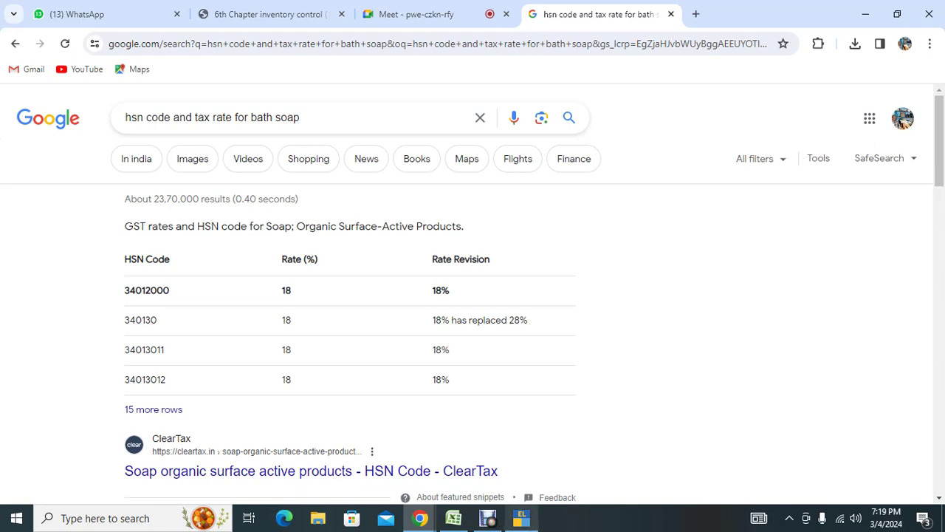
Finish the Soap group with HSN 34012000, Taxable status and 18% GST, and save it.
left_click(521, 518)
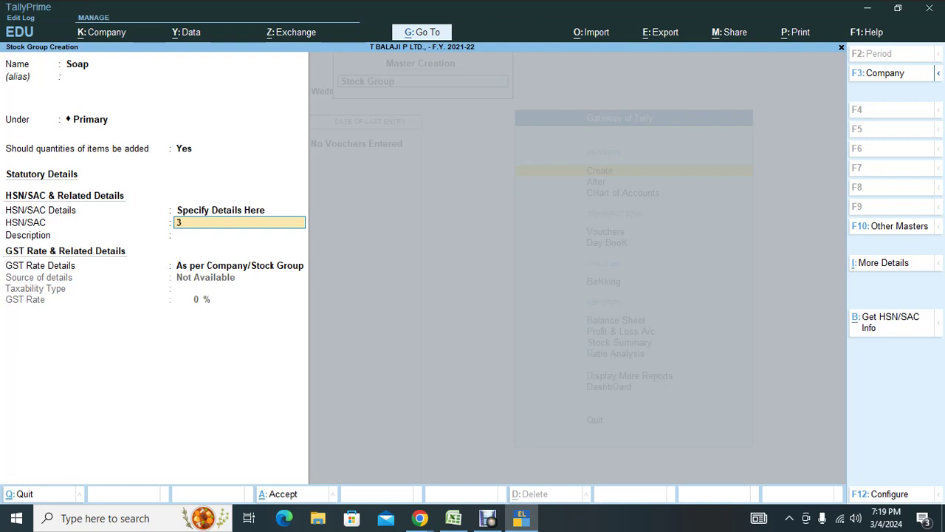
type("34012000")
key("Return")
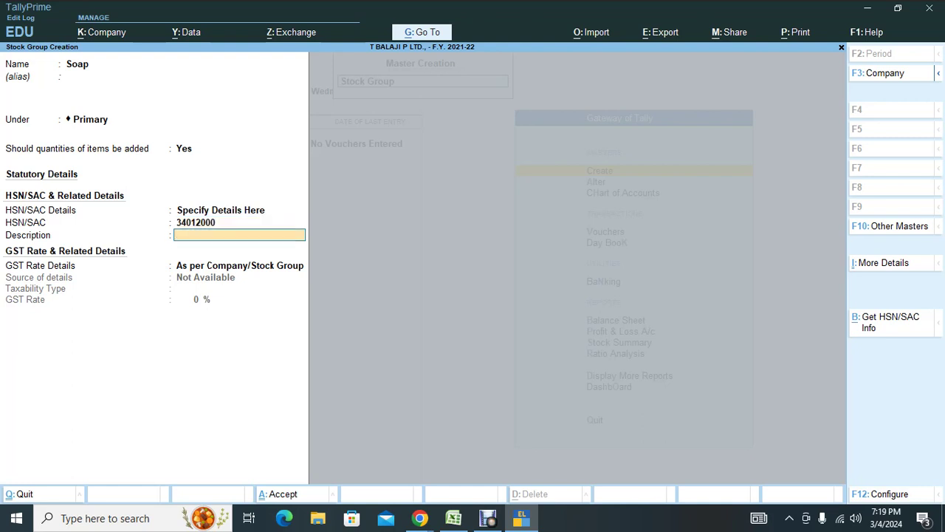
key("Return")
key("Down")
key("Return")
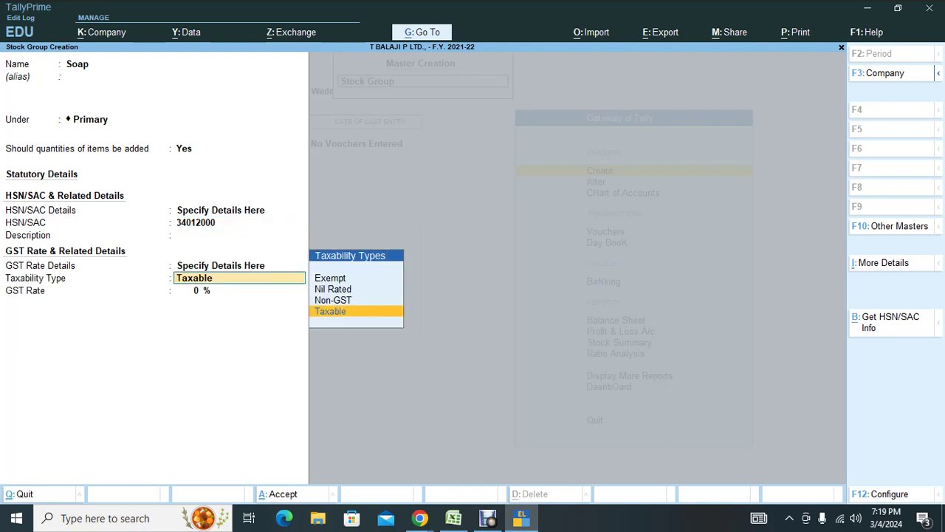
key("Return")
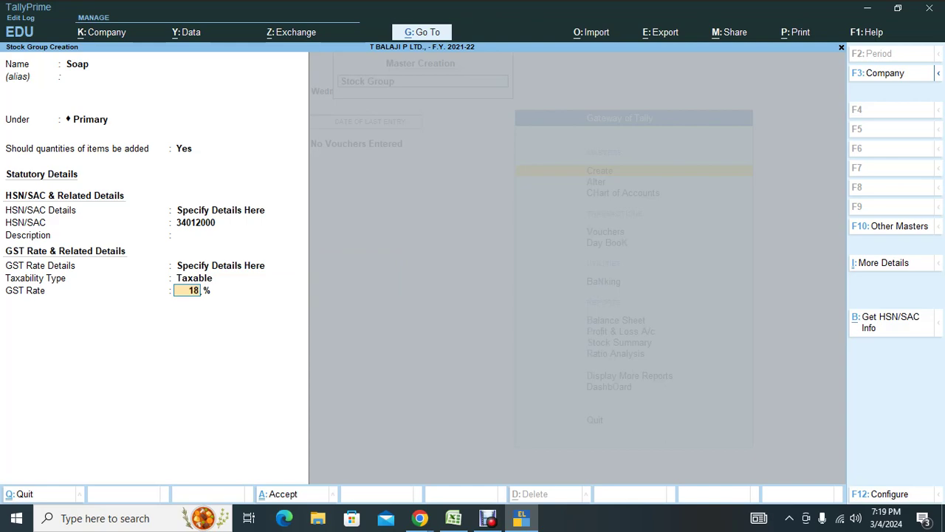
key("Return")
key("Return")
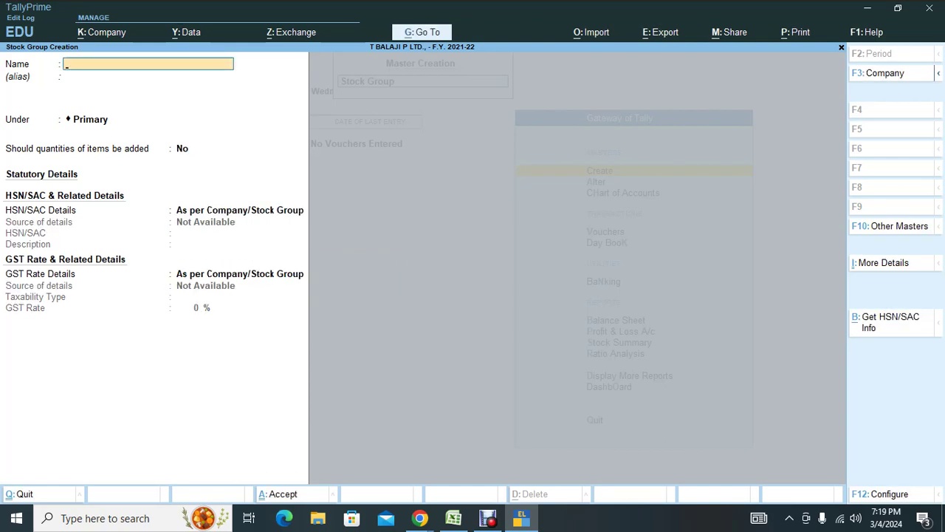
key("alt")
key("alt+Tab")
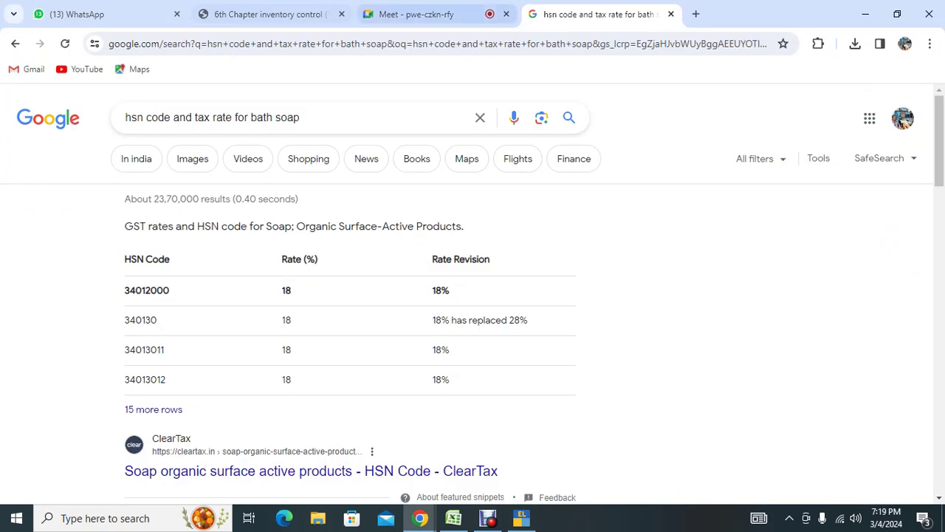
Check the inventory PDF, then start stock group Perfume with HSN details specified here.
left_click(272, 14)
scroll(570, 313, "down", 3)
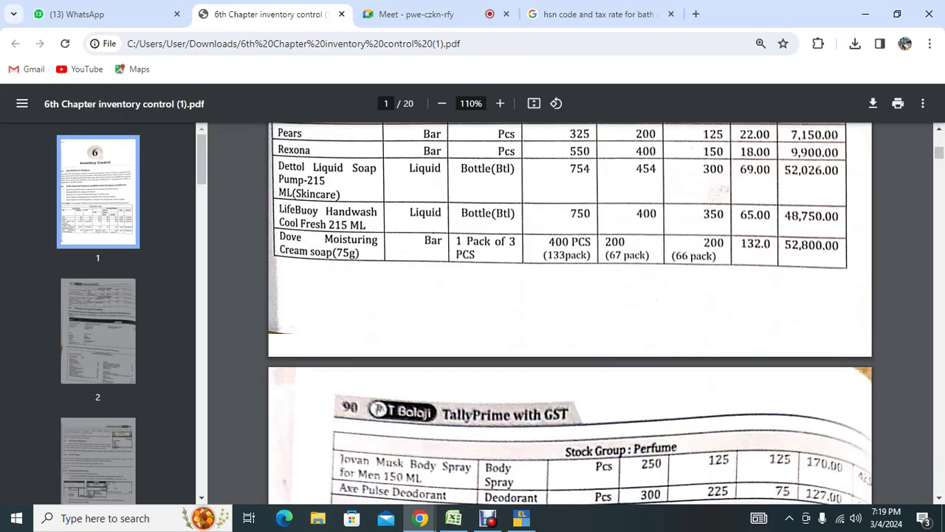
scroll(570, 313, "down", 4)
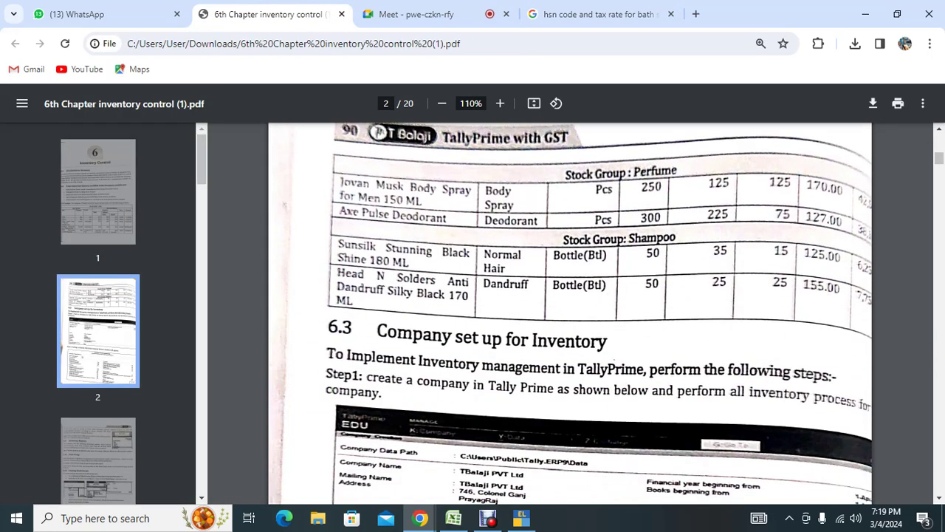
key("alt+Tab")
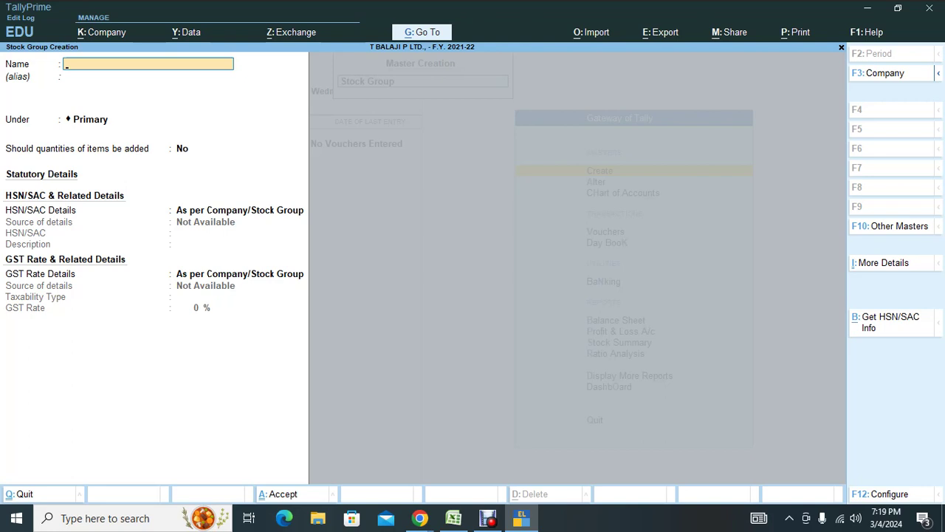
type("Perfume")
key("Return")
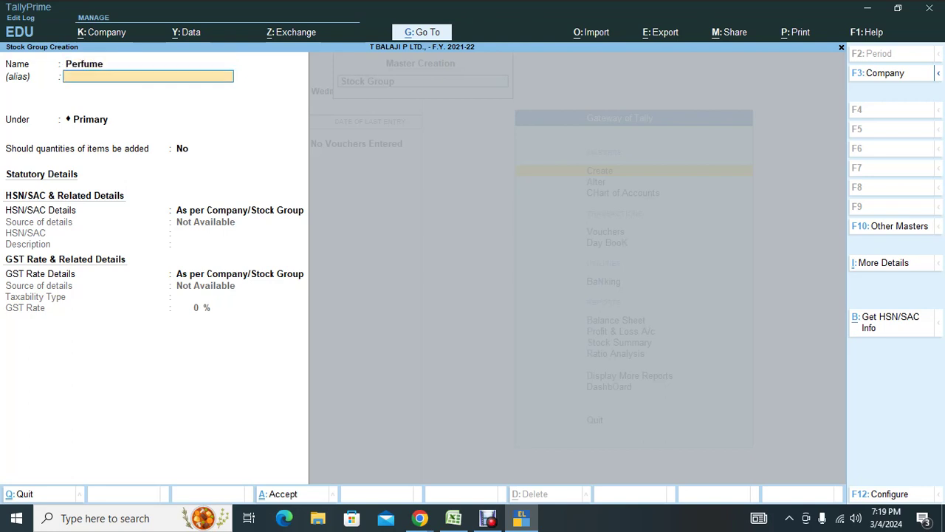
key("Return")
key("Return")
key("Return")
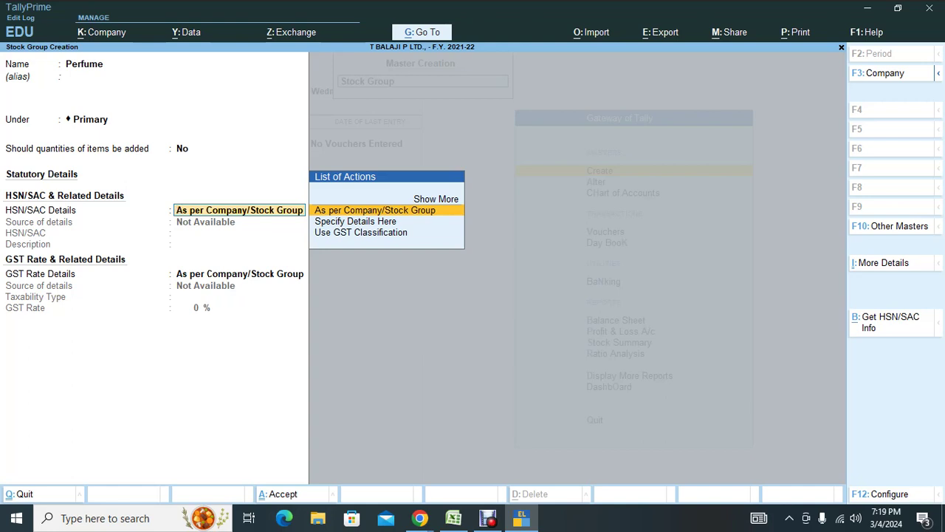
key("Down")
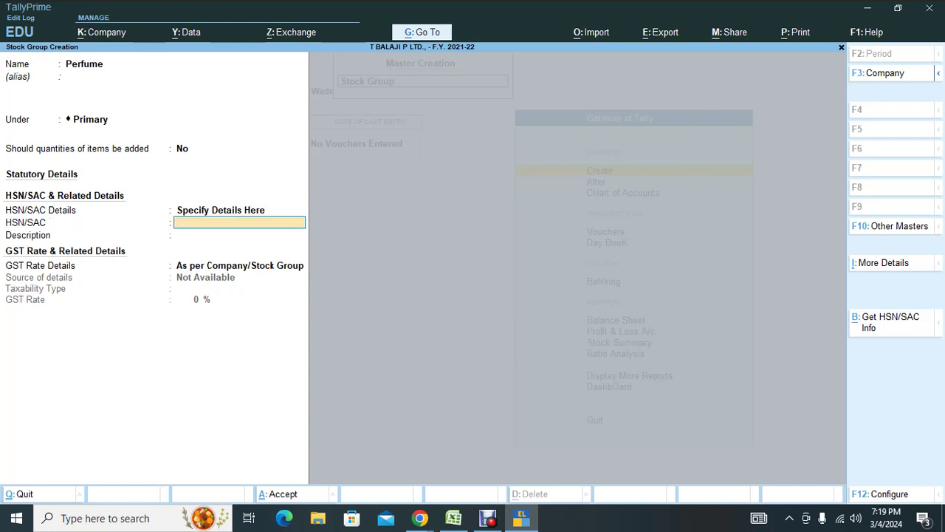
Search Google for 'hsn code and tax rate for perfume'.
key("alt+Tab")
left_click(598, 14)
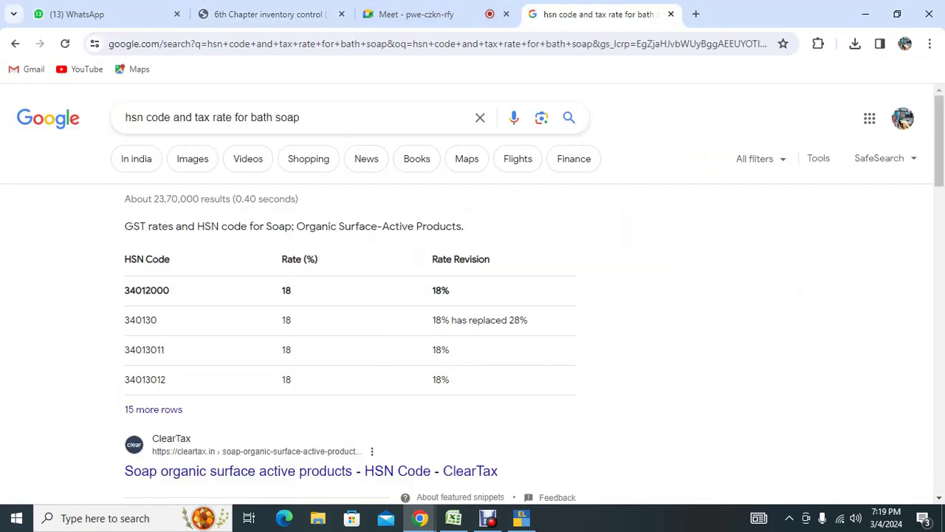
left_click_drag(300, 116, 250, 117)
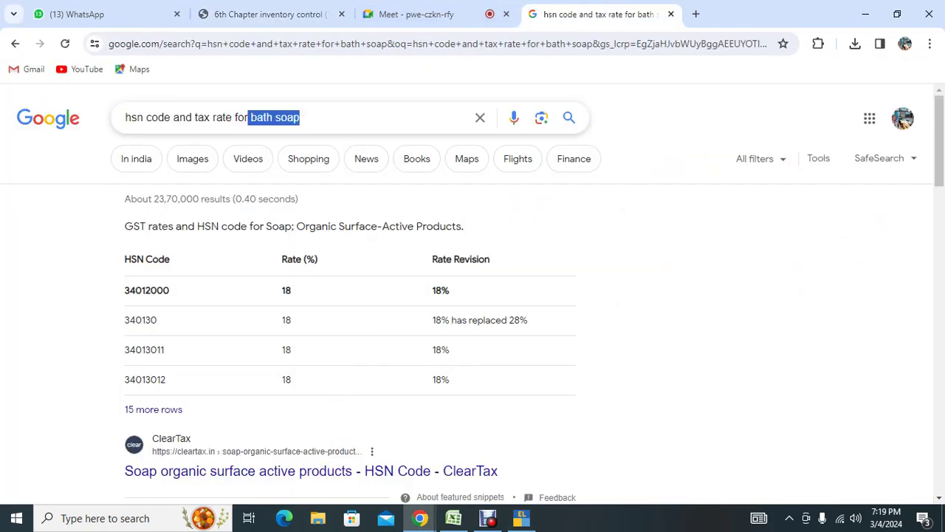
type("perfume")
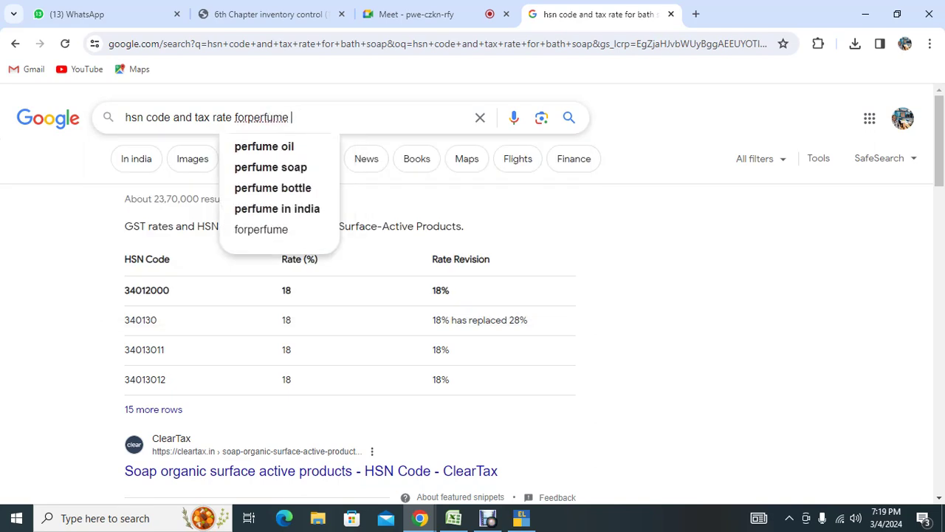
key("Return")
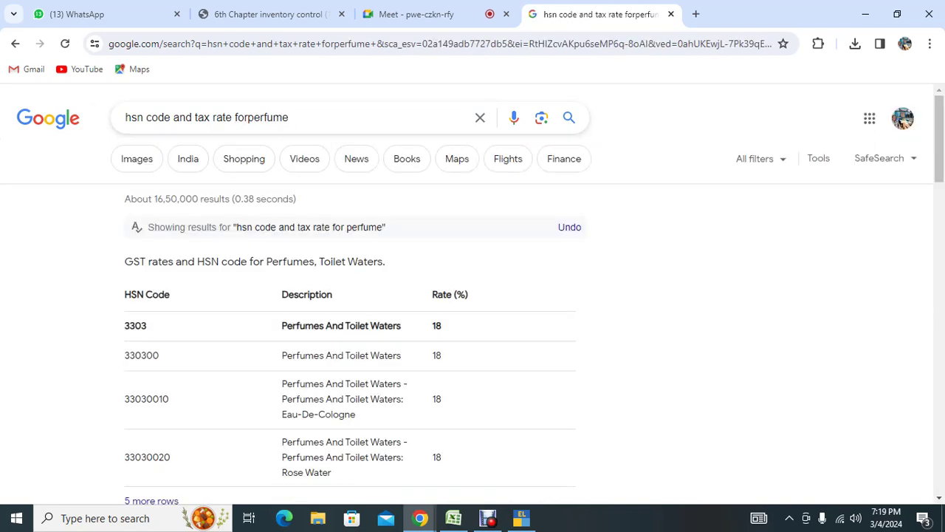
Enter HSN code 3303 for the Perfume group, leaving the description blank.
key("alt+Tab")
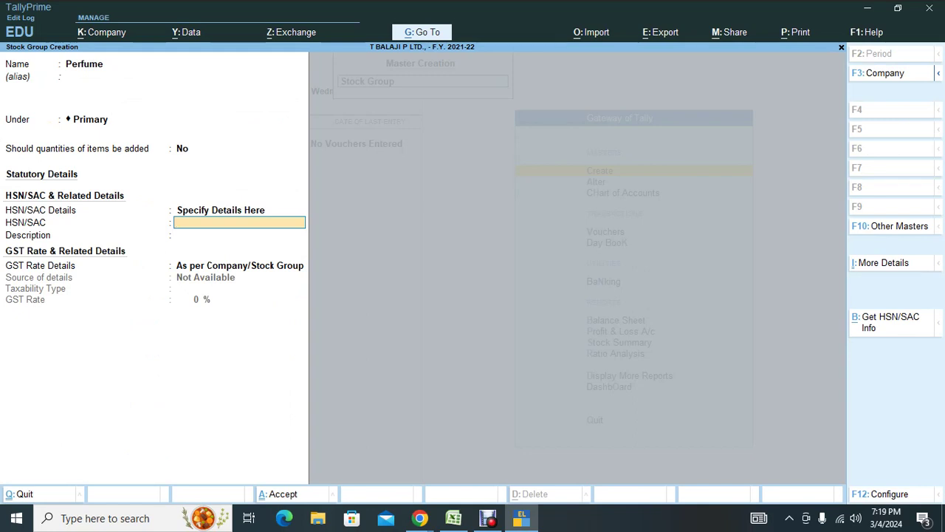
type("3303")
key("Return")
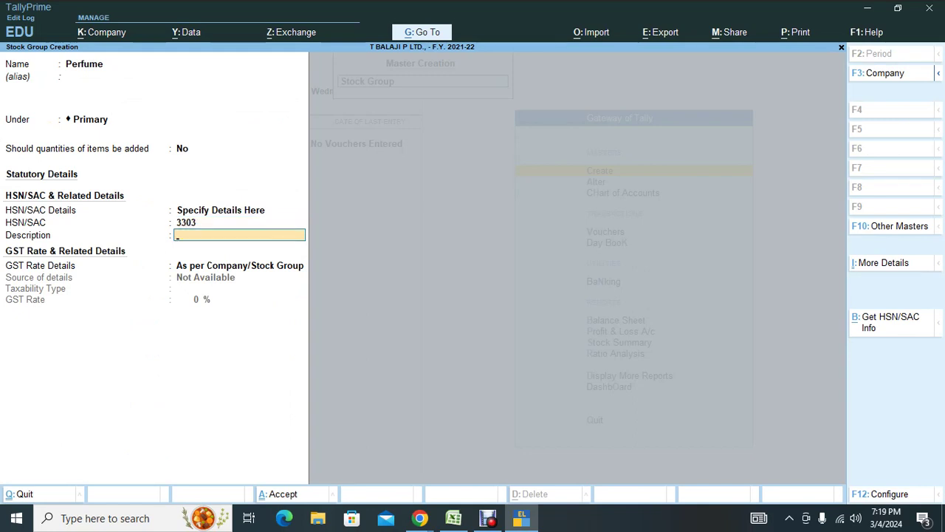
type("11")
key("BackSpace")
key("BackSpace")
key("BackSpace")
key("Return")
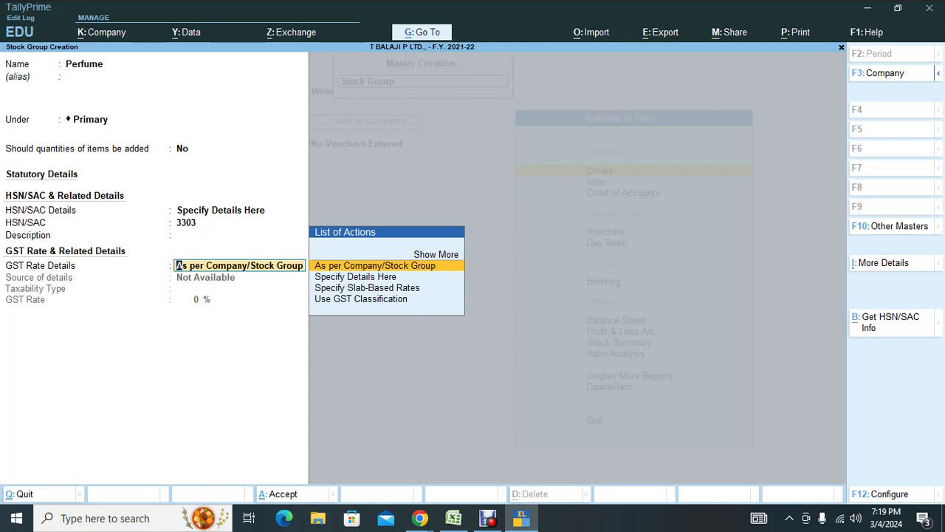
Specify GST details here as Taxable at 18% and save the Perfume group.
key("Down")
key("Return")
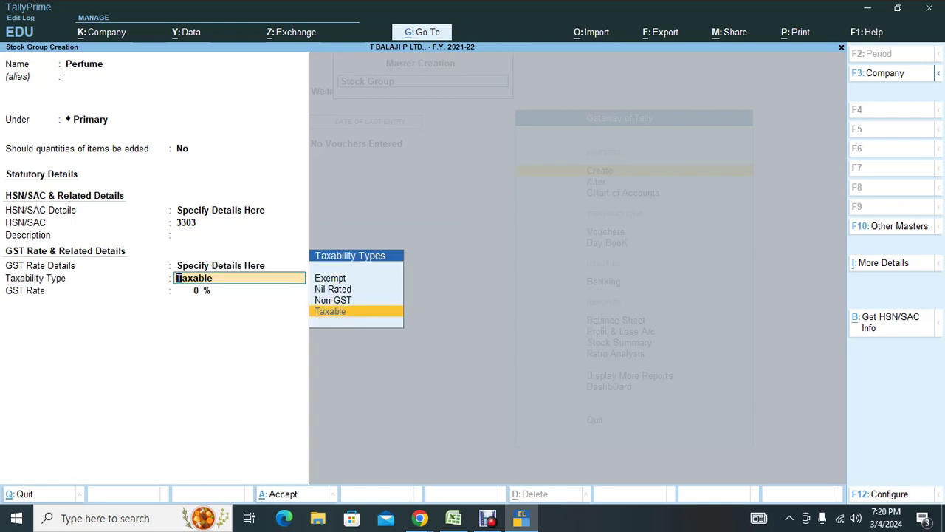
key("Return")
type("18")
key("Return")
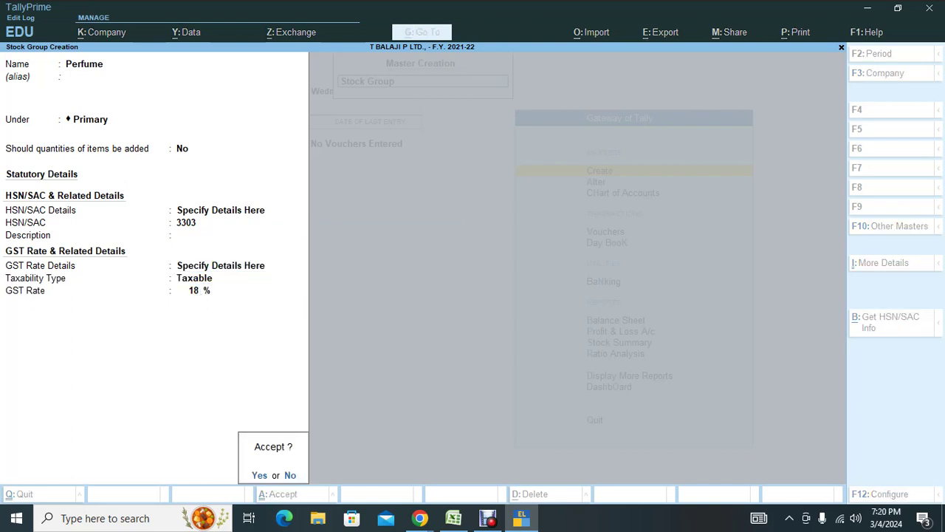
key("Return")
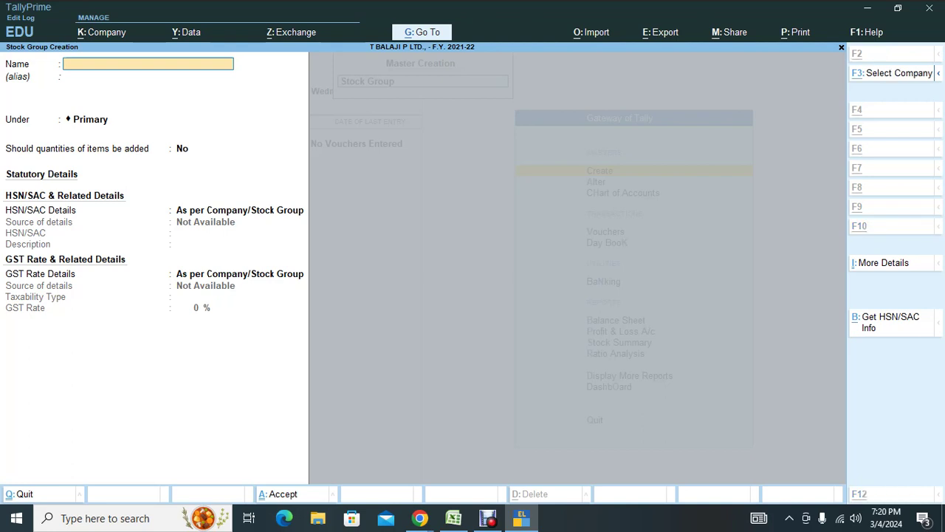
Start stock group Shampoo with HSN details specified here.
type("Shampoo")
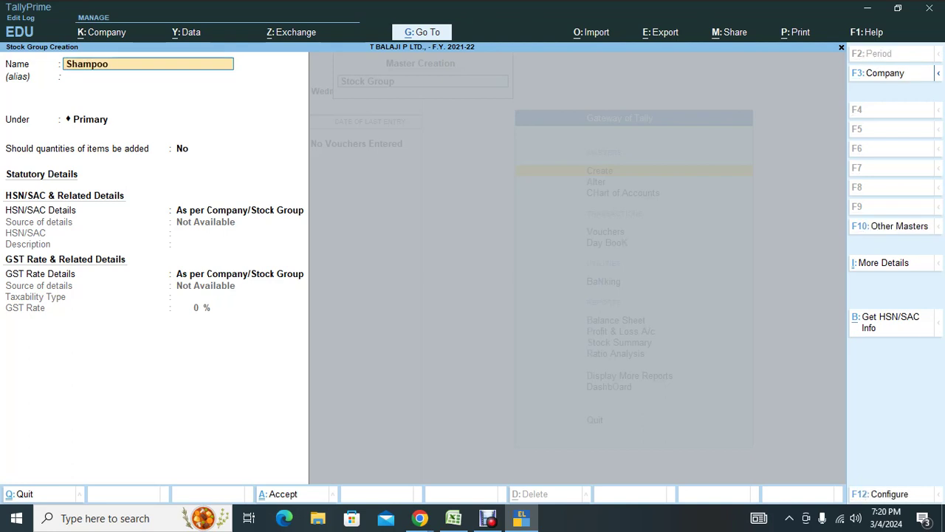
key("Return")
key("Return")
key("Return")
key("Return")
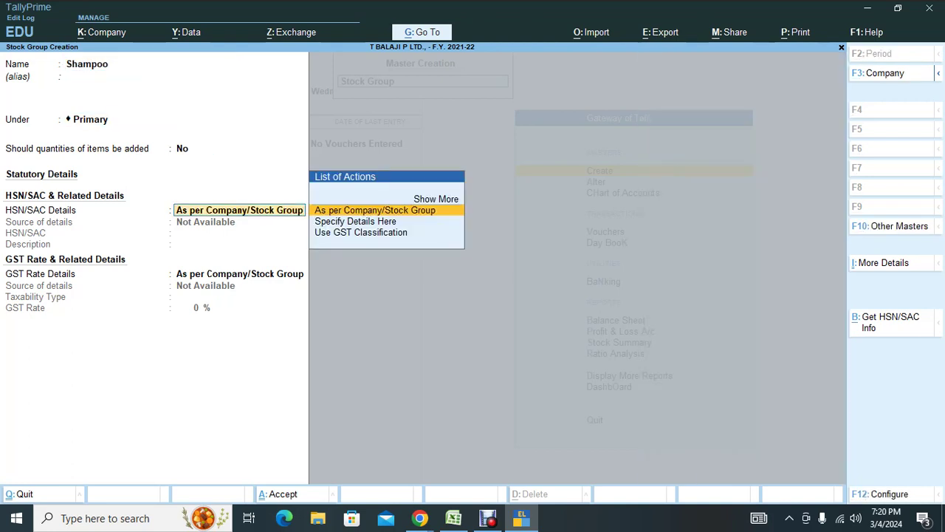
key("Down")
key("Return")
Search Google for 'hsn code and tax rate for shampoo'.
key("alt+Tab")
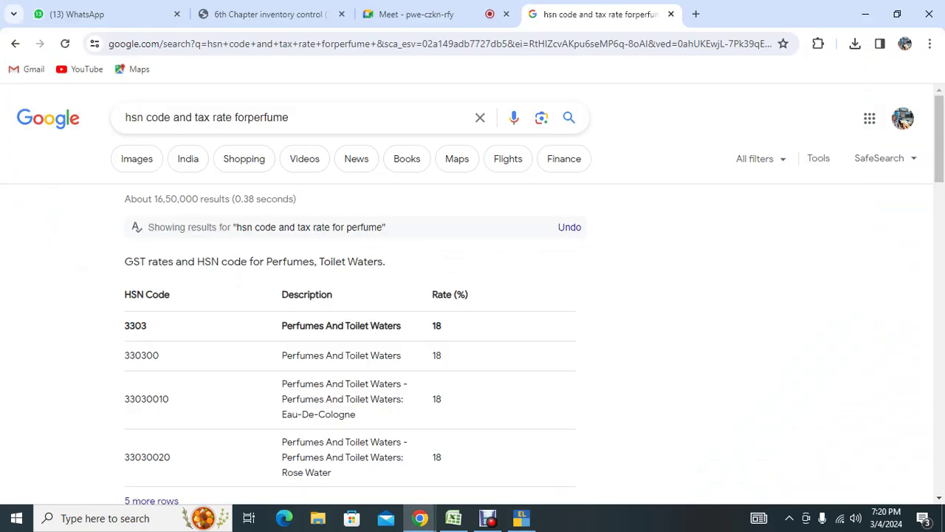
key("shift+Left")
key("shift+Left")
key("shift+Left")
key("shift+Left")
key("shift+Left")
key("shift+Left")
key("shift+Left")
key("shift+Left")
key("shift+Left")
key("shift+Left")
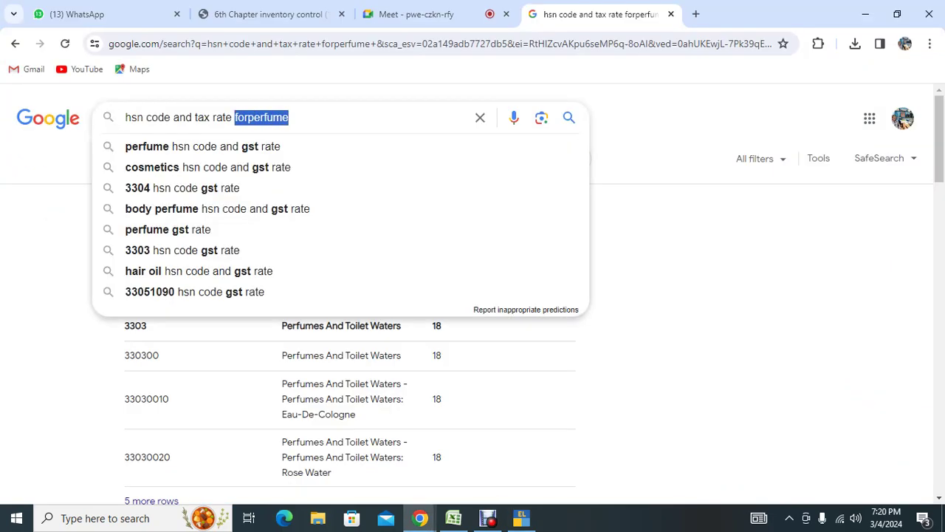
type("shampoo")
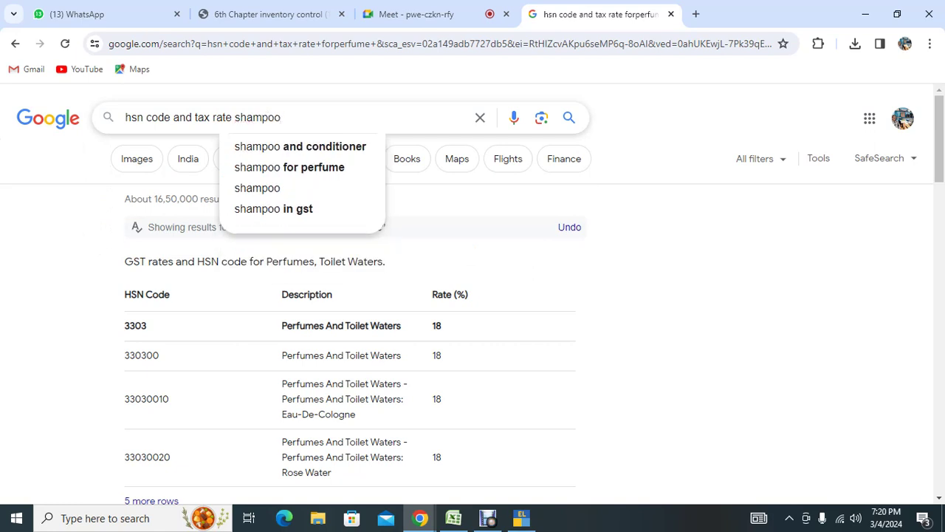
key("Return")
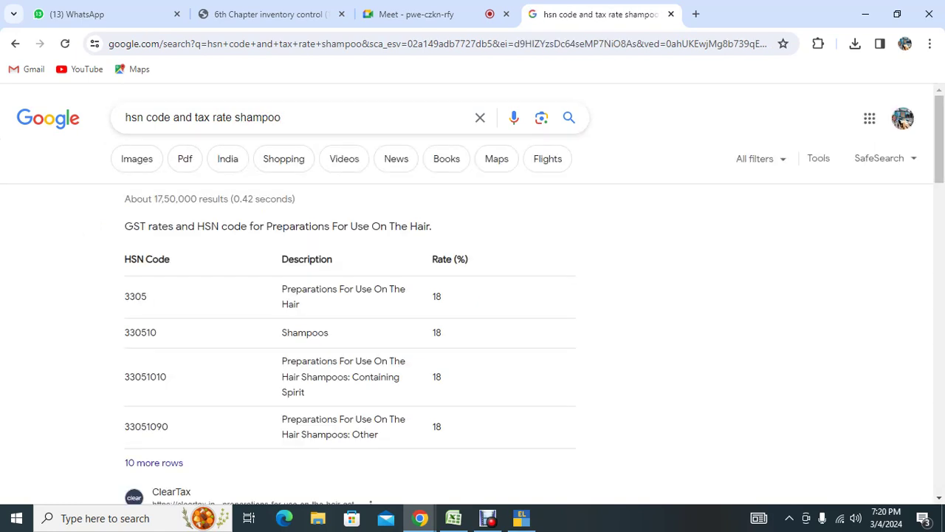
Enter HSN 3305 with 18% GST and save the Shampoo group.
key("alt+Tab")
type("330")
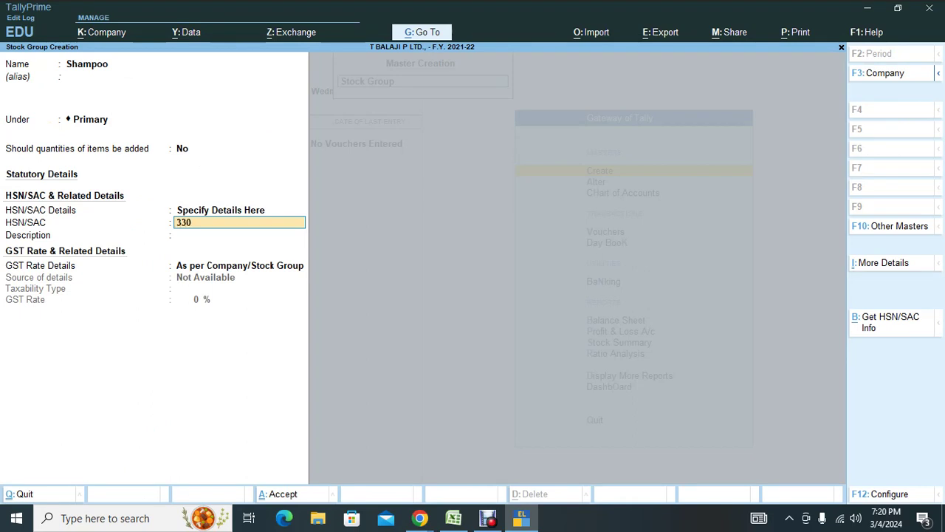
key("Return")
key("Return")
key("Down")
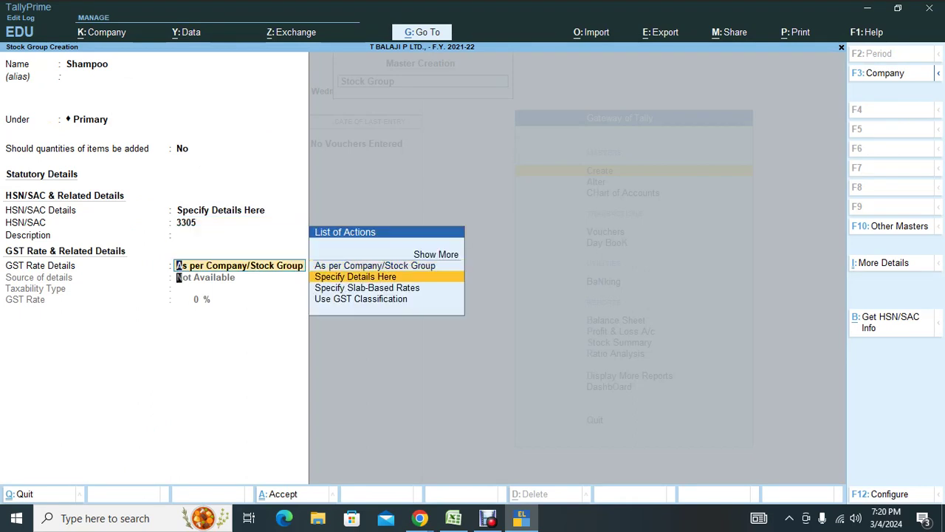
key("Return")
key("Return")
type("18")
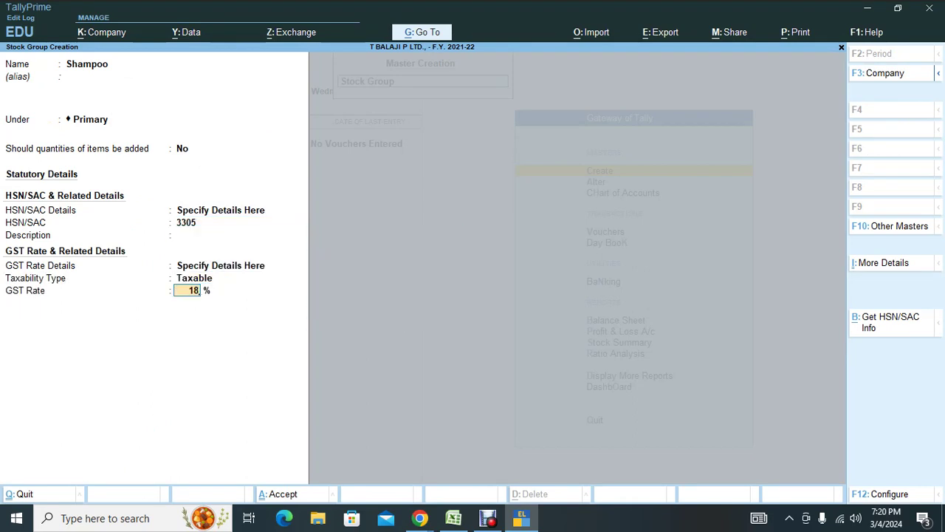
key("Return")
key("Return")
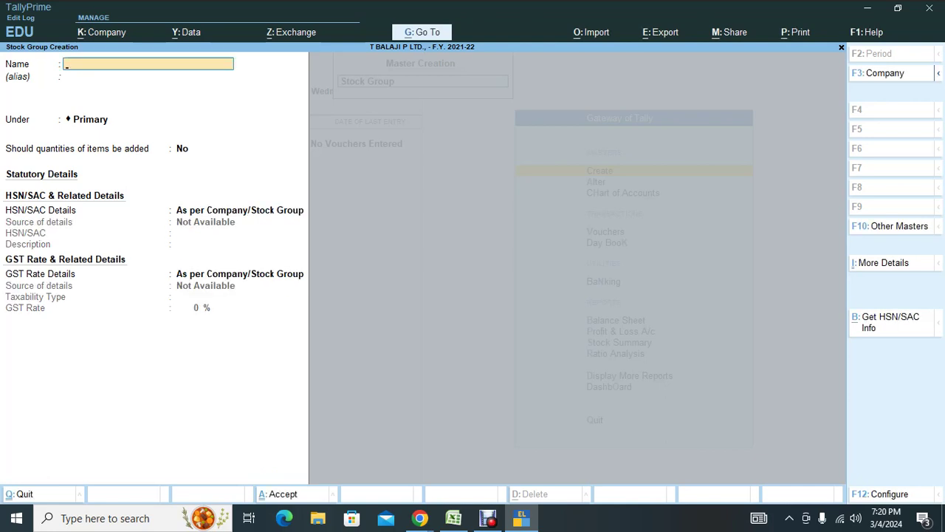
Quit stock group creation and open the Stock Category creation form.
key("Escape")
key("Return")
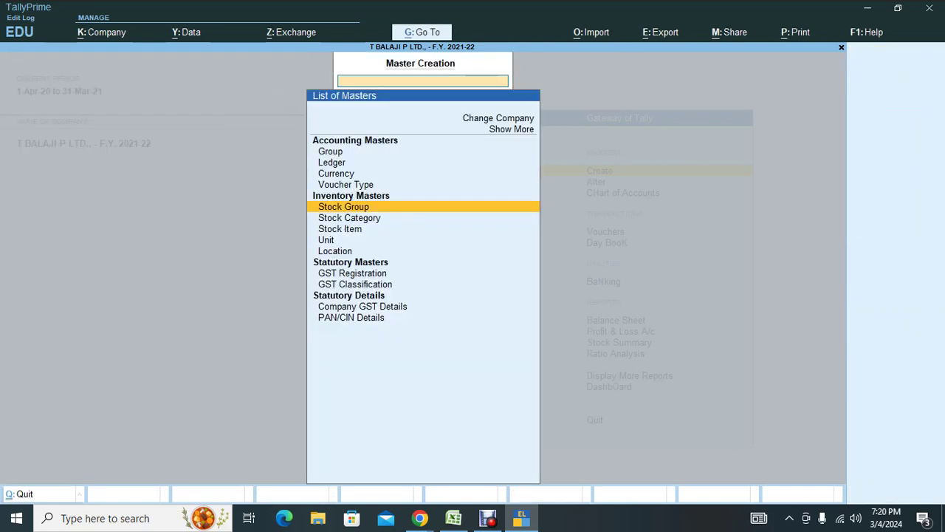
key("Down")
key("Return")
Review the PDF's Soap stock table with Pears and Rexona godown quantities and rates.
key("alt+Tab")
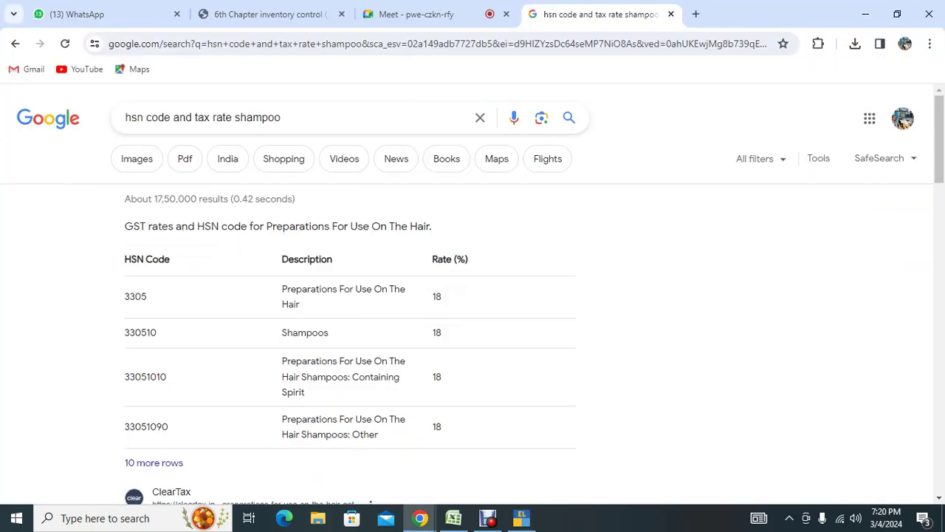
left_click(266, 14)
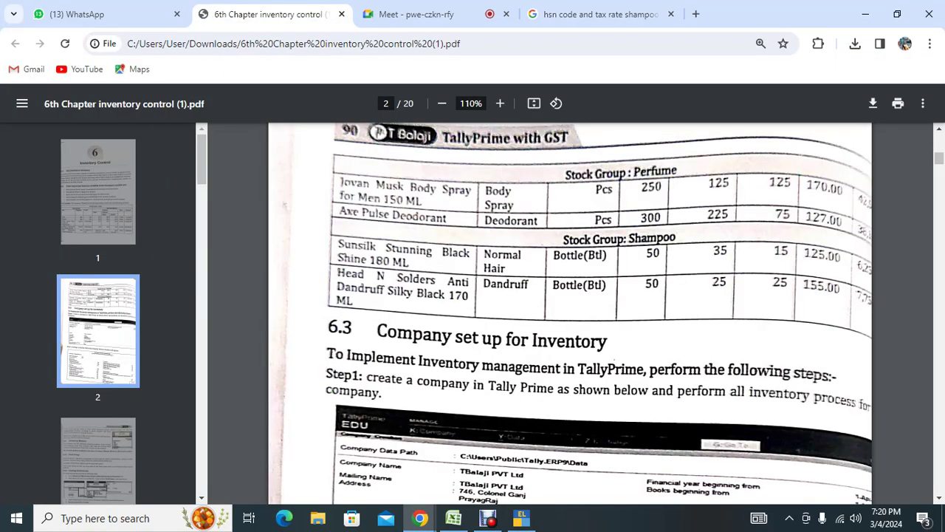
scroll(570, 313, "up", 6)
scroll(570, 314, "down", 1)
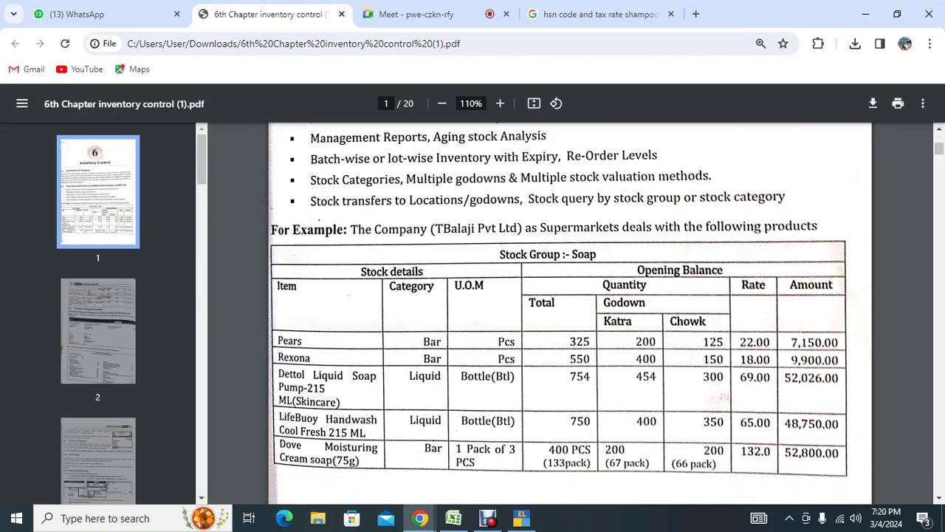
scroll(570, 314, "down", 5)
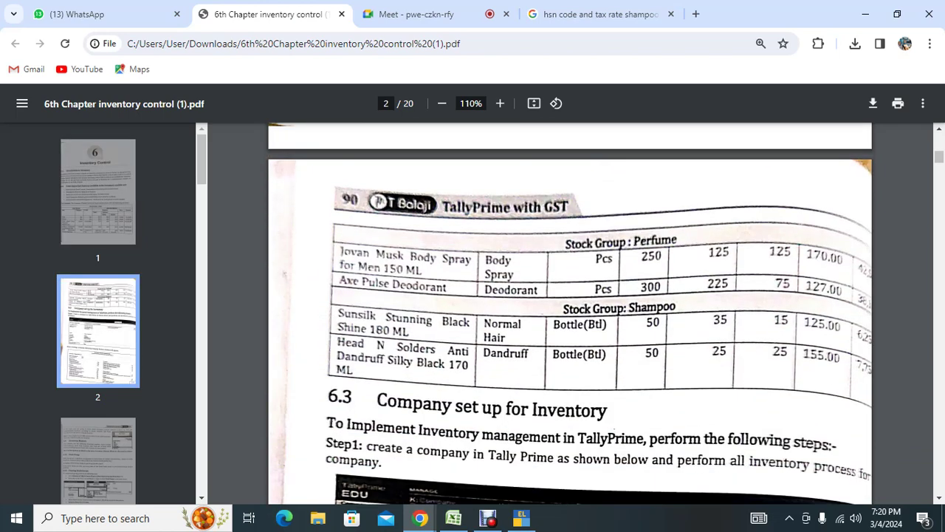
scroll(570, 313, "up", 5)
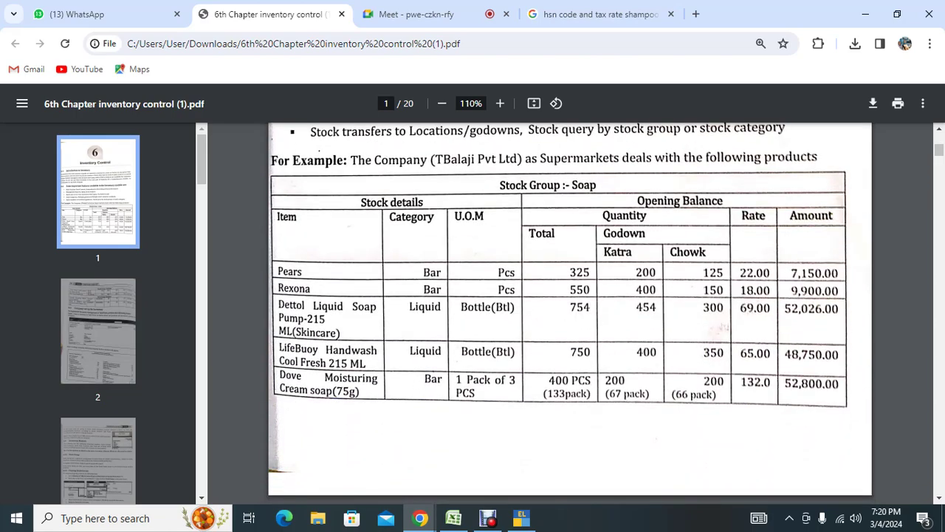
key("alt+Tab")
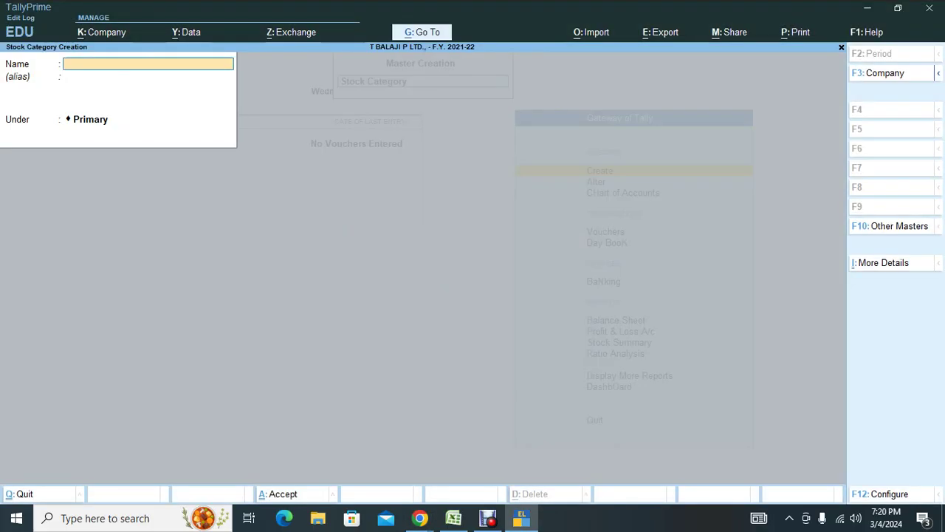
Leave Stock Category Creation and open Chart of Accounts with inactive masters shown.
key("Escape")
key("Escape")
key("Escape")
key("Down")
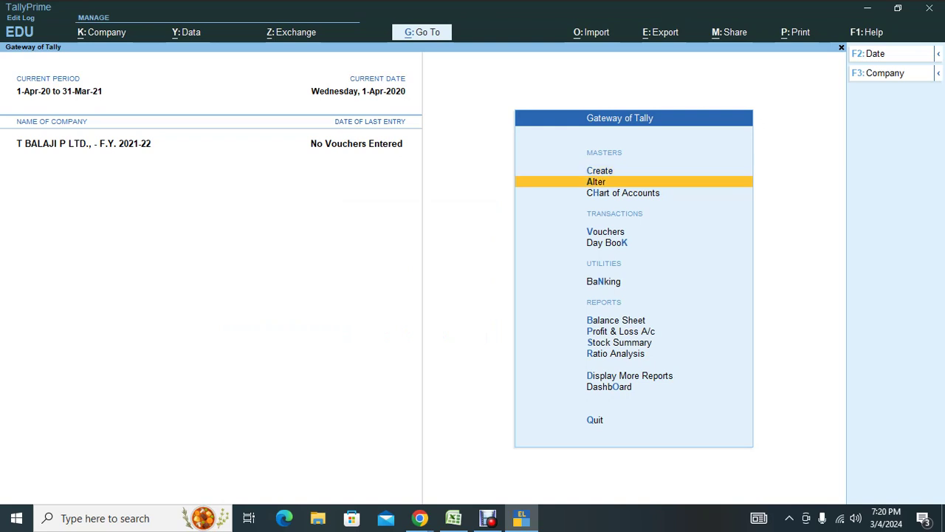
key("Down")
key("Return")
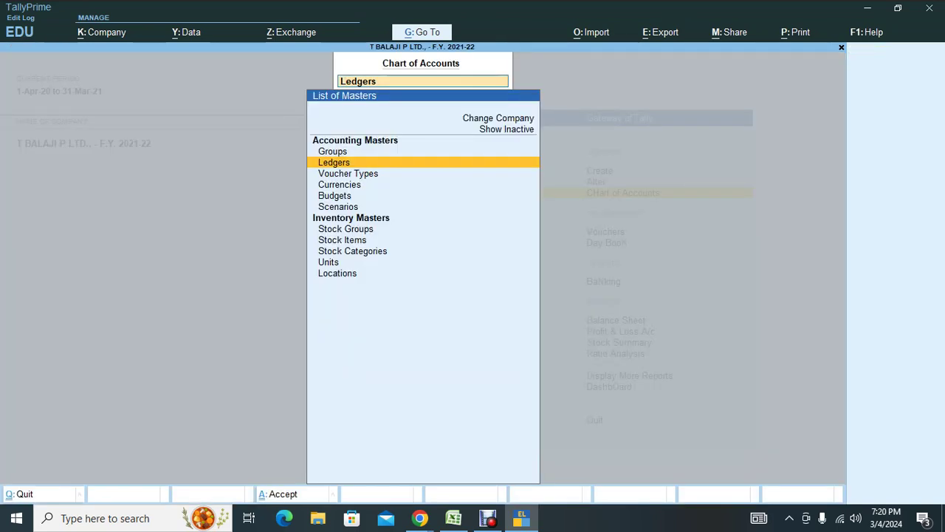
key("Down")
key("Down")
key("Down")
key("Down")
key("Down")
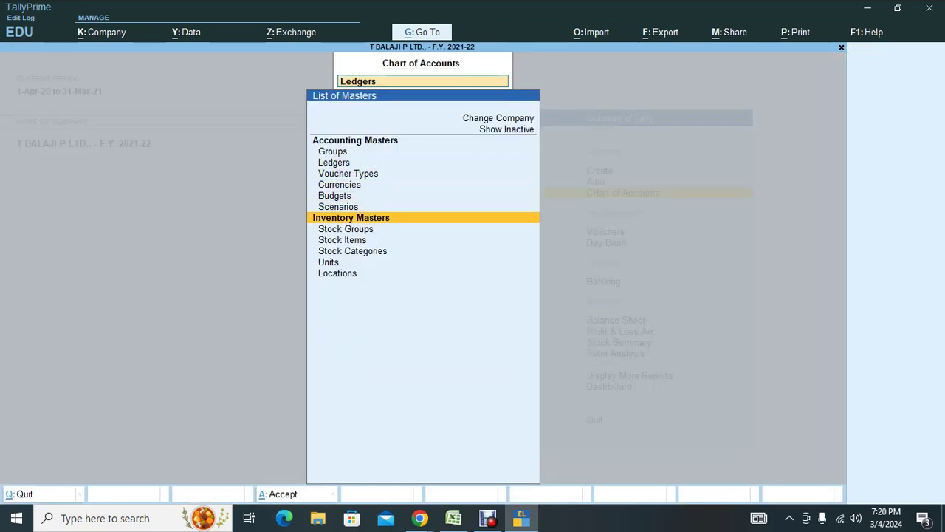
key("Up")
key("Up")
key("Up")
key("Up")
key("Up")
key("Up")
key("Up")
key("Up")
key("Return")
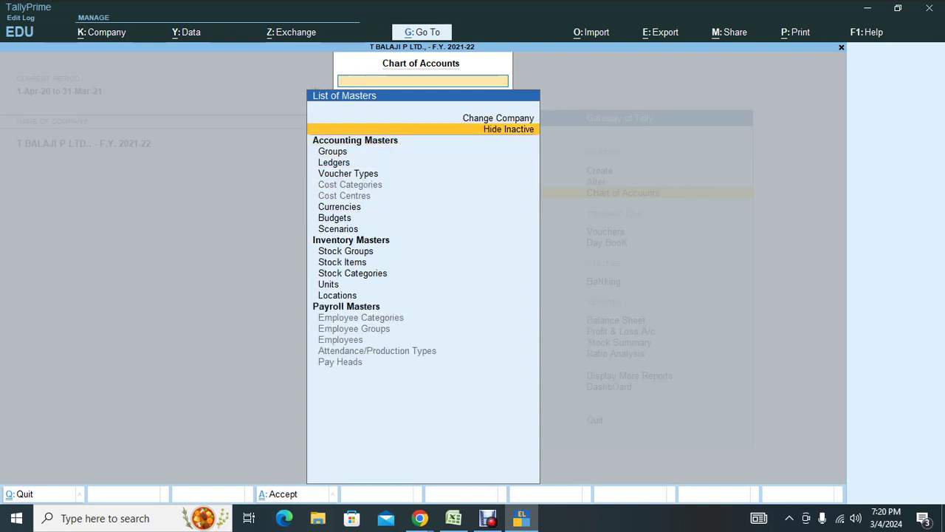
key("Down")
key("Down")
key("Down")
key("Down")
key("Down")
key("Down")
key("Down")
key("Down")
key("Down")
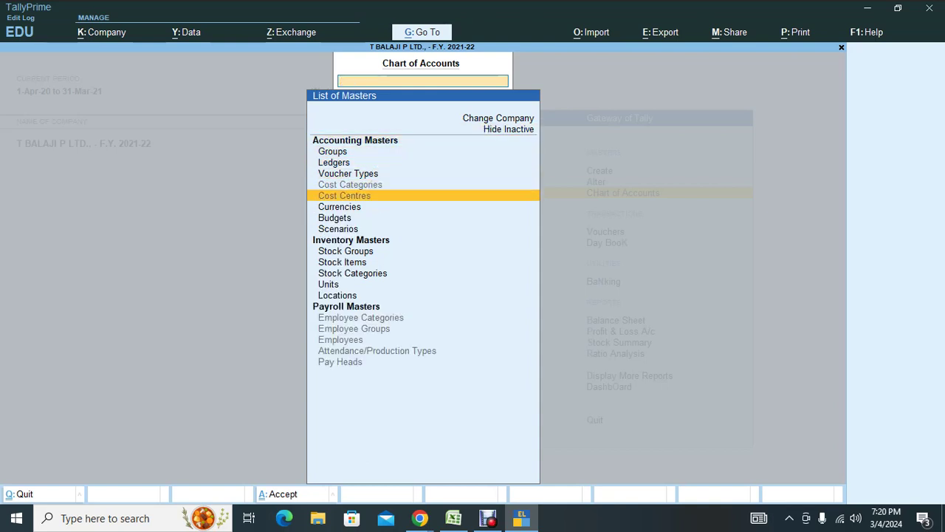
key("Up")
key("Up")
key("Up")
key("Up")
key("Up")
key("Up")
key("Up")
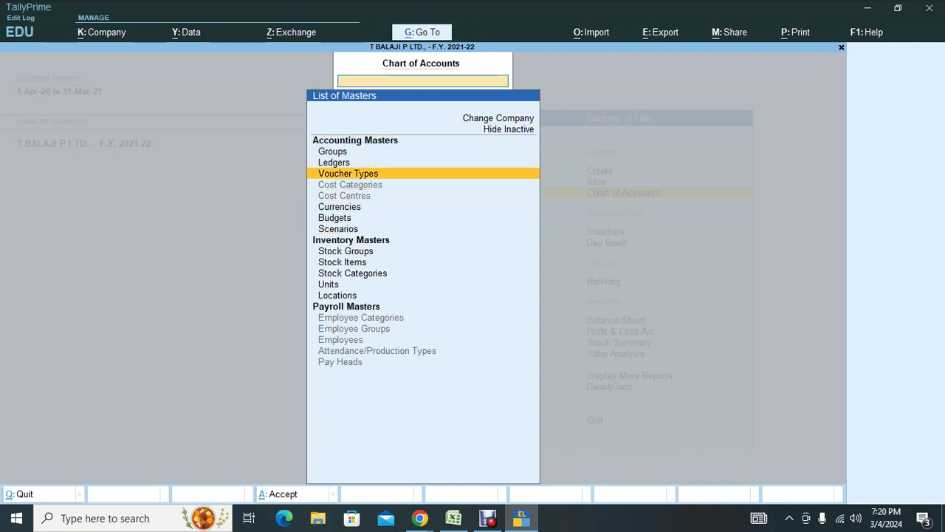
key("Down")
key("Down")
key("Down")
key("Down")
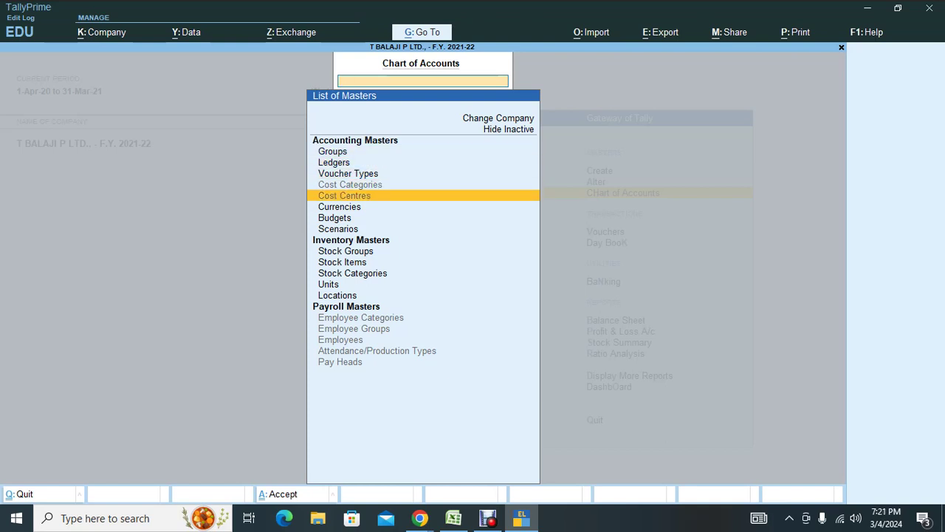
Open the Primary Cost Category under Cost Centres and enable the Cost Centres feature.
key("Return")
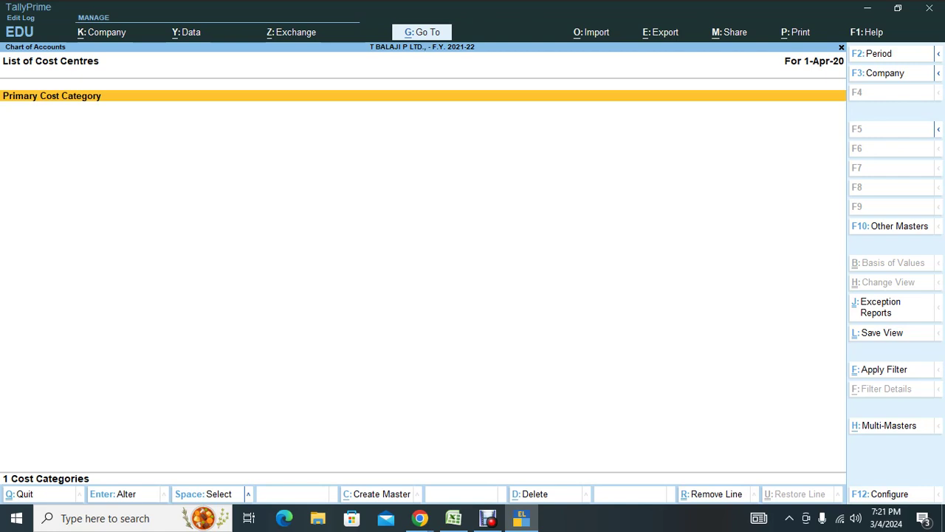
key("Return")
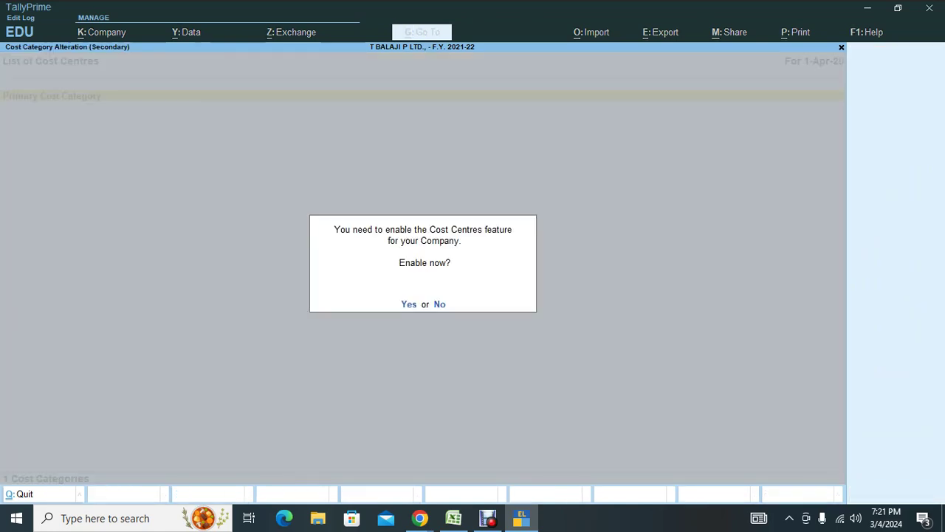
key("y")
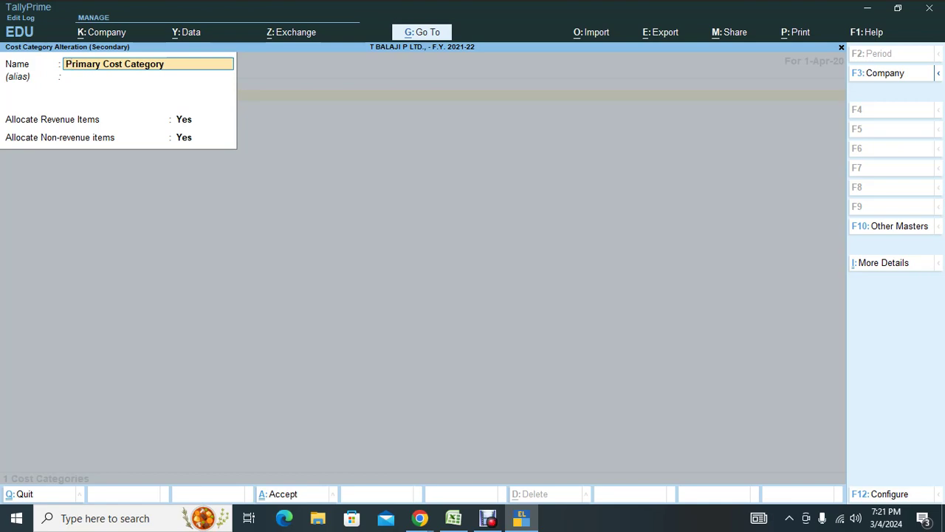
key("Escape")
key("Escape")
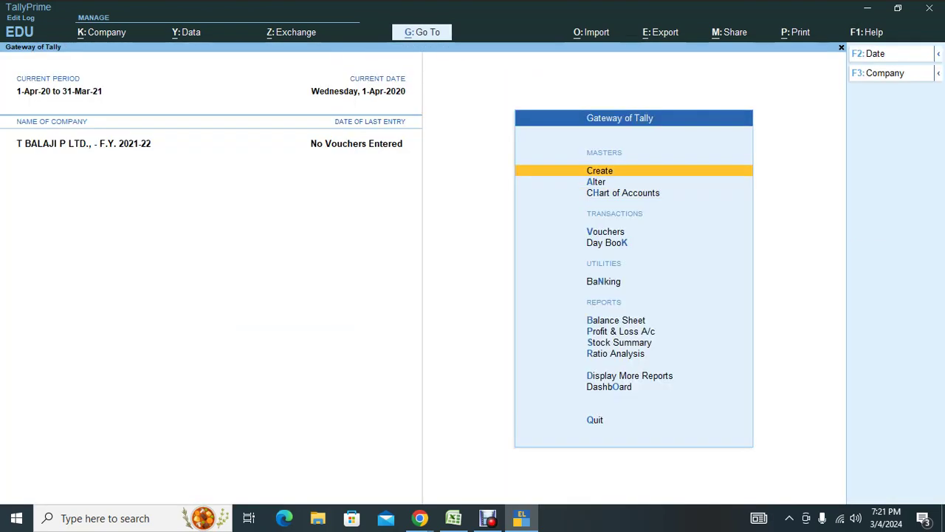
key("alt+Tab")
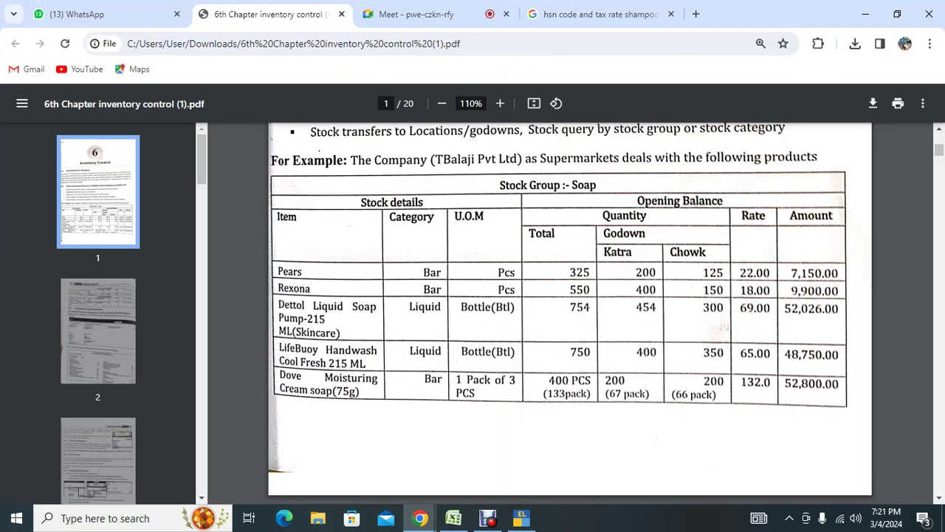
key("alt+Tab")
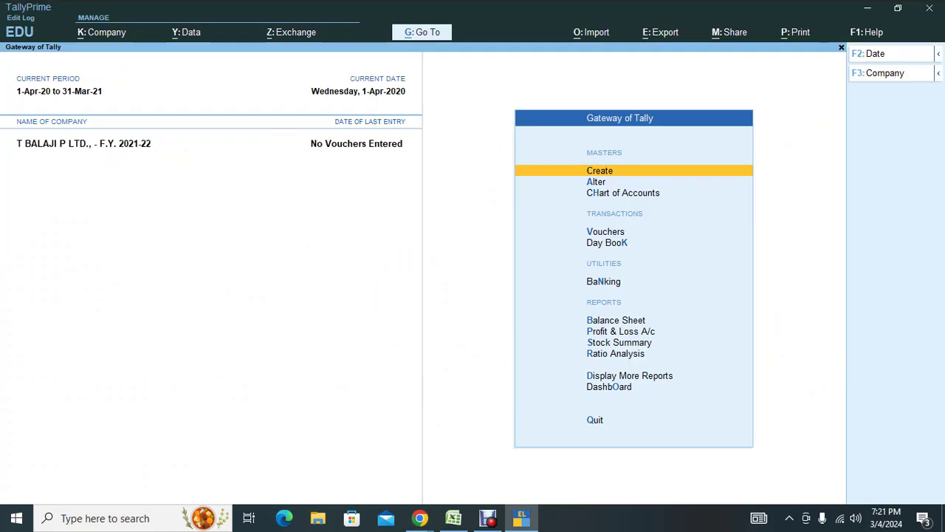
key("Return")
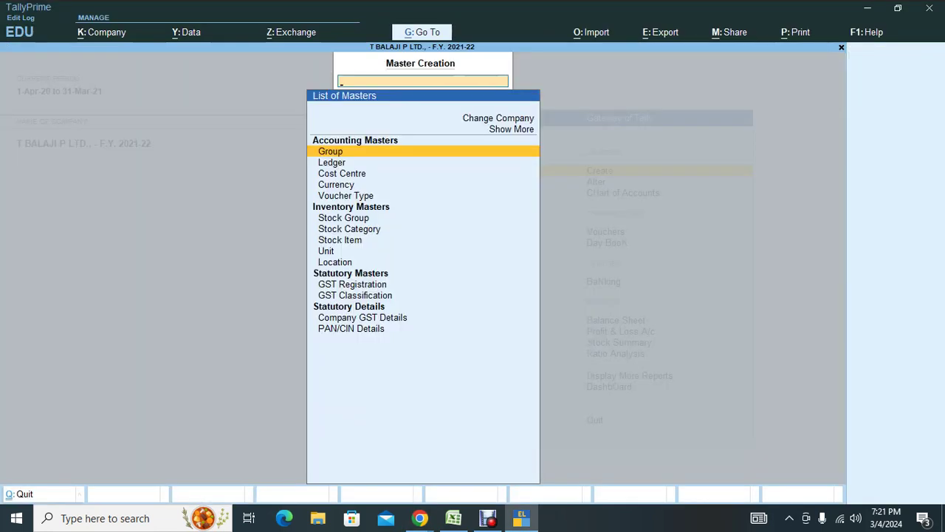
key("Down")
key("Down")
key("Down")
key("Down")
key("Down")
key("Down")
key("Down")
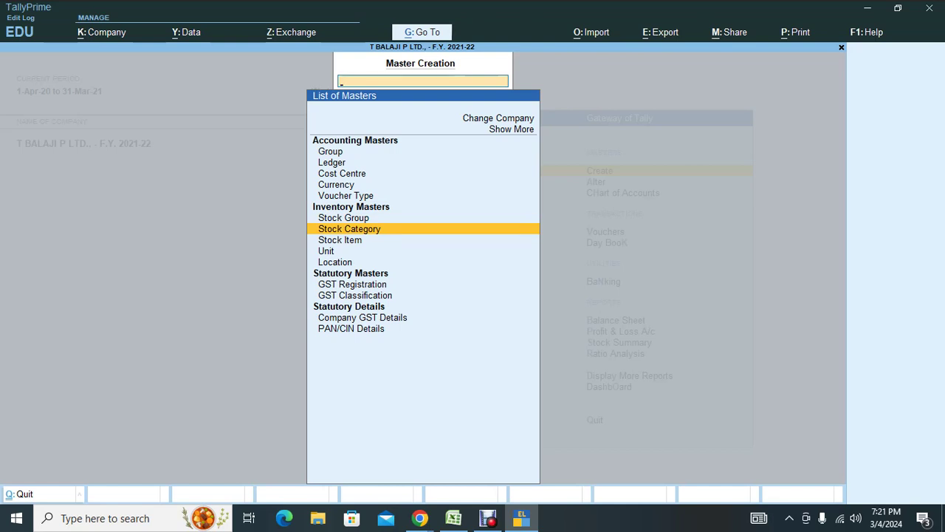
key("Escape")
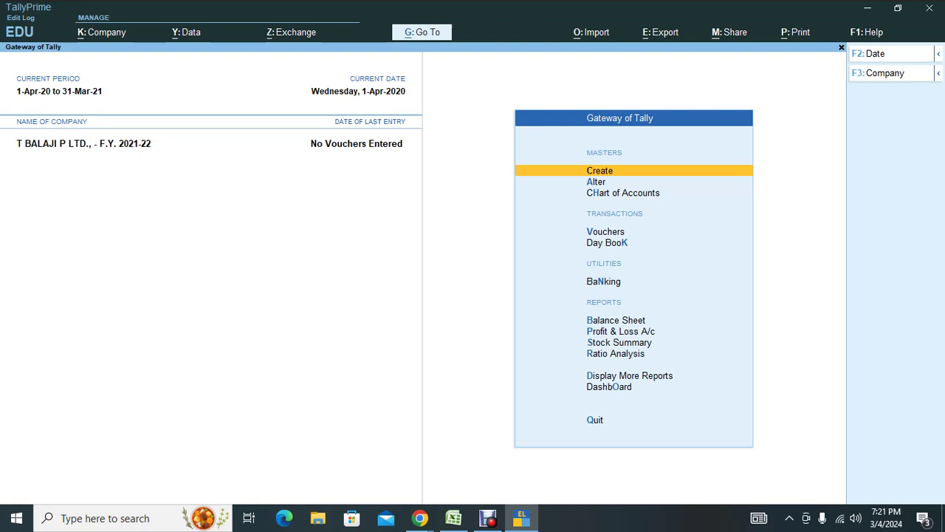
Open Multi Create for Cost Categories from Chart of Accounts and glance at the PDF.
key("h")
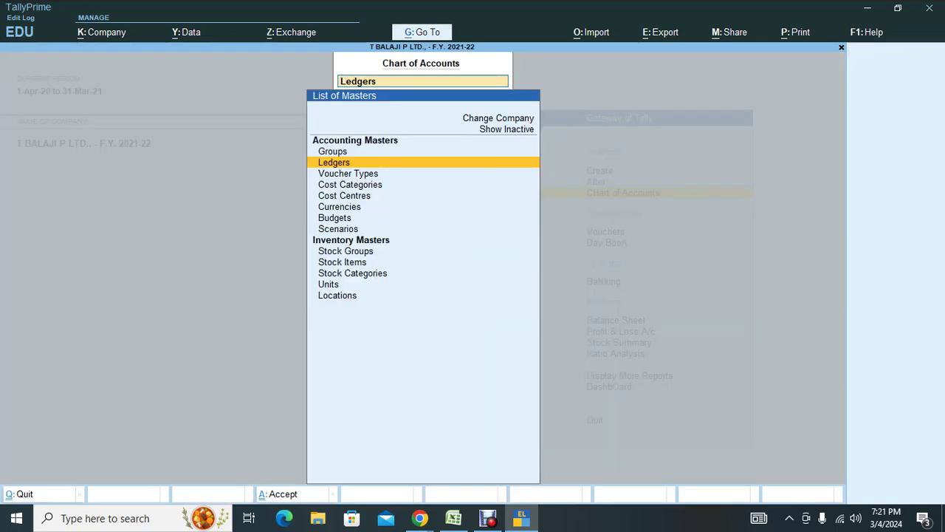
key("BackSpace")
key("BackSpace")
key("BackSpace")
key("BackSpace")
key("BackSpace")
key("BackSpace")
key("BackSpace")
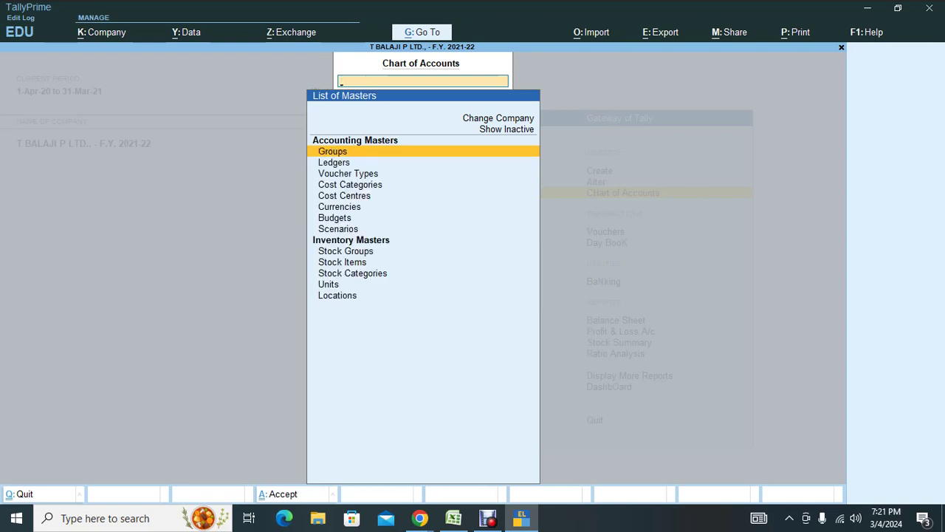
key("Down")
key("Down")
key("Down")
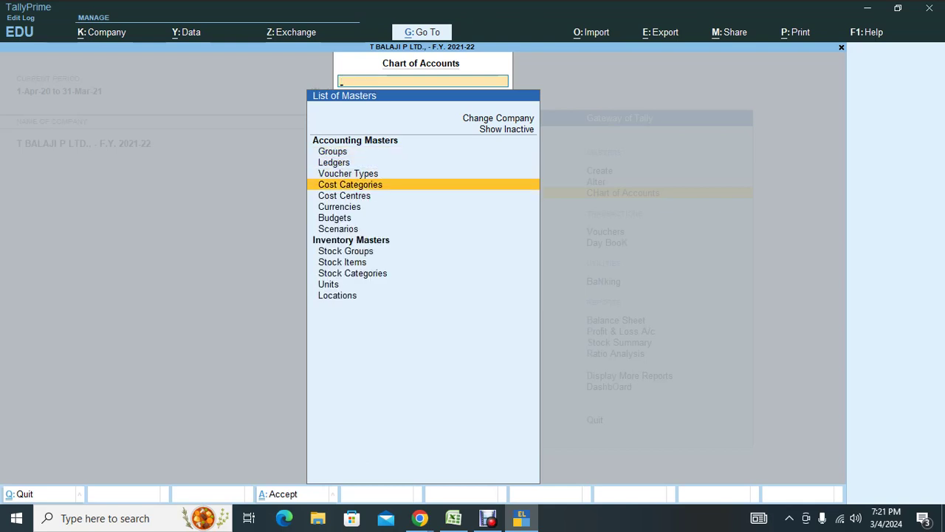
key("Return")
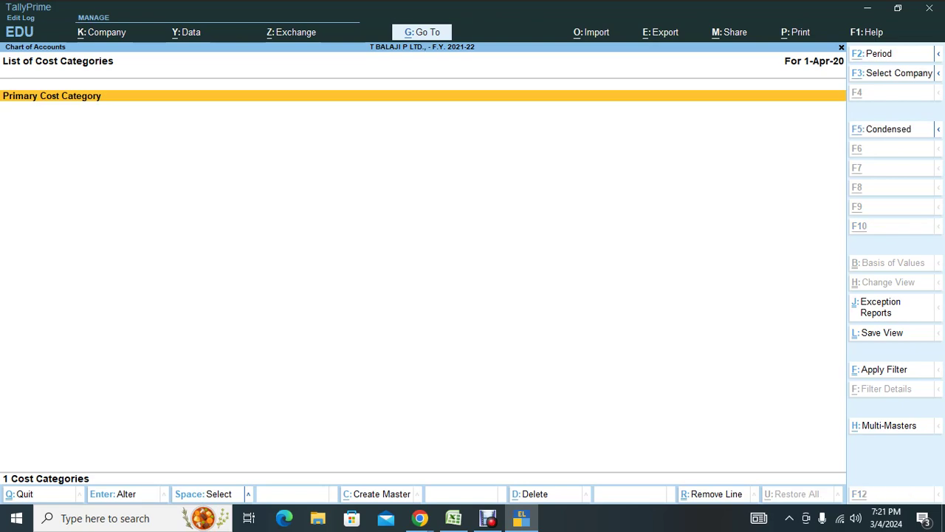
key("alt+h")
key("Return")
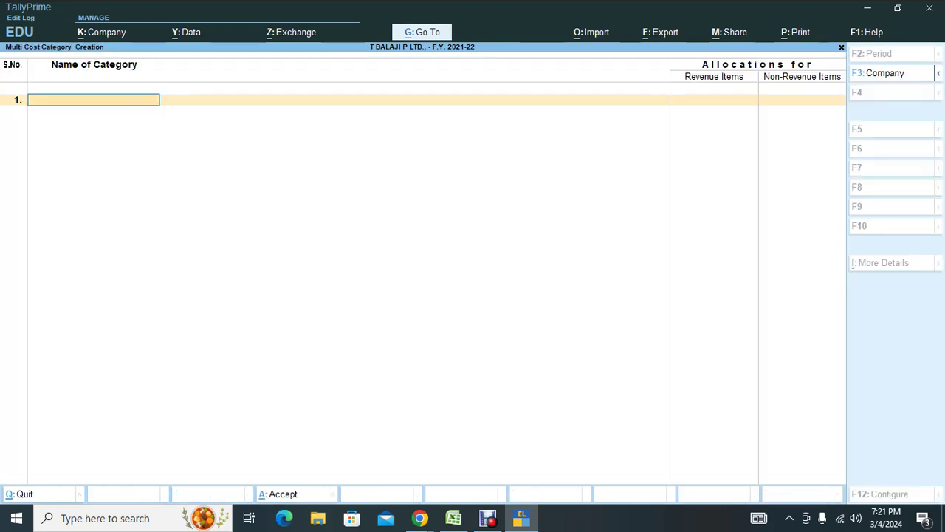
key("alt+Tab")
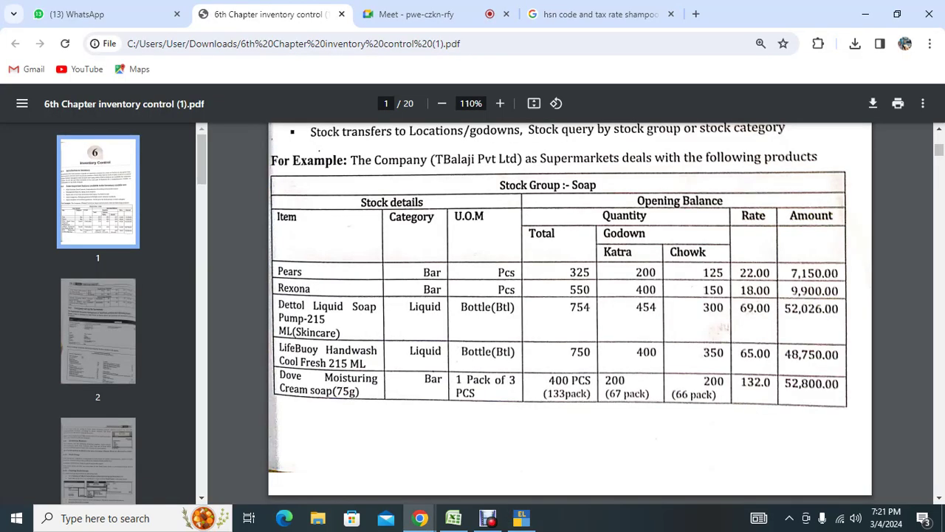
key("alt+Tab")
Reopen the Multi Cost Category Creation form and bring up the Soap stock PDF.
key("Escape")
key("Escape")
key("Escape")
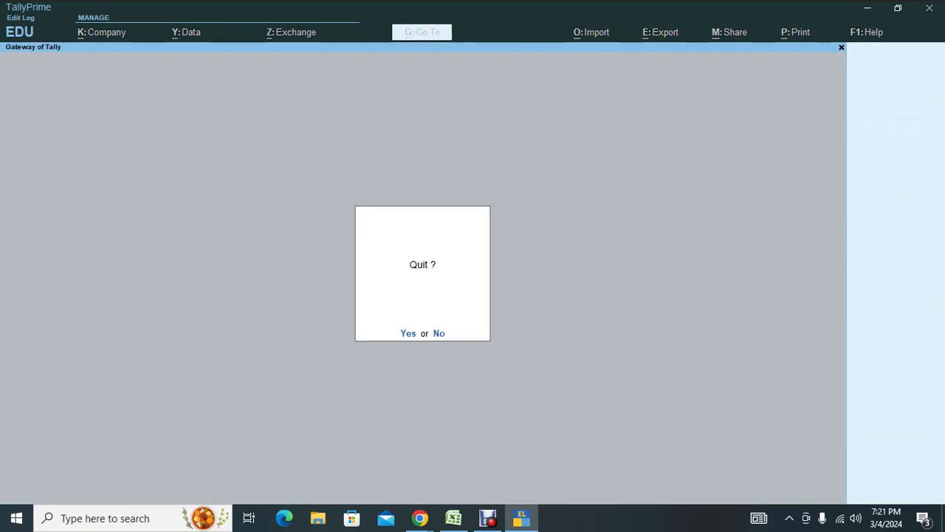
key("Escape")
key("Down")
key("Down")
key("Return")
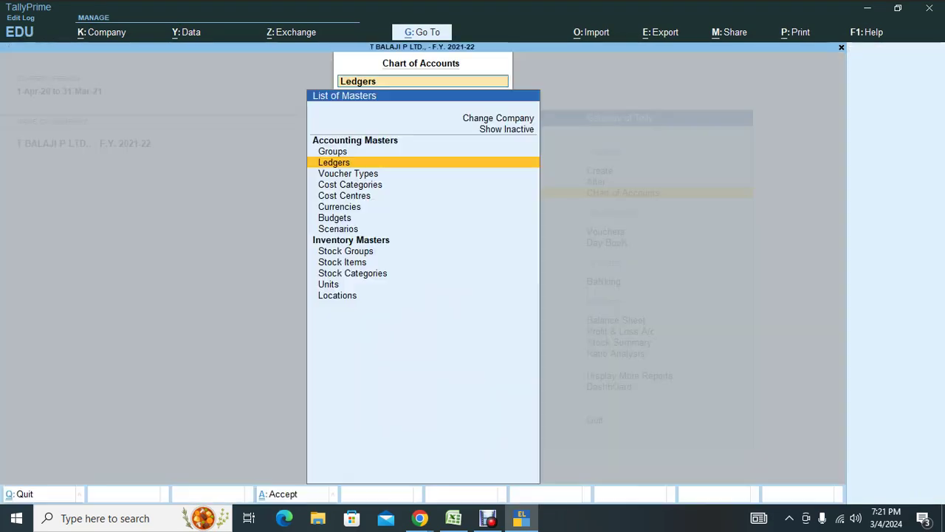
key("Down")
key("Down")
key("Down")
key("Down")
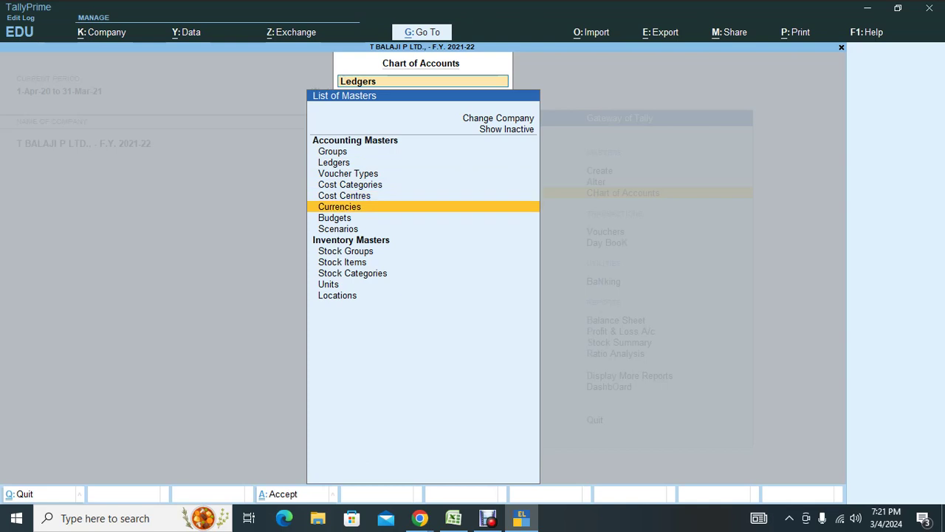
key("Up")
key("Up")
key("Return")
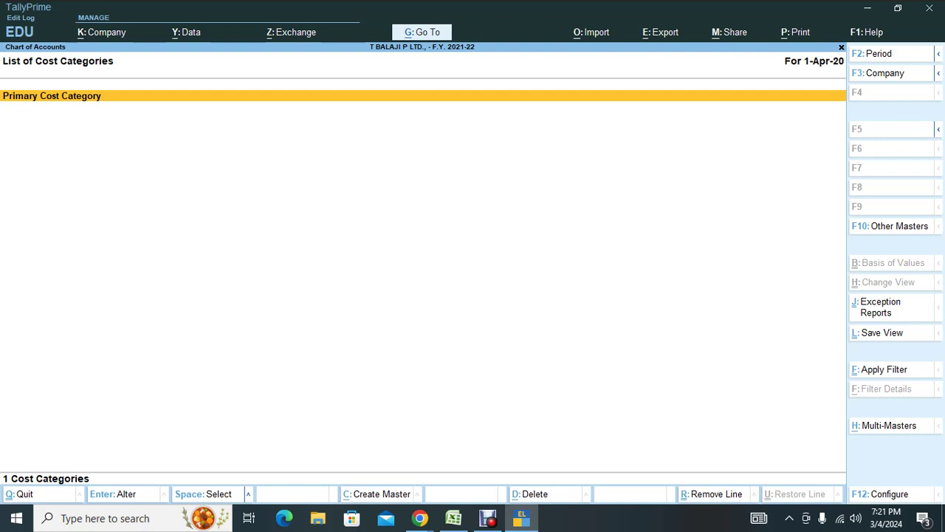
key("alt")
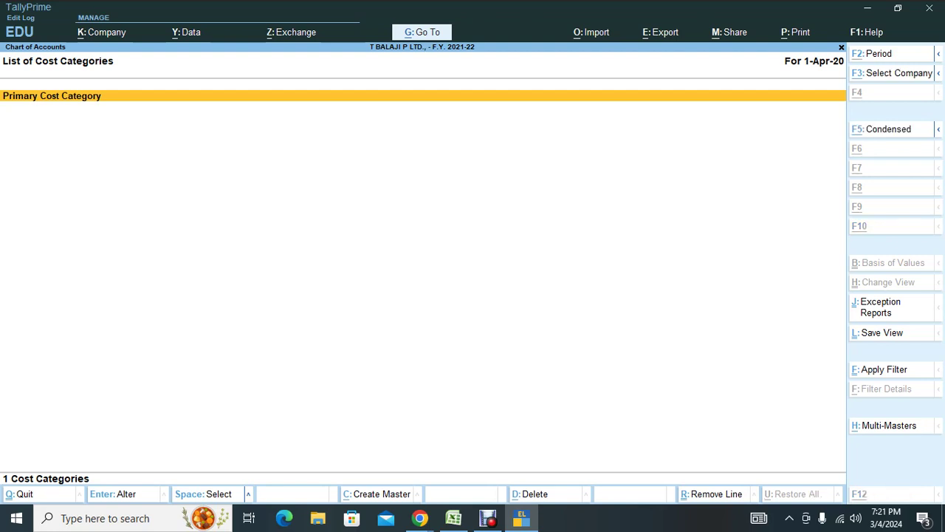
key("alt+h")
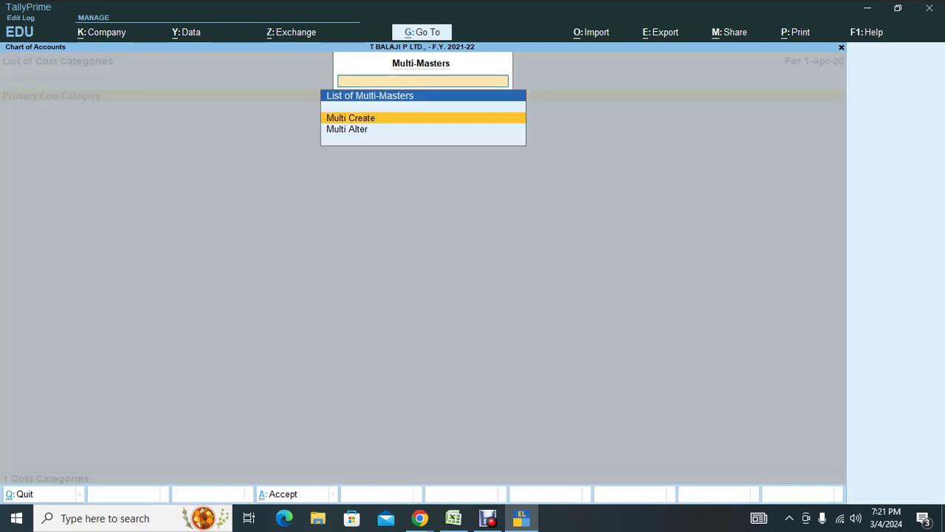
key("Return")
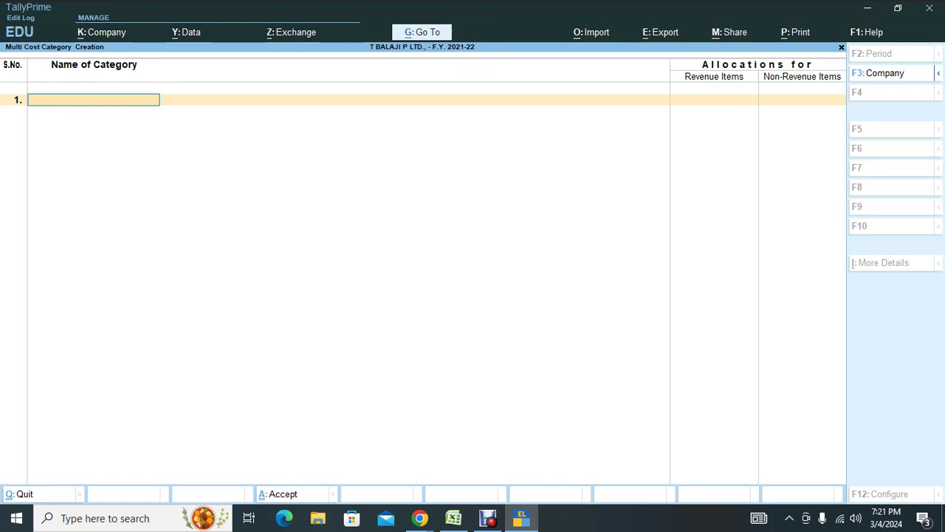
key("alt+Tab")
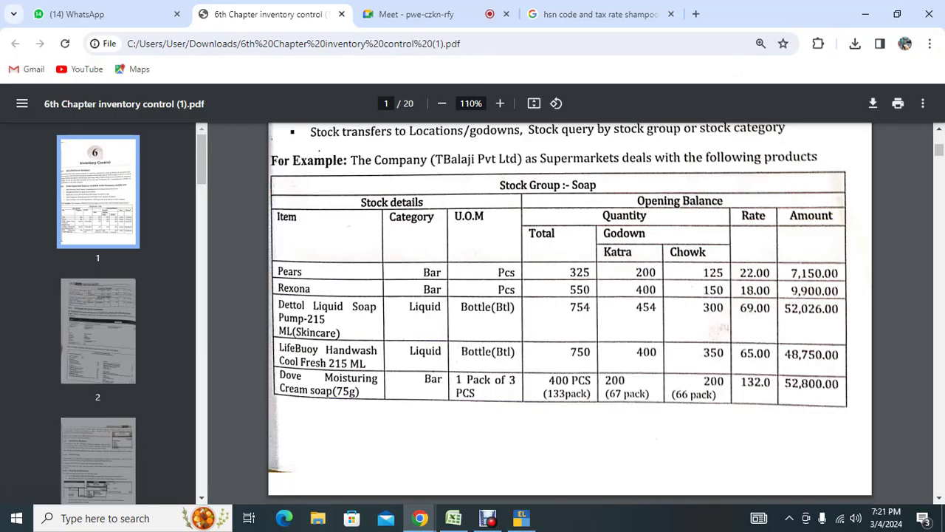
Read the RKM Tally 96th Batch and direct chats in WhatsApp, then return to TallyPrime.
left_click(416, 14)
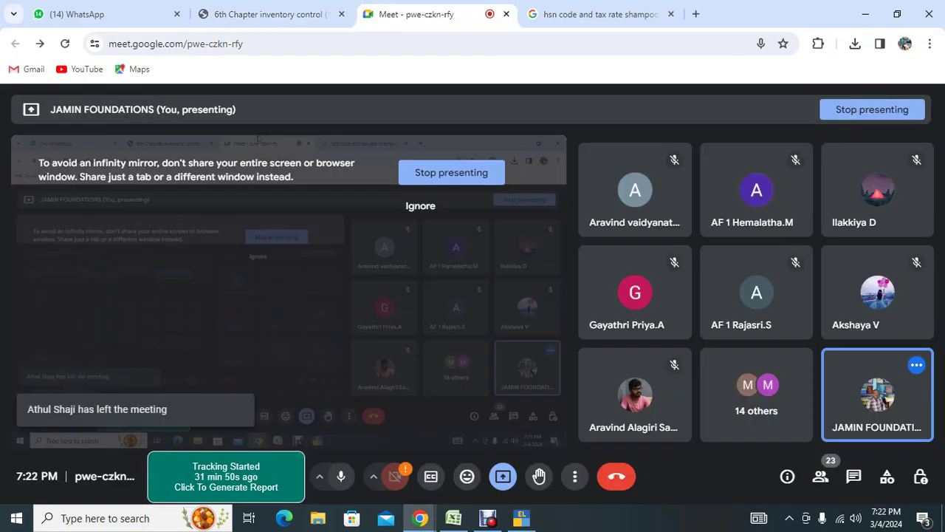
left_click(110, 14)
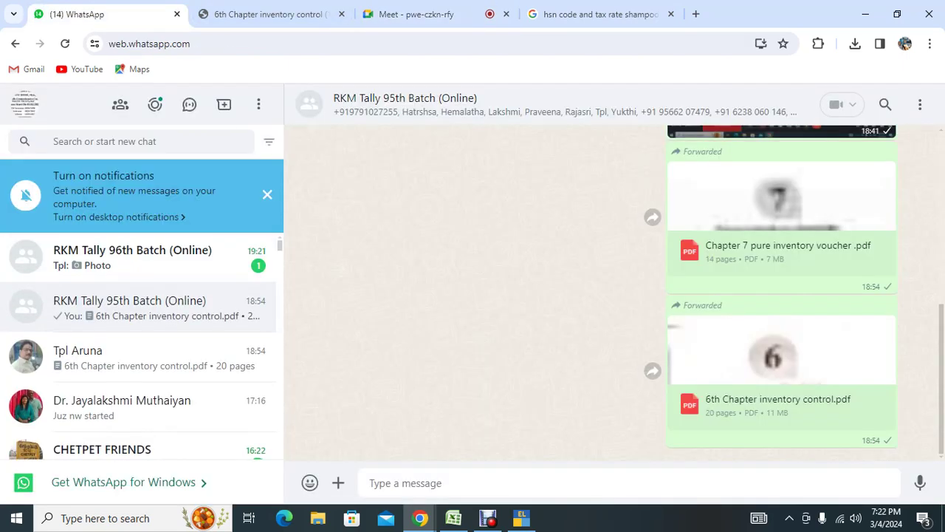
left_click(133, 257)
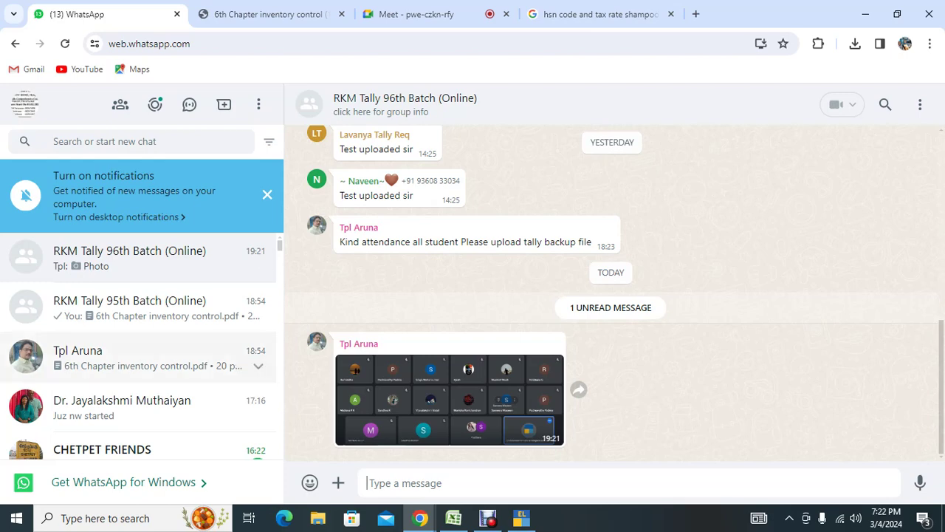
left_click(133, 357)
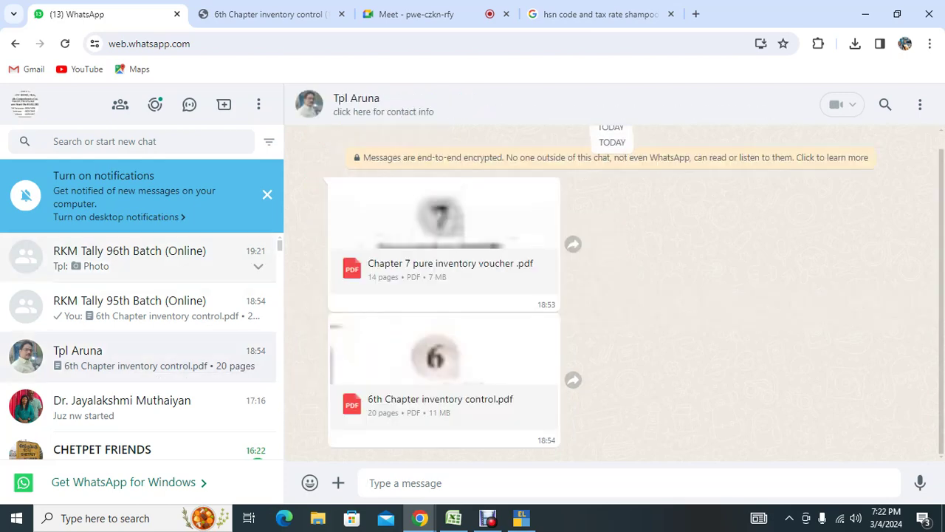
left_click(133, 258)
left_click(428, 14)
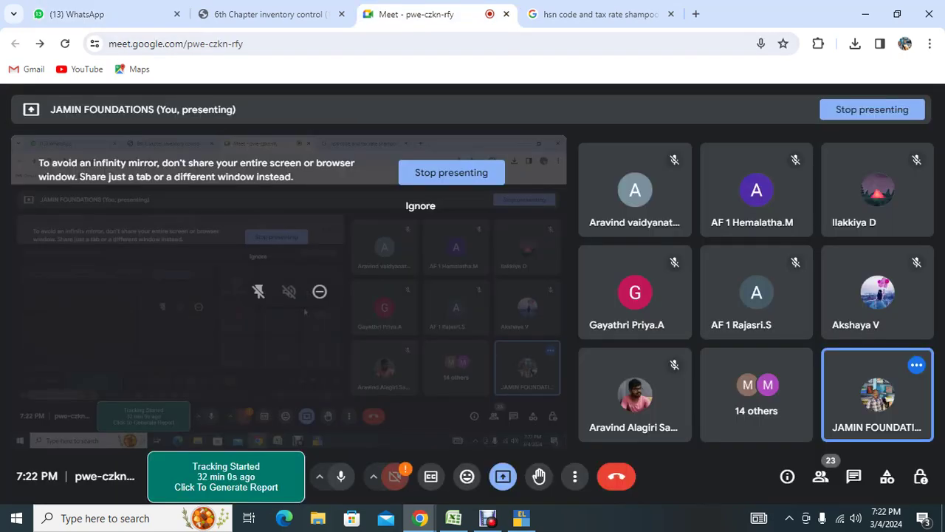
key("alt+Tab")
key("alt+Tab")
key("alt+Tab")
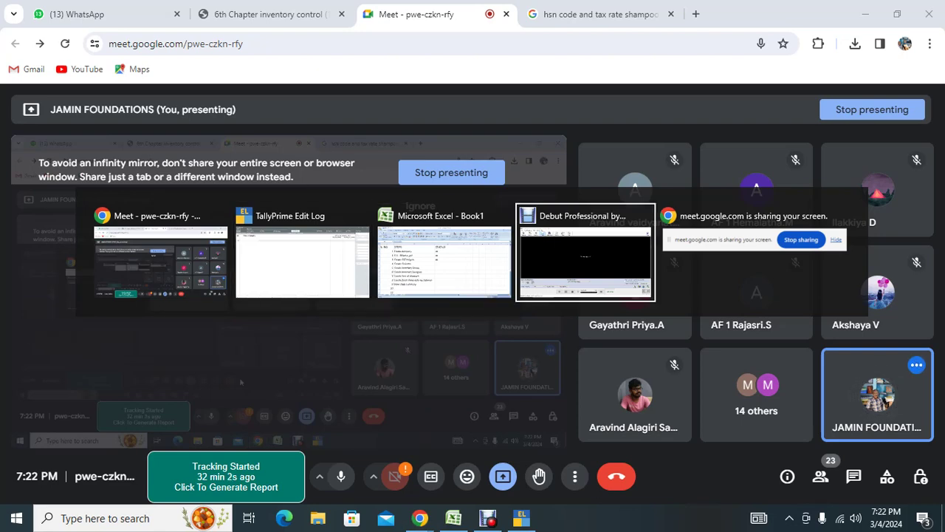
key("alt+Tab")
key("alt+Tab")
key("alt+Tab")
key("Escape")
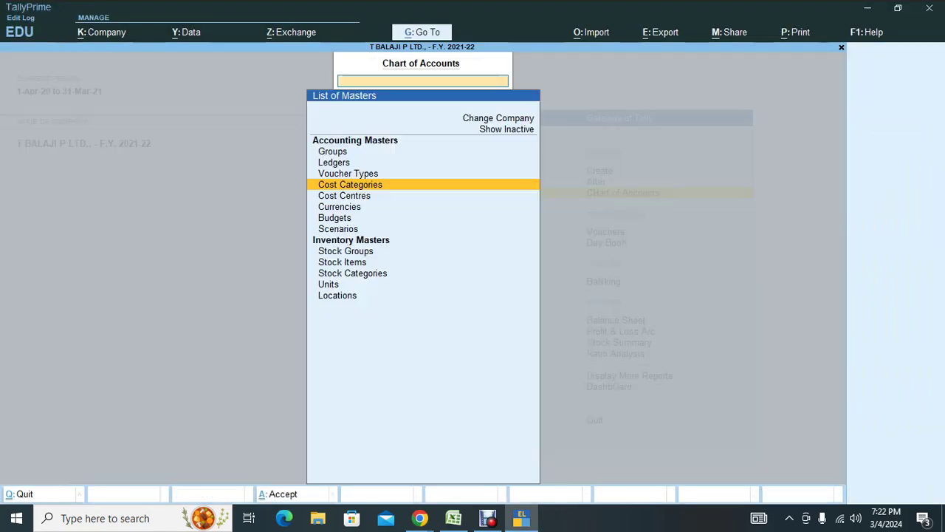
Open a blank Stock Category Creation form, then view the WhatsApp group chat.
key("Escape")
key("Up")
key("Up")
key("Down")
key("Up")
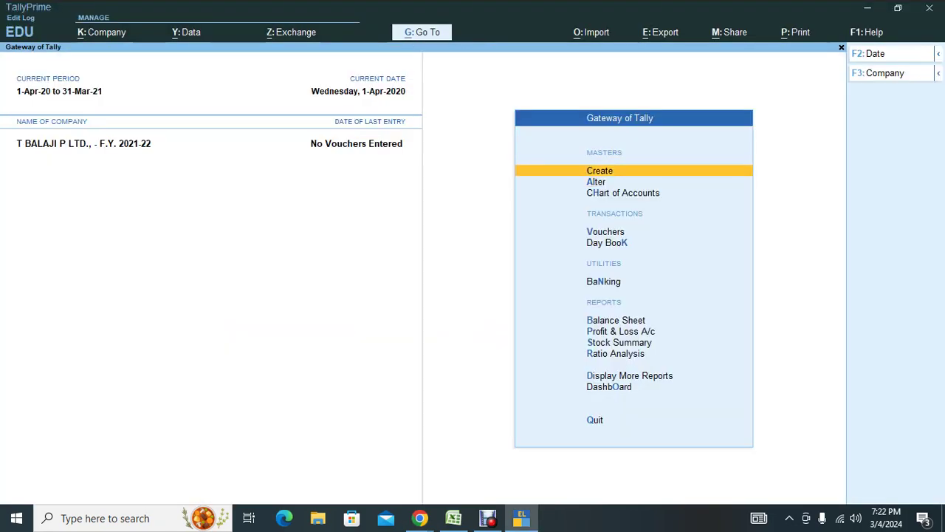
key("Return")
key("Down")
key("Down")
key("Down")
key("Down")
key("Down")
key("Down")
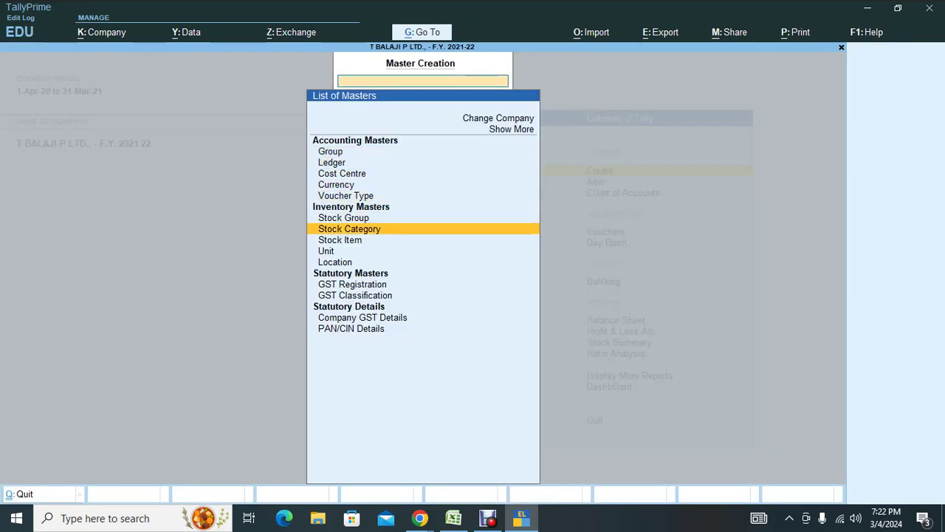
key("Down")
key("Up")
key("Return")
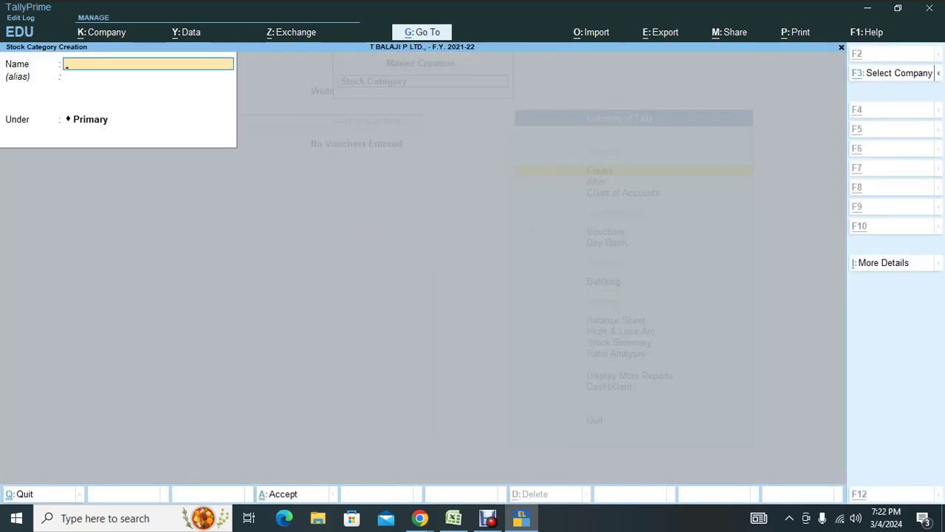
key("alt+Tab")
left_click(88, 14)
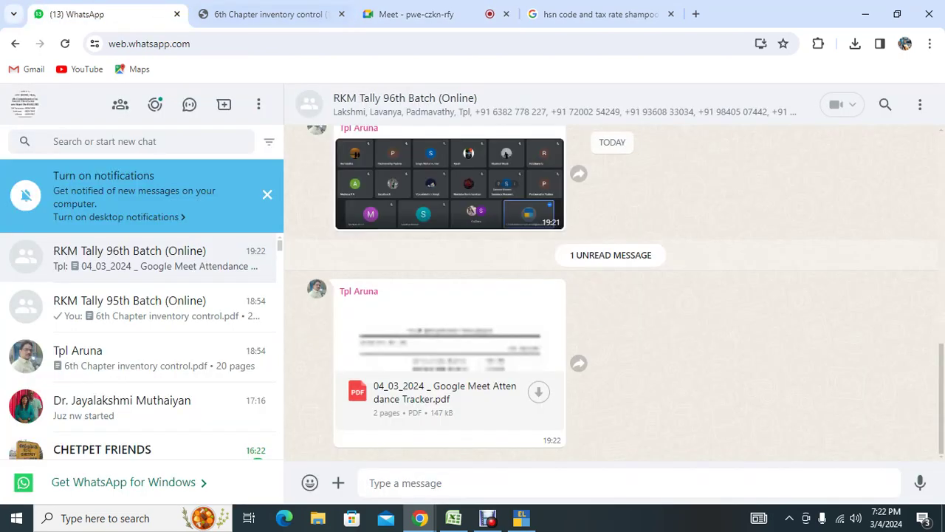
Glance at Google Meet and TallyPrime, then return to the PDF's Soap stock table.
left_click(417, 14)
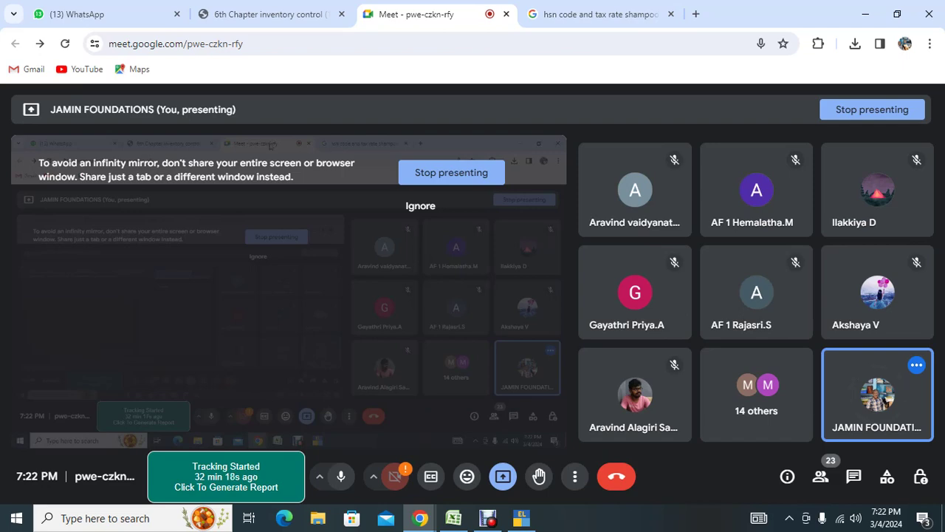
left_click(521, 517)
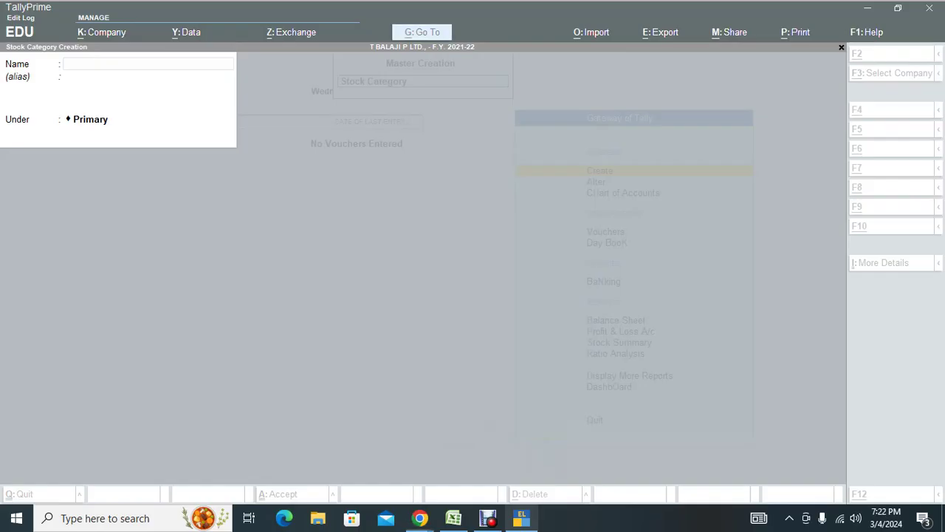
key("alt+Tab")
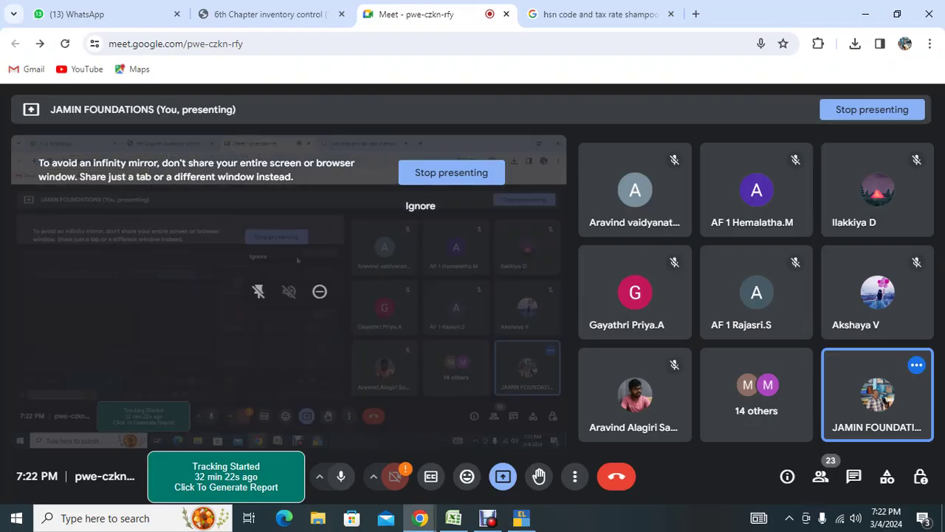
left_click(269, 14)
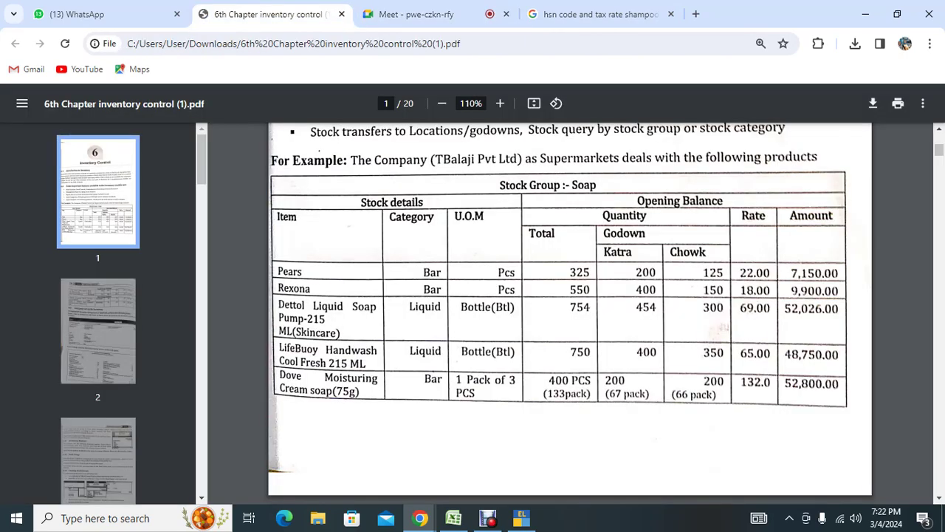
Create stock categories Bar and Liquid under Primary.
key("alt+Tab")
type("Bar")
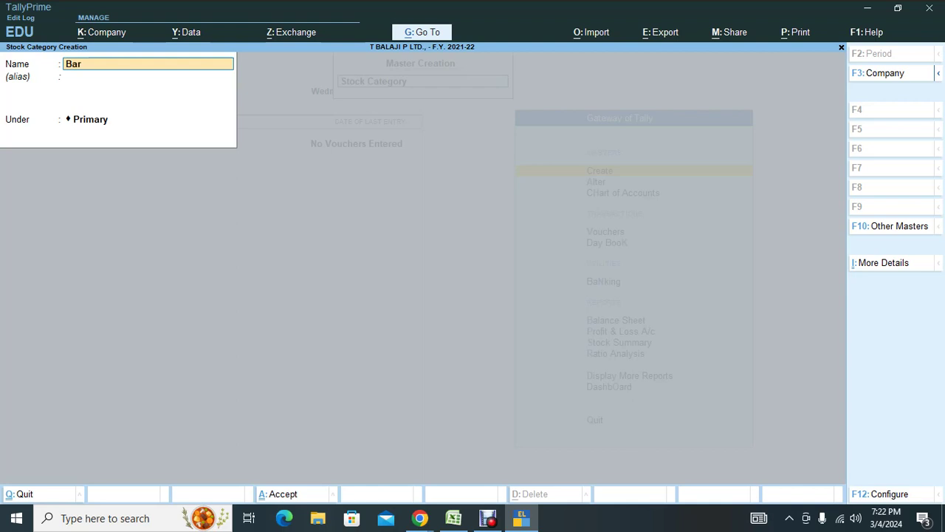
key("Return")
key("Return")
key("Return")
key("Return")
type("Liquid")
key("Return")
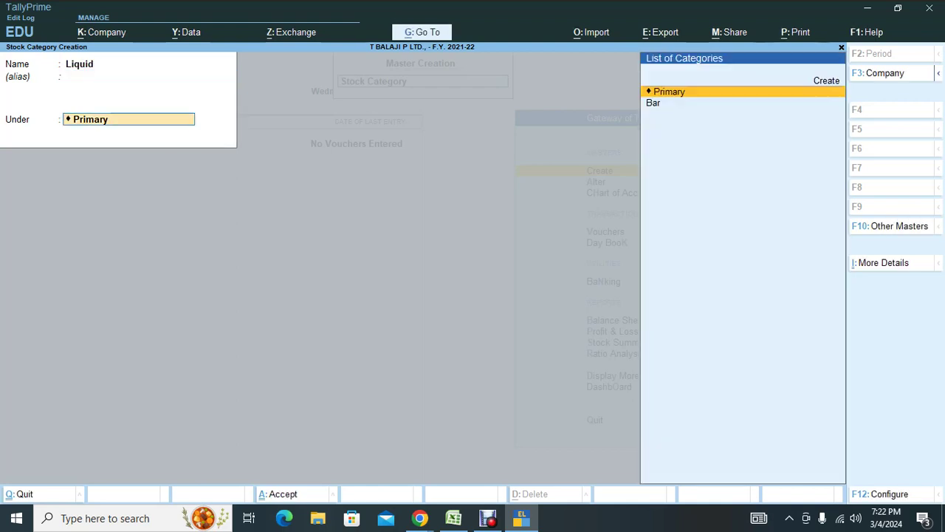
key("Return")
key("Return")
key("alt+Tab")
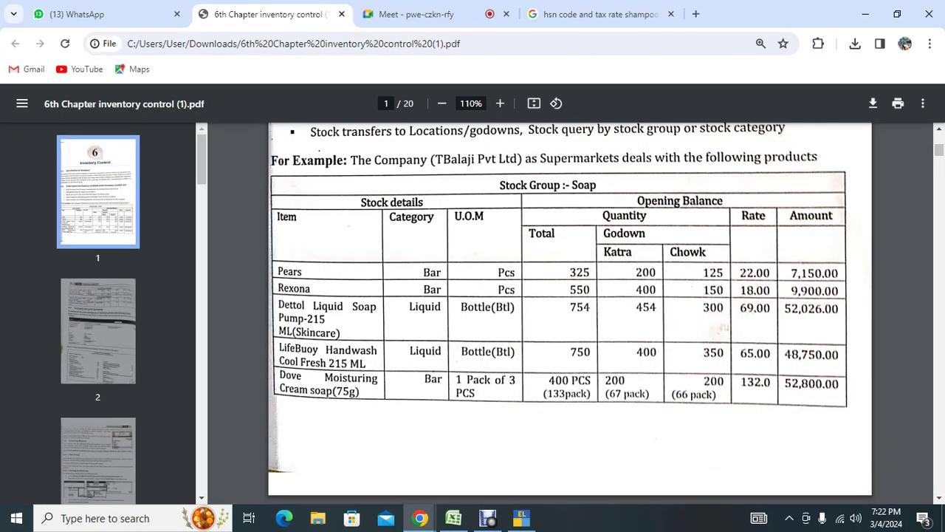
Create the Body Spray and Deodarant stock categories, checking names against the reference PDF.
scroll(570, 311, "down", 5)
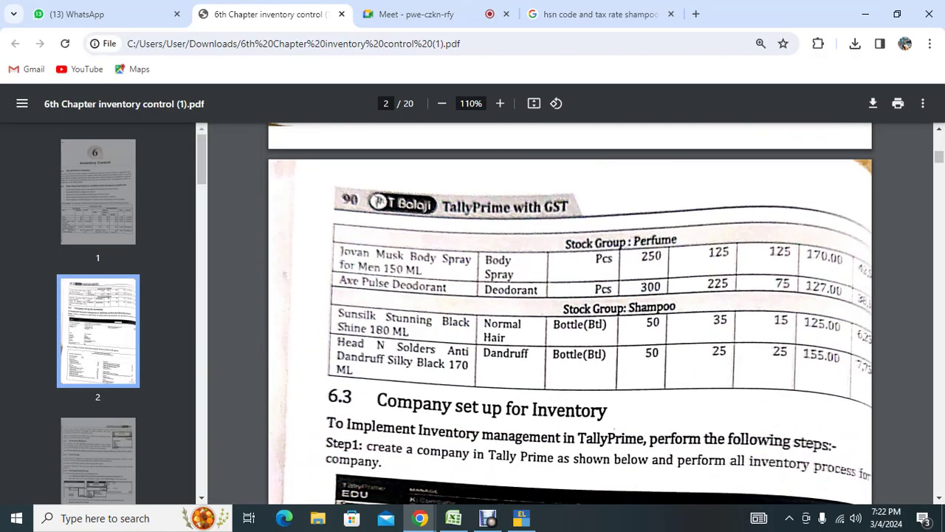
key("alt+Tab")
type("Bo")
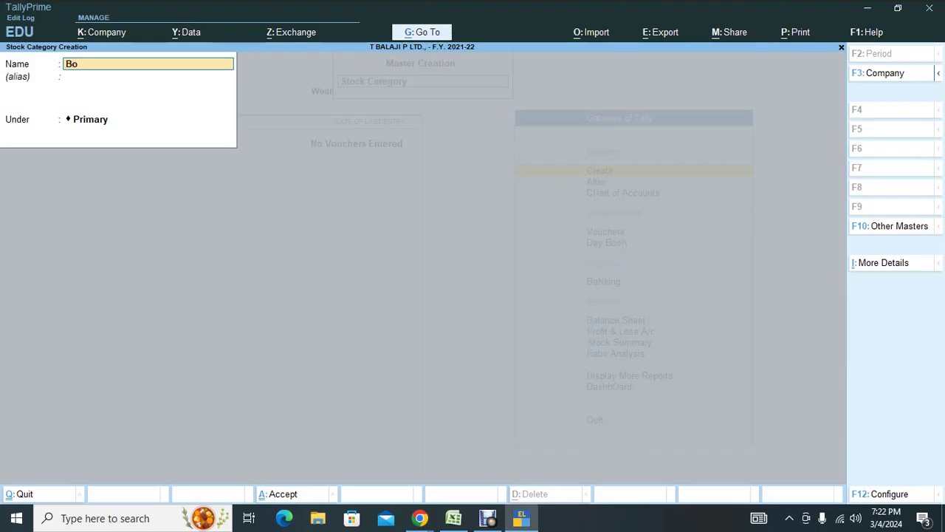
type("dy Spray")
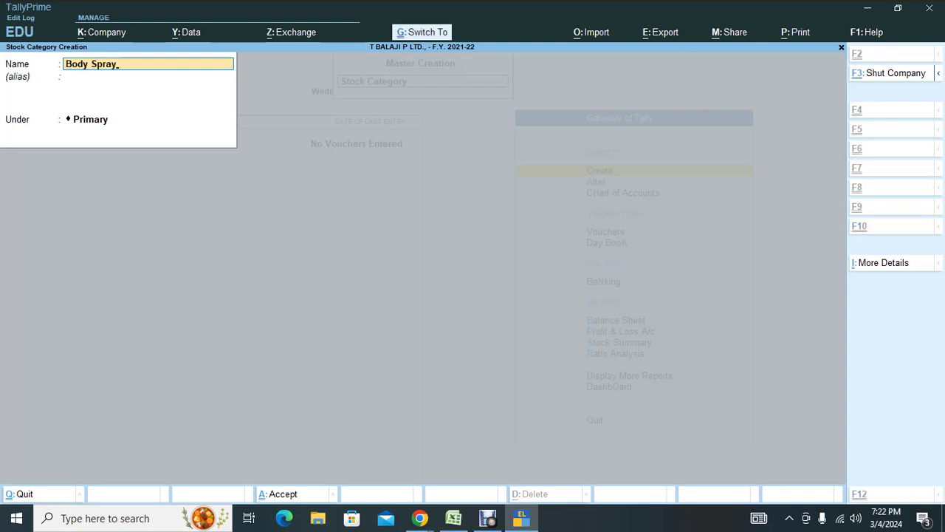
key("ctrl+a")
type("Deodara")
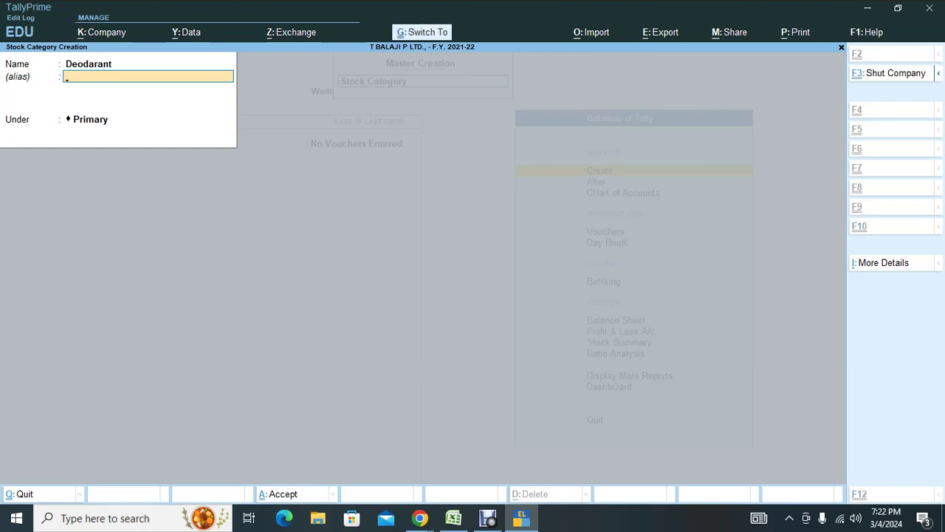
key("alt+Tab")
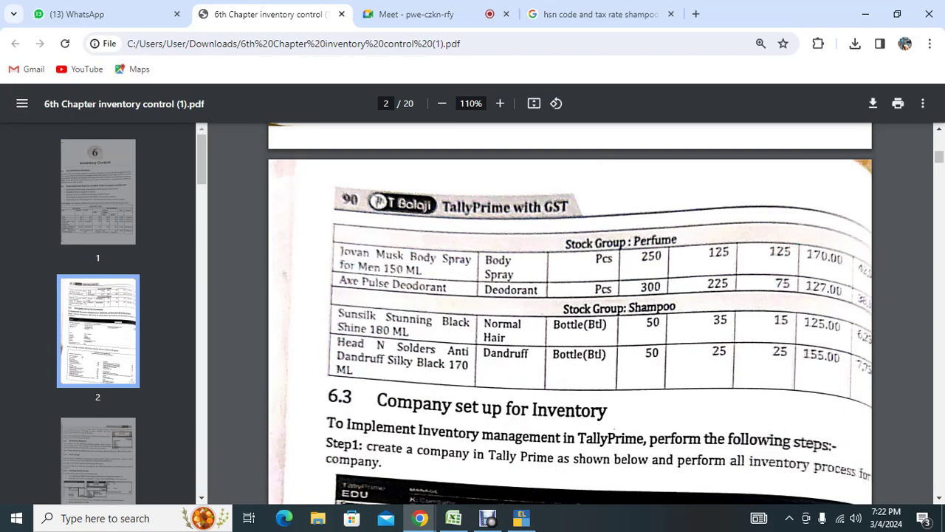
scroll(570, 314, "down", 3)
key("alt+Tab")
Create Normal Hair and Dandrtuff categories under Primary, then quit category creation.
type("N")
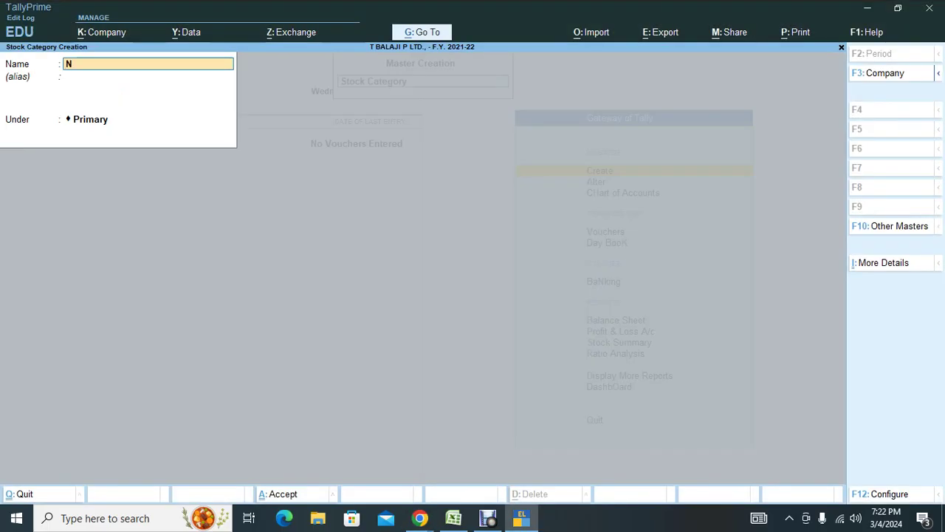
type("ormal Jhaor")
key("BackSpace")
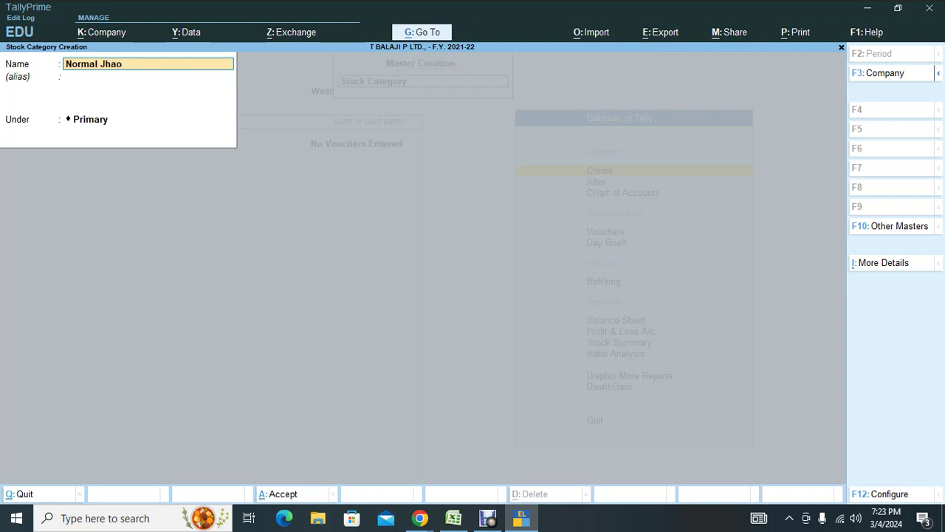
key("BackSpace")
key("BackSpace")
key("BackSpace")
key("BackSpace")
key("BackSpace")
type("Hair")
key("Return")
key("Return")
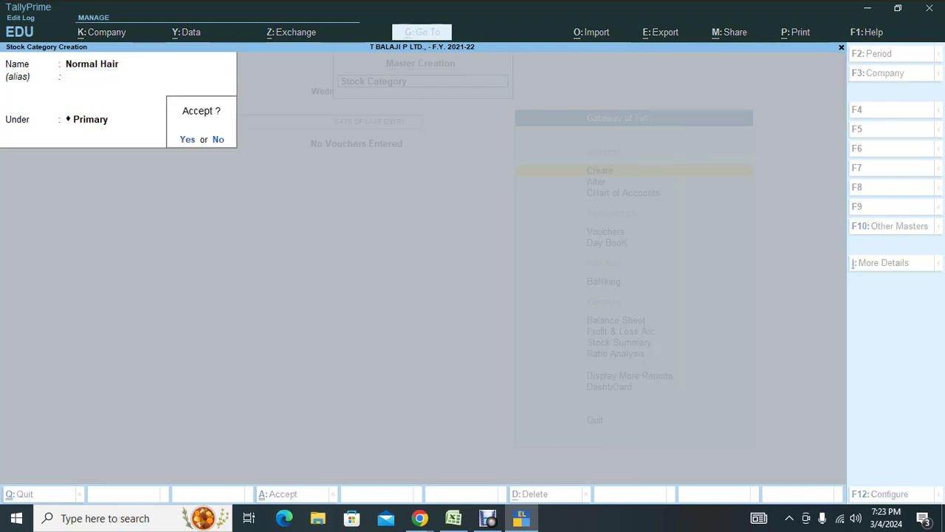
key("Return")
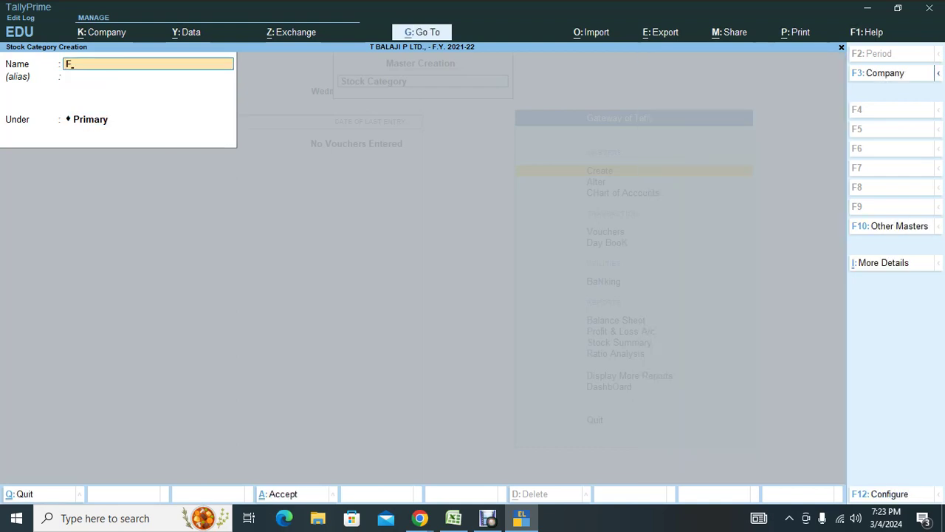
type("Dandrtuff")
key("Return")
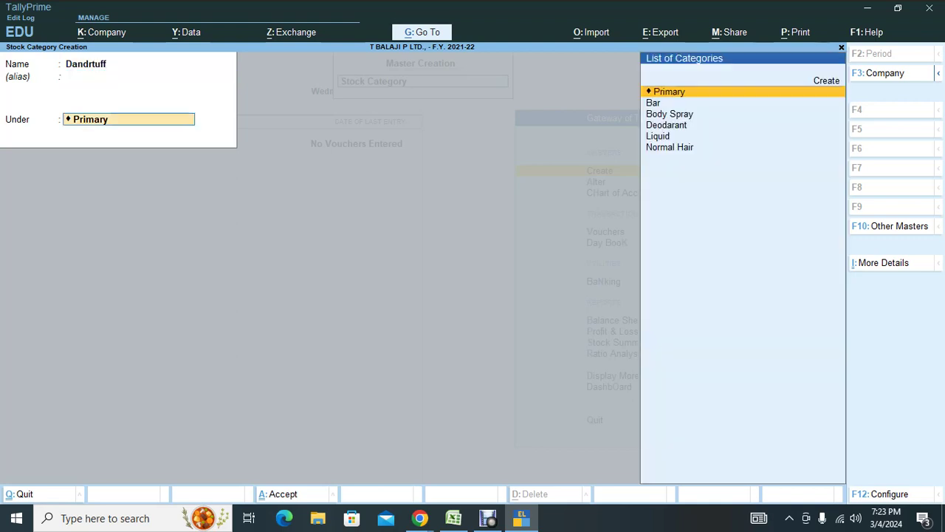
key("Return")
key("Return")
key("Escape")
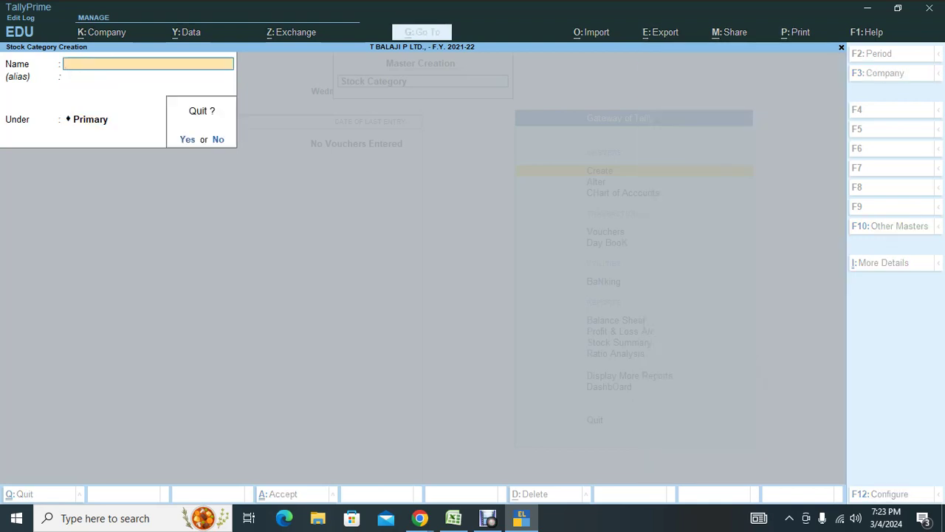
key("Return")
key("Down")
key("Down")
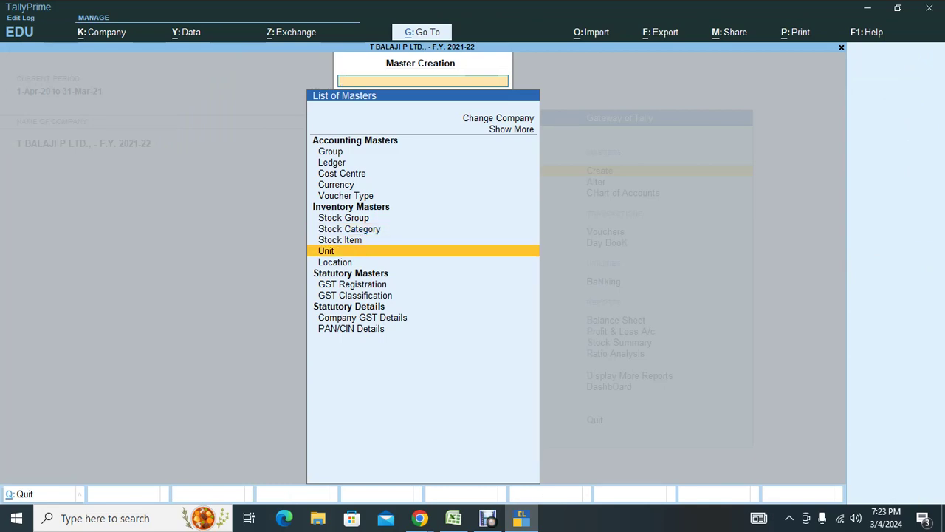
Create simple unit pcs with formal name Pieces, UQC PCS-PIECES and 0 decimals.
key("Return")
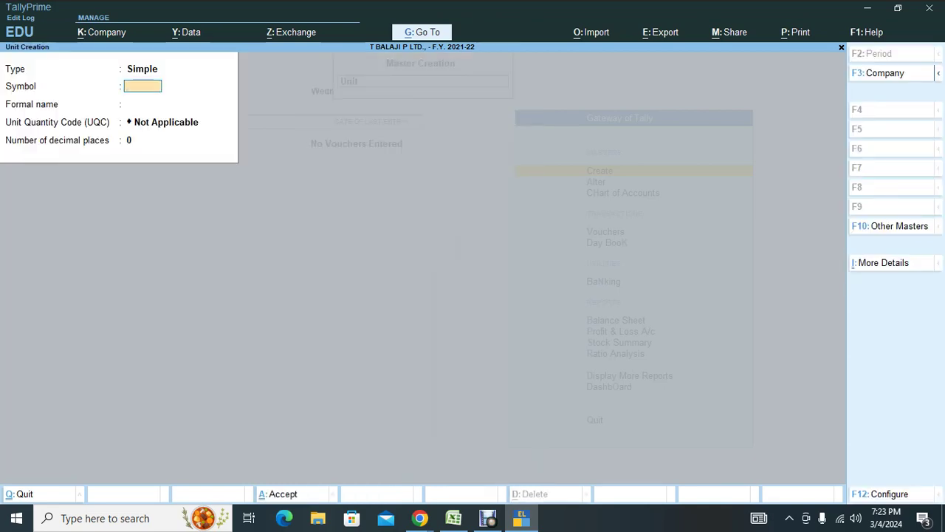
key("alt+Tab")
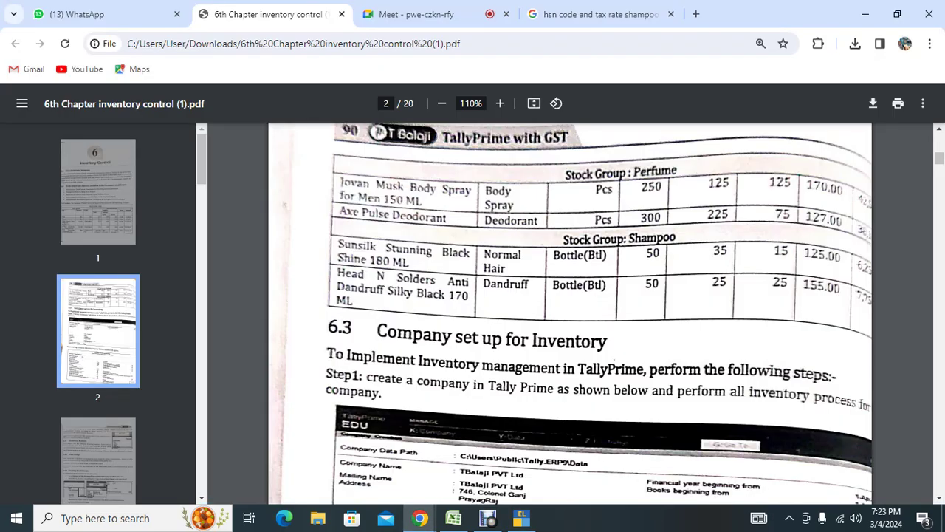
key("alt+Tab")
type("pcs")
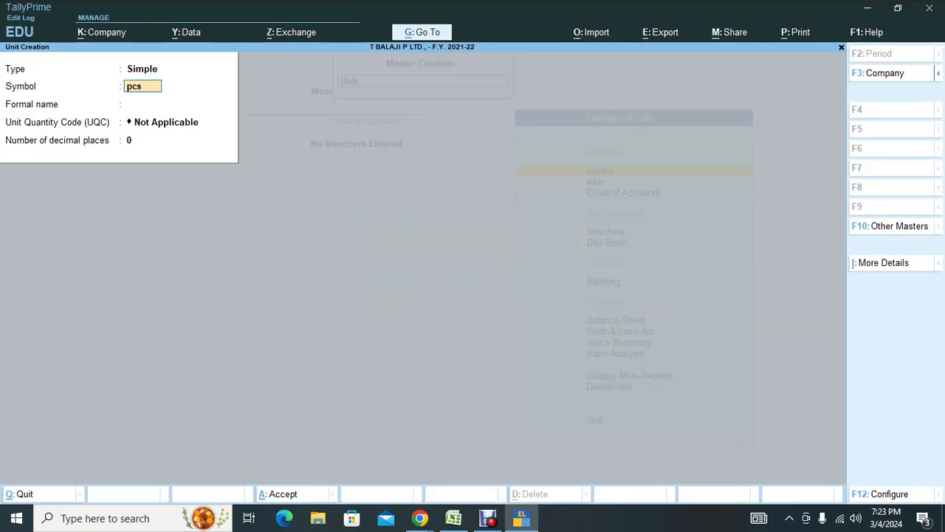
key("Return")
type("P")
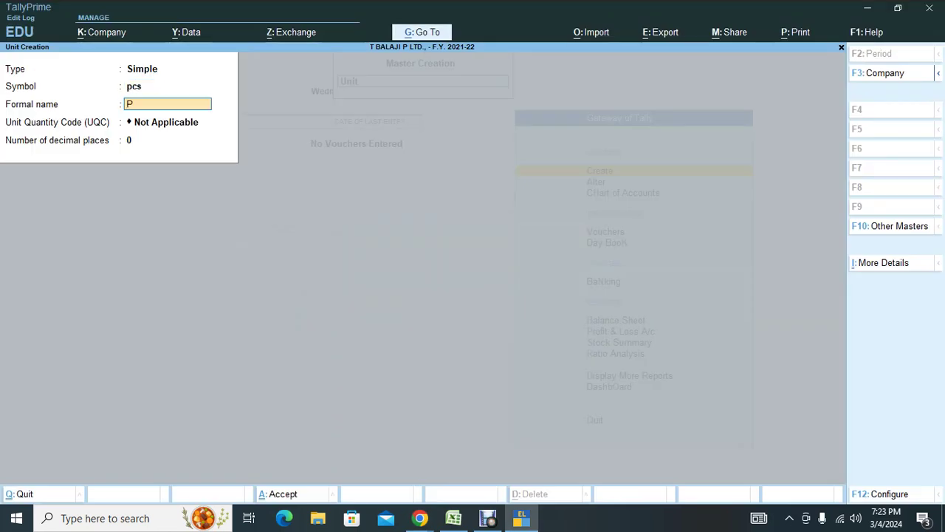
type("ieces")
key("Return")
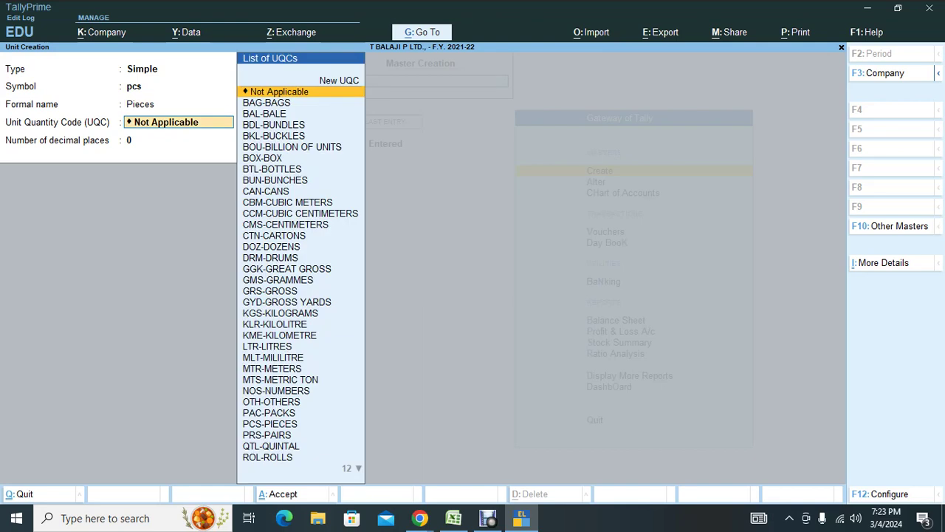
type("pcs")
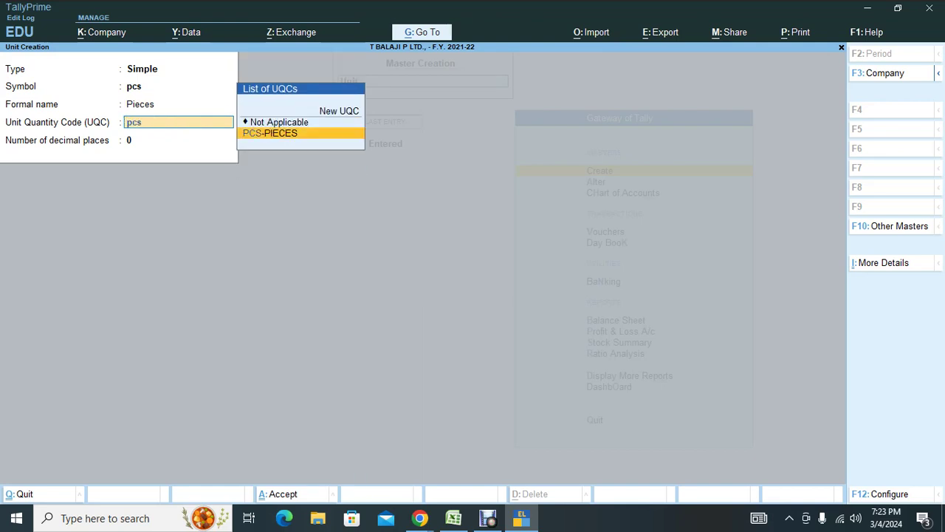
key("Return")
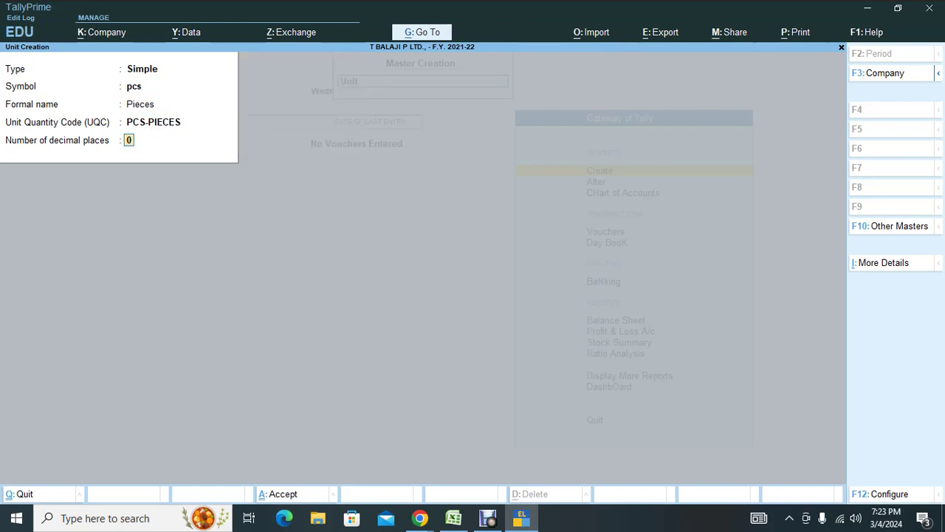
key("Return")
key("Return")
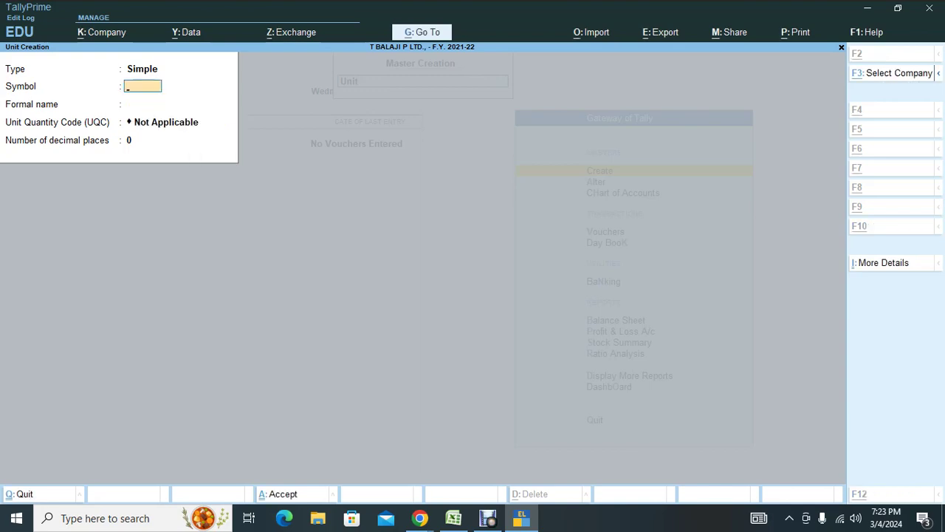
Create simple unit btl with formal name Bottle, UQC BTL-BOTTLES and 0 decimals.
key("alt+Tab")
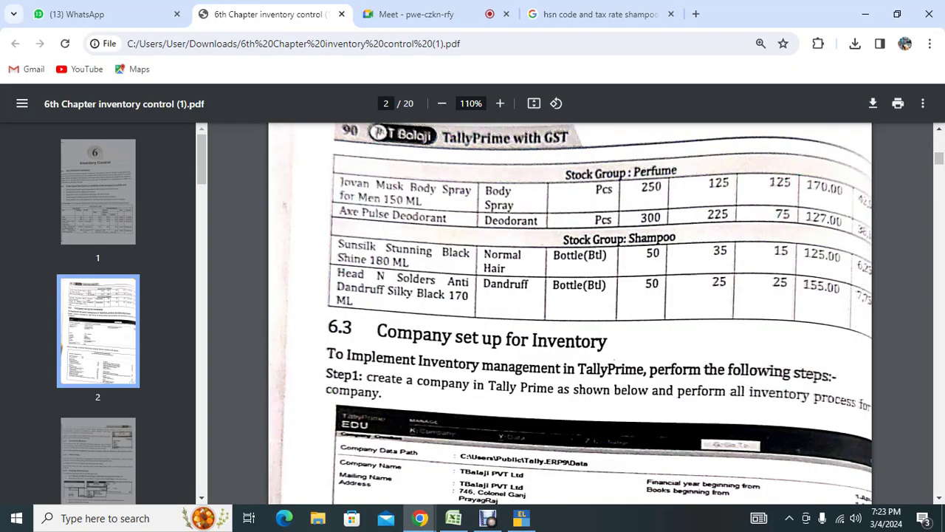
key("alt+Tab")
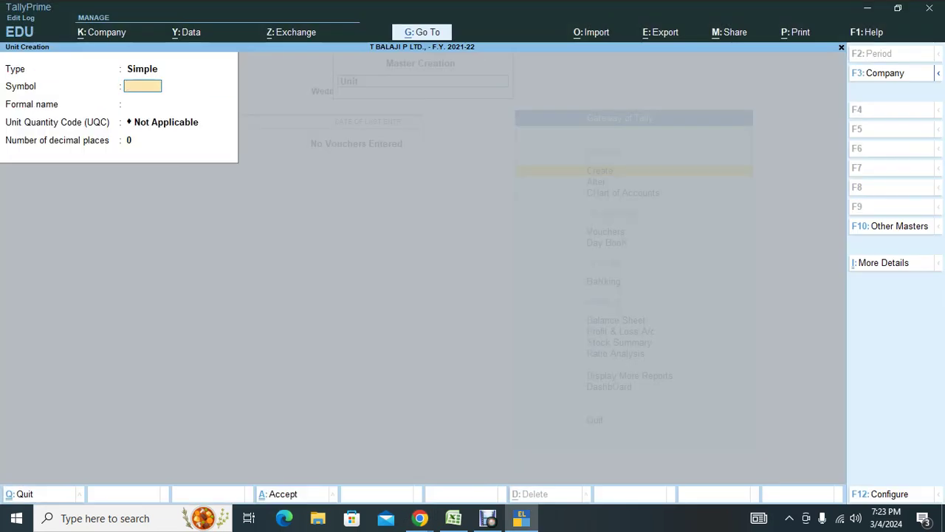
type("btl")
key("Return")
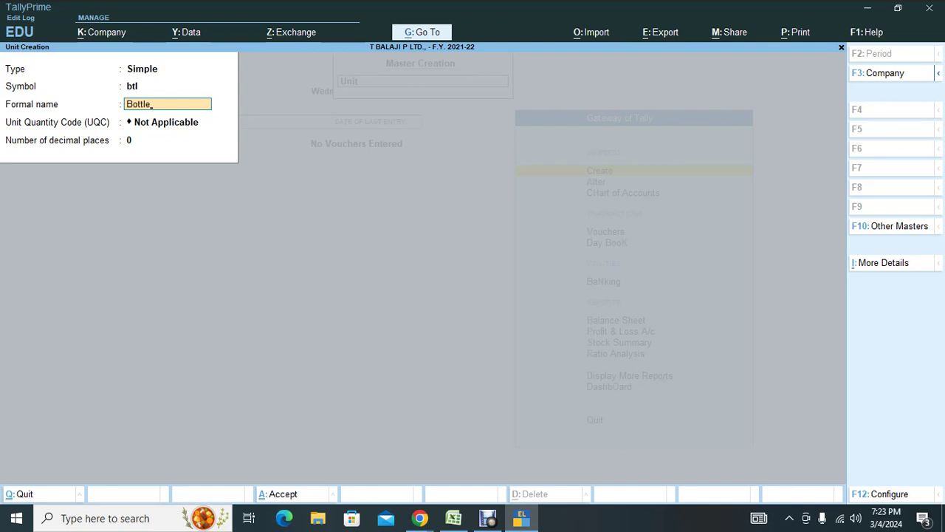
key("Return")
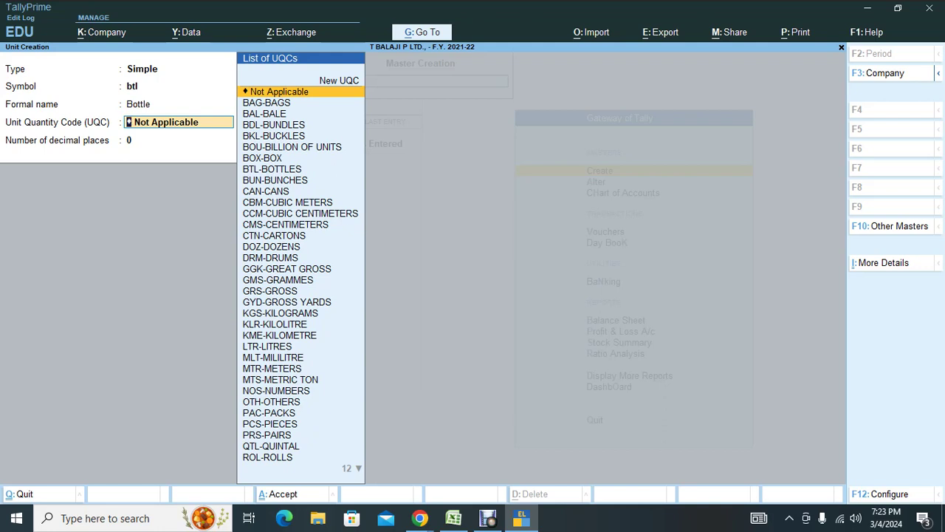
type("7")
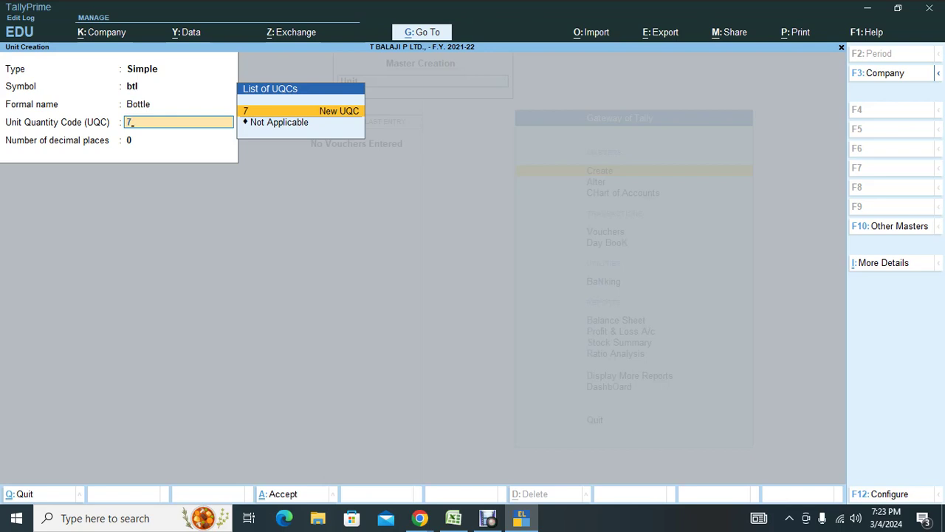
key("BackSpace")
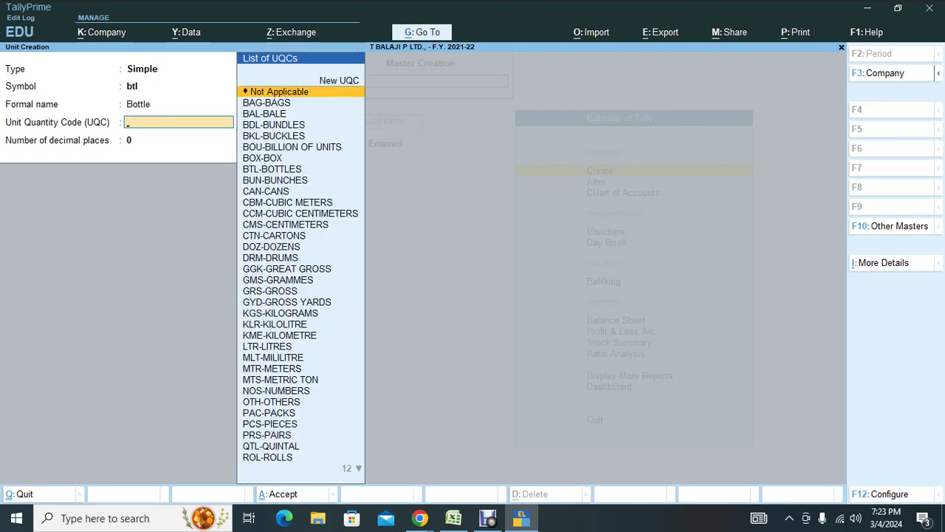
type("btl")
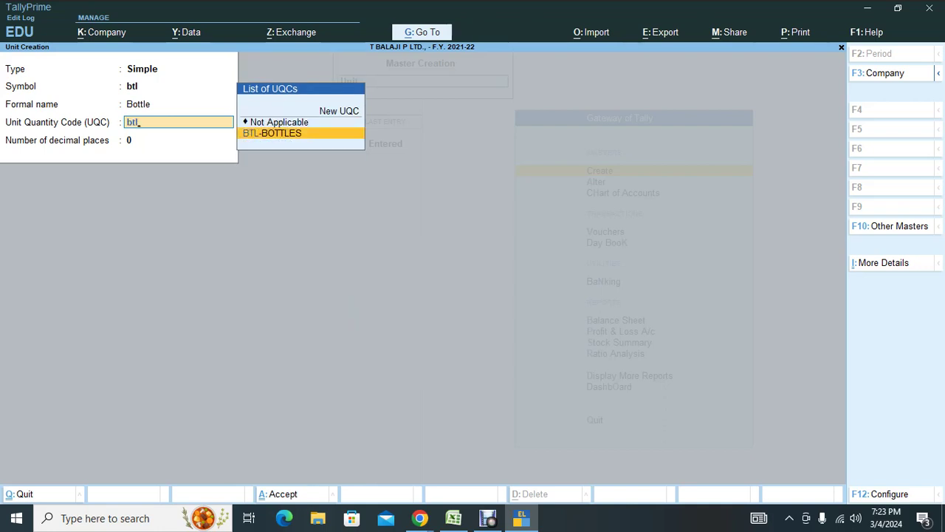
key("Return")
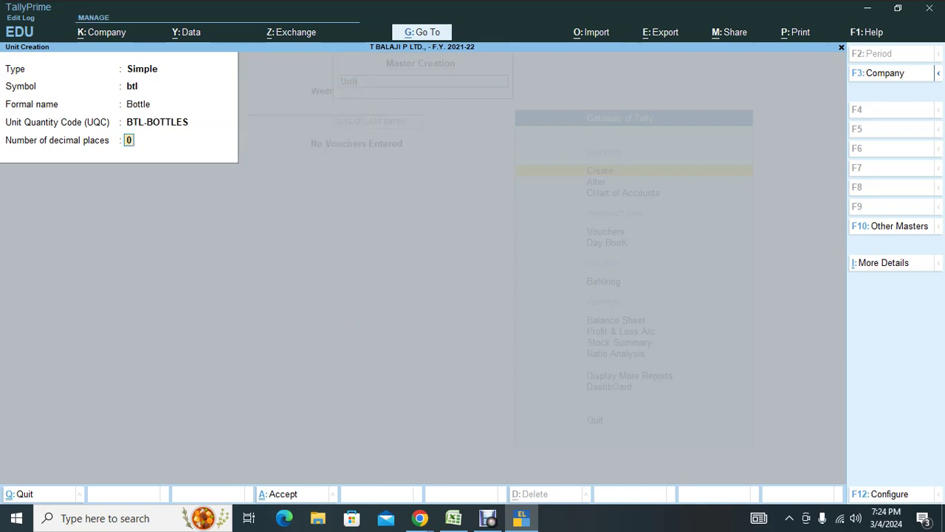
key("Return")
key("Return")
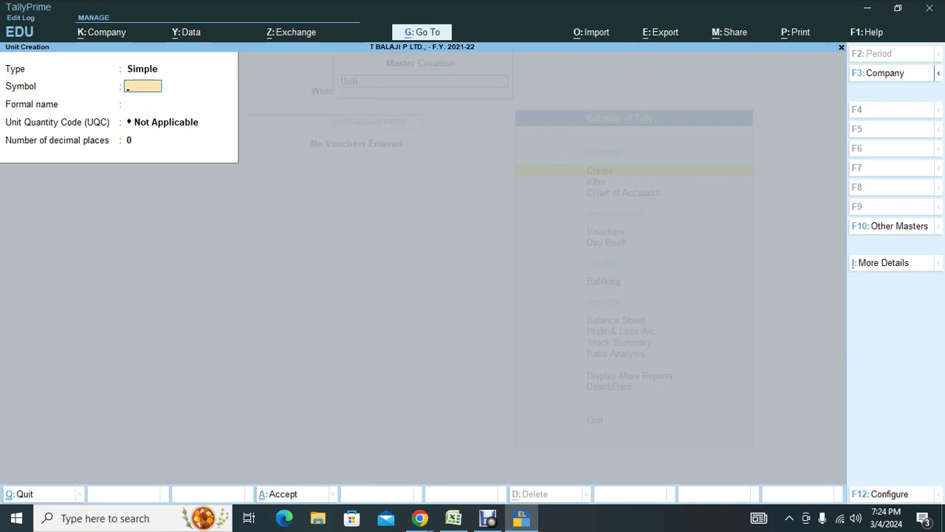
Create the pack unit with UQC PAC-PACKS, skipping the formal name.
key("alt+Tab")
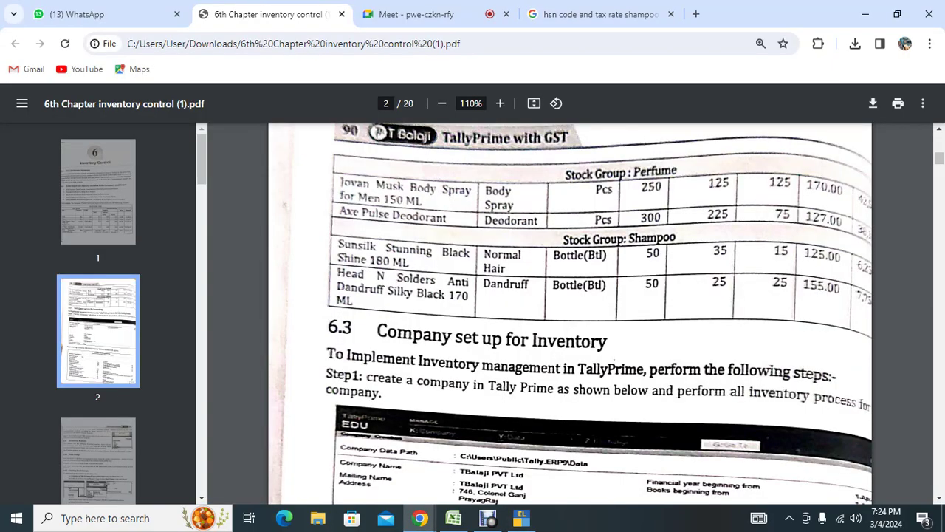
scroll(570, 314, "down", 7)
scroll(570, 314, "up", 9)
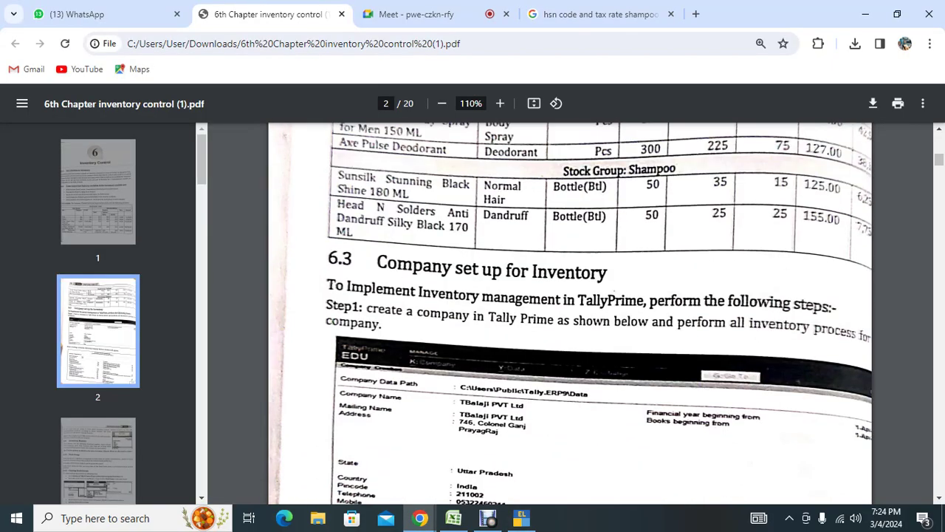
scroll(570, 314, "up", 5)
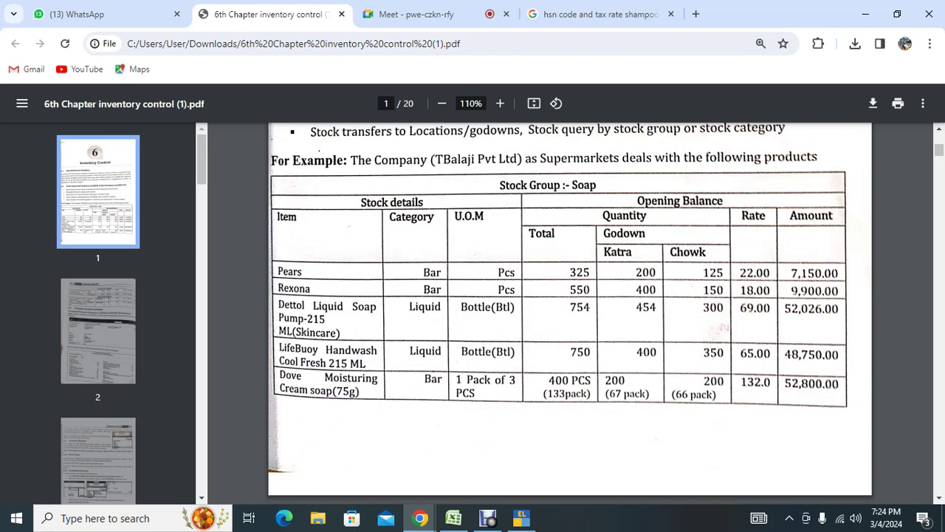
key("alt+Tab")
type("pa")
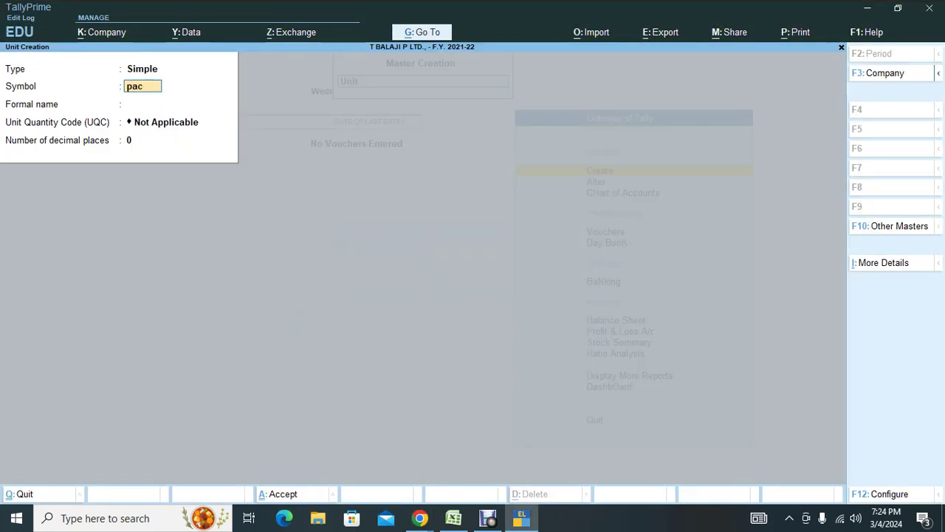
key("Return")
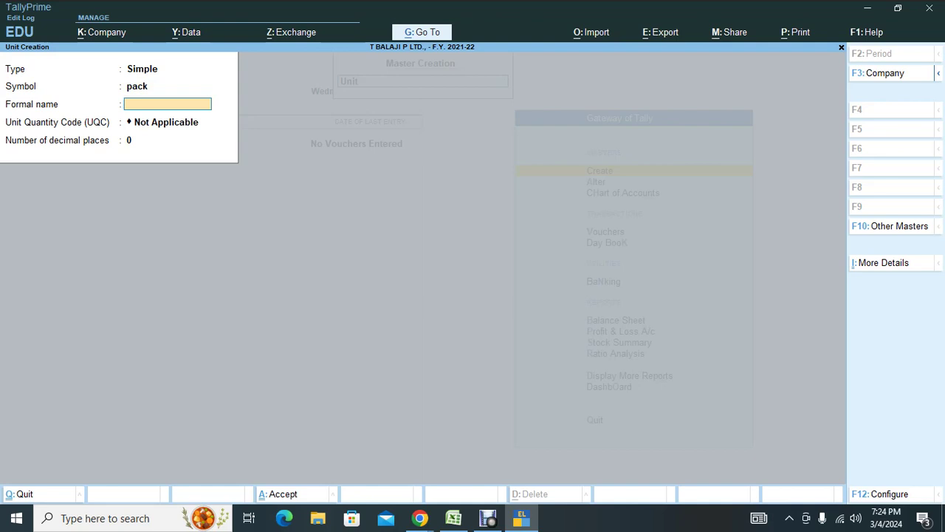
key("Return")
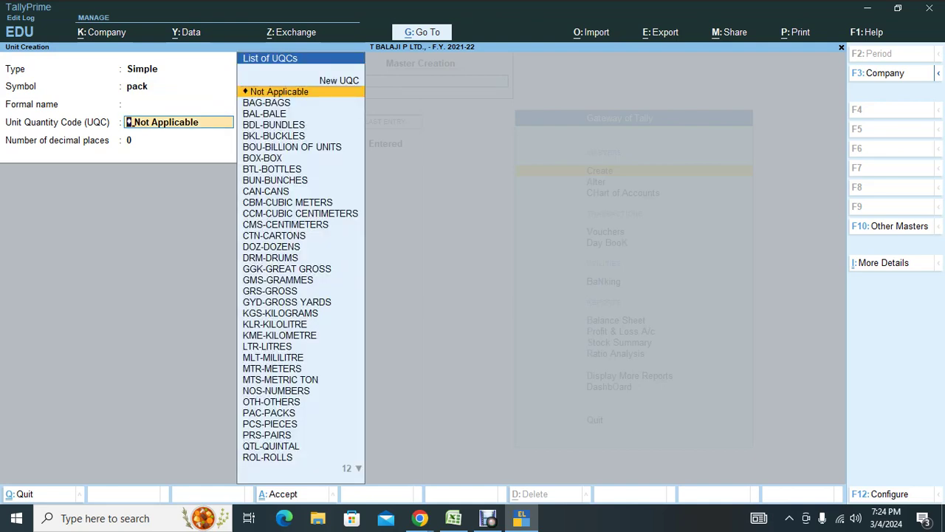
type("pack")
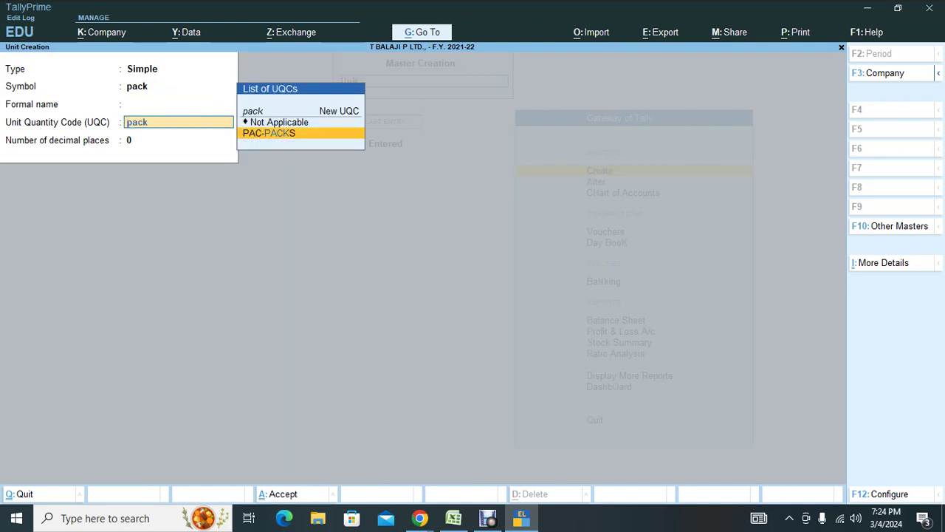
key("Return")
key("Return")
key("Return")
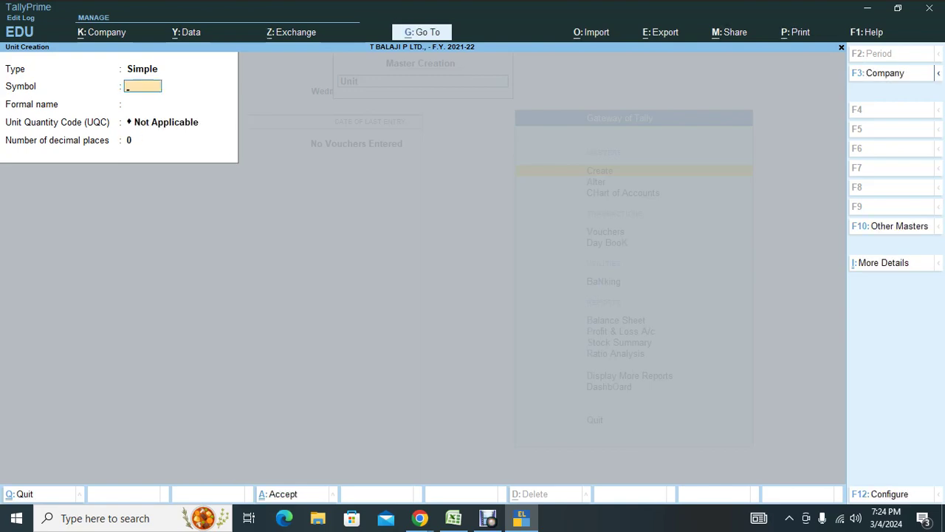
Close the blank unit form and bring up the inventory PDF, then the Excel checklist.
key("Escape")
left_click(420, 518)
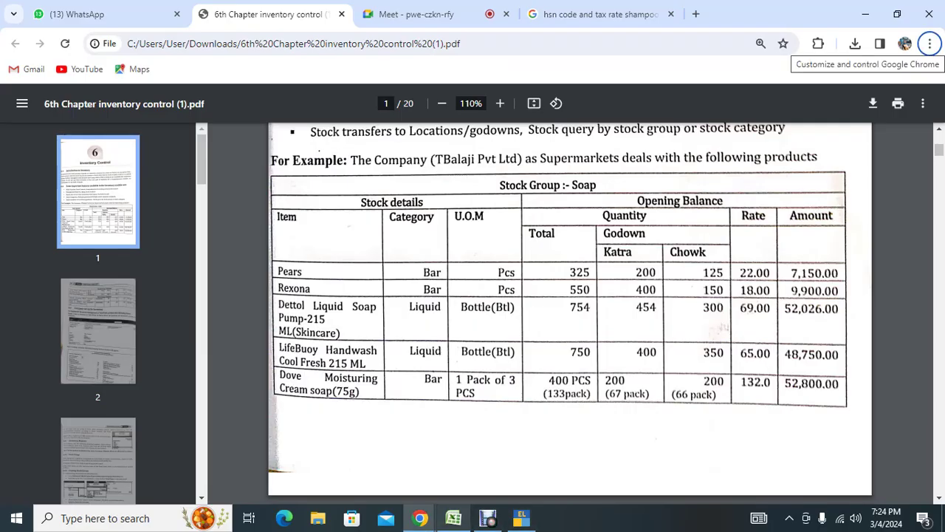
left_click(453, 518)
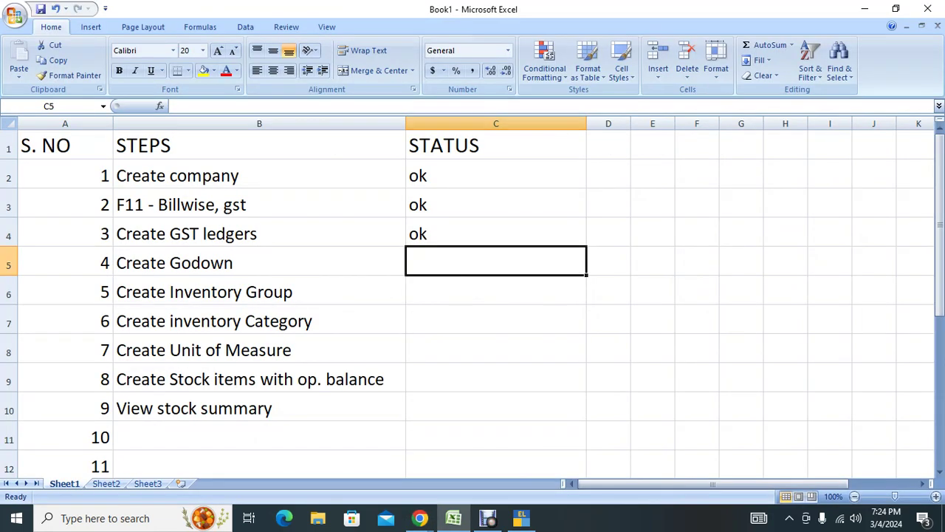
Mark steps 4–7 (Godown, Inventory Group, Inventory Category, Unit of Measure) ok in C5–C8.
type("ok")
key("Return")
type("ok")
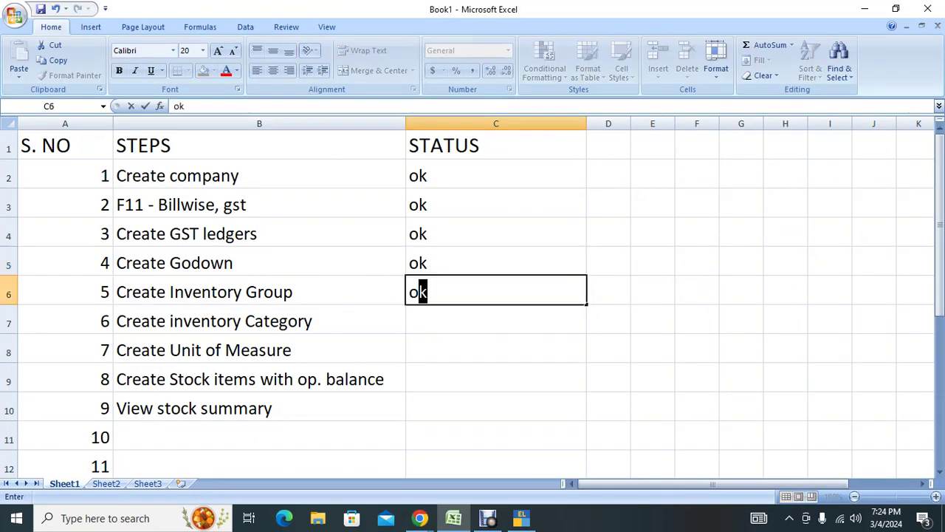
key("Return")
type("ok")
key("Return")
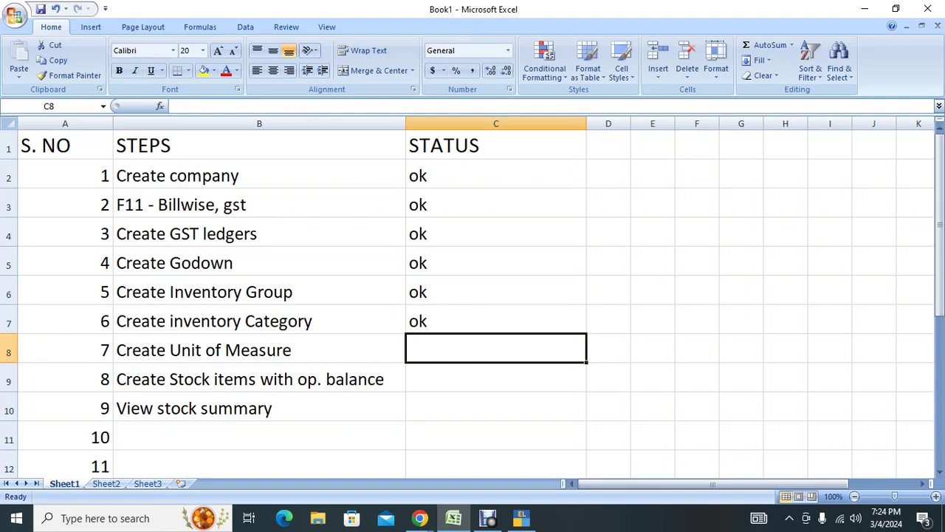
type("ok")
key("Return")
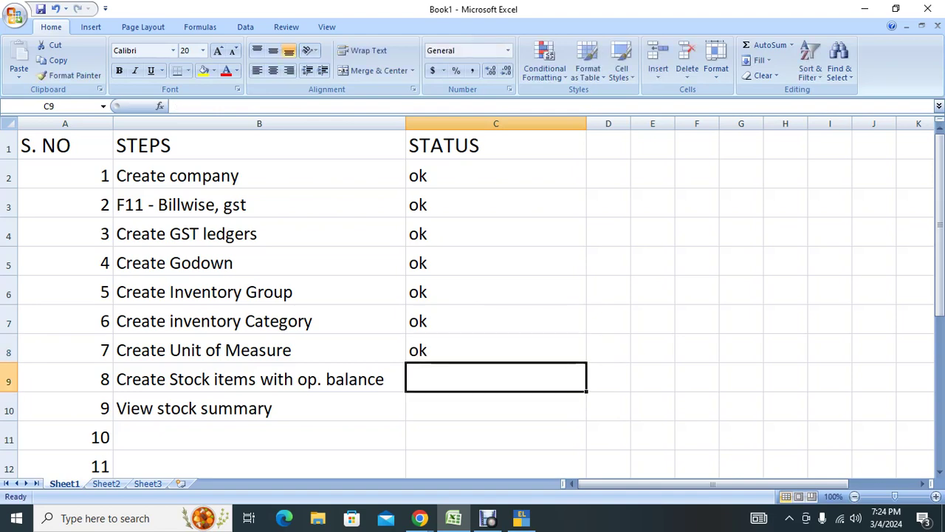
left_click(258, 378)
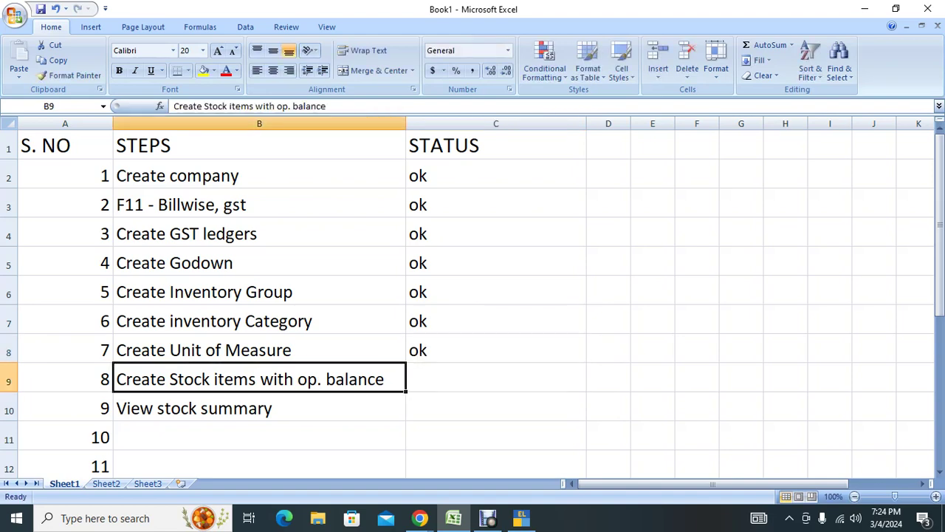
Back in TallyPrime's List of Masters, open a new Stock Item Creation form.
mouse_move(453, 518)
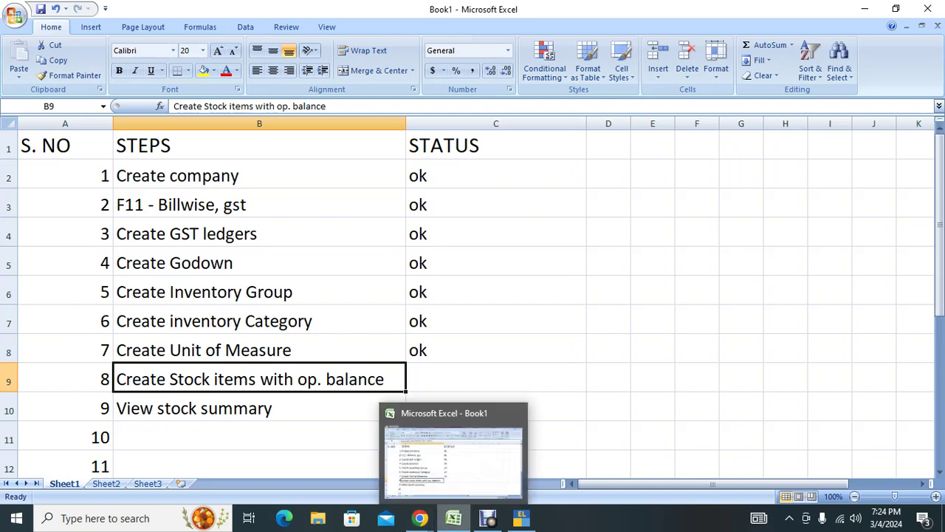
left_click(347, 465)
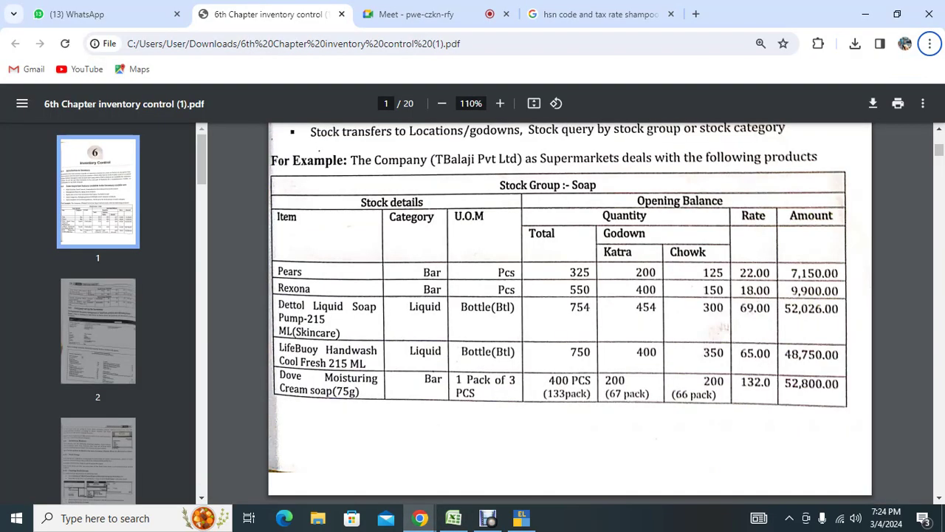
left_click(522, 518)
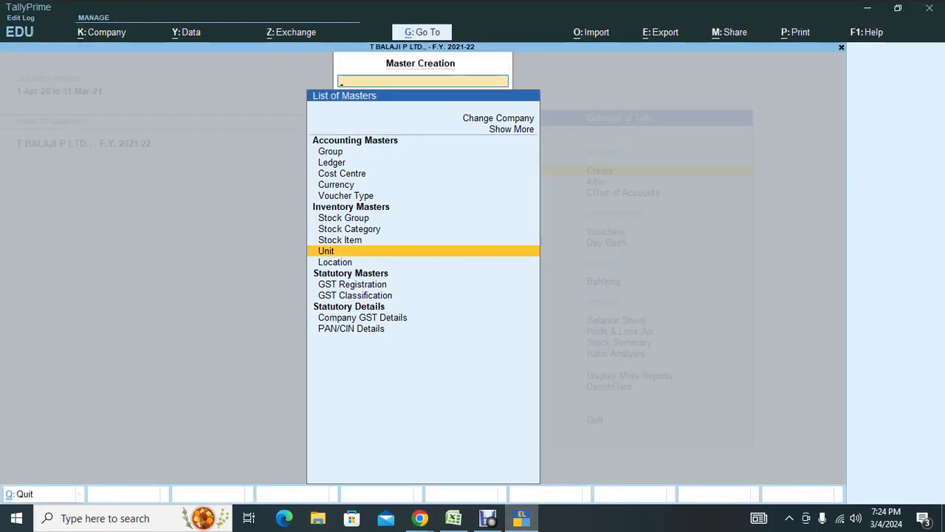
key("alt+Tab")
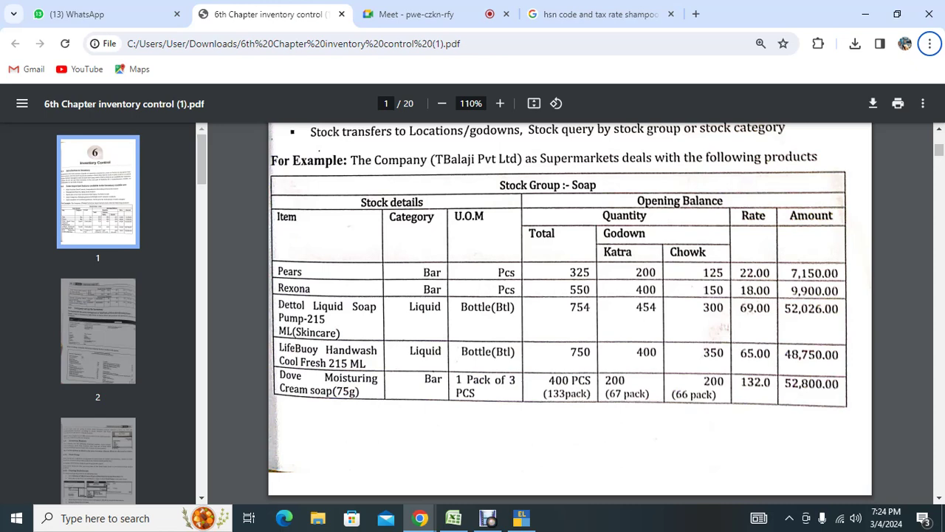
key("alt+Tab")
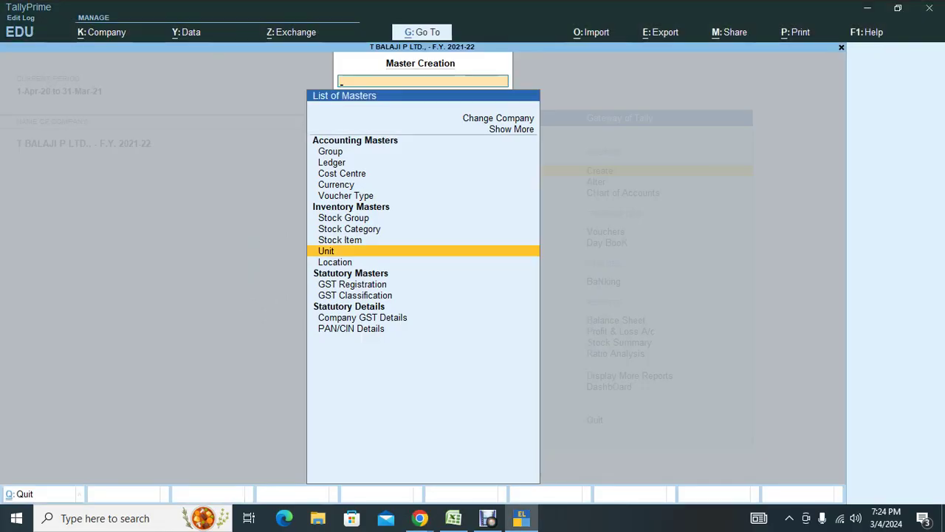
key("Up")
key("Up")
key("Down")
key("Return")
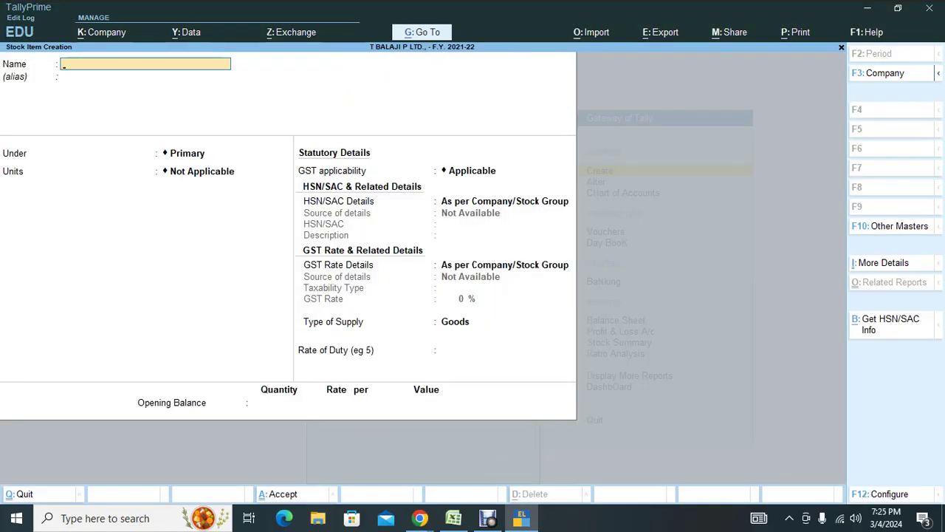
Name the stock item Pears and enable part numbers in the F12 configuration.
type("Pears")
key("Return")
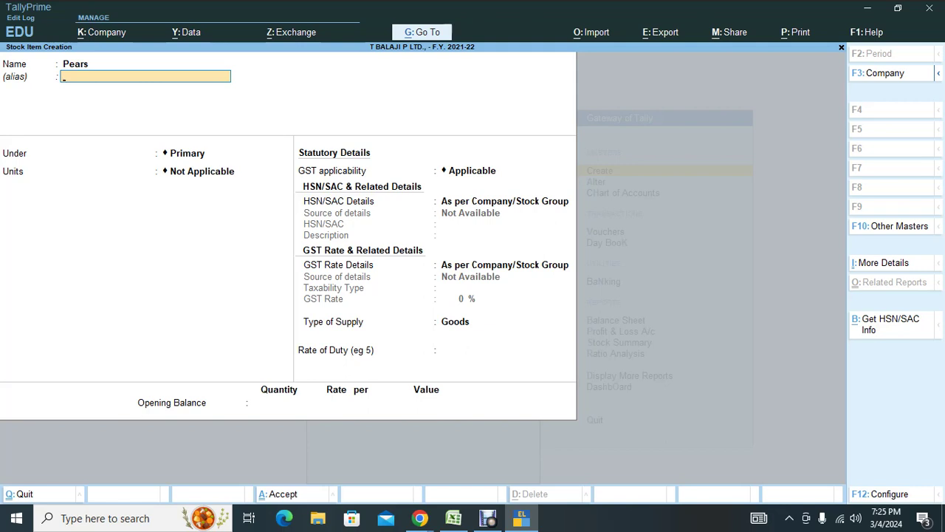
key("F12")
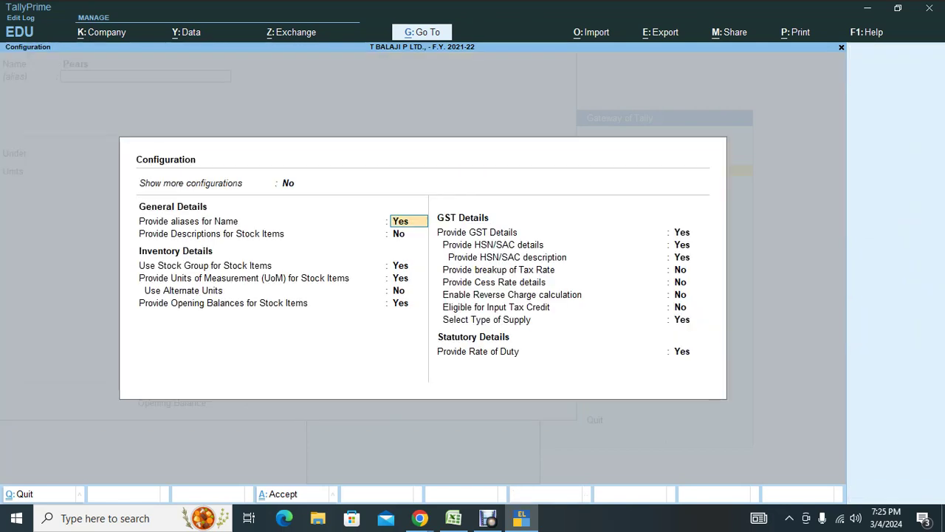
key("Up")
key("y")
key("Up")
key("y")
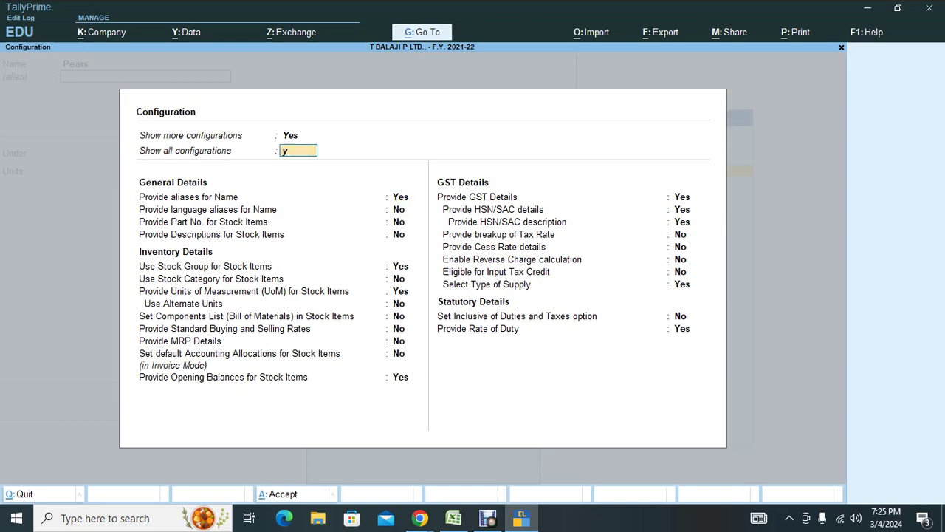
key("Down")
key("Down")
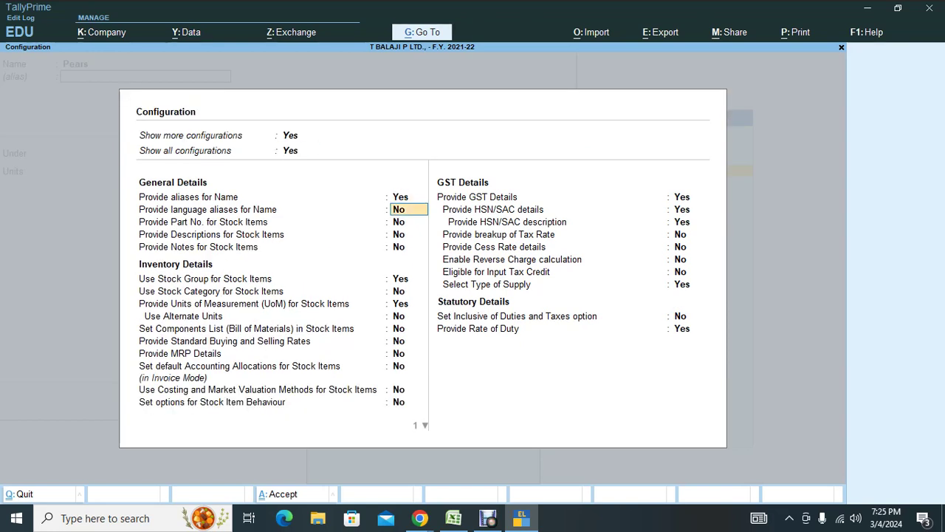
type("y")
key("Return")
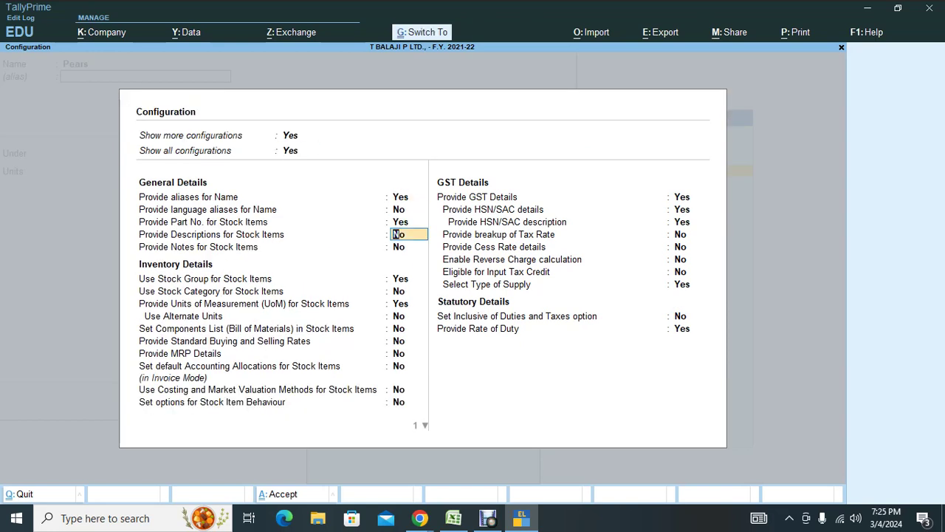
key("ctrl+a")
Give Pears Part No. 101 and place it under the Soap group.
key("Return")
type("101")
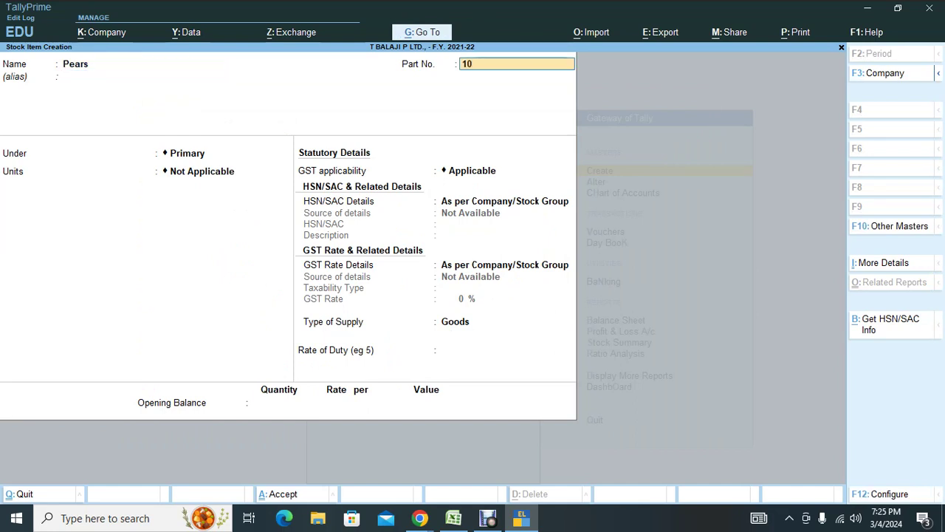
key("Return")
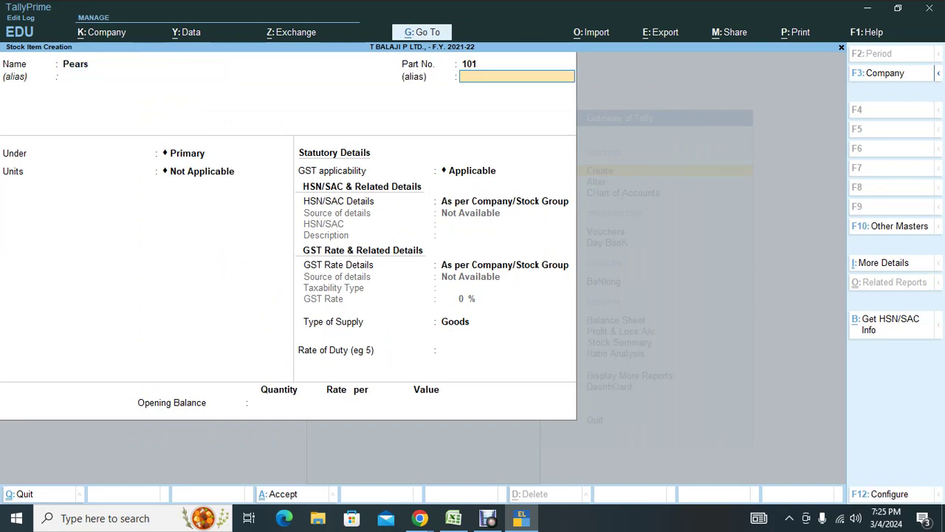
key("Return")
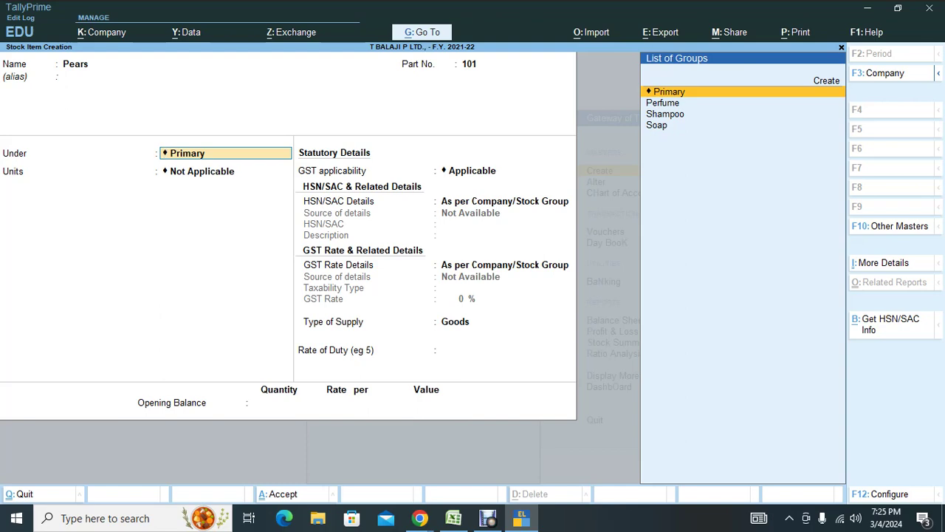
key("Down")
key("Down")
key("Down")
key("Return")
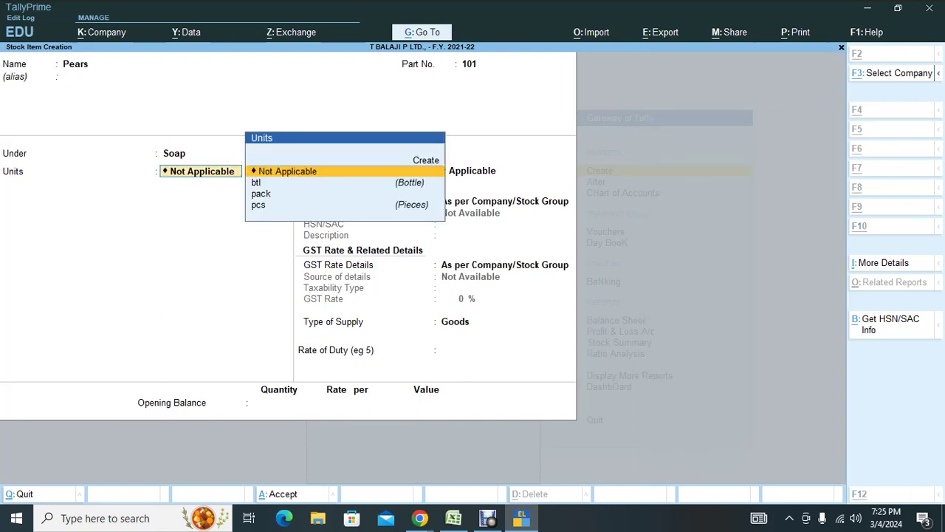
Enable stock categories for stock items in the F12 configuration.
key("alt+Tab")
key("alt+Tab")
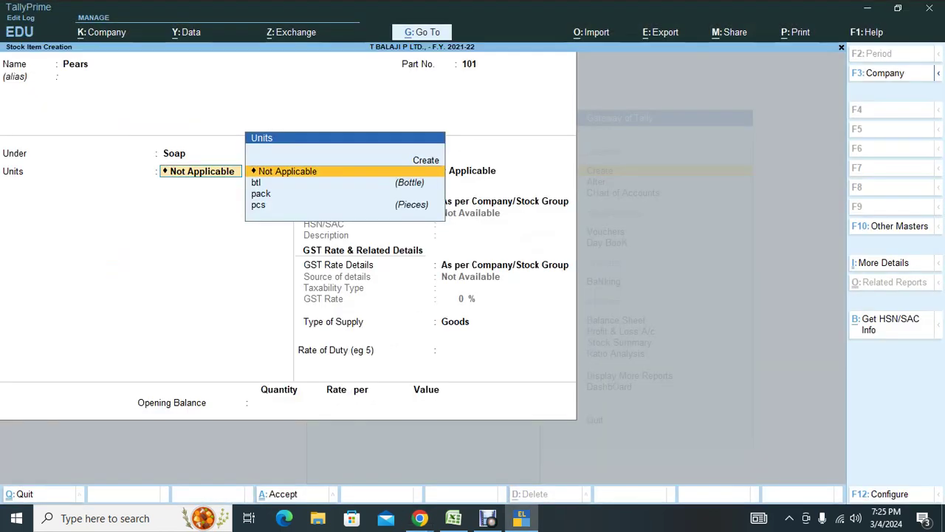
key("F12")
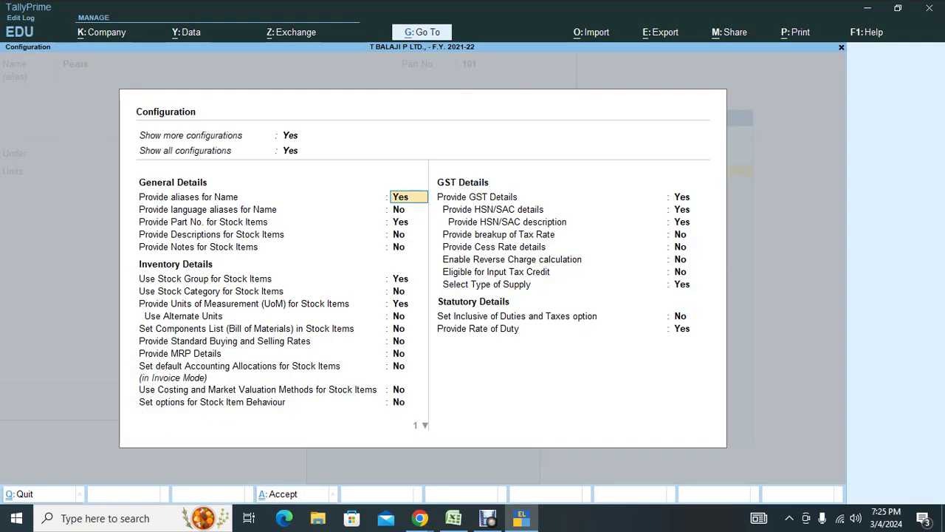
key("Return")
key("Return")
key("Return")
key("Return")
key("Return")
key("Return")
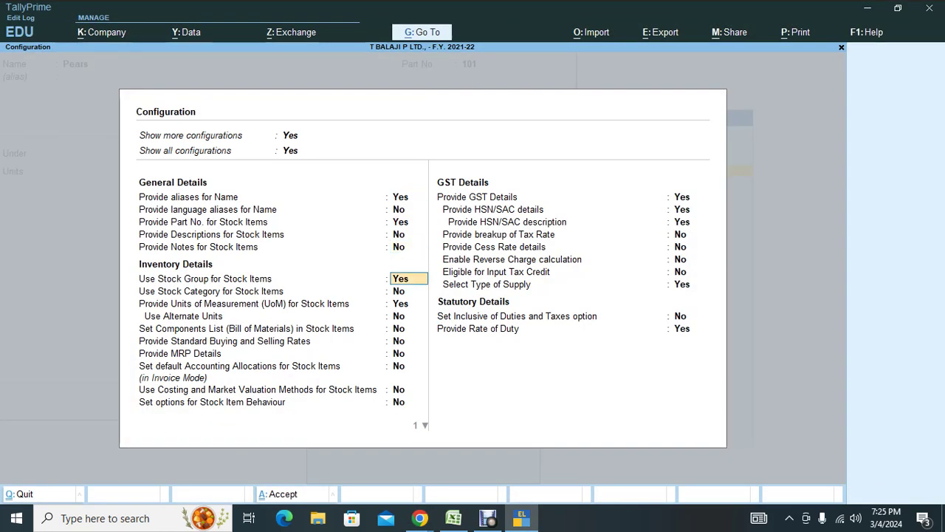
key("Return")
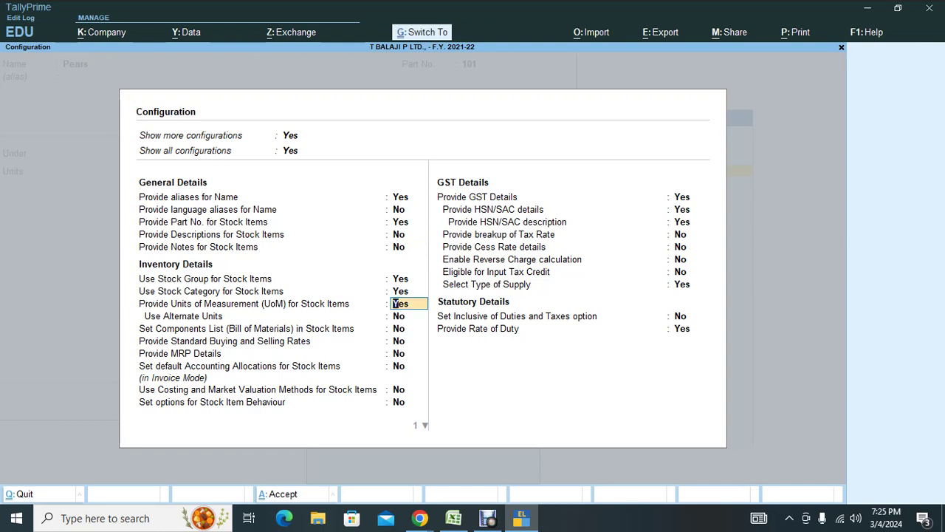
key("ctrl+a")
key("Return")
key("Return")
key("Return")
key("Return")
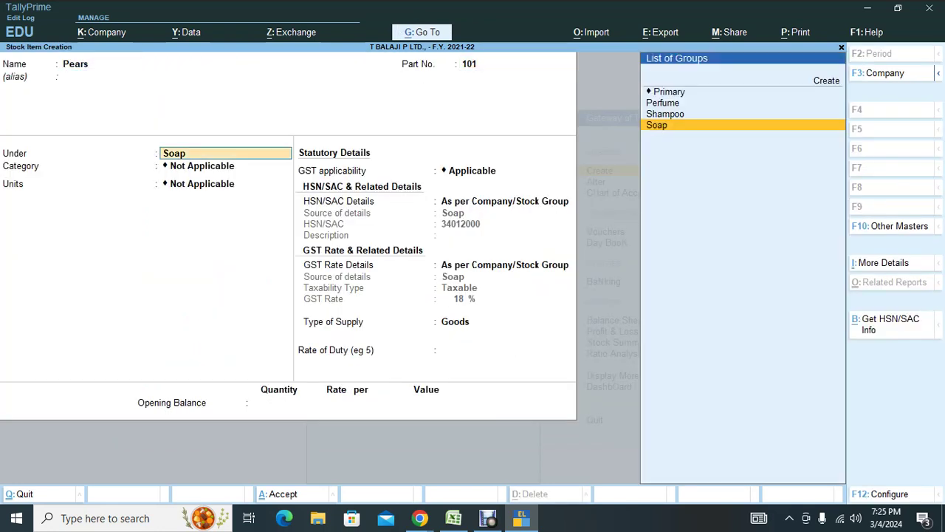
Set the Pears category to Bar and its unit to pcs.
key("Down")
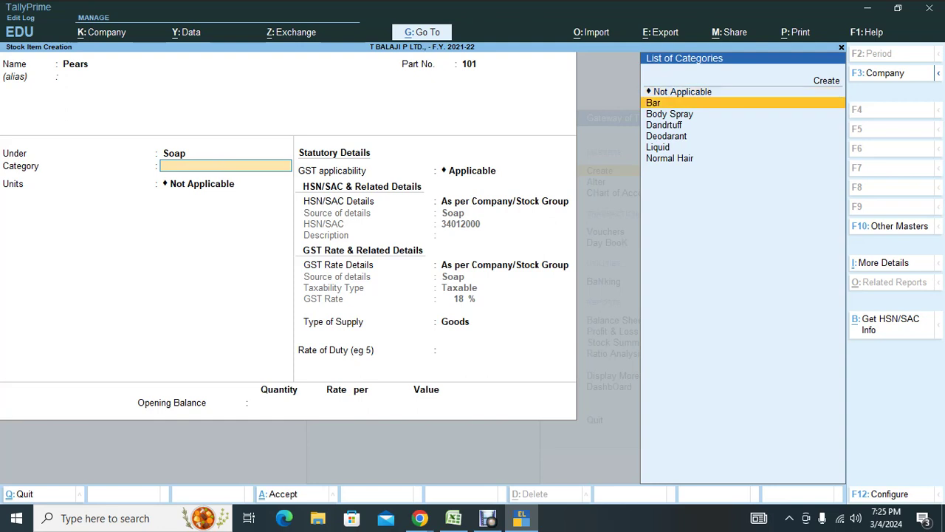
key("Return")
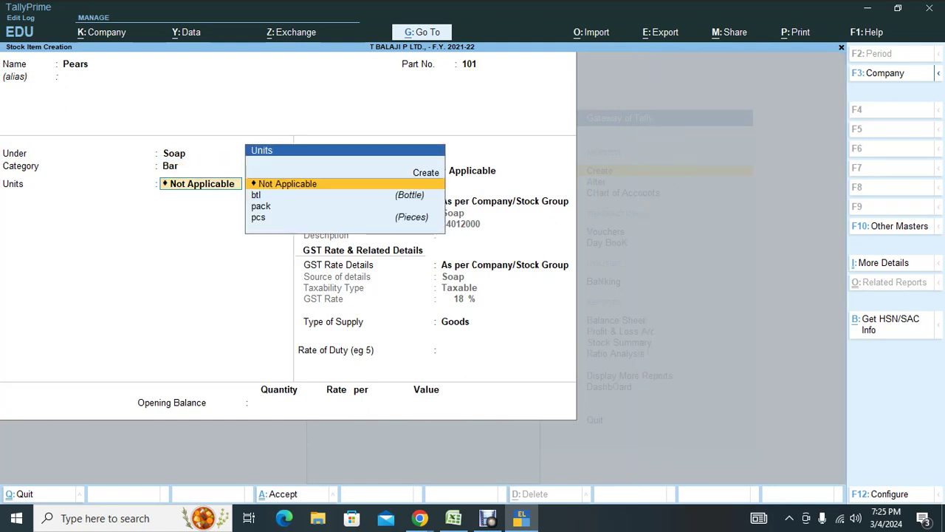
key("Down")
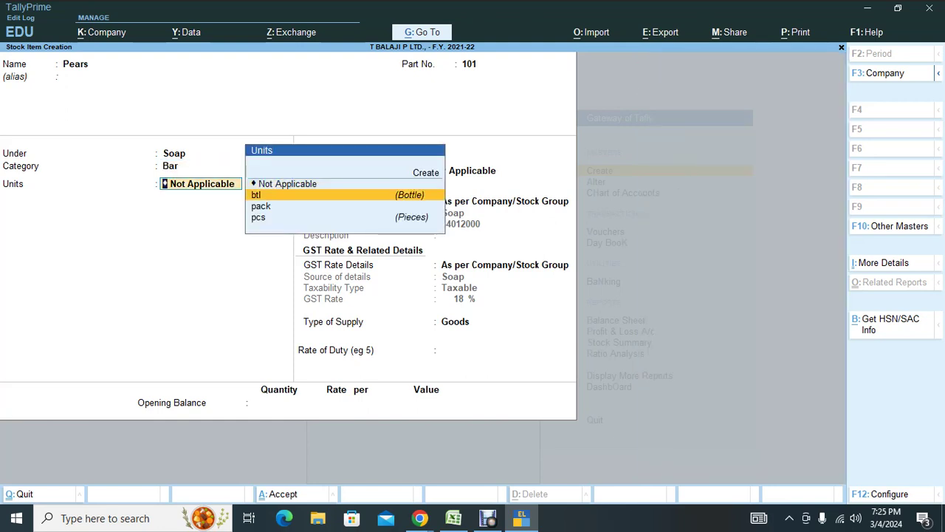
key("Down")
key("Down")
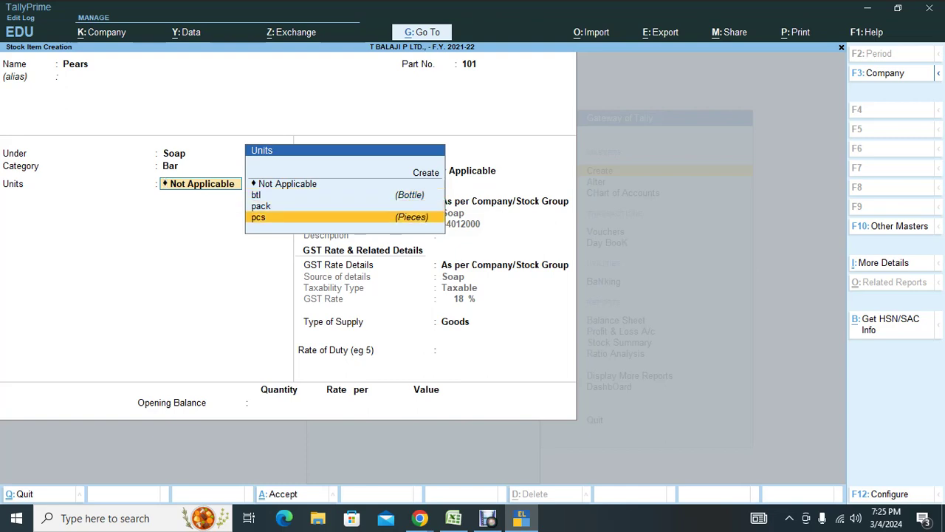
key("alt+Tab")
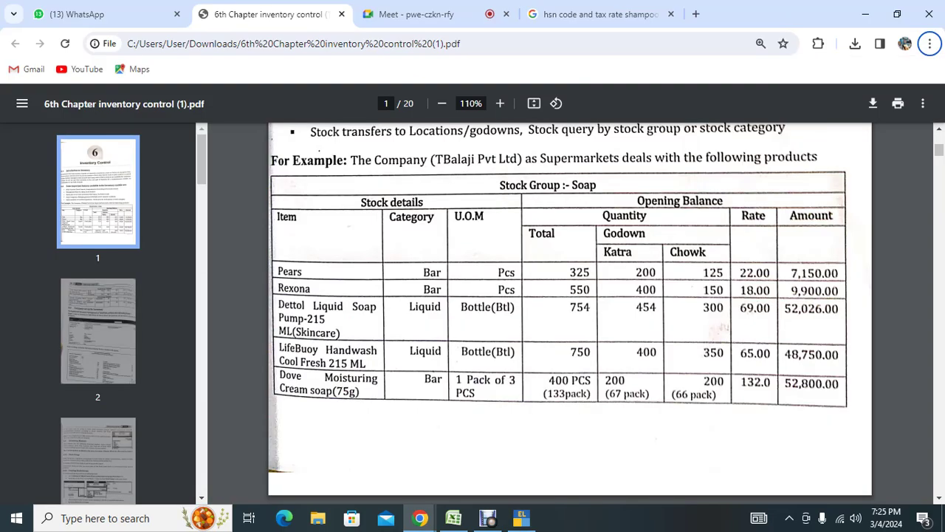
key("alt+Tab")
key("Return")
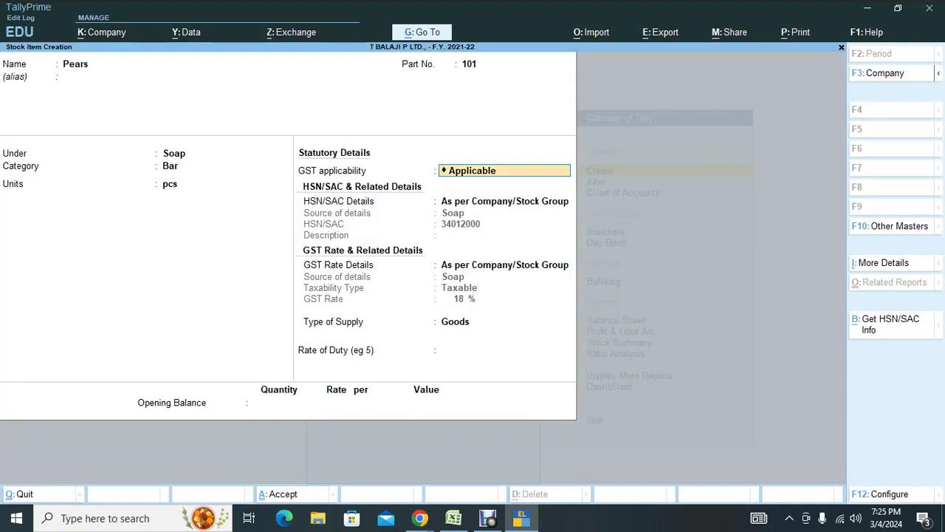
key("BackSpace")
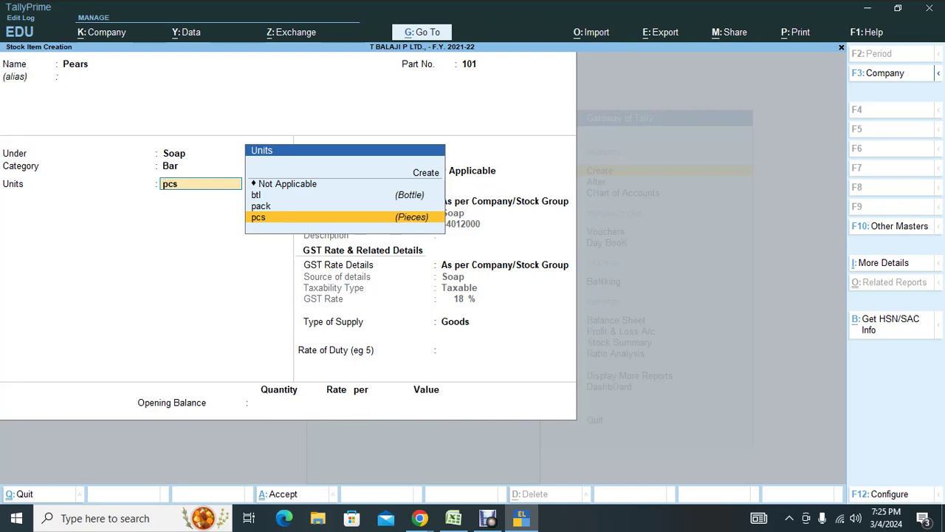
key("F12")
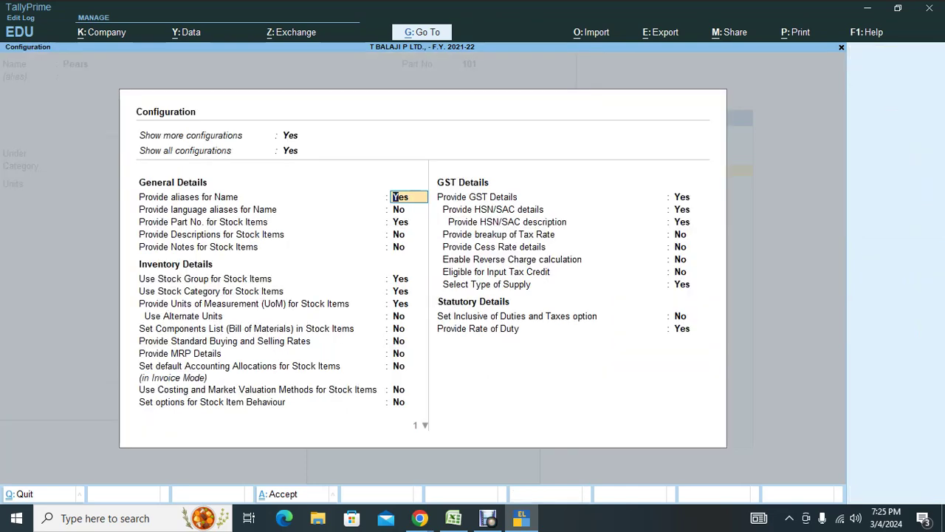
Enable standard buying and selling rates, then set standard rates to Yes for Pears.
key("Down")
key("Down")
key("Down")
key("Down")
key("Down")
key("Down")
key("Down")
key("Down")
key("Down")
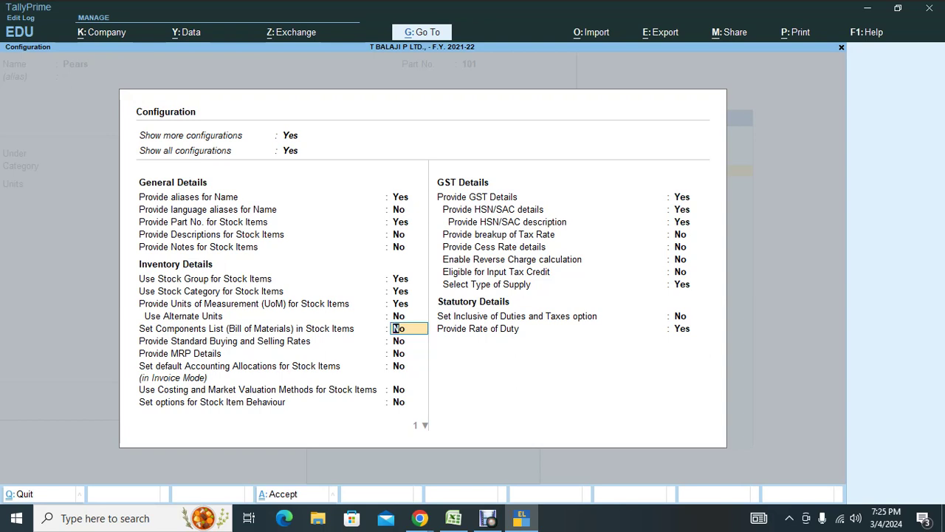
key("Down")
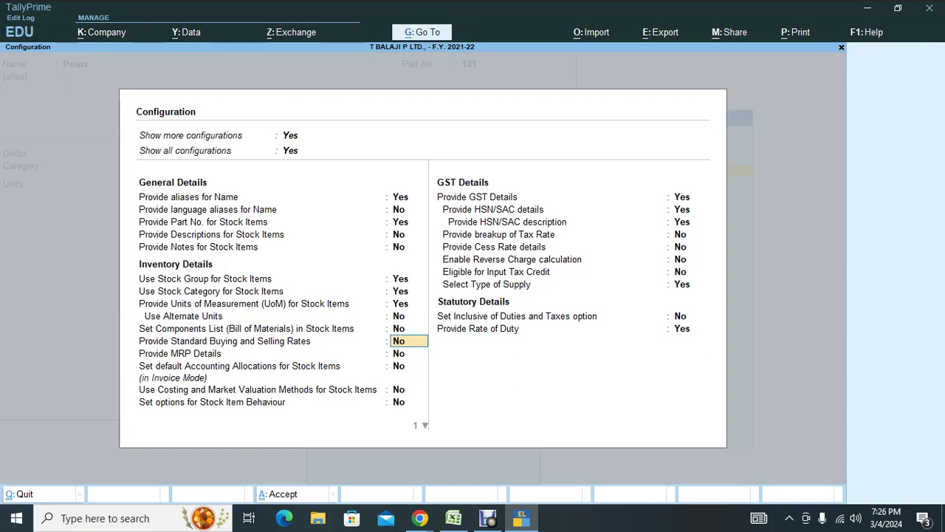
type("y")
key("Return")
key("Return")
key("ctrl+a")
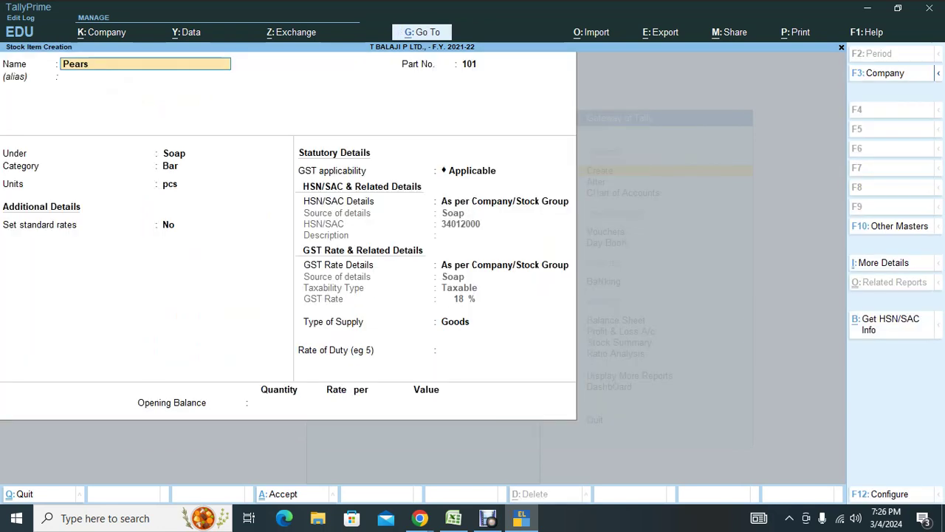
key("Return")
key("Return")
key("Return")
key("Return")
key("Return")
key("Return")
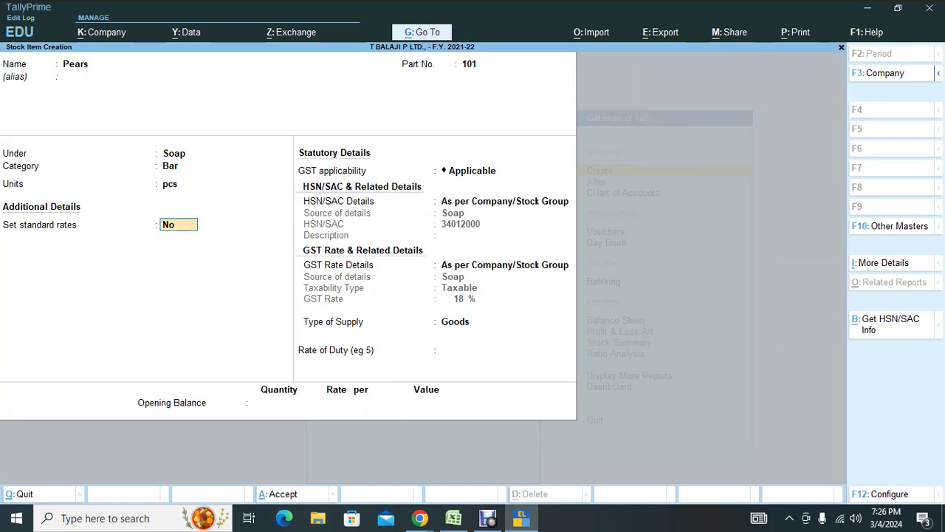
key("Return")
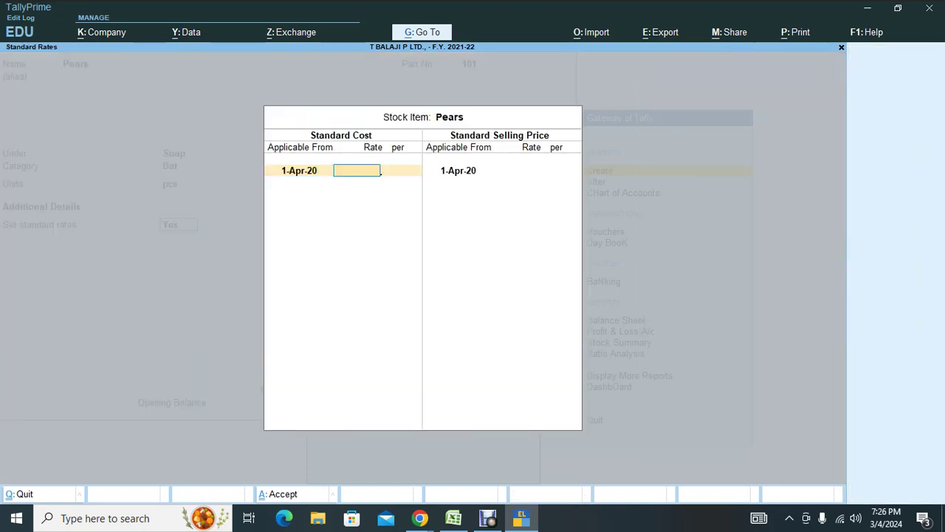
Enter a standard cost of 22 per pcs for Pears from 1-Apr-20.
key("alt+Tab")
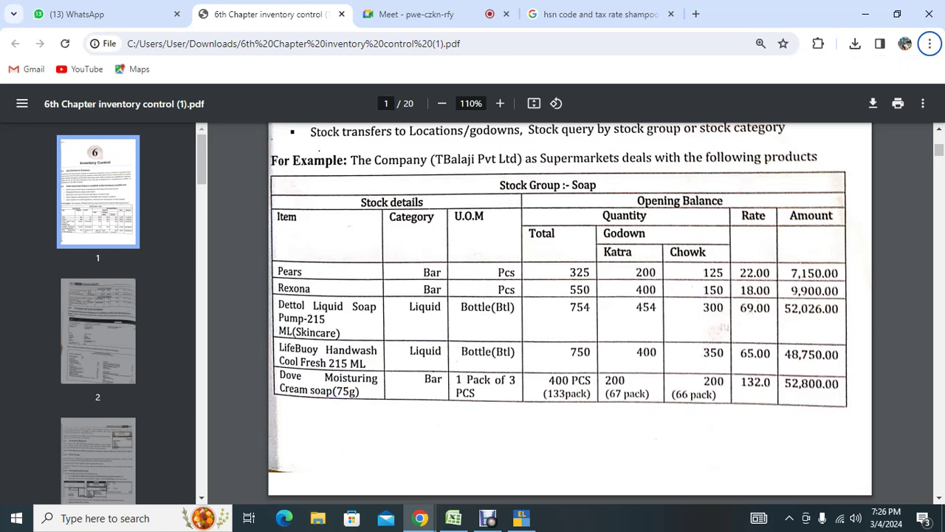
key("alt+Tab")
type("22")
key("Return")
key("Return")
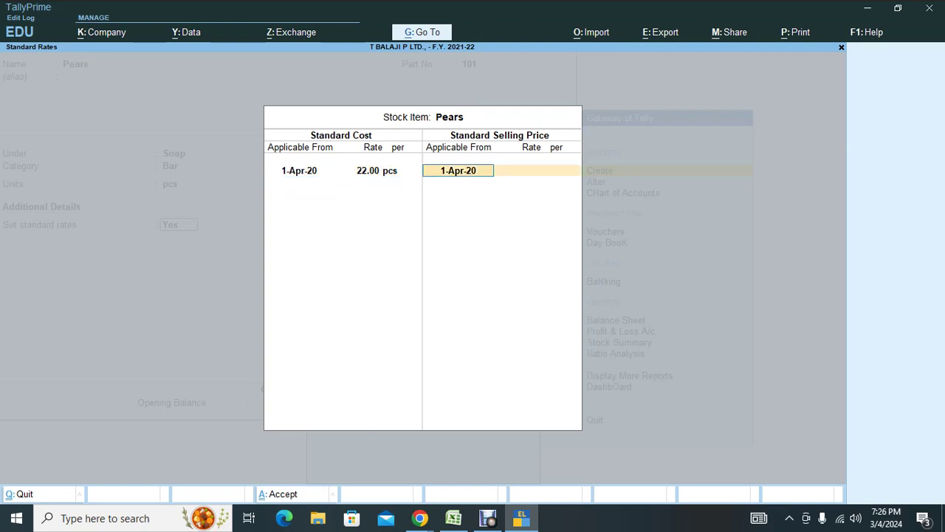
key("Return")
Set the standard selling price to 27.50 per pcs, calculated as 22 × 125%.
key("ctrl+n")
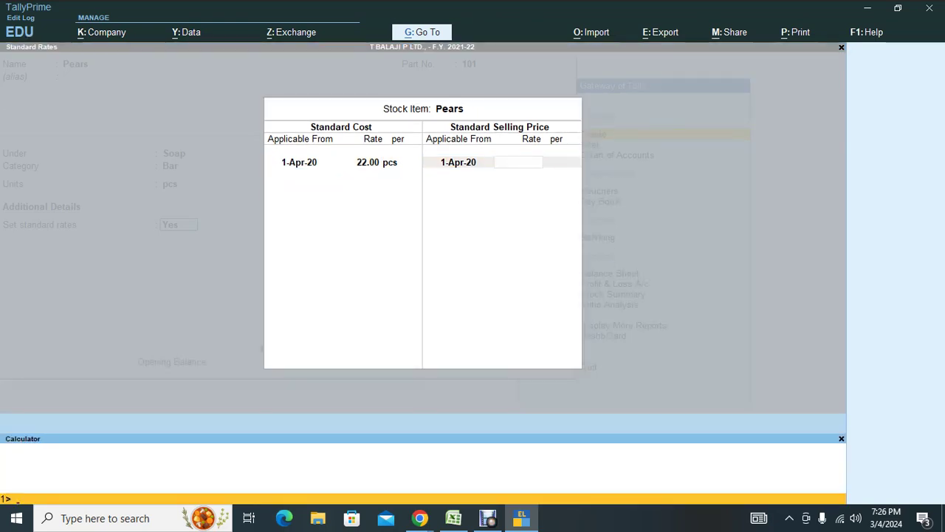
type("22*")
type("125/100")
key("Return")
key("Return")
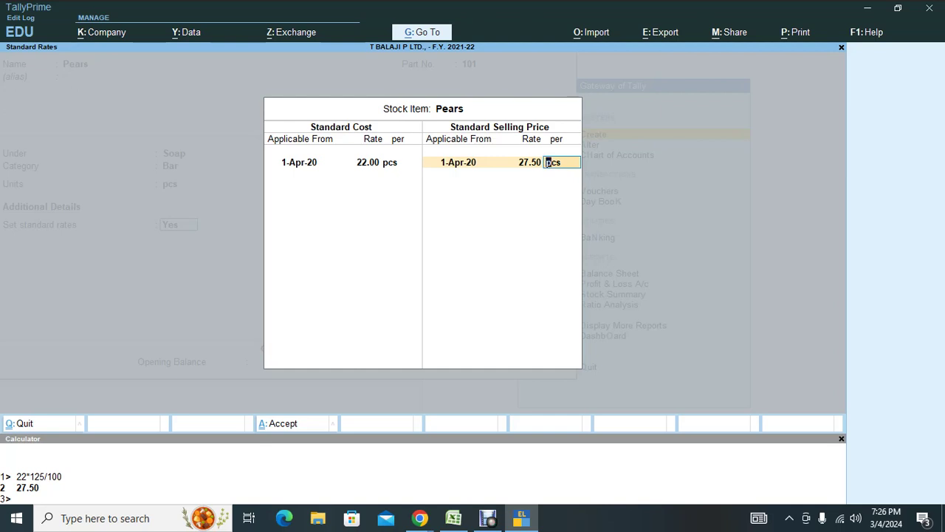
key("BackSpace")
key("BackSpace")
key("Return")
key("Return")
key("BackSpace")
key("BackSpace")
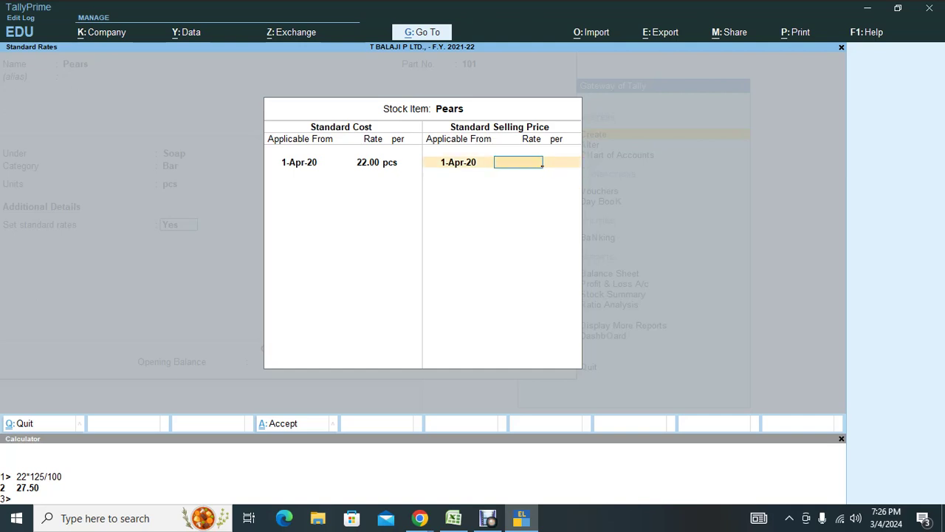
key("ctrl+n")
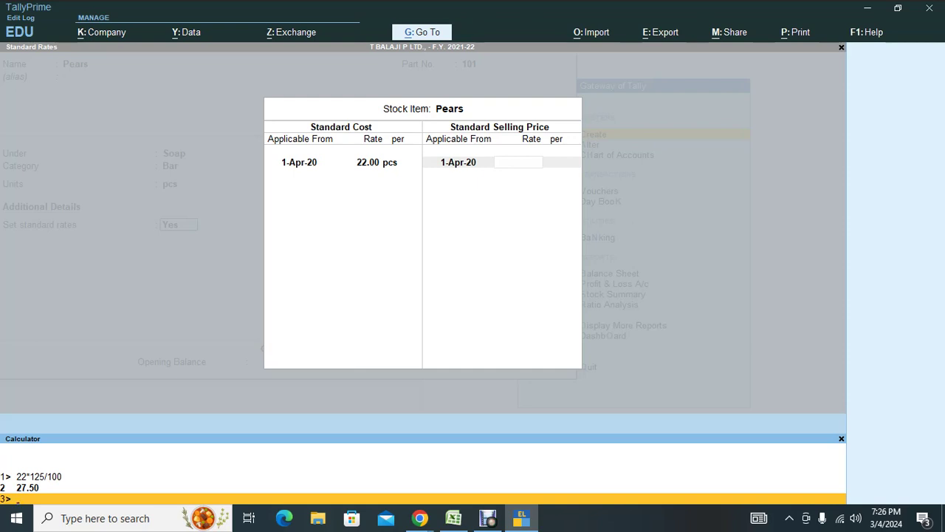
type("22*125%")
key("Return")
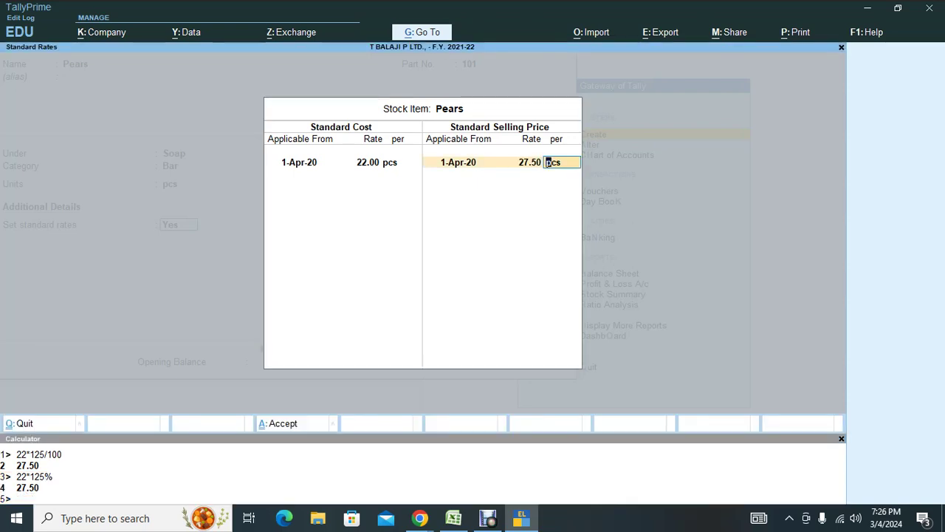
key("Return")
key("Return")
Accept Pears' standard rates and GST settings, and enter an opening quantity of 325 pcs.
key("Return")
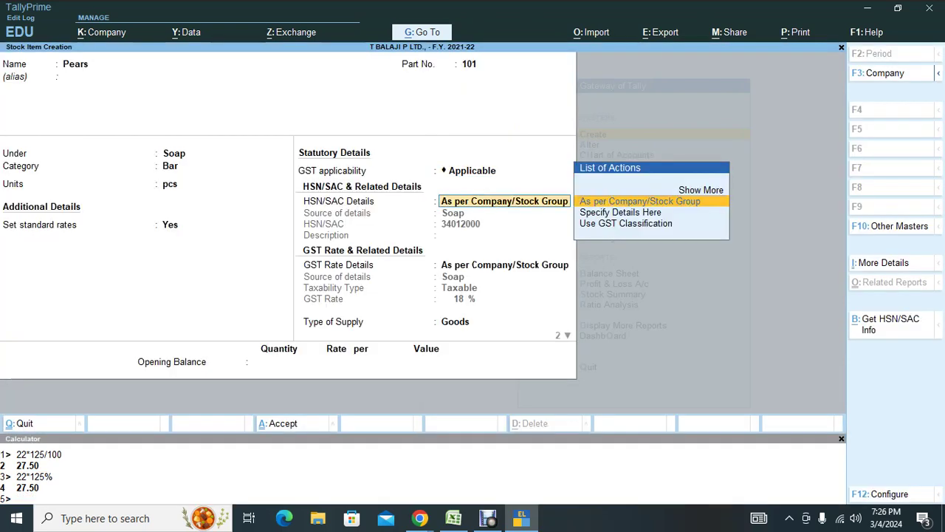
key("Return")
key("Return")
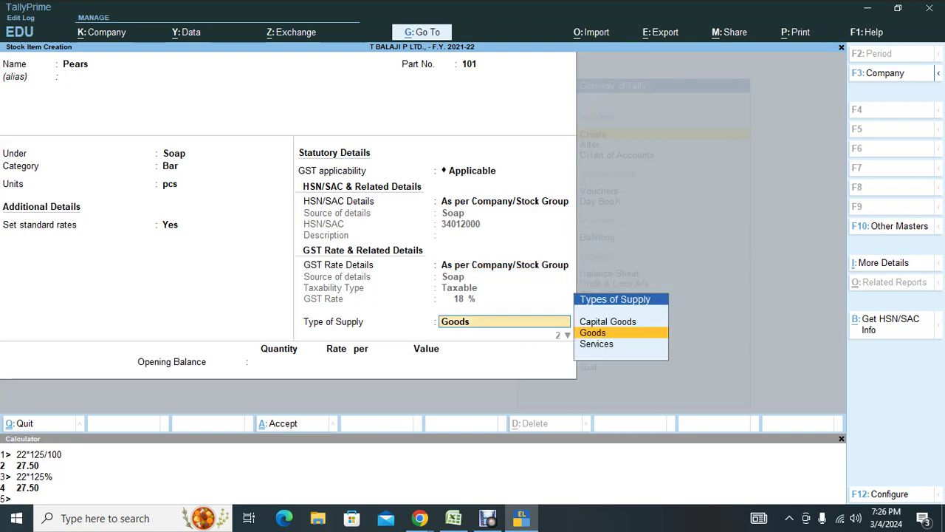
key("Return")
key("Return")
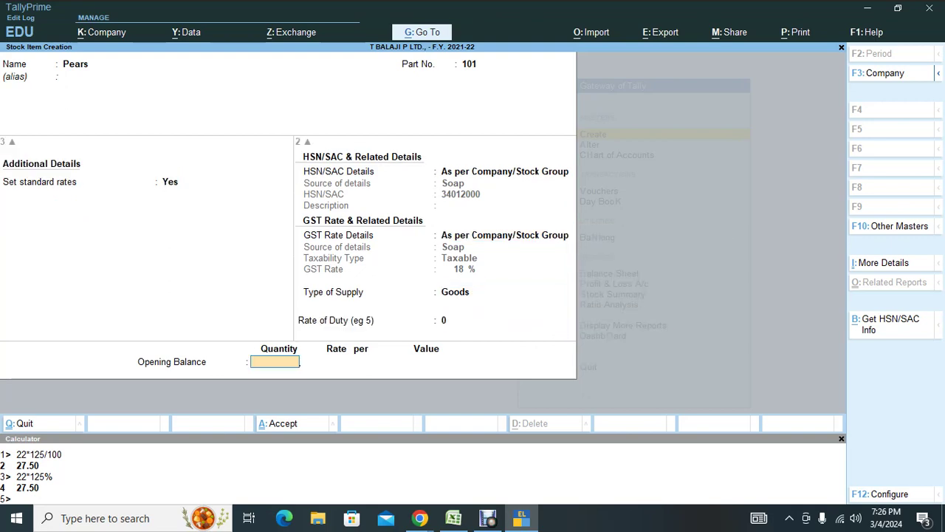
key("ctrl")
key("alt+Tab")
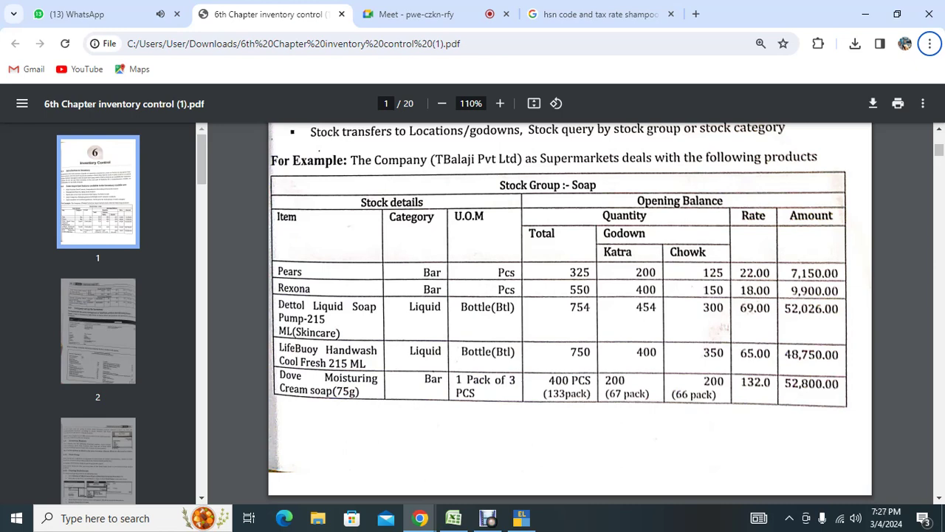
key("alt+Tab")
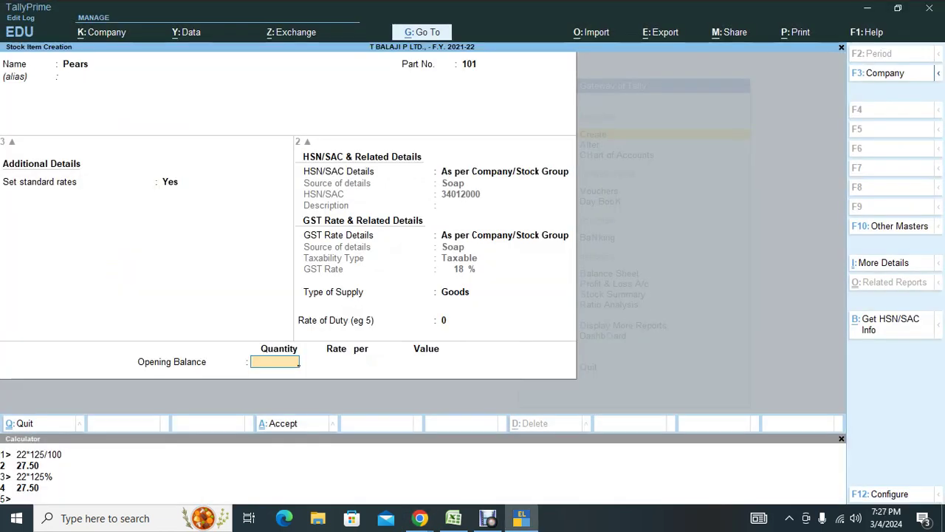
type("325")
key("Return")
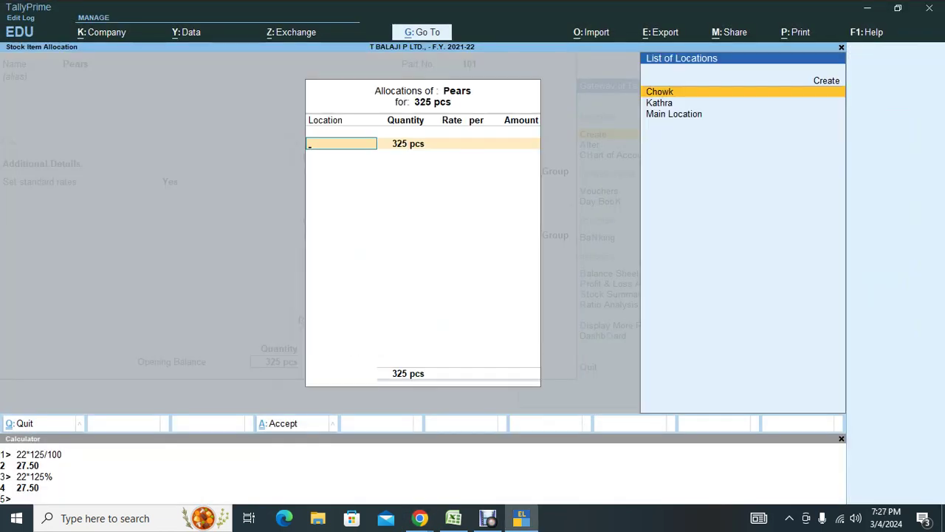
Allocate Pears' opening stock: 200 pcs at Kathra and 125 pcs at Chowk, both at rate 22.
key("Down")
key("Return")
type("200")
key("Return")
type("2")
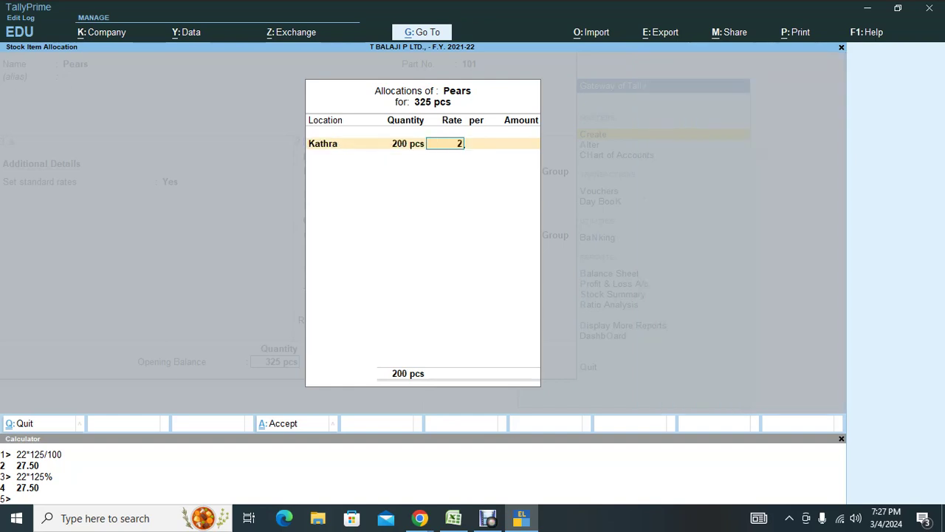
type("2")
key("Return")
key("Return")
key("Return")
key("Return")
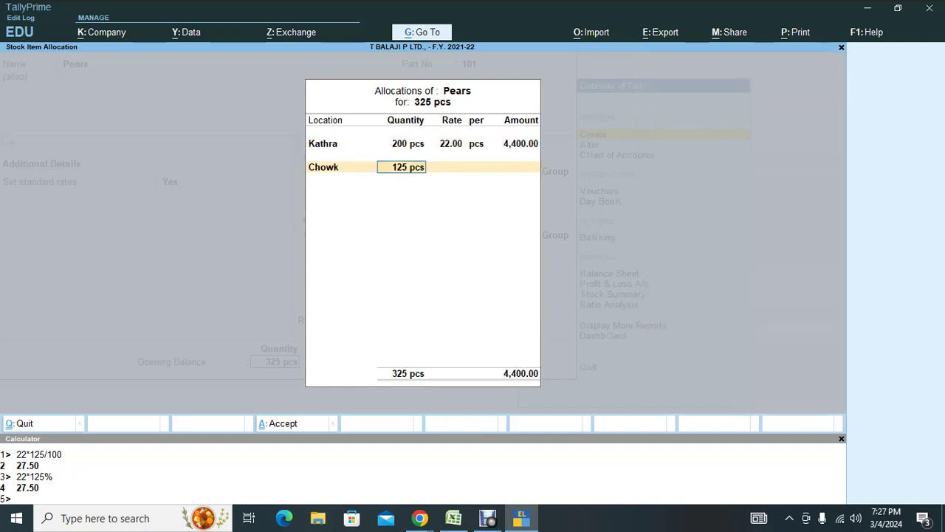
key("Return")
type("22")
key("Return")
key("Return")
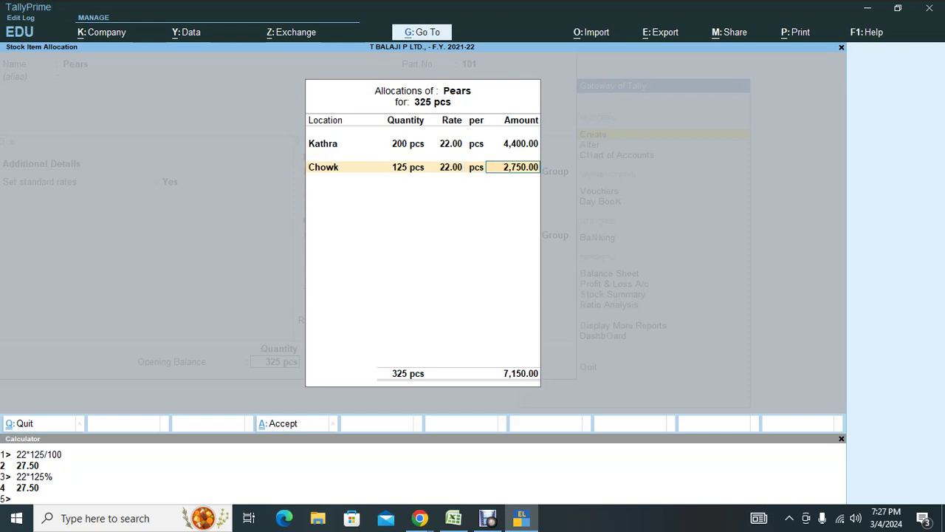
key("Return")
key("alt+Tab")
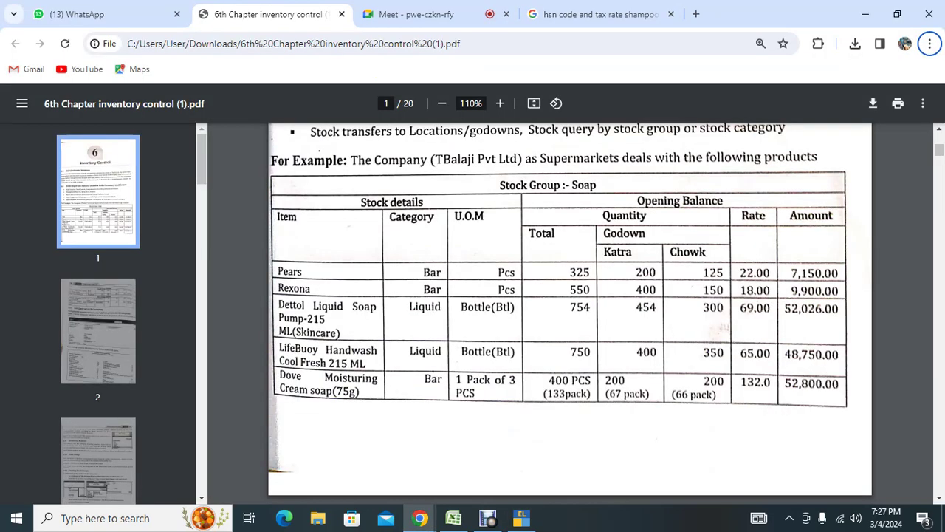
key("alt+Tab")
key("Return")
key("Return")
key("Return")
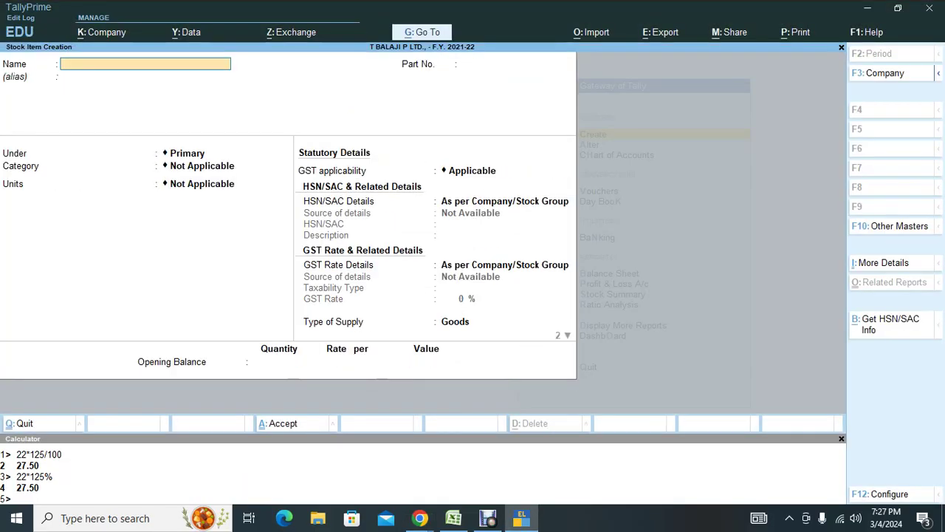
Name the new stock item Rexona with Part No. 103.
key("alt+Tab")
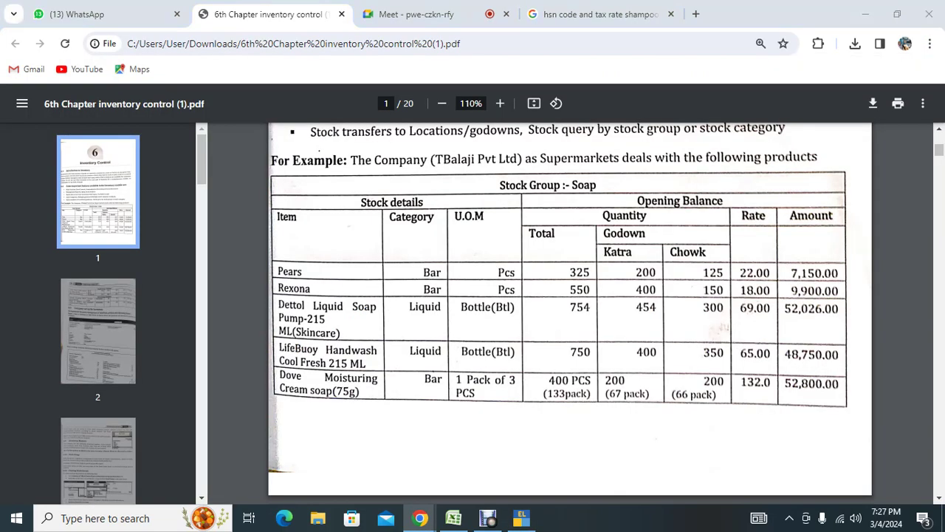
key("alt+Tab")
type("Rexon")
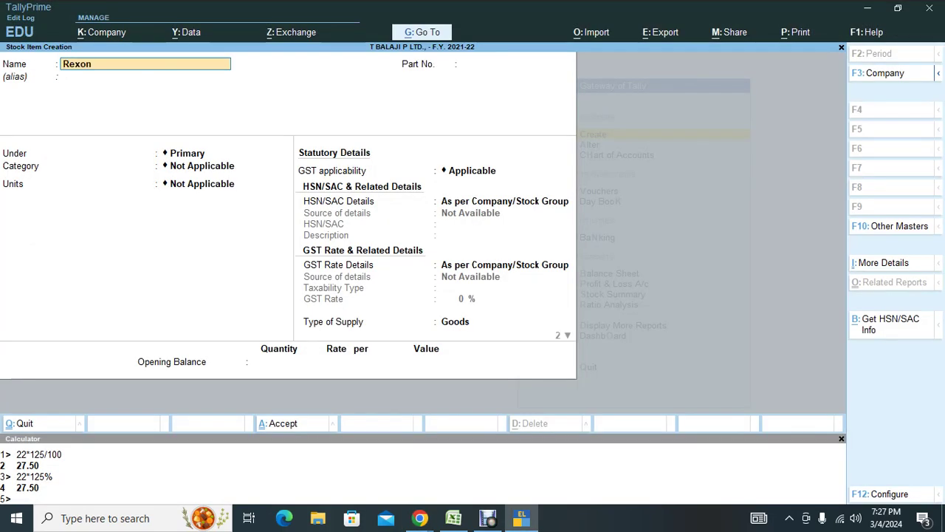
key("Return")
key("Return")
type("103")
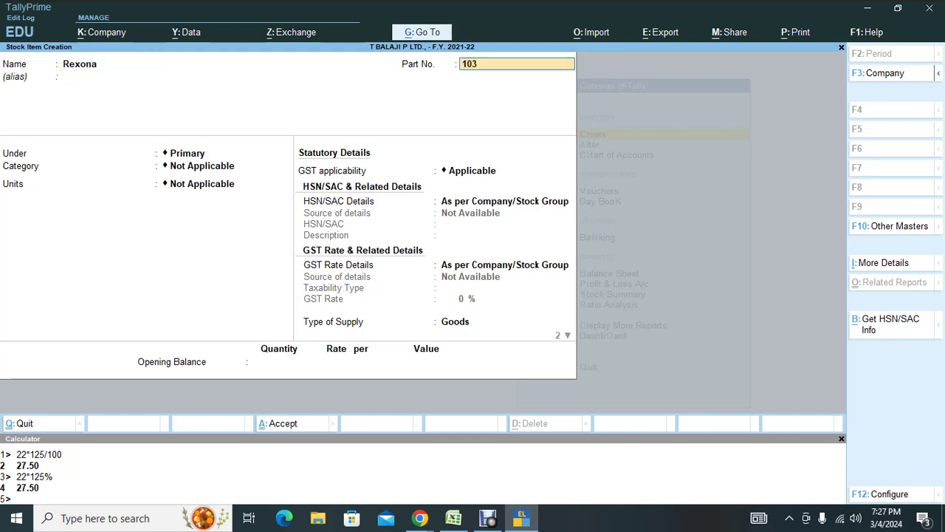
key("Return")
key("Return")
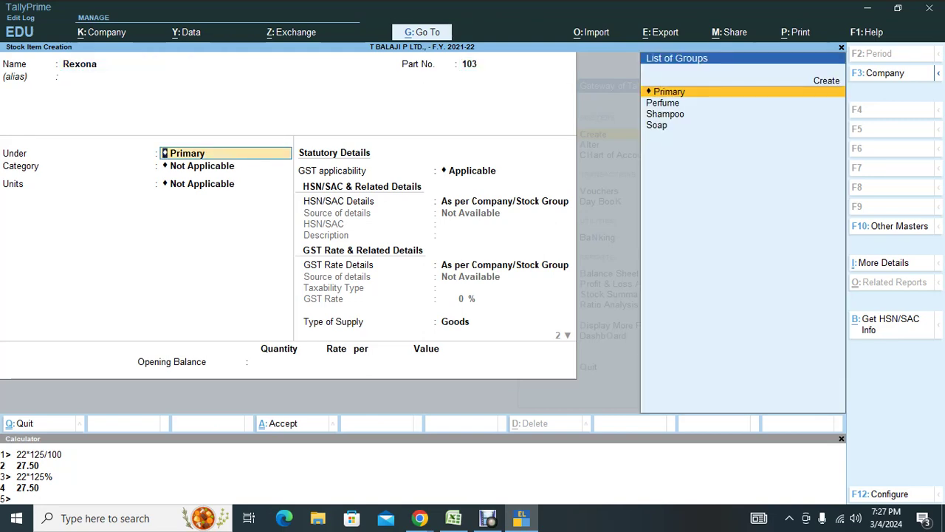
Place Rexona under the Soap stock group.
key("alt+Tab")
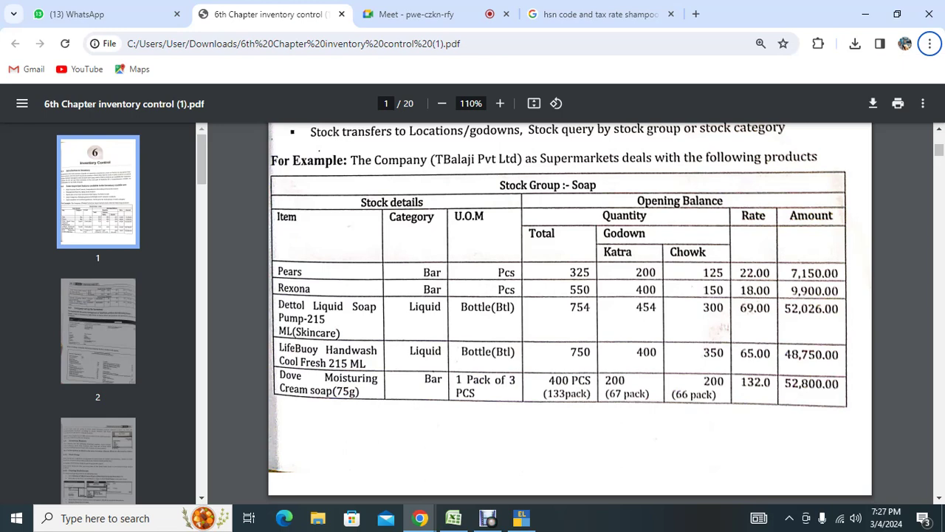
key("alt+Tab")
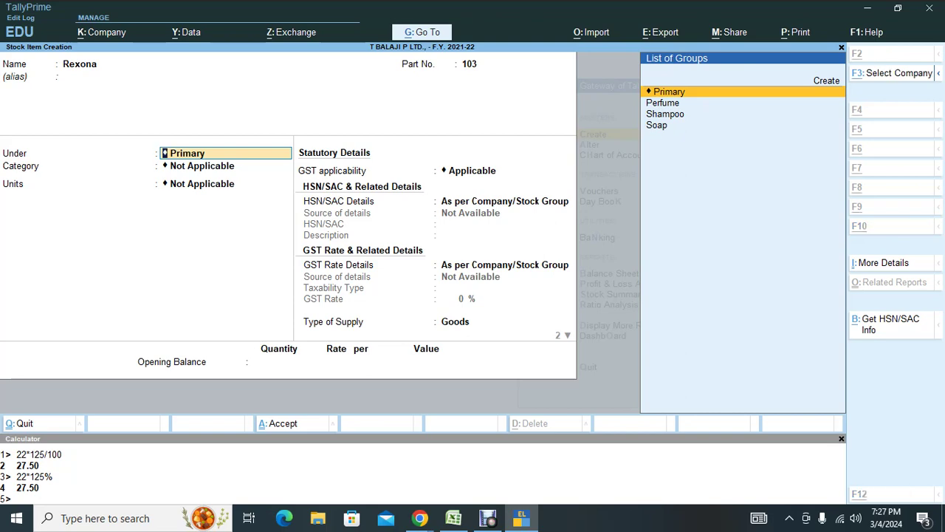
key("alt+Tab")
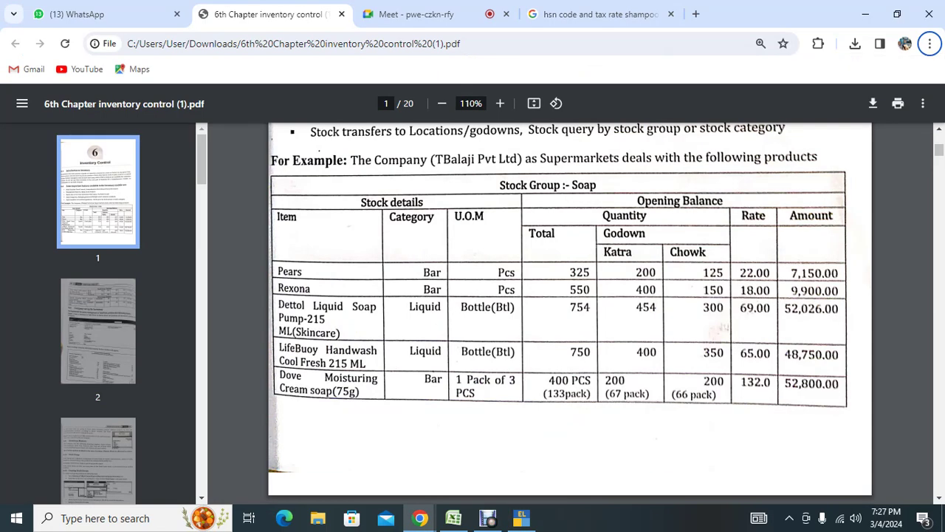
key("alt+Tab")
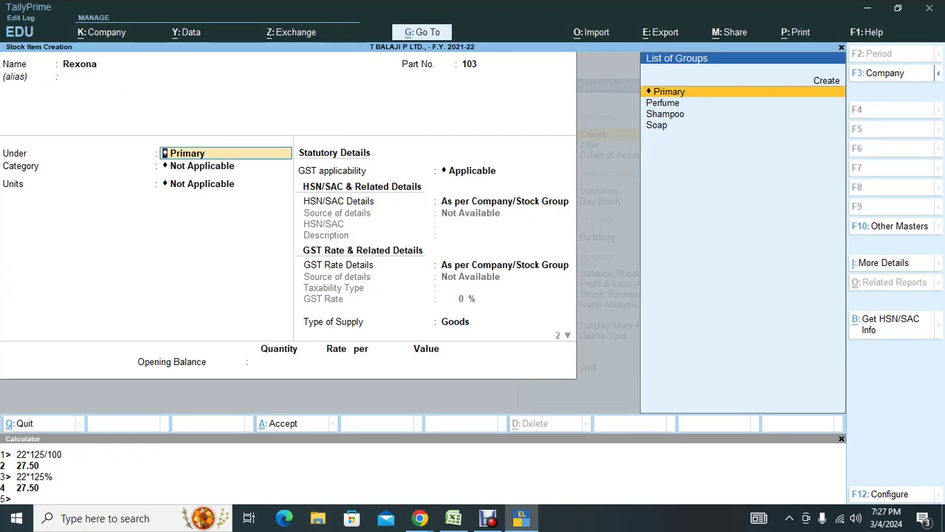
key("Down")
key("Down")
key("Down")
key("Return")
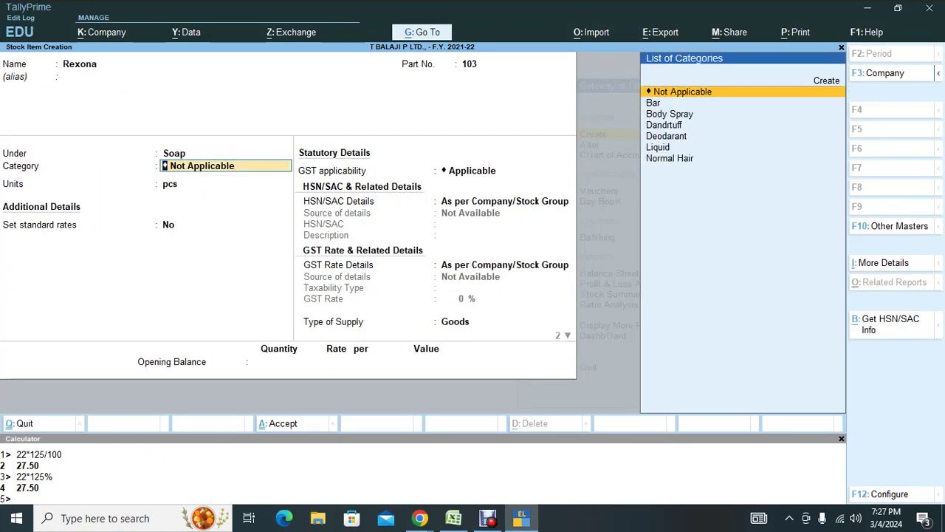
Give Rexona category Bar and unit pcs, and turn on standard rates.
key("alt+Tab")
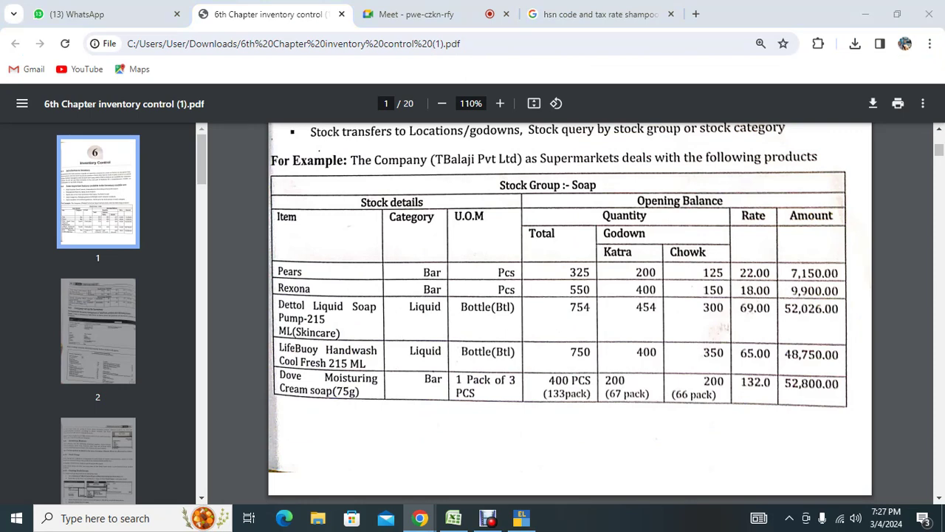
key("alt+Tab")
key("Down")
key("Return")
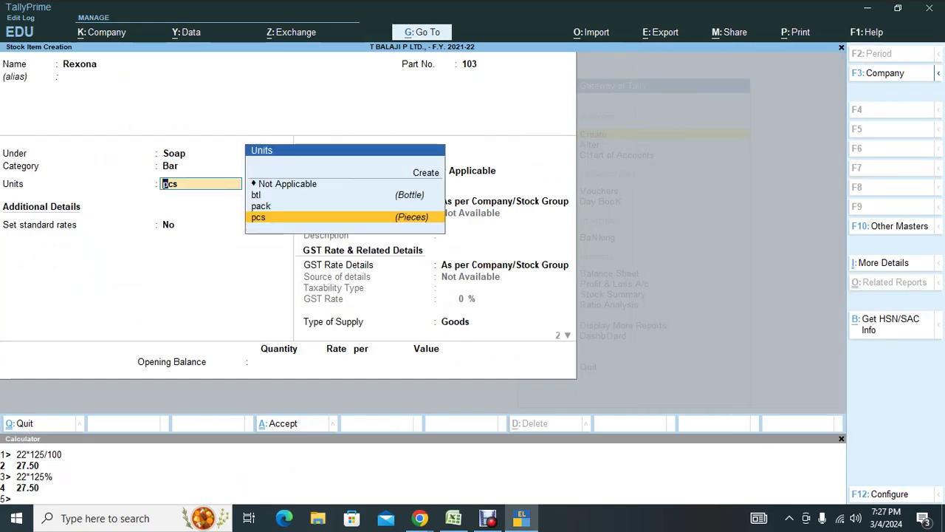
key("Return")
key("y")
key("Return")
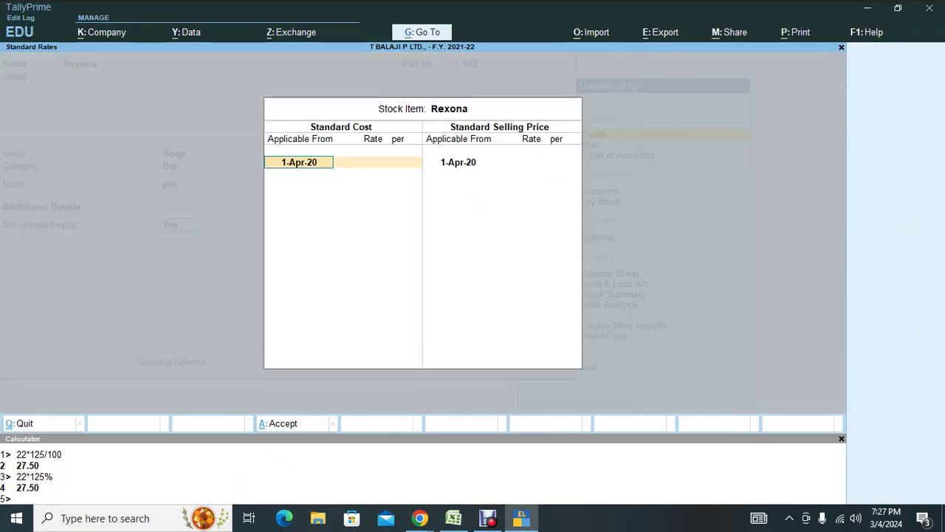
Enter Rexona's standard cost of 18.00 and selling price of 22.50 (18 × 125%) per pcs.
key("alt+Tab")
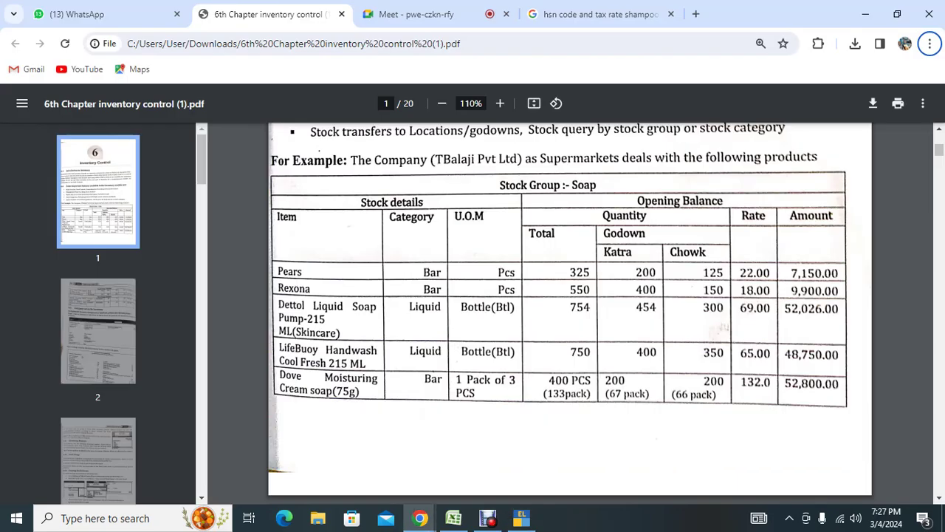
key("alt+Tab")
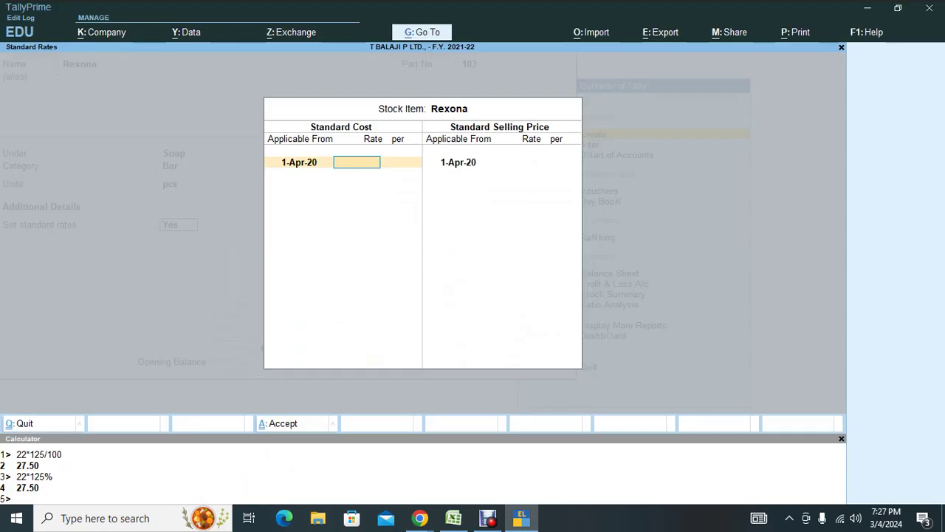
type("18")
key("Return")
key("Return")
key("Return")
key("Return")
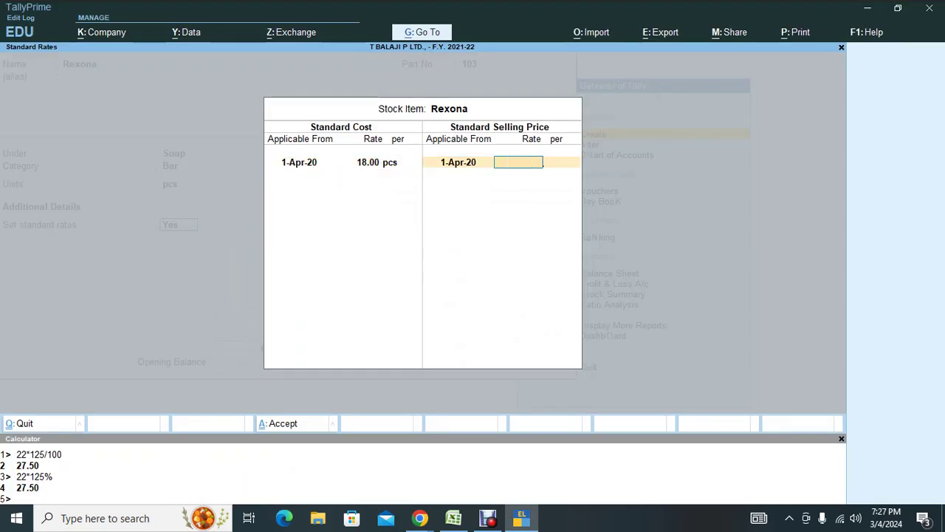
key("ctrl+n")
type("1")
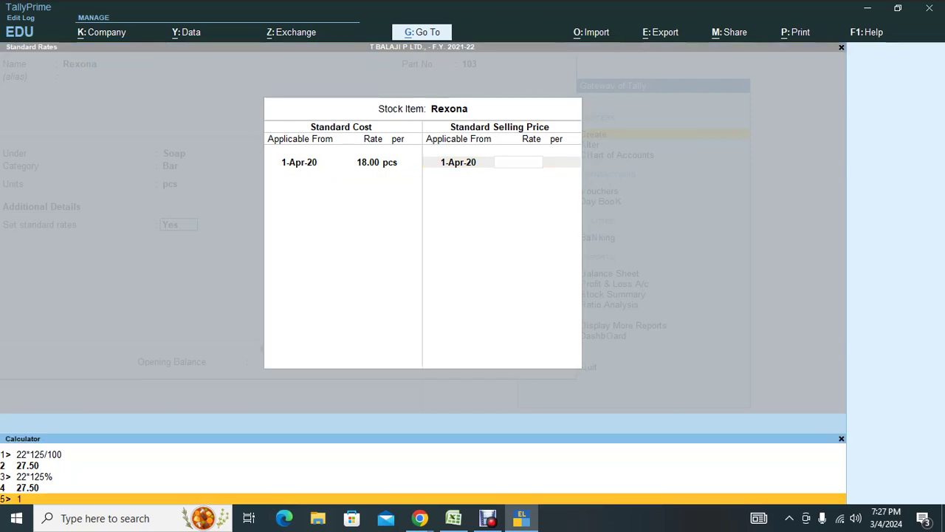
type("8*125%")
key("Return")
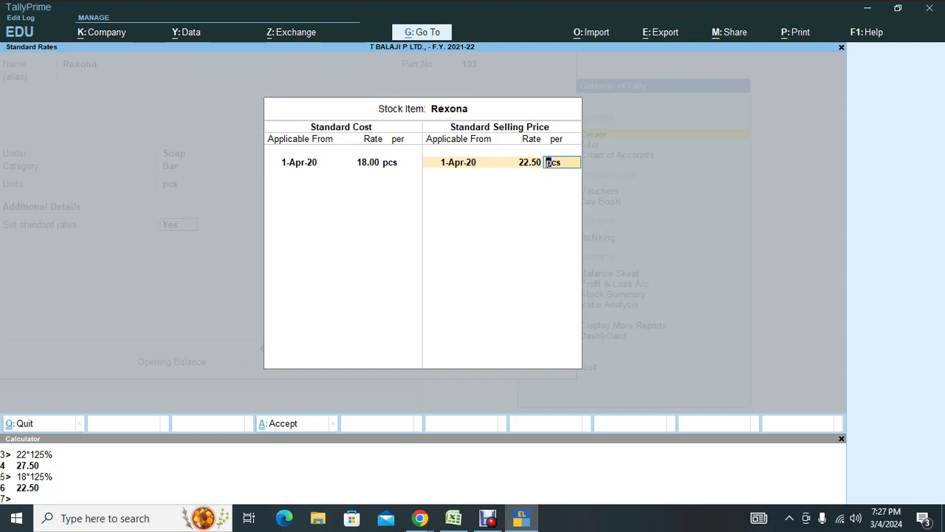
key("alt+Tab")
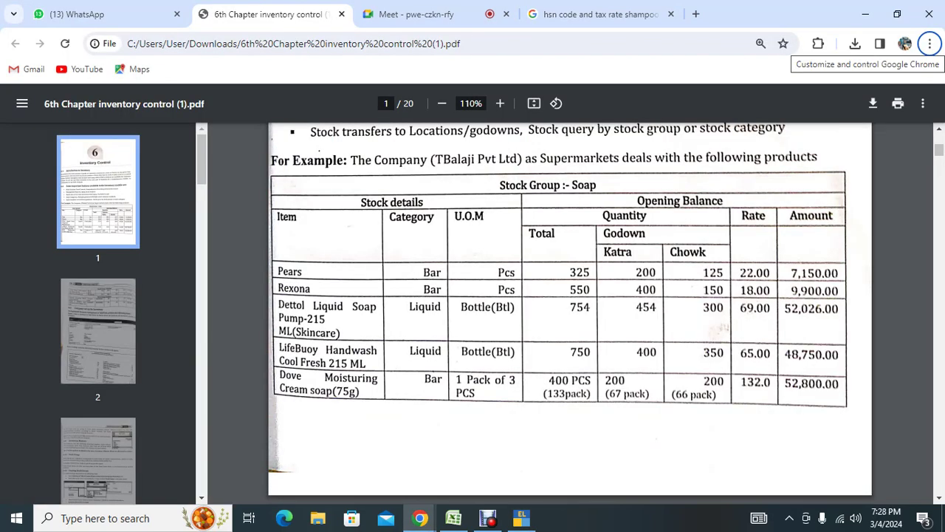
left_click(412, 14)
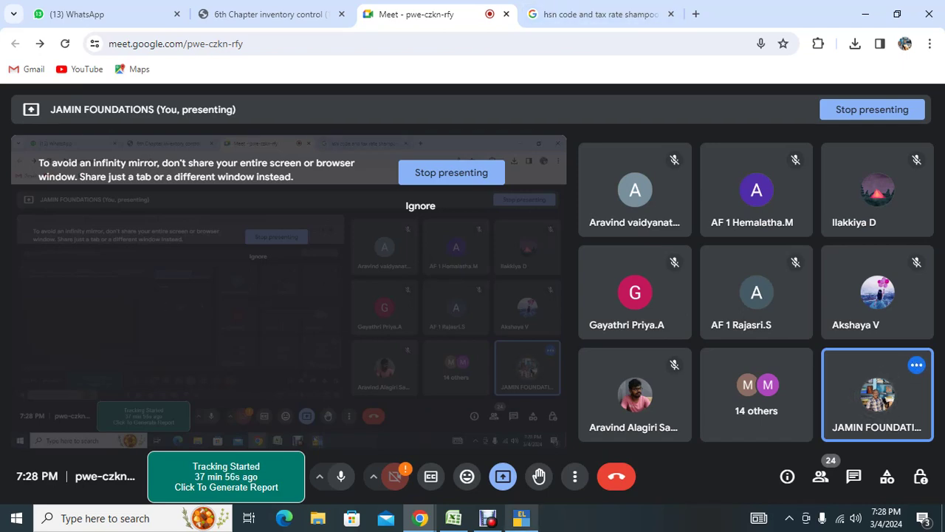
key("alt+Tab")
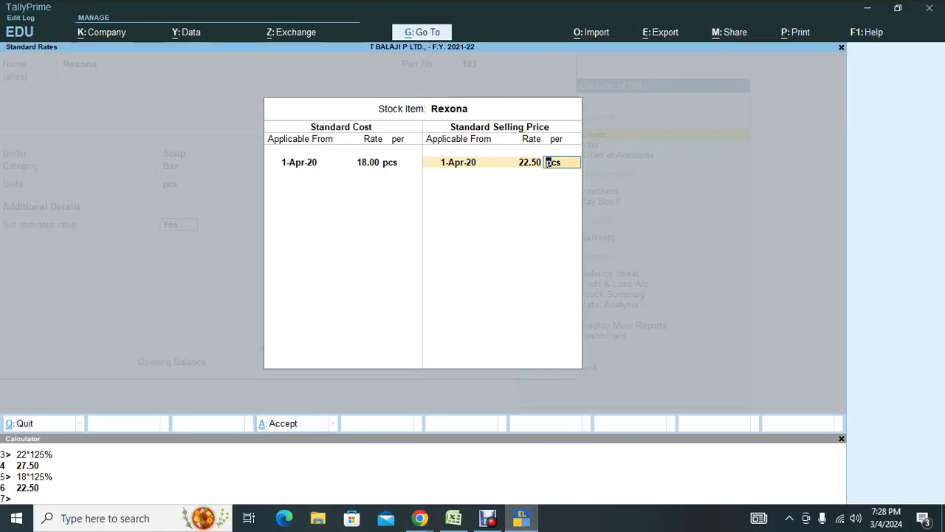
key("Return")
key("Return")
key("Return")
key("Return")
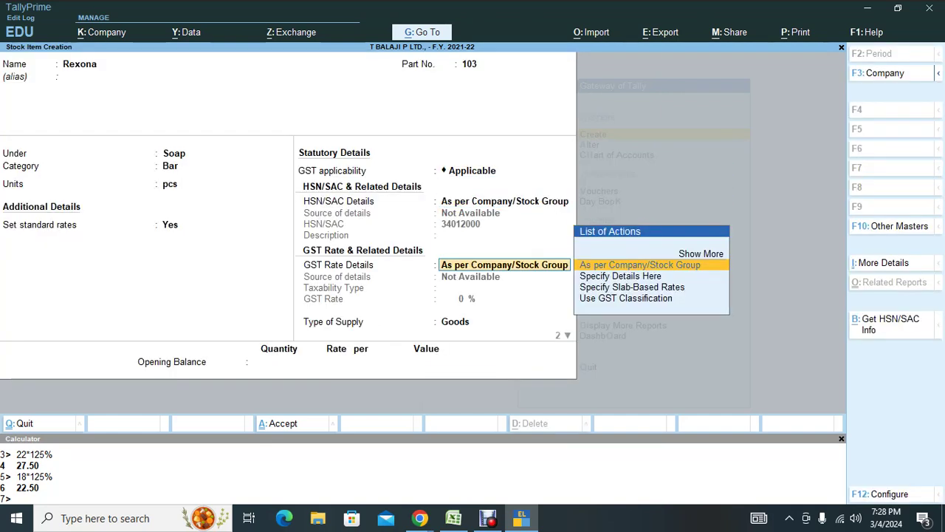
Keep the GST defaults (Goods, duty rate 0) to save Rexona, then switch to Google Meet.
key("Return")
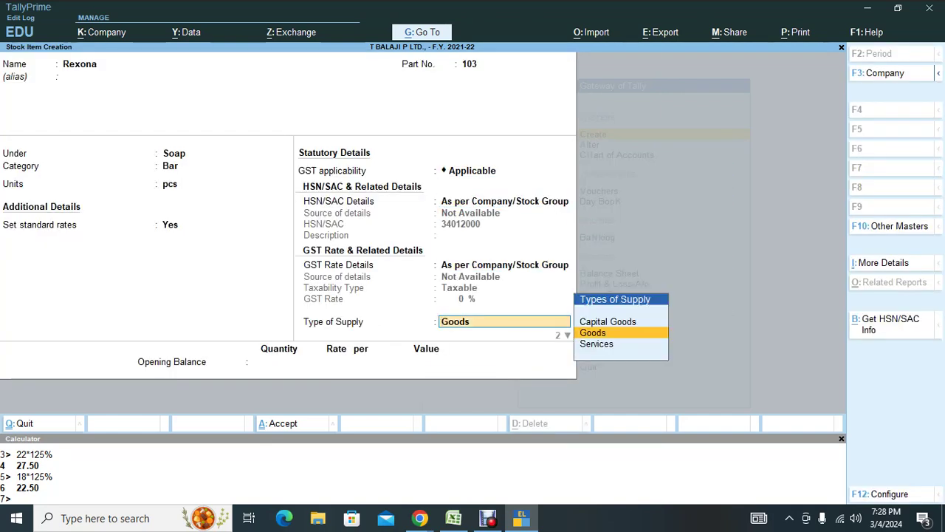
key("Return")
key("Return")
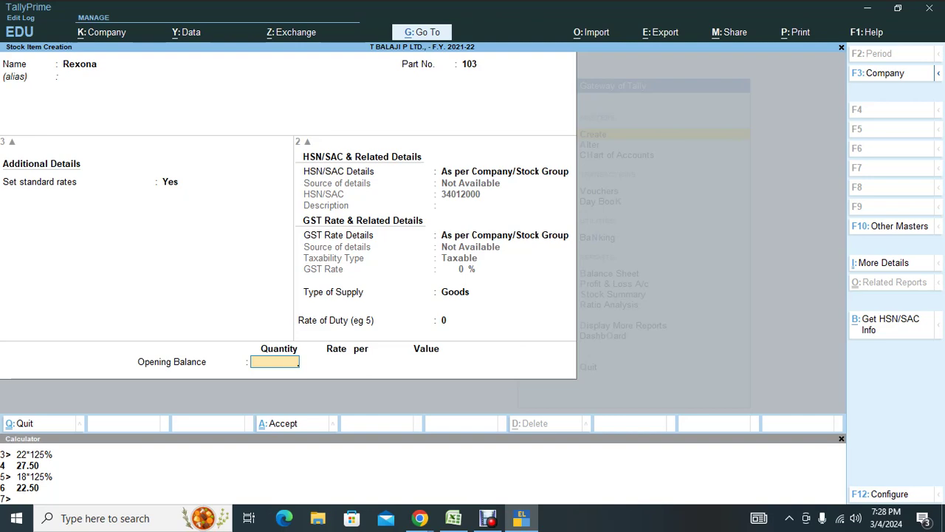
key("Return")
key("Return")
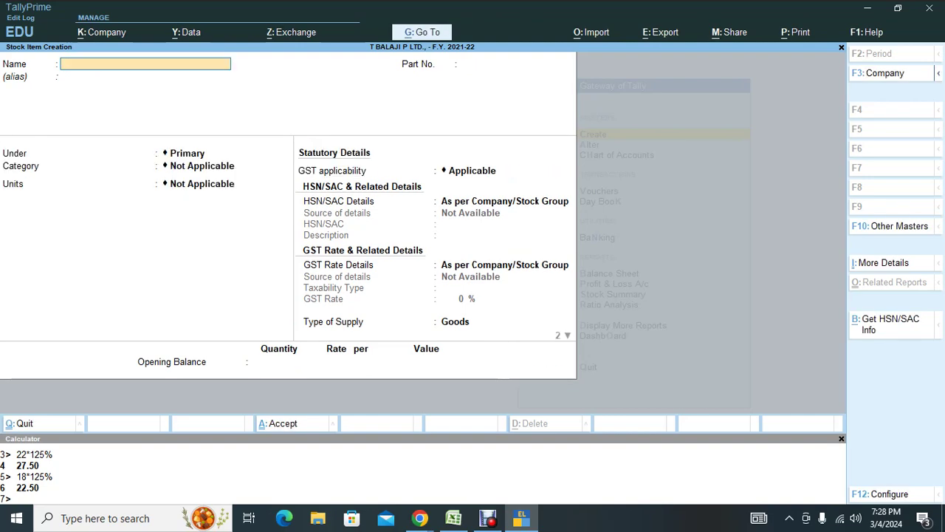
key("alt+Tab")
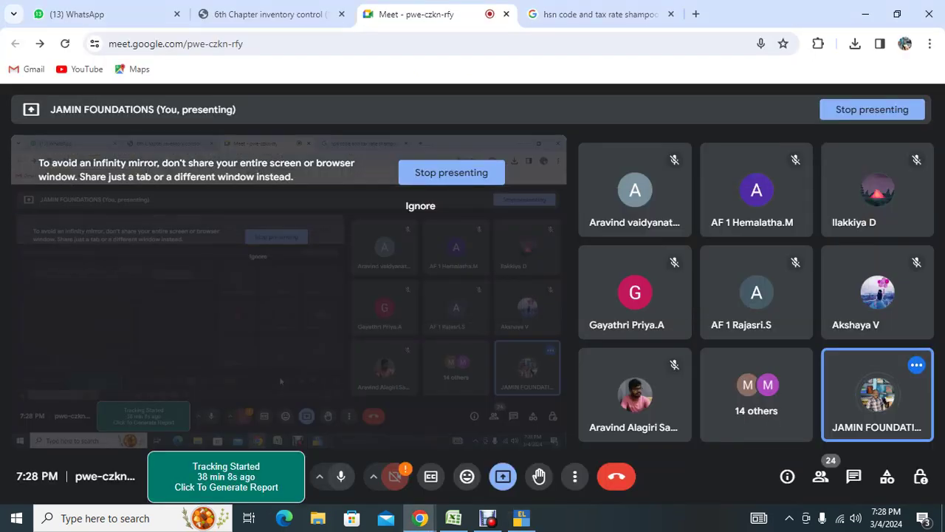